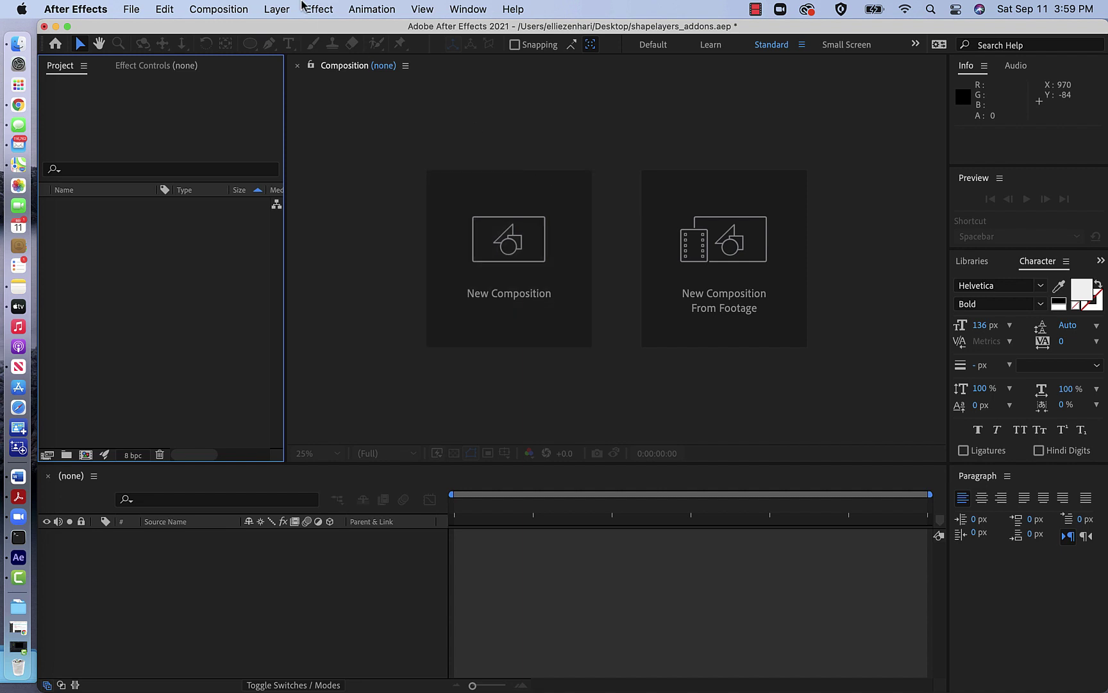
# - Create a new 1280 x 720 composition named "Shapelayer-Trim path-zigzag" with the HDV/HDTV 720 29.97 preset
pyautogui.click(218, 9)
pyautogui.click(229, 33)
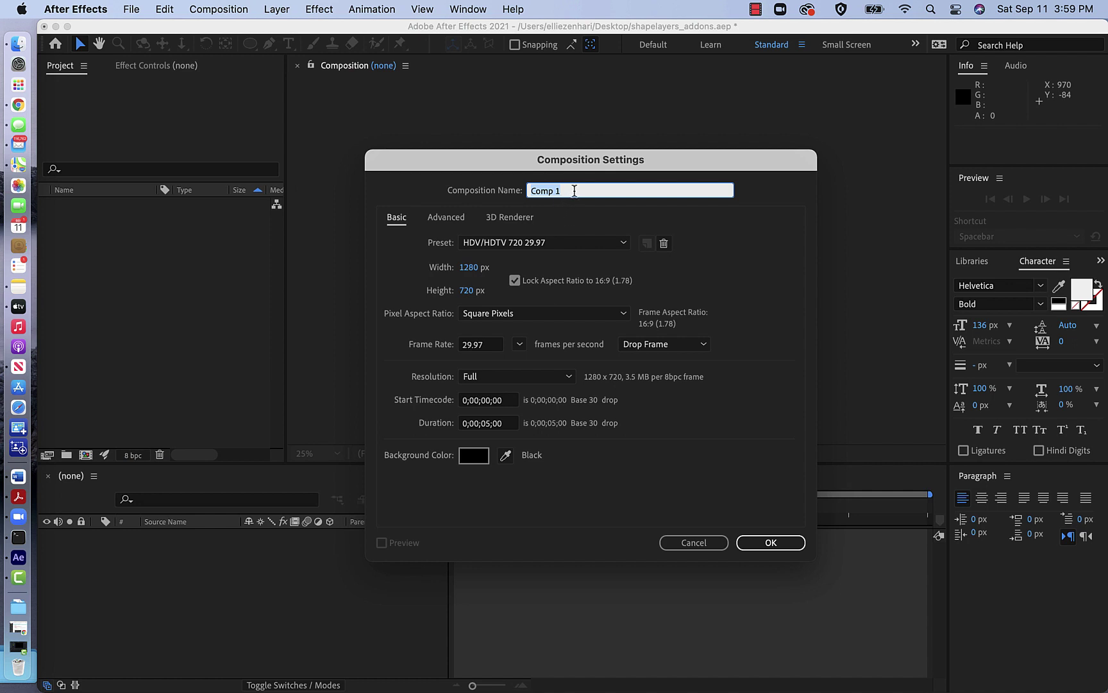
pyautogui.write('Shapelayer-Trim path')
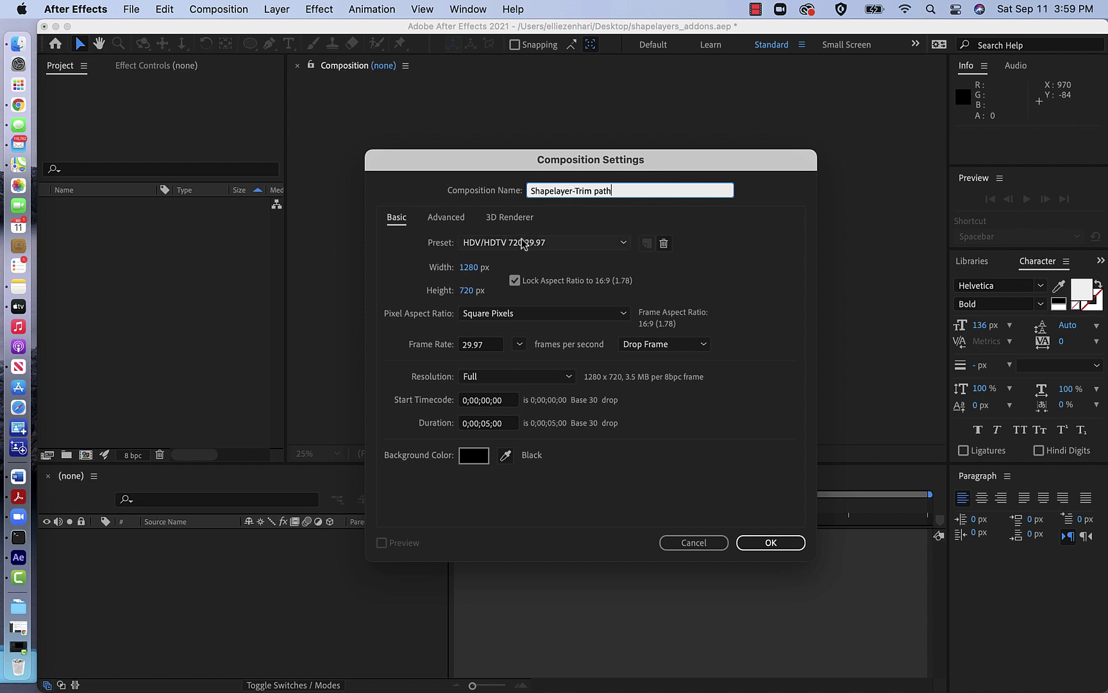
pyautogui.write('-zigzag')
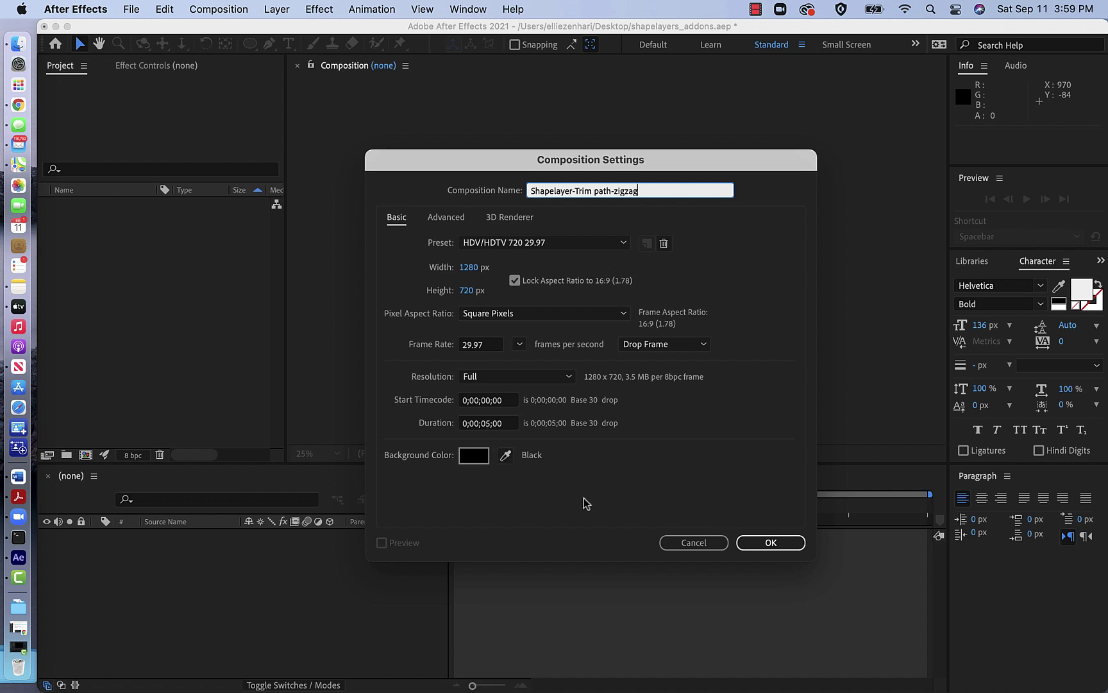
pyautogui.click(764, 542)
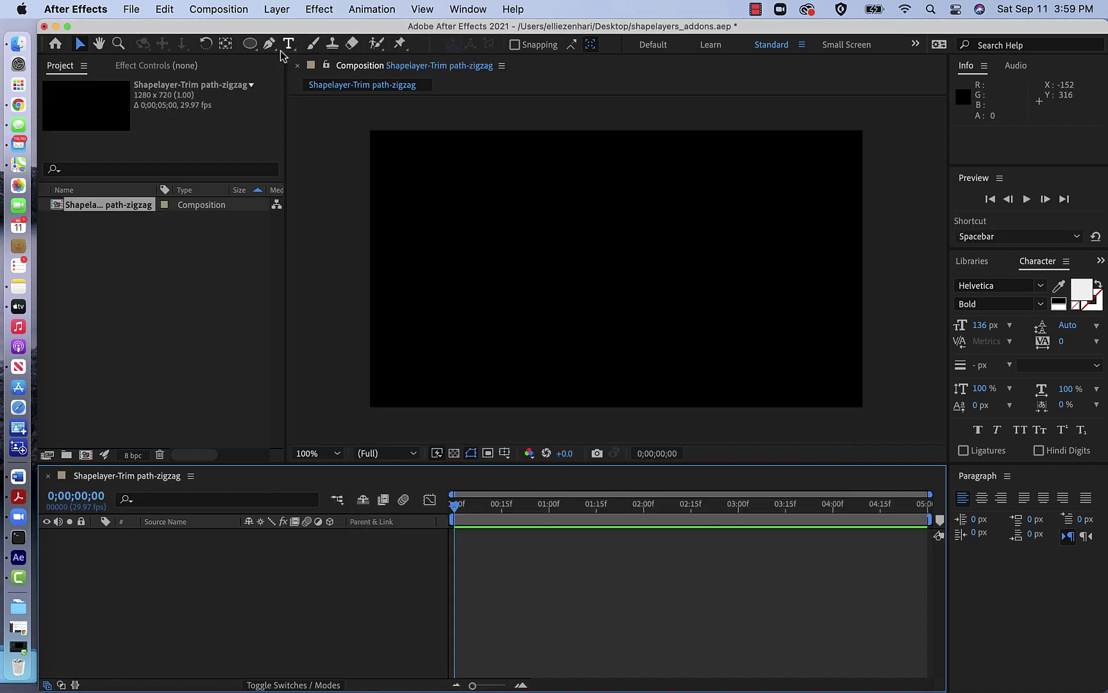
# - Add a shape layer and draw a straight diagonal Pen tool line from the frame's upper-left corner to its lower-right corner
pyautogui.click(276, 9)
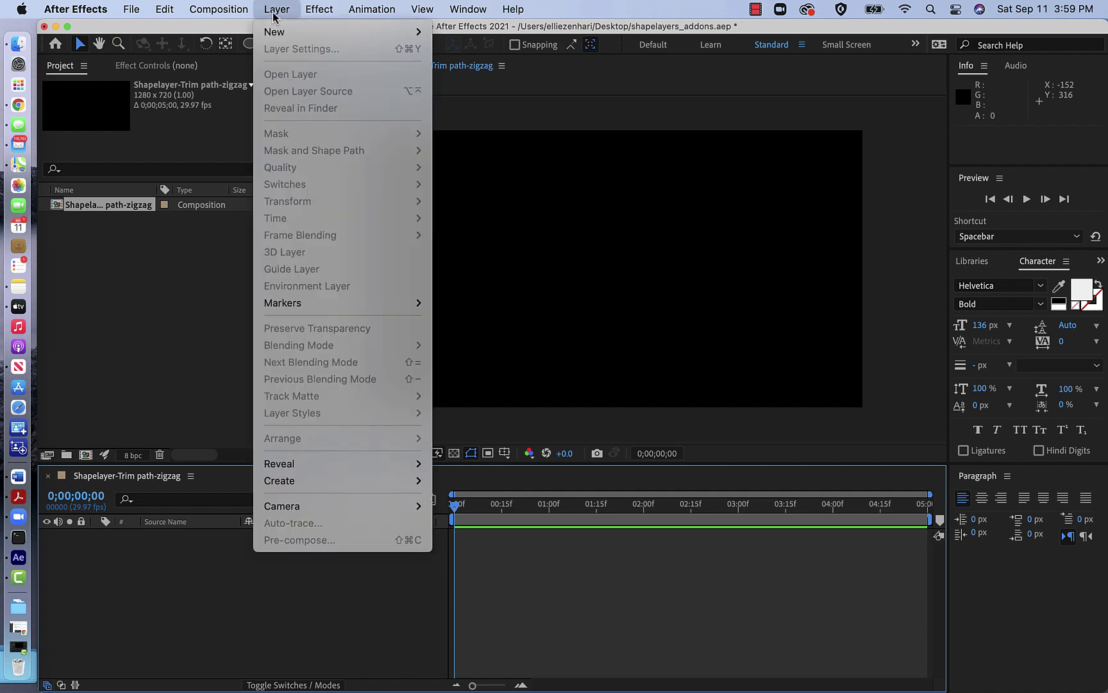
pyautogui.moveTo(276, 32)
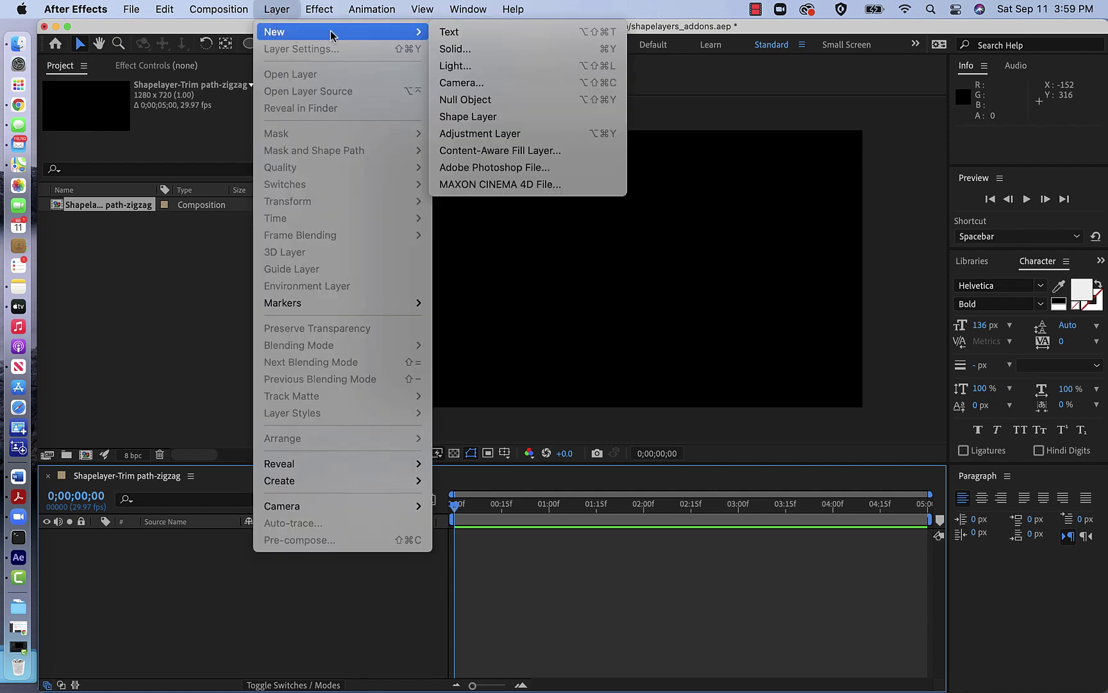
pyautogui.click(460, 117)
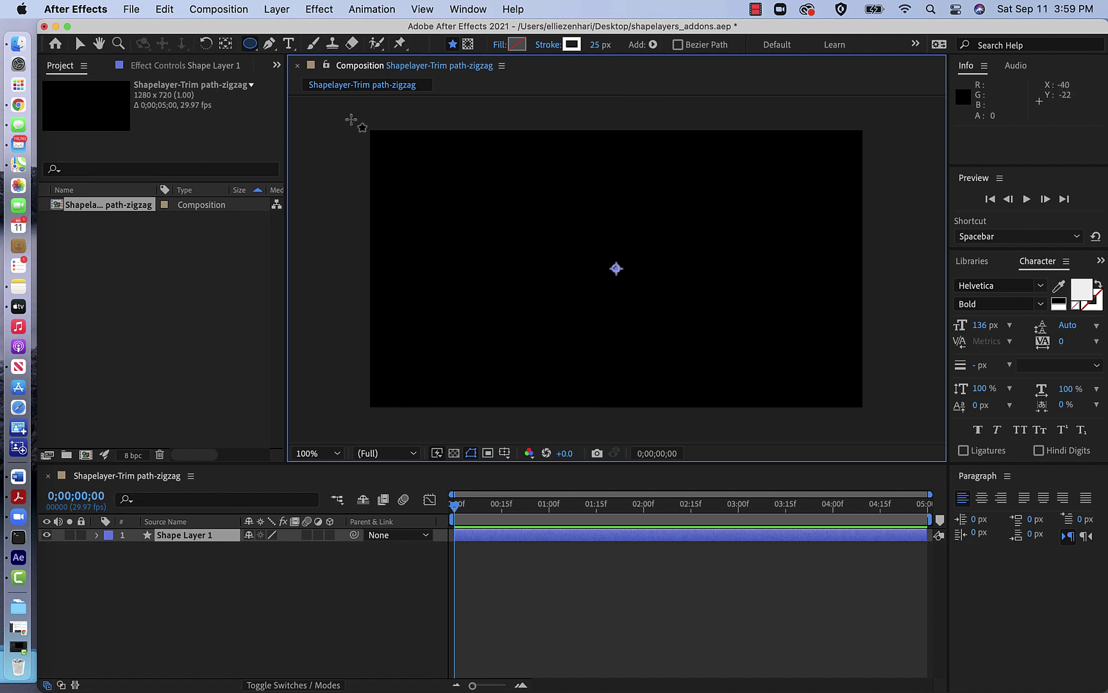
pyautogui.click(270, 43)
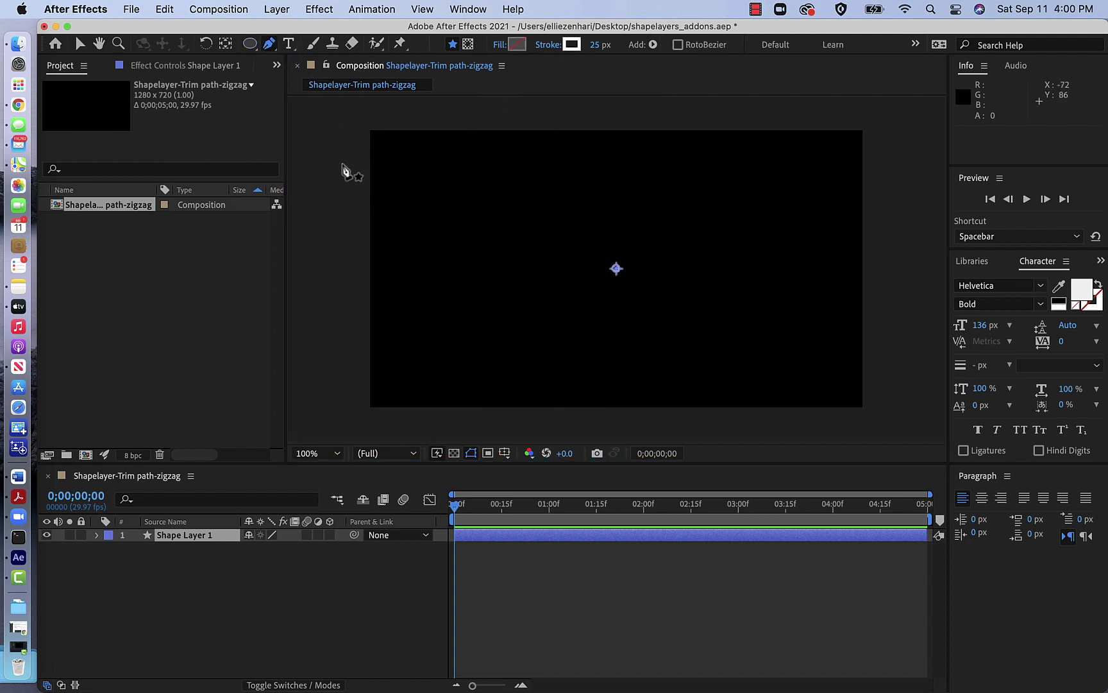
pyautogui.click(374, 136)
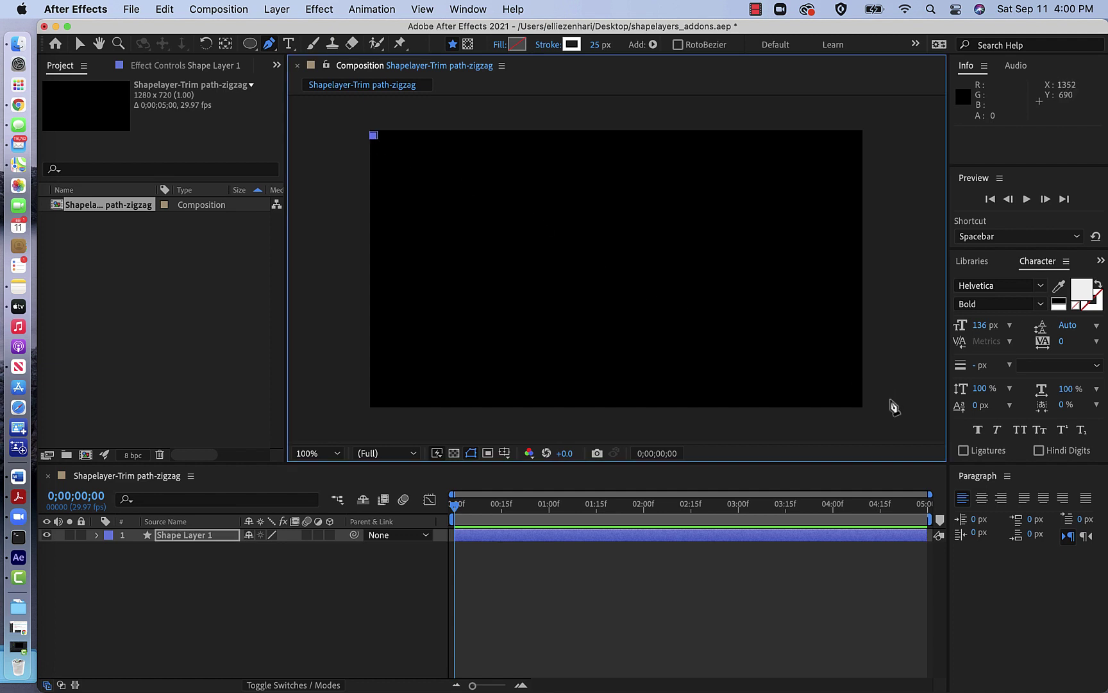
pyautogui.click(862, 406)
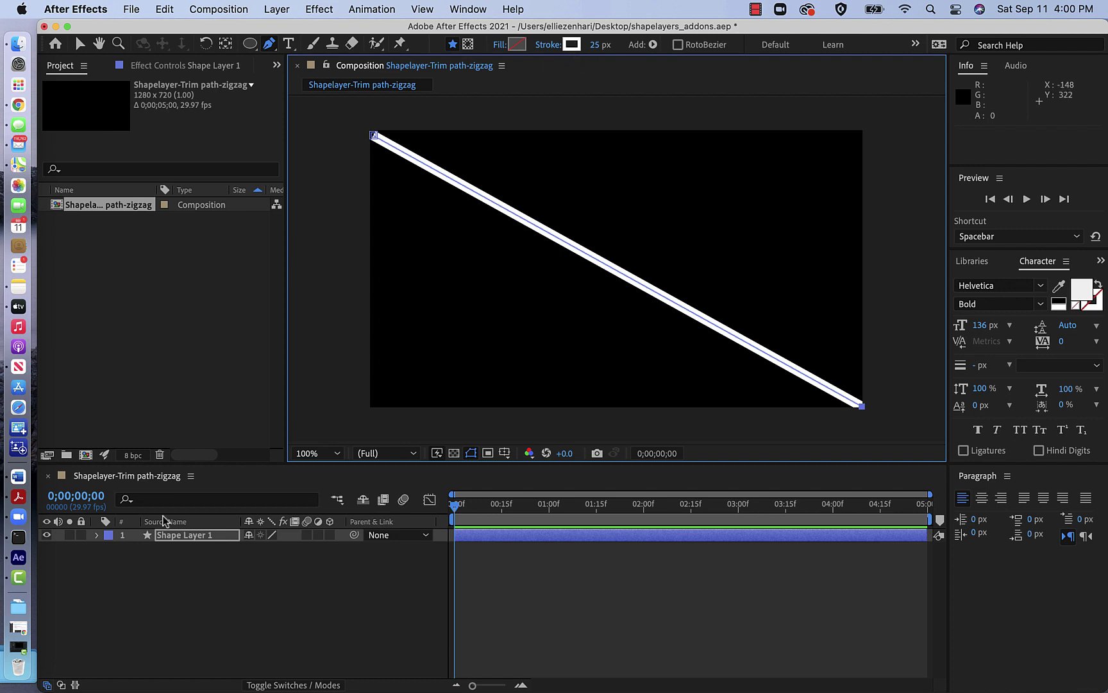
# - Add a Trim Paths operator to the contents of the shape layer
pyautogui.click(96, 535)
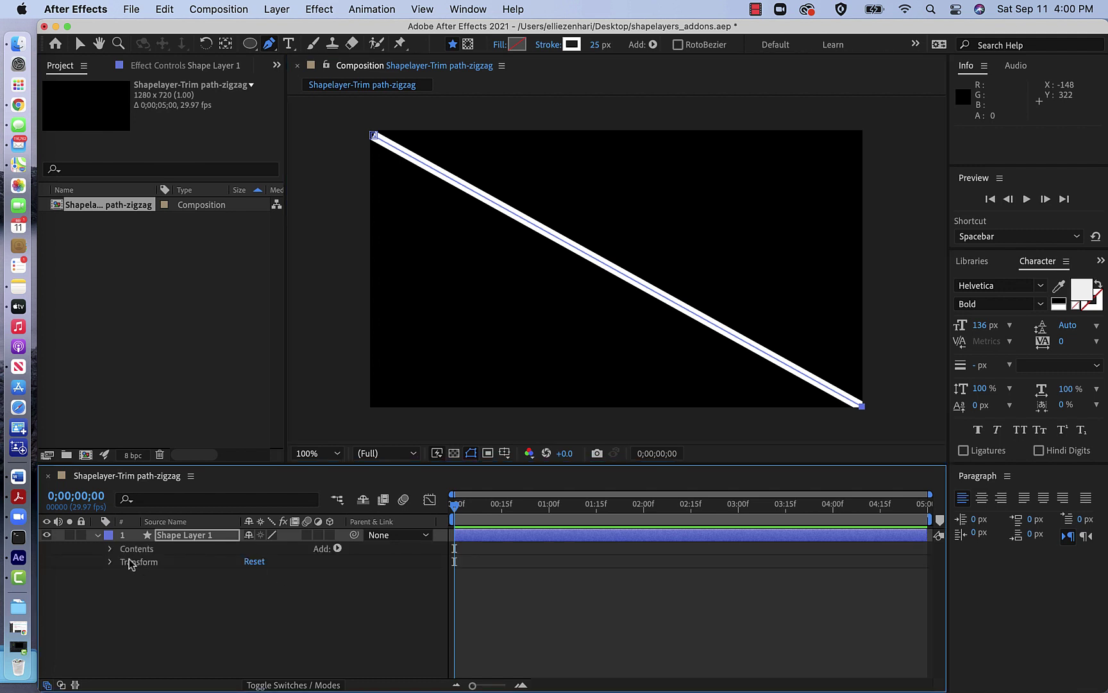
pyautogui.click(337, 549)
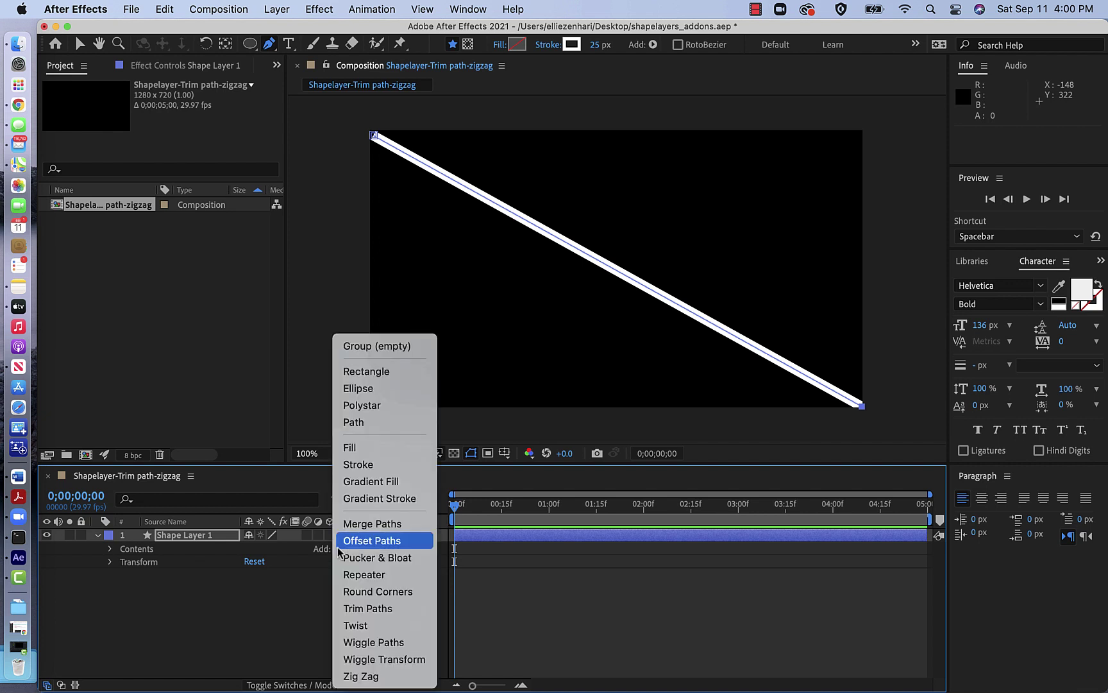
pyautogui.click(373, 610)
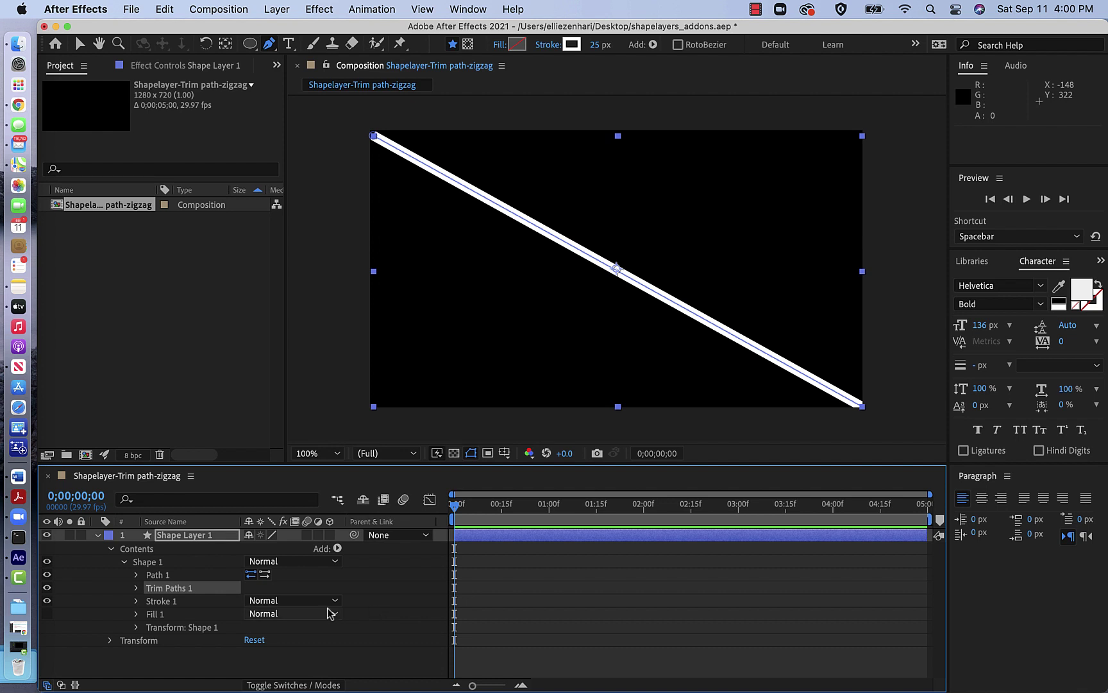
# - Enable keyframing for the Trim Paths Start and End at 0;00;00;00 and set End to 0%
pyautogui.click(136, 588)
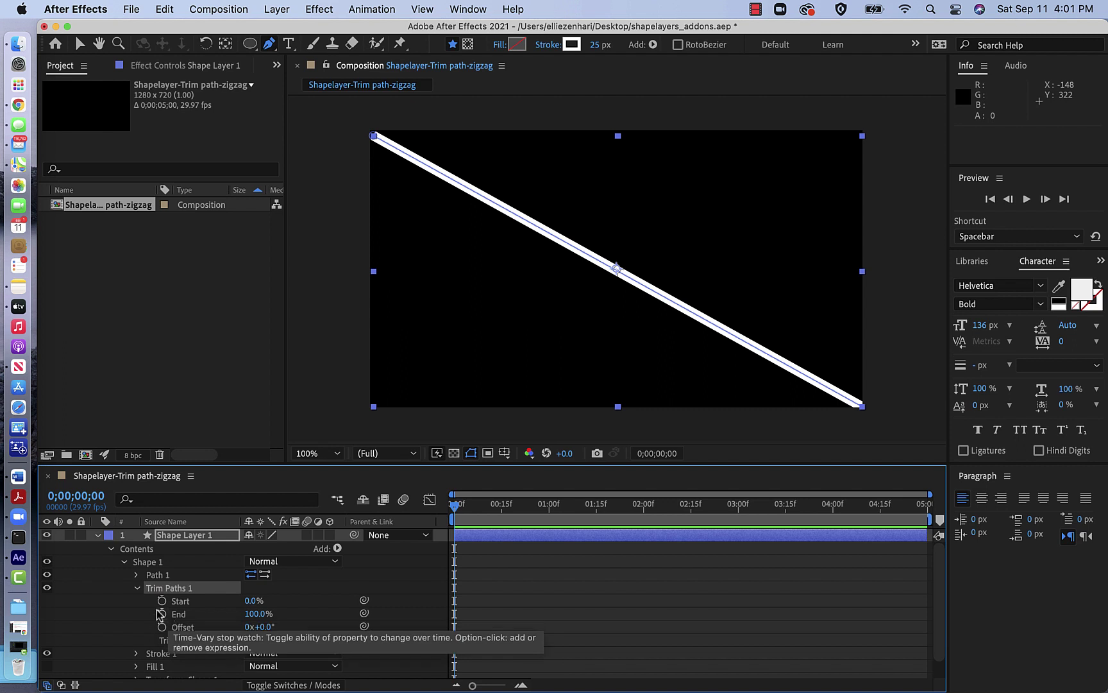
pyautogui.click(162, 600)
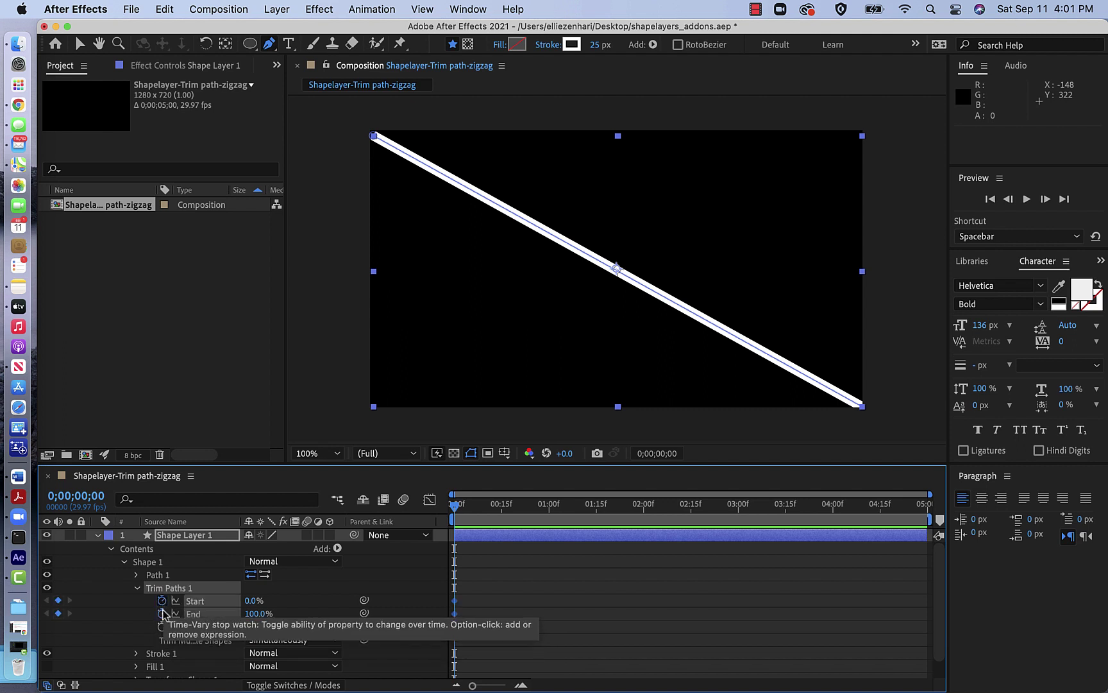
pyautogui.click(161, 613)
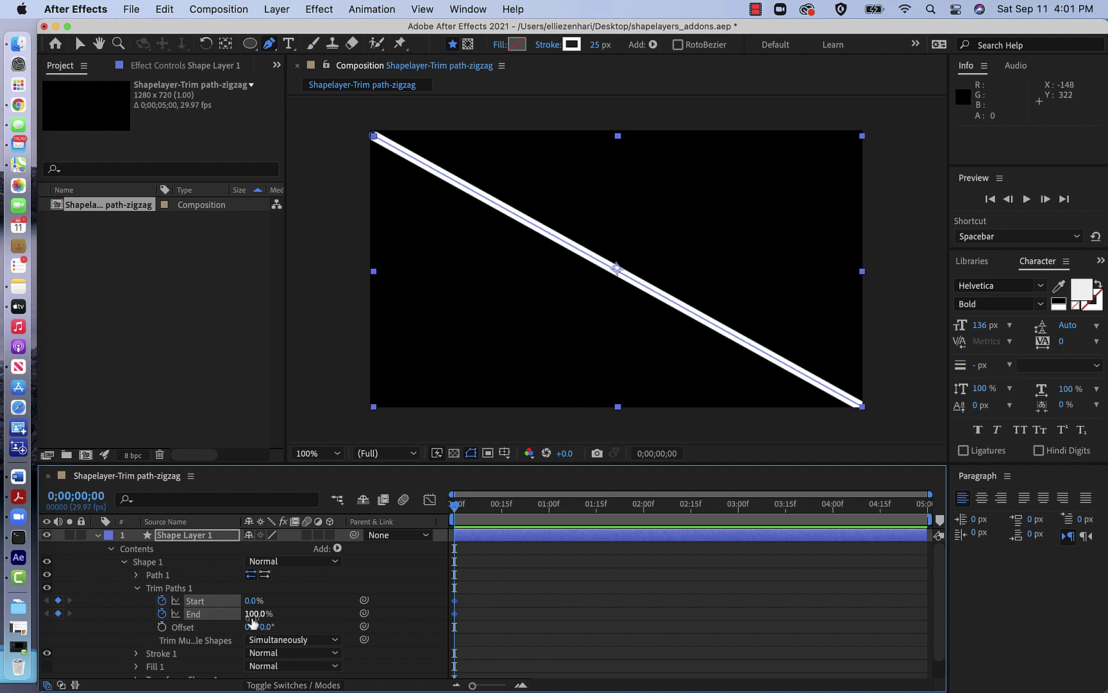
pyautogui.click(253, 615)
pyautogui.write('0')
pyautogui.press('Return')
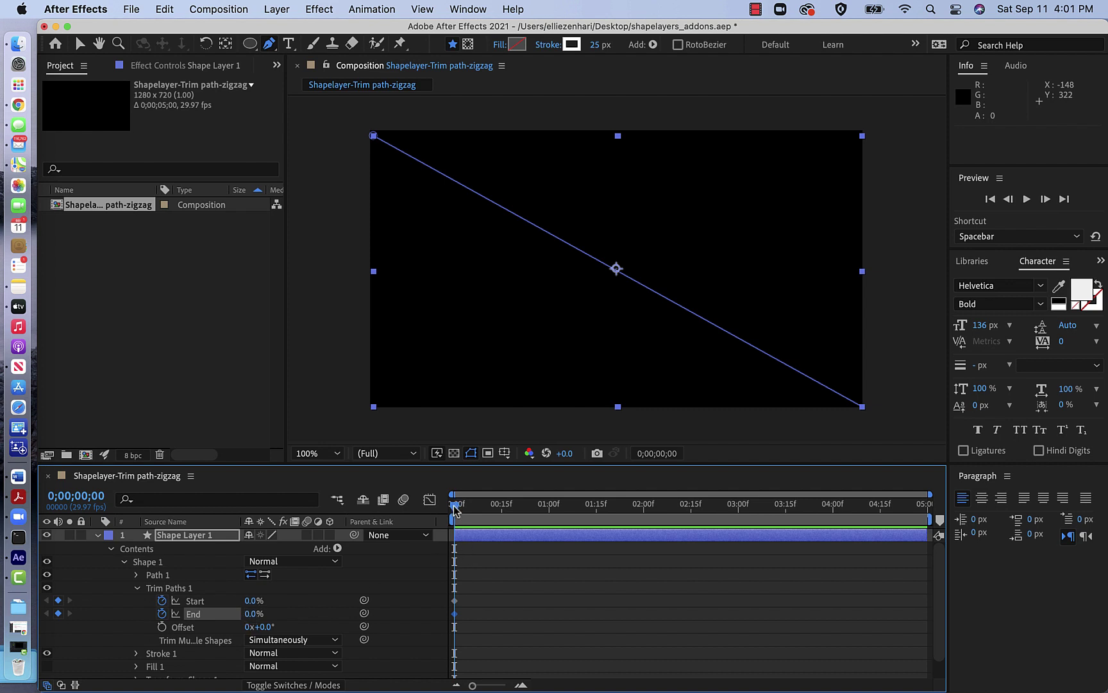
# - Keyframe the Trim Paths End at 100% at 0;00;01;15
pyautogui.moveTo(454, 505); pyautogui.dragTo(596, 508)
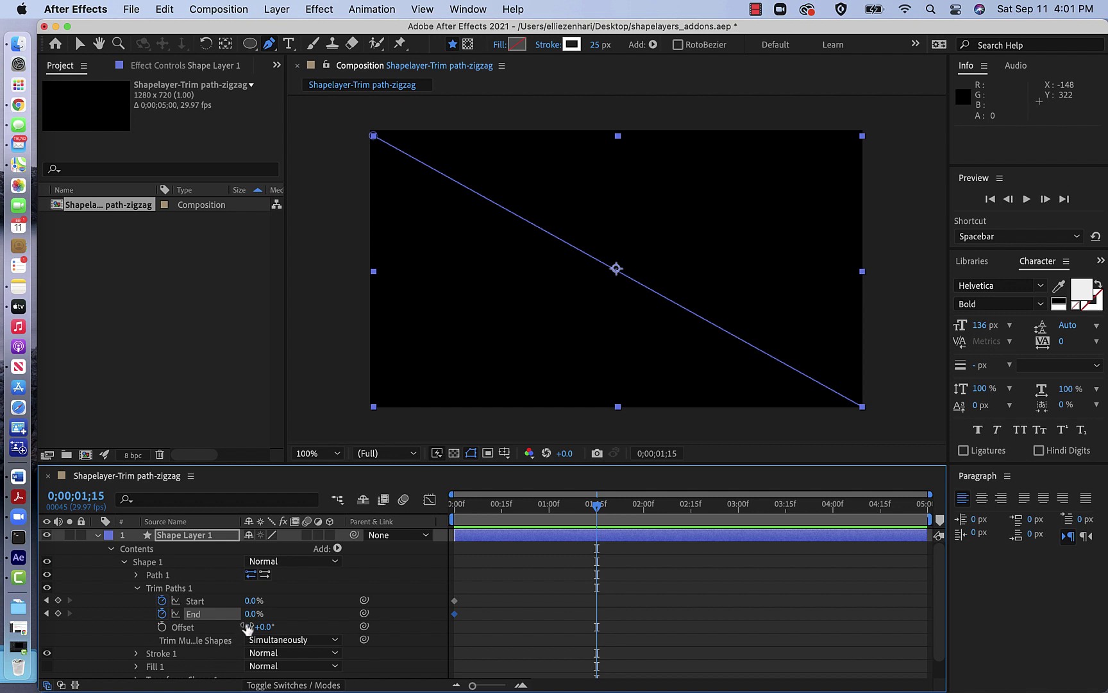
pyautogui.click(251, 615)
pyautogui.write('100')
pyautogui.press('Return')
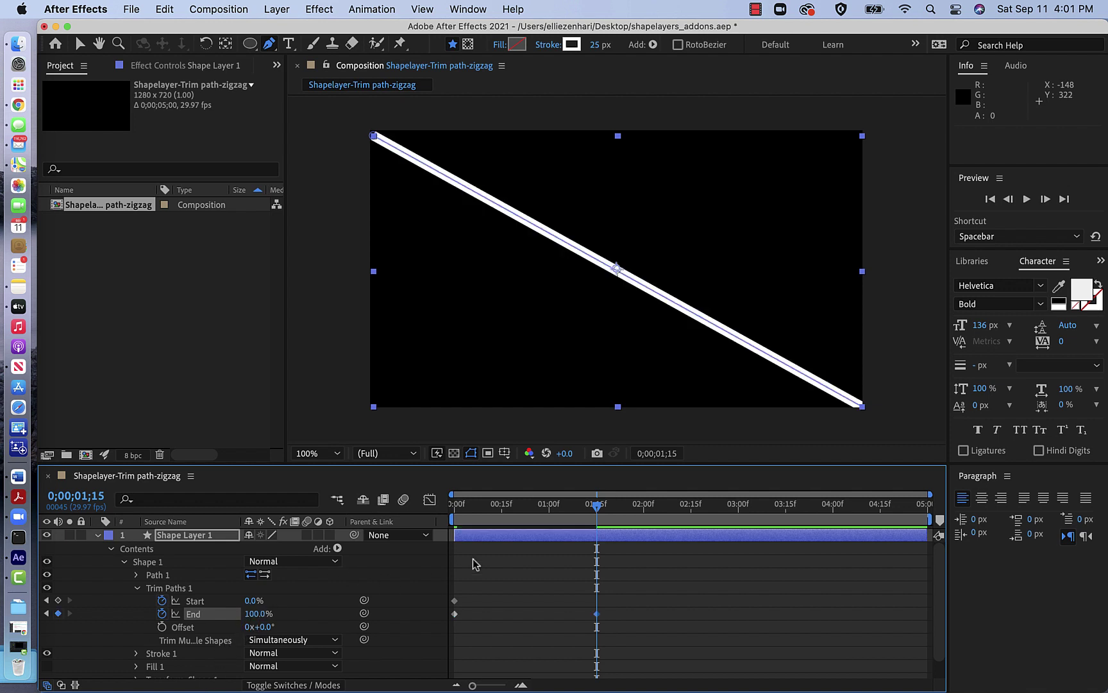
# - Preview the line's drawing animation from the start and scrub through the rest of the timeline
pyautogui.moveTo(597, 507); pyautogui.dragTo(427, 514)
pyautogui.press('space')
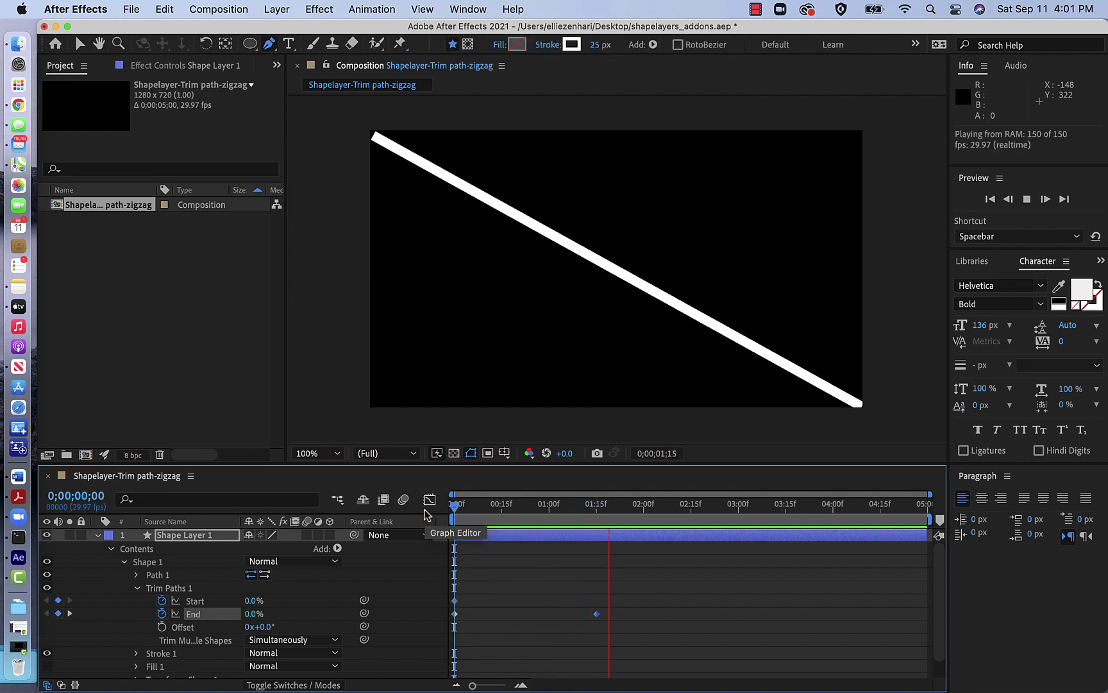
pyautogui.press('space')
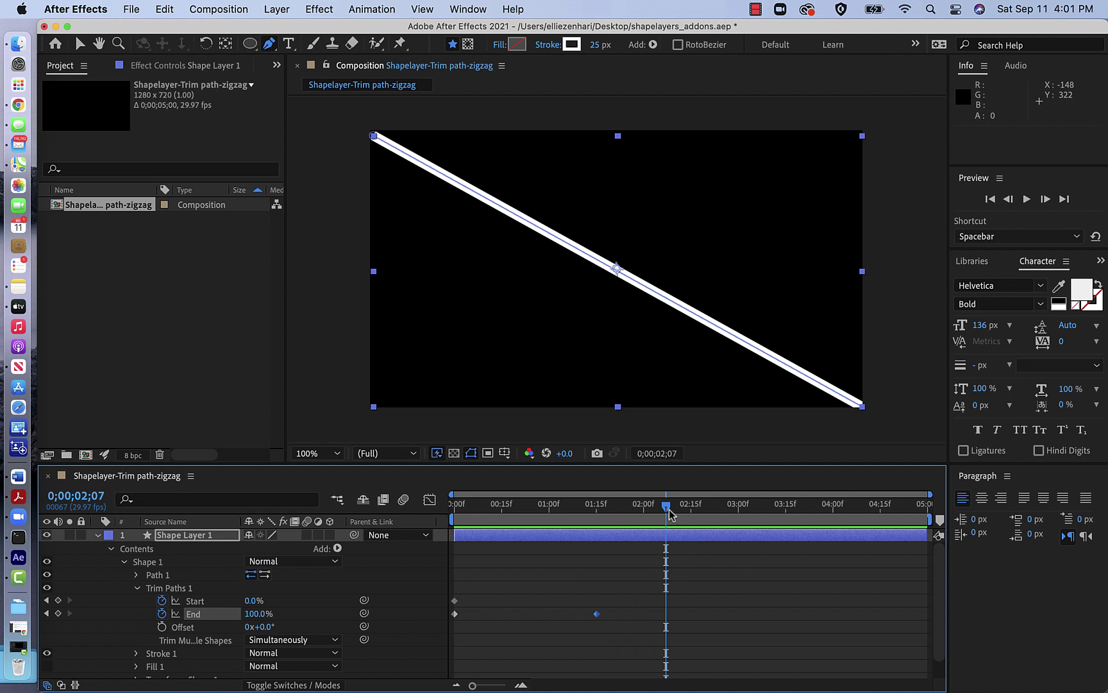
pyautogui.moveTo(668, 510); pyautogui.dragTo(920, 517)
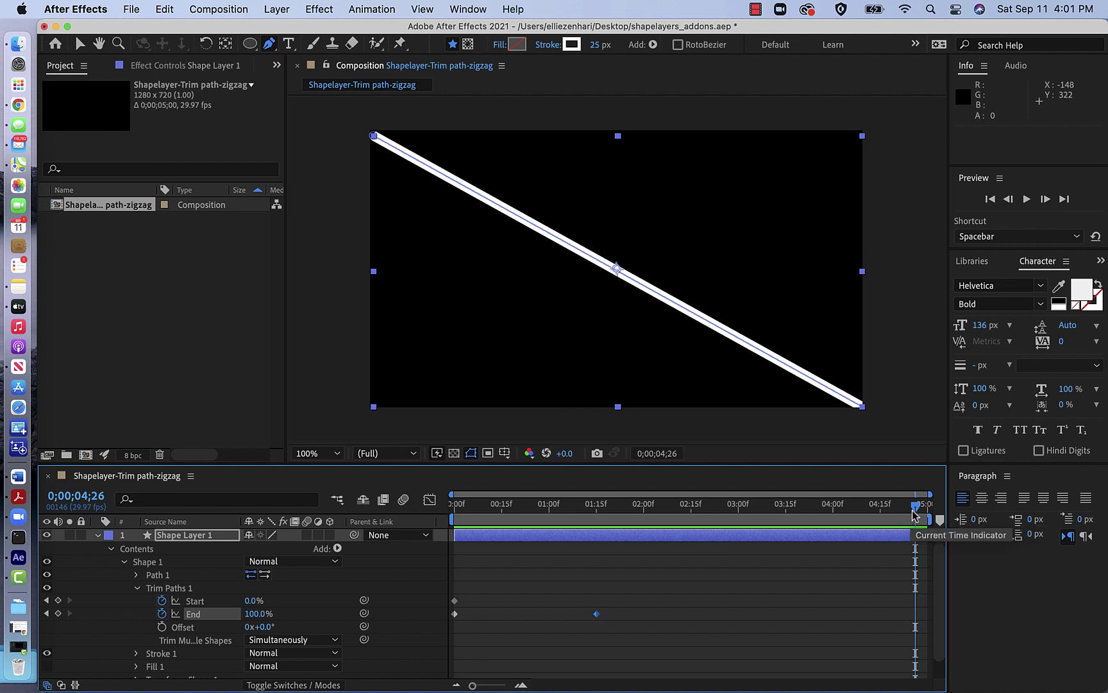
pyautogui.moveTo(915, 508); pyautogui.dragTo(606, 533)
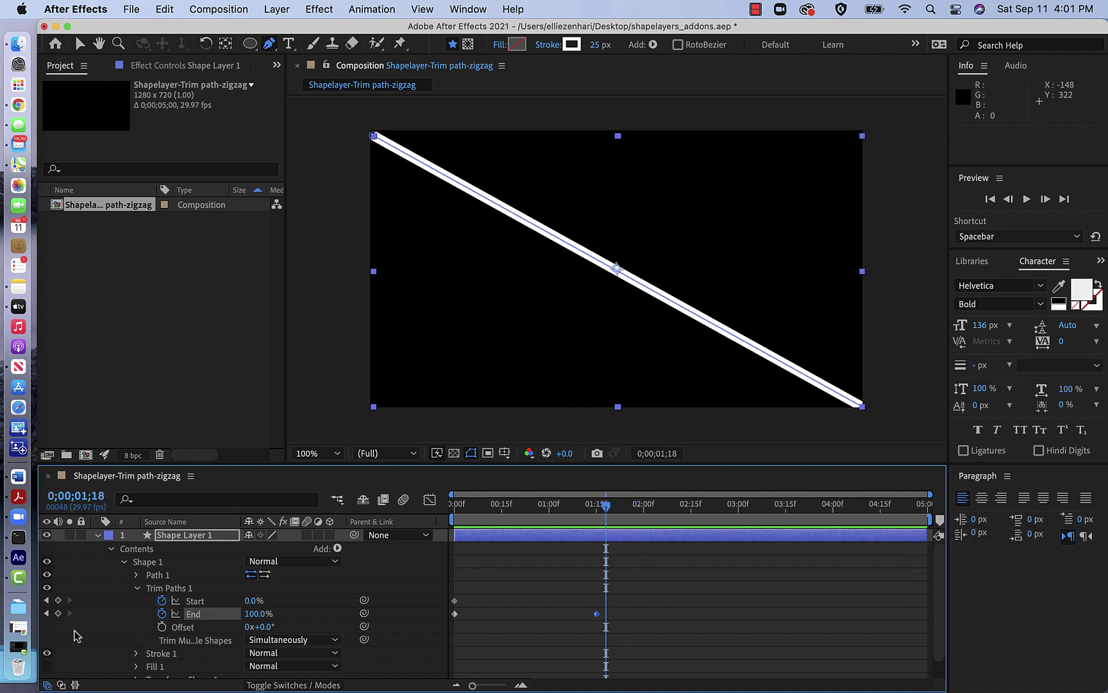
# - Go to the End keyframe at 0;00;01;15 and add a Zig Zag operator to the line, with the composition viewed at 50%
pyautogui.click(47, 602)
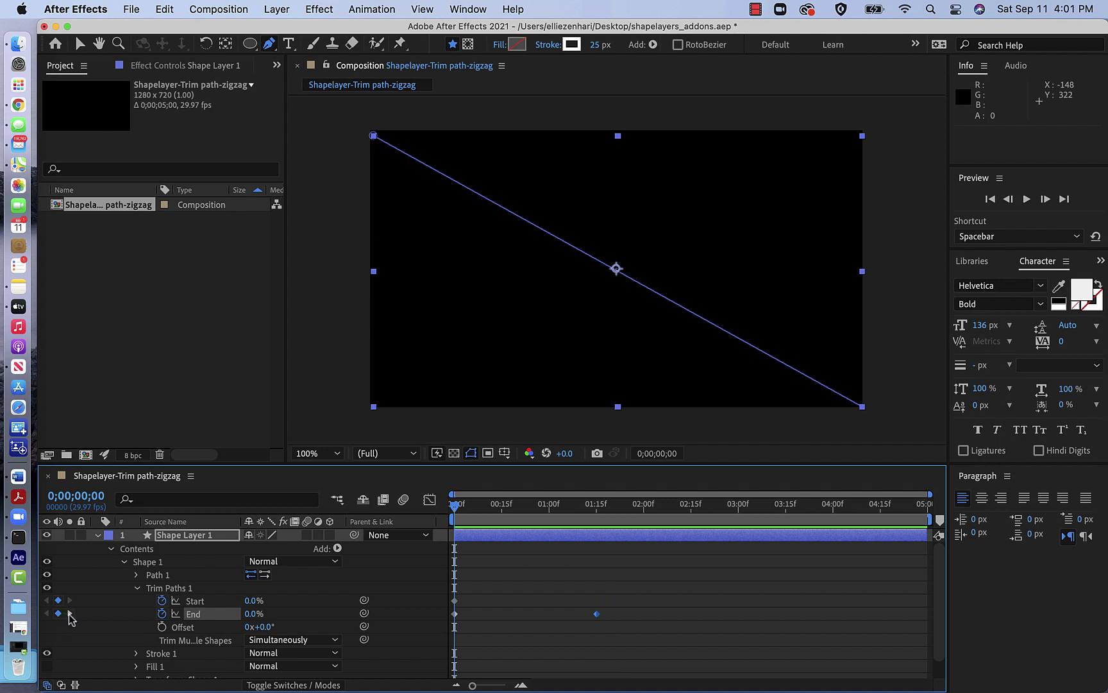
pyautogui.click(70, 614)
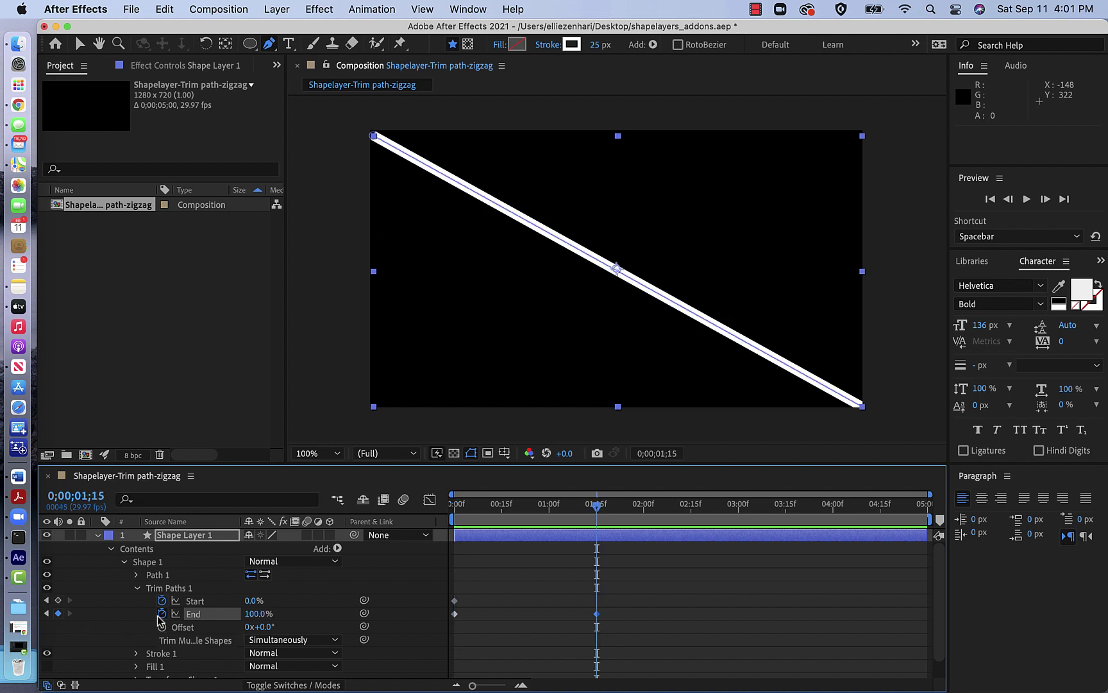
pyautogui.click(337, 548)
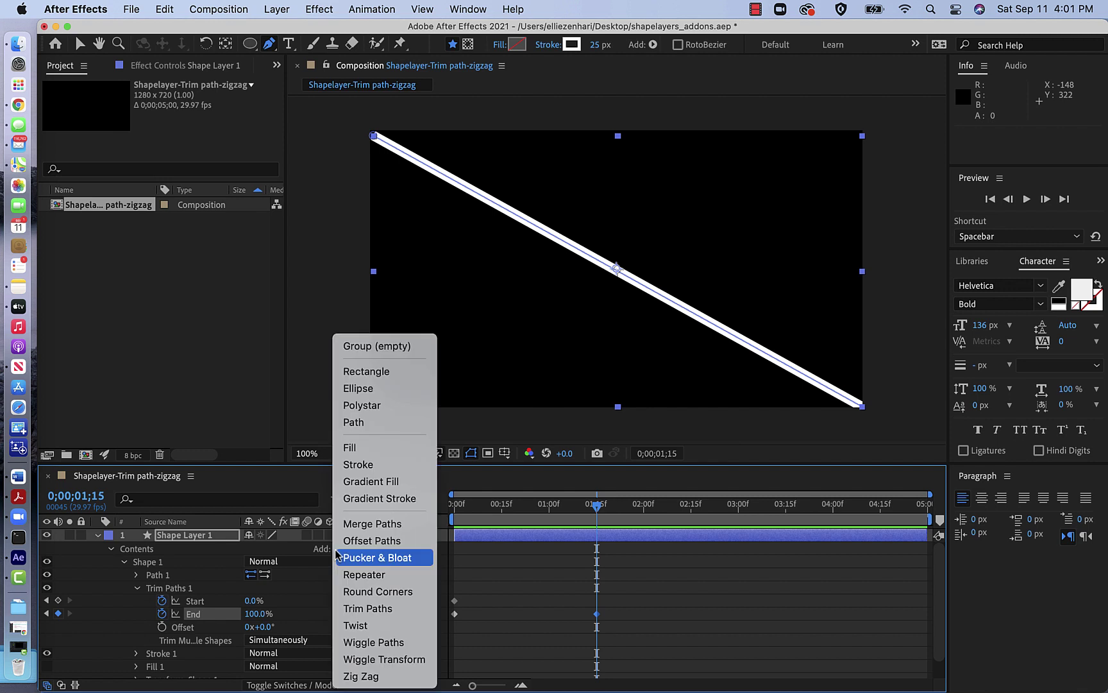
pyautogui.click(371, 677)
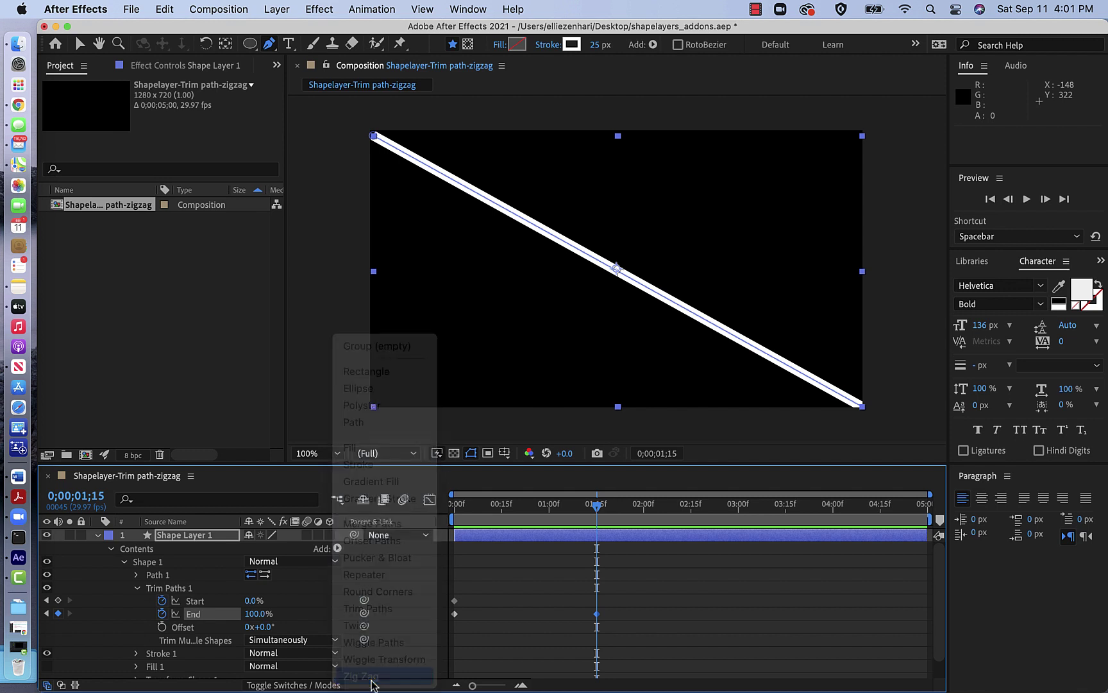
pyautogui.press(',')
pyautogui.press(',')
pyautogui.press(',')
pyautogui.press(',')
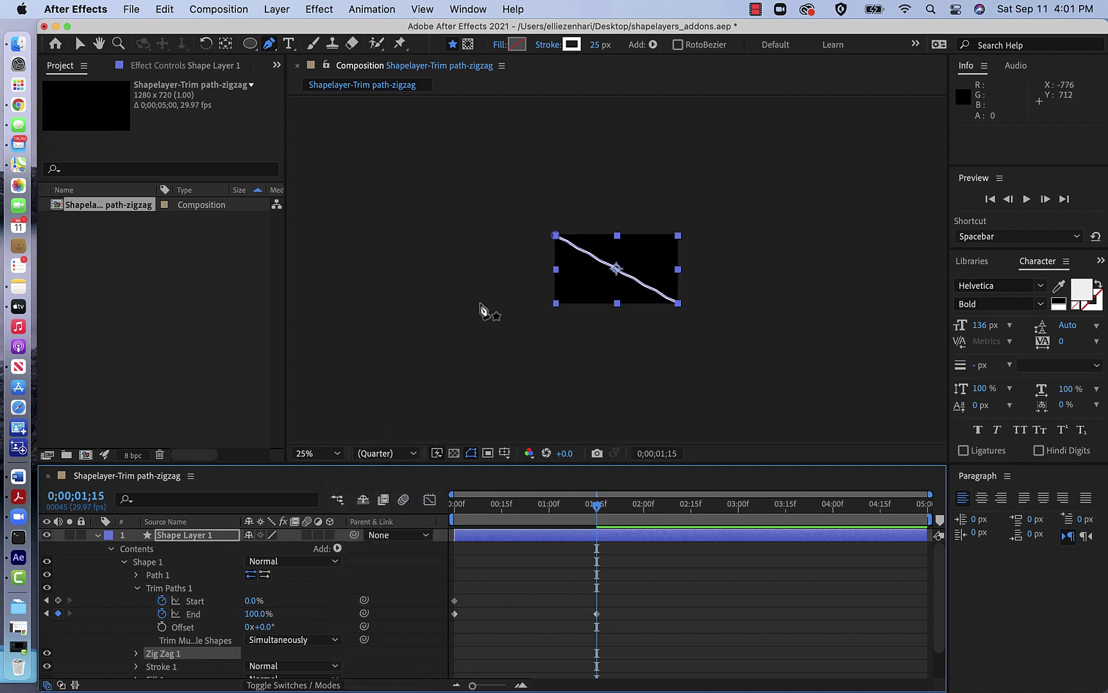
pyautogui.press('.')
pyautogui.press('.')
pyautogui.rightClick(482, 311)
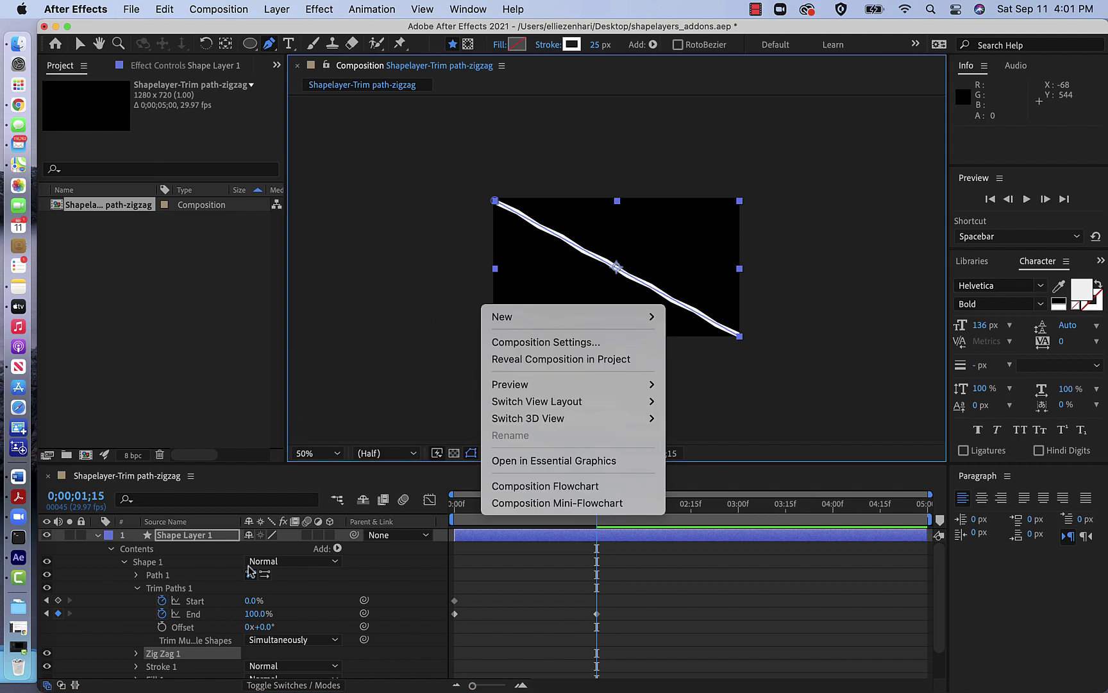
pyautogui.click(136, 655)
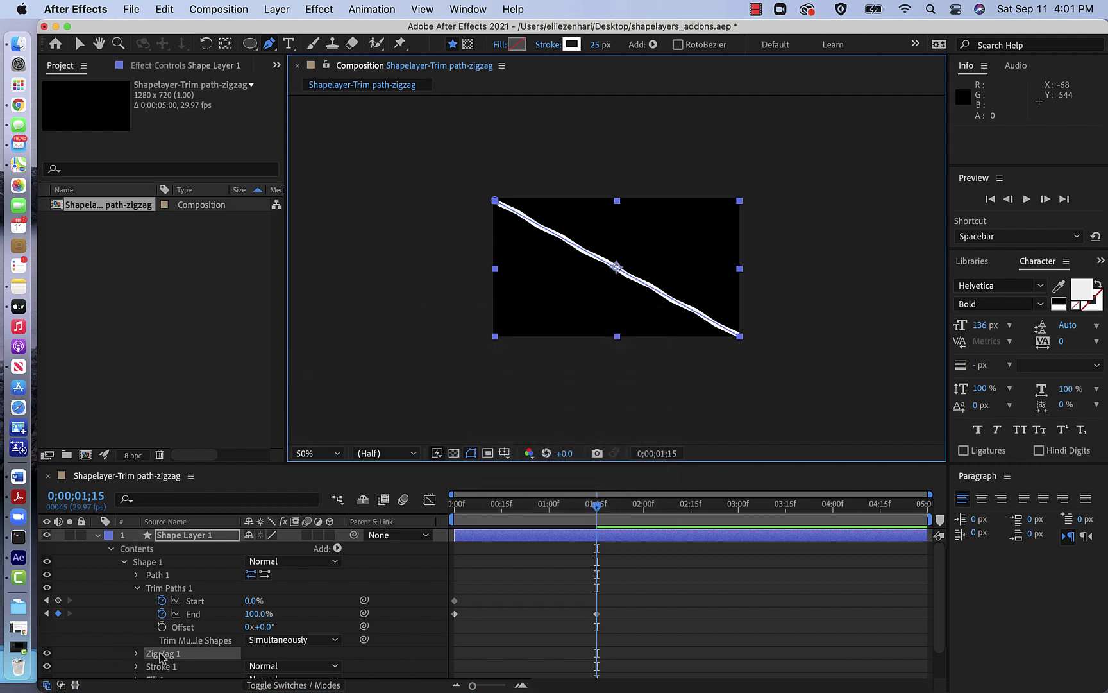
# - Set the Zig Zag's Size and Ridges per segment to 0 and keyframe both at 0;00;01;15
pyautogui.click(136, 656)
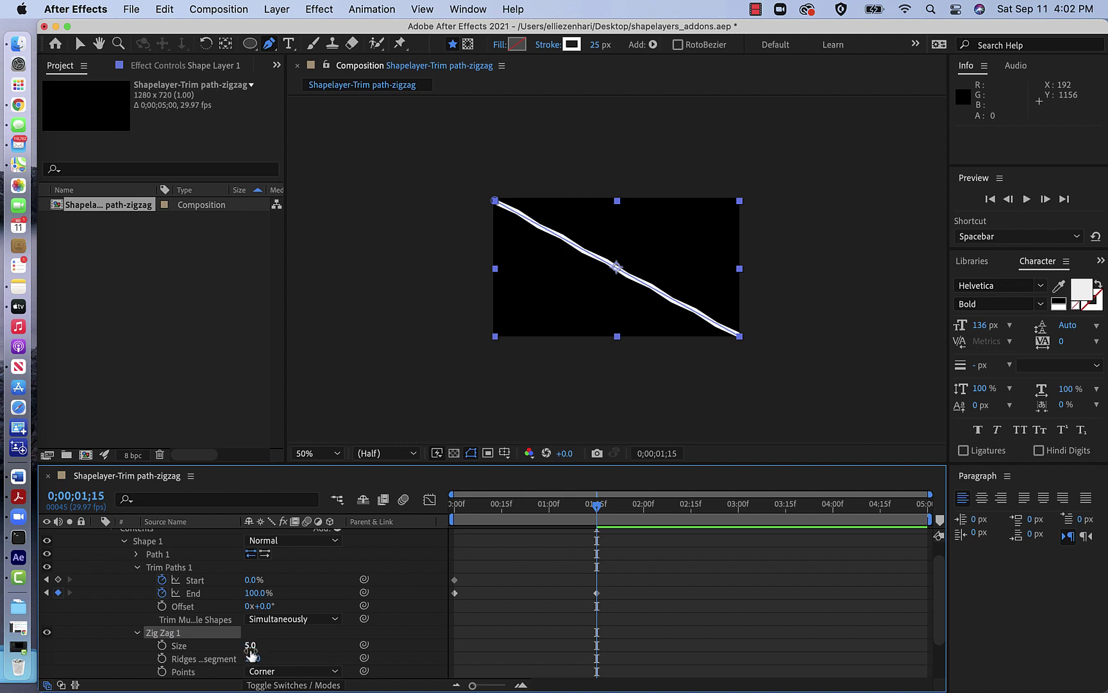
pyautogui.click(250, 644)
pyautogui.write('0')
pyautogui.press('Tab')
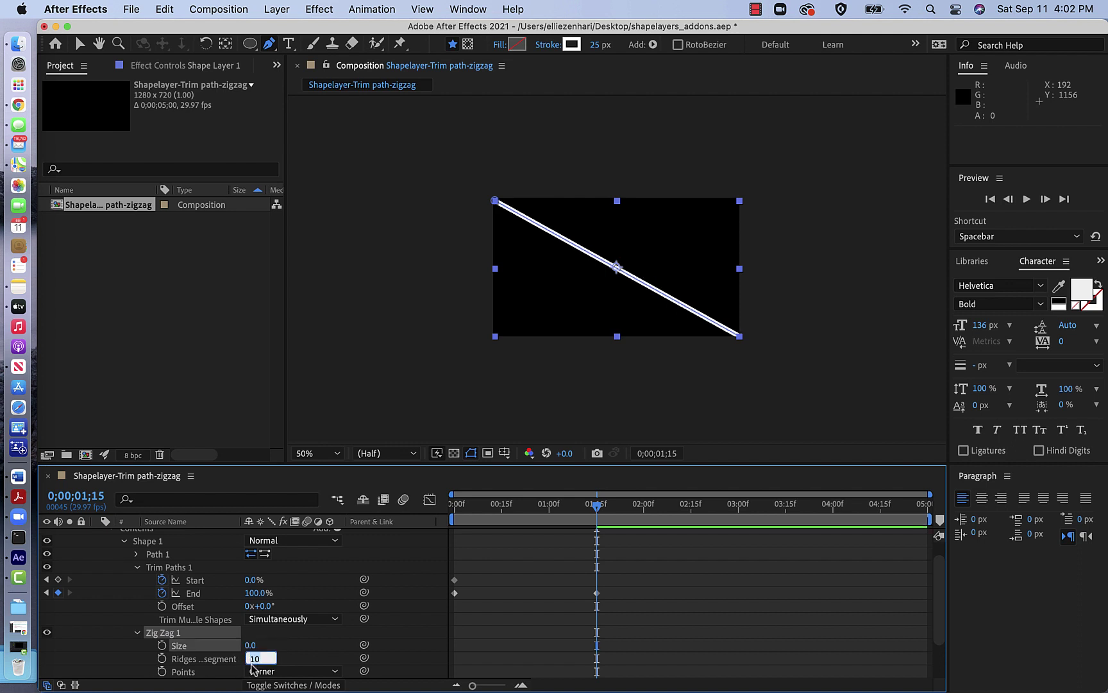
pyautogui.write('0')
pyautogui.press('Return')
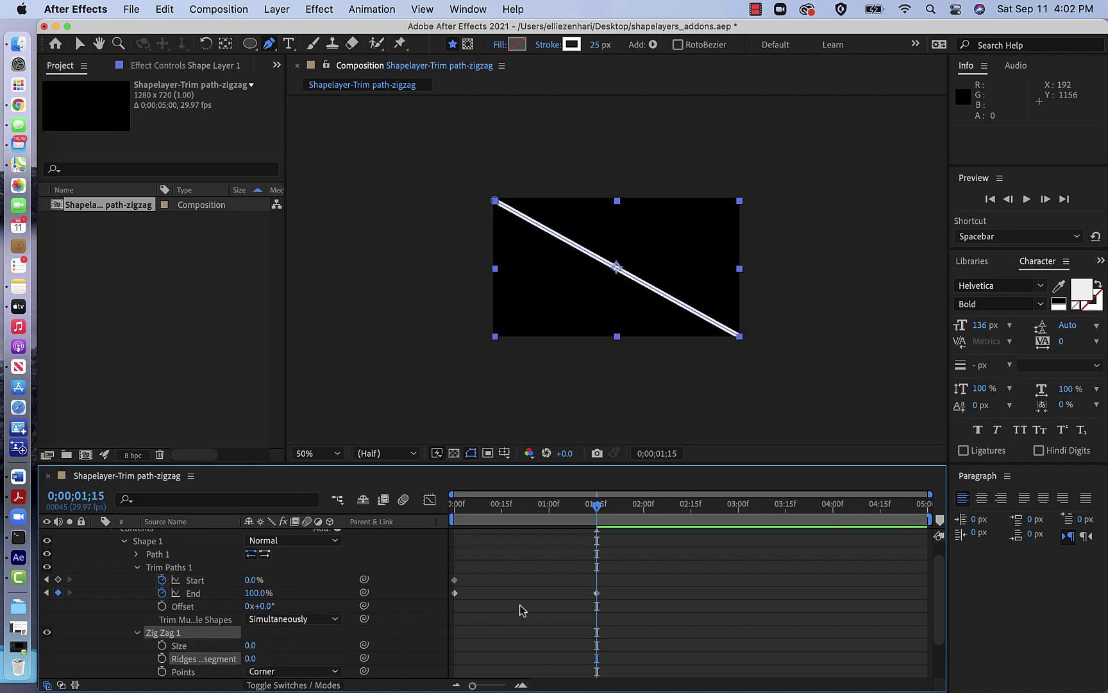
pyautogui.click(162, 644)
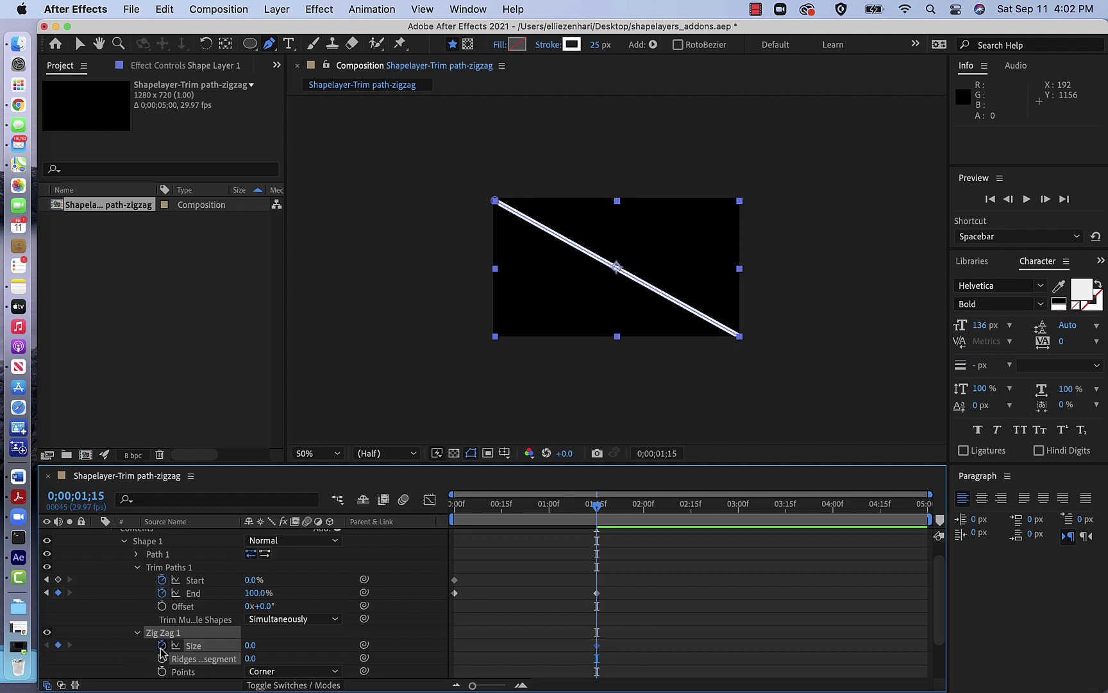
pyautogui.click(162, 658)
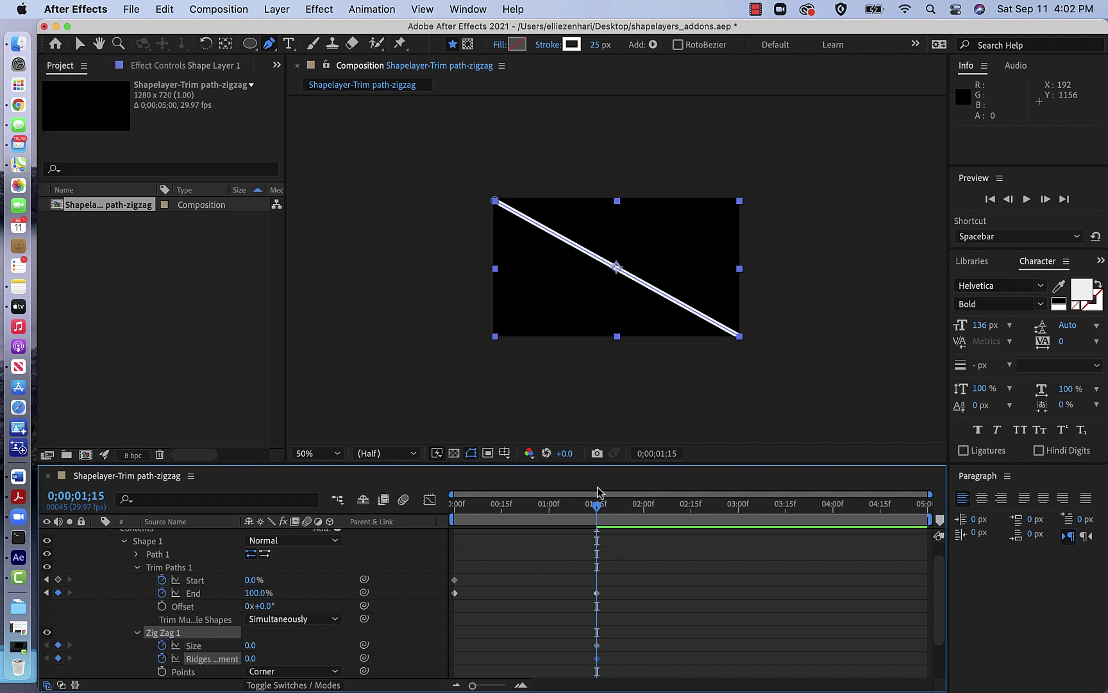
# - Keyframe the Zig Zag's Size at 30 at 0;00;03;00
pyautogui.moveTo(598, 510); pyautogui.dragTo(739, 512)
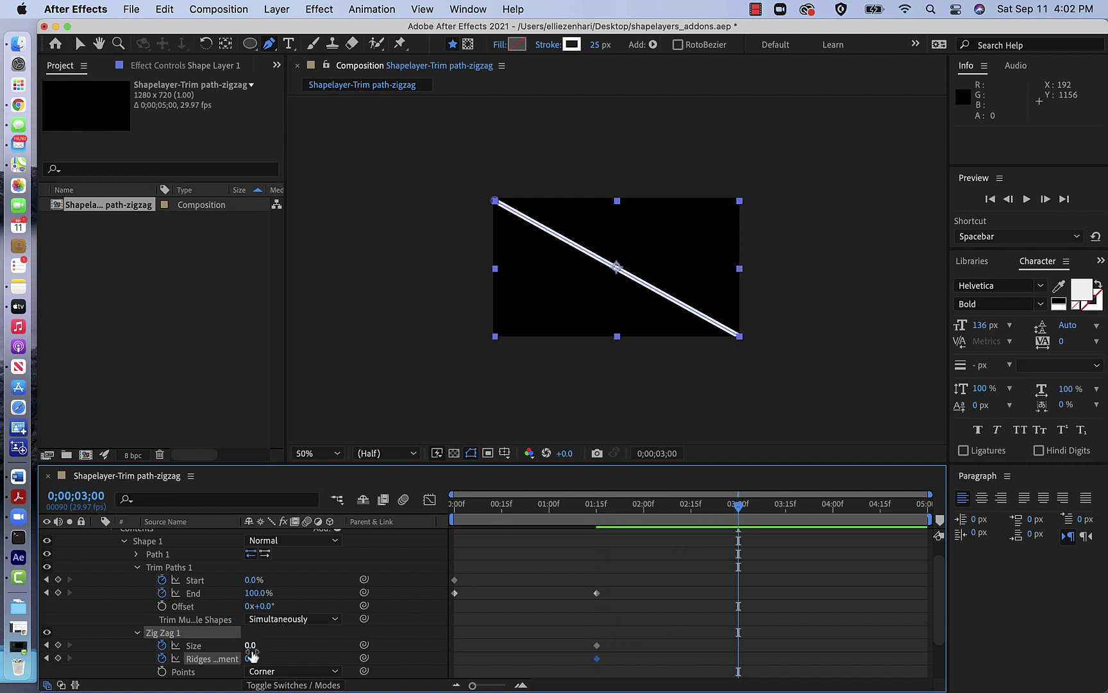
pyautogui.moveTo(250, 646); pyautogui.dragTo(257, 649)
pyautogui.click(255, 646)
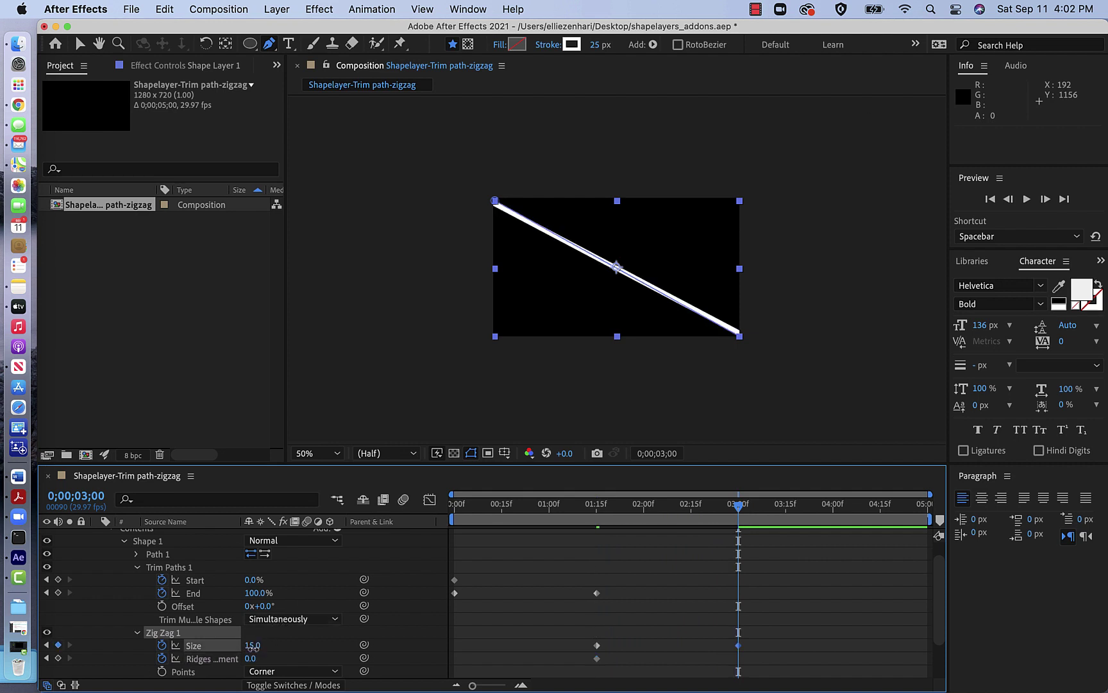
pyautogui.write('15')
pyautogui.press('BackSpace')
pyautogui.press('BackSpace')
pyautogui.write('30')
pyautogui.press('Return')
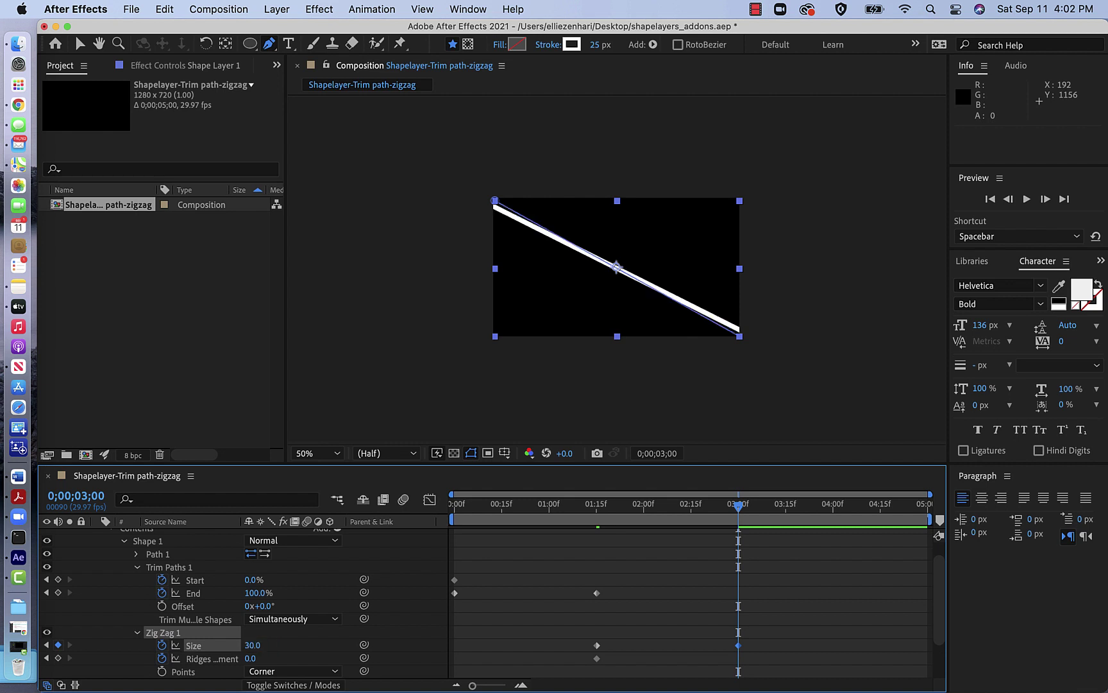
# - Keyframe Ridges per segment at 50 at 0;00;03;00, and rework the zigzag to Size 81 and 22 ridges per segment
pyautogui.click(250, 659)
pyautogui.write('50')
pyautogui.press('Return')
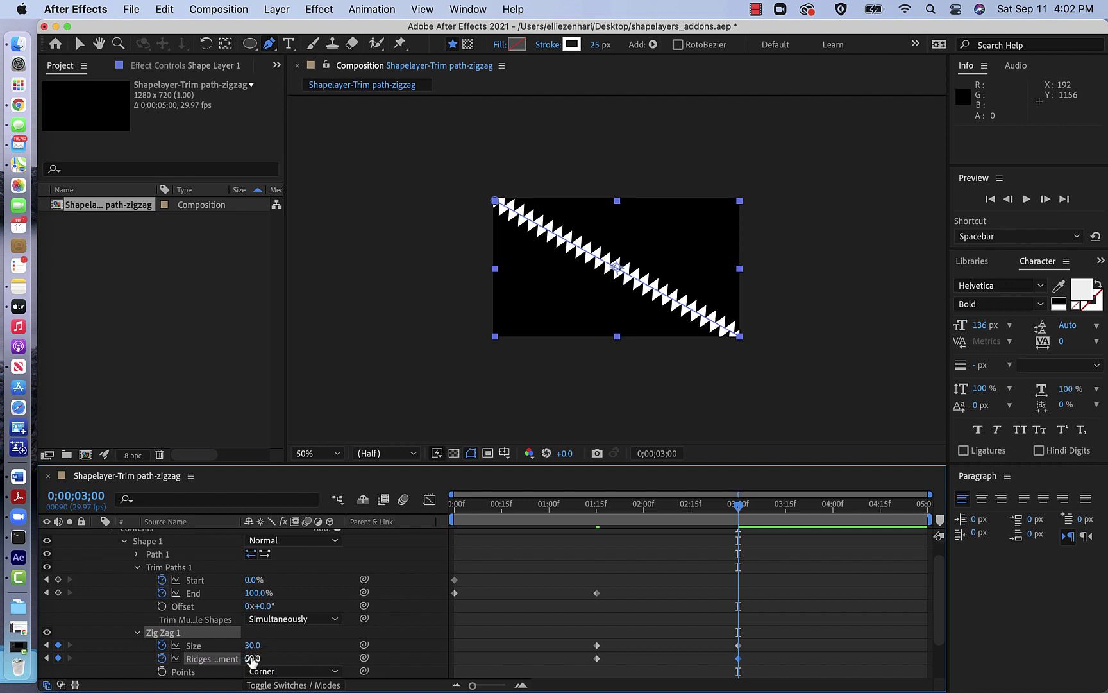
pyautogui.moveTo(249, 661); pyautogui.dragTo(241, 662)
pyautogui.moveTo(233, 659); pyautogui.dragTo(296, 658)
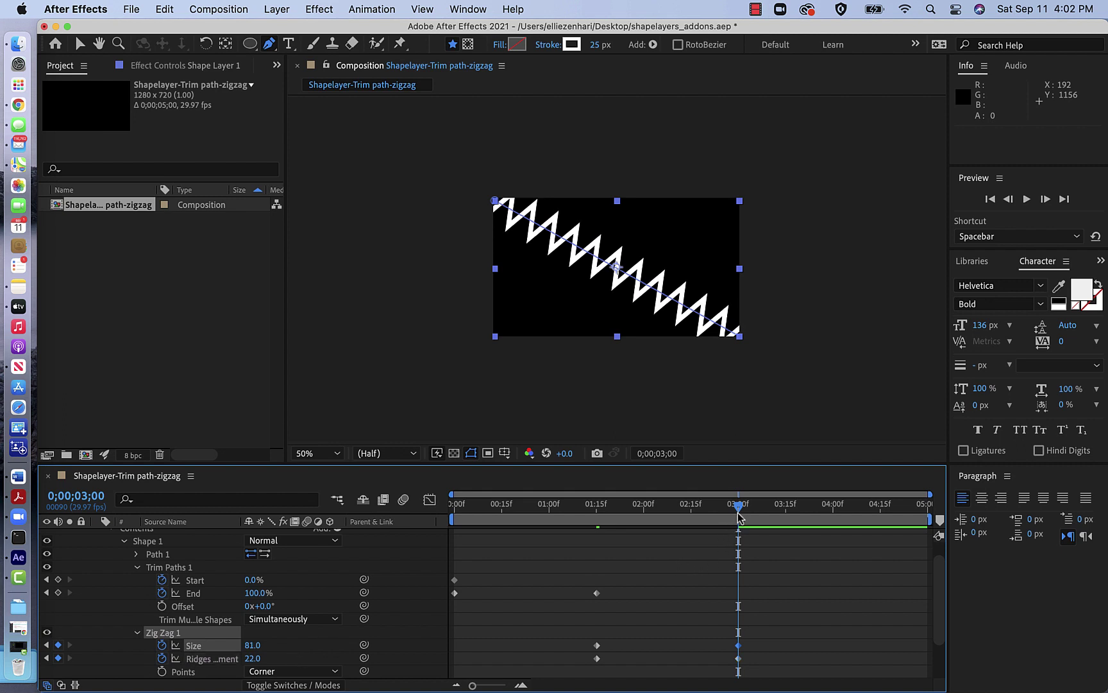
# - Preview the straight line turning into a zigzag, starting from about 0;00;01;08
pyautogui.moveTo(741, 513); pyautogui.dragTo(577, 519)
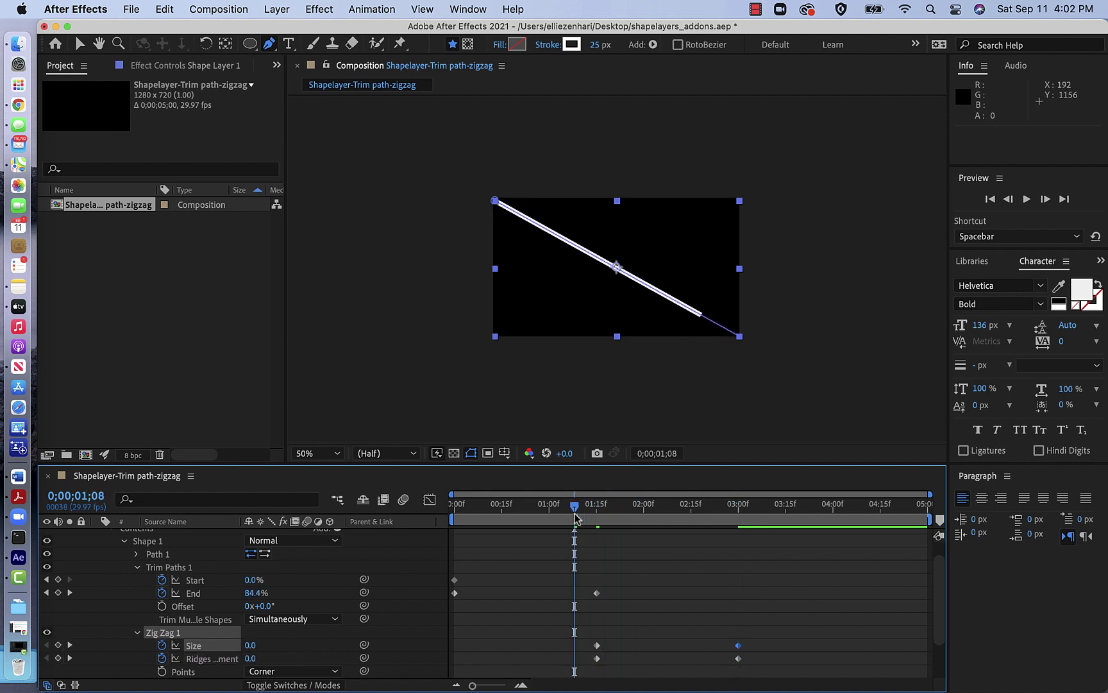
pyautogui.press('space')
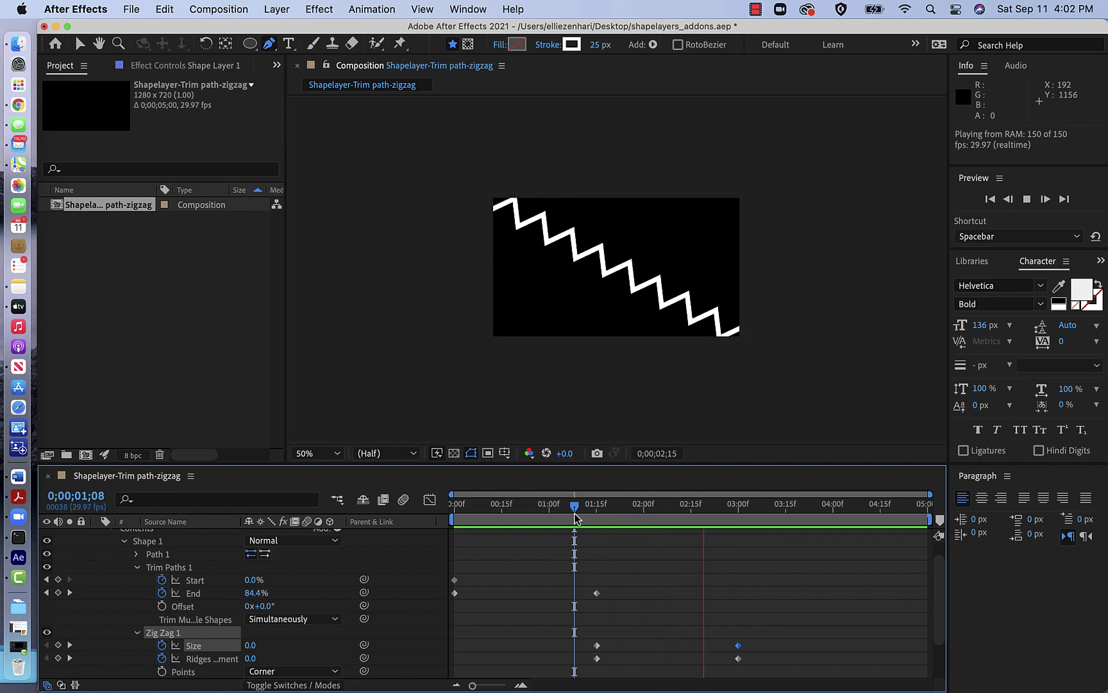
pyautogui.press('space')
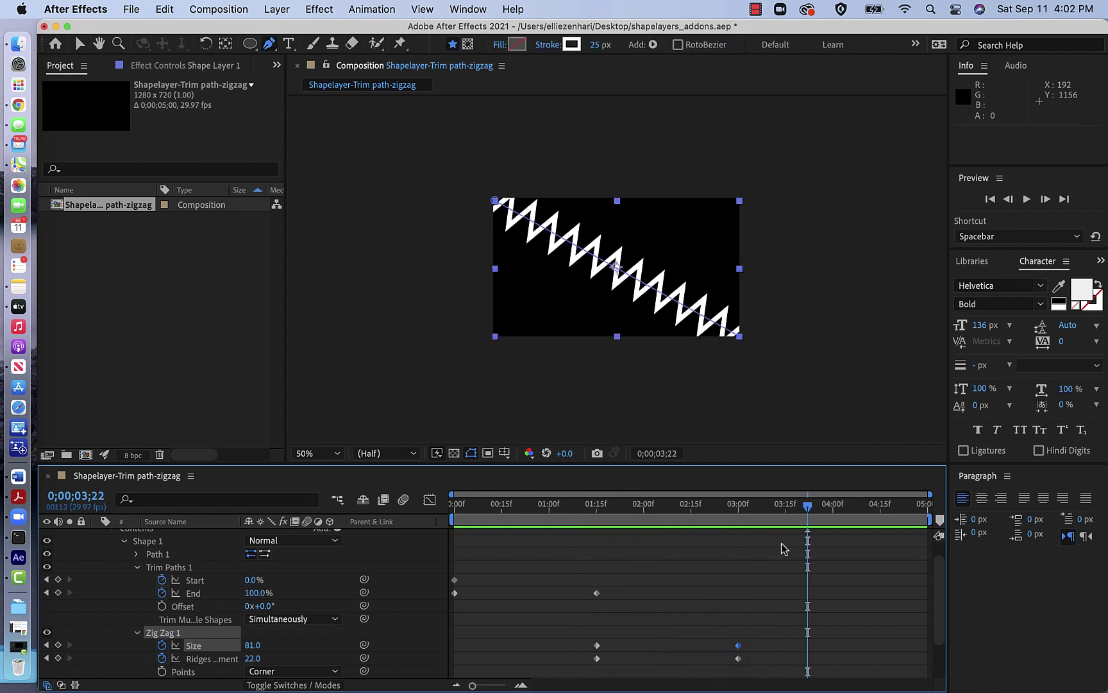
# - Move the Zig Zag's Size and Ridges keyframes from 0;00;03;00 to just before the end of the composition
pyautogui.moveTo(703, 632); pyautogui.dragTo(751, 670)
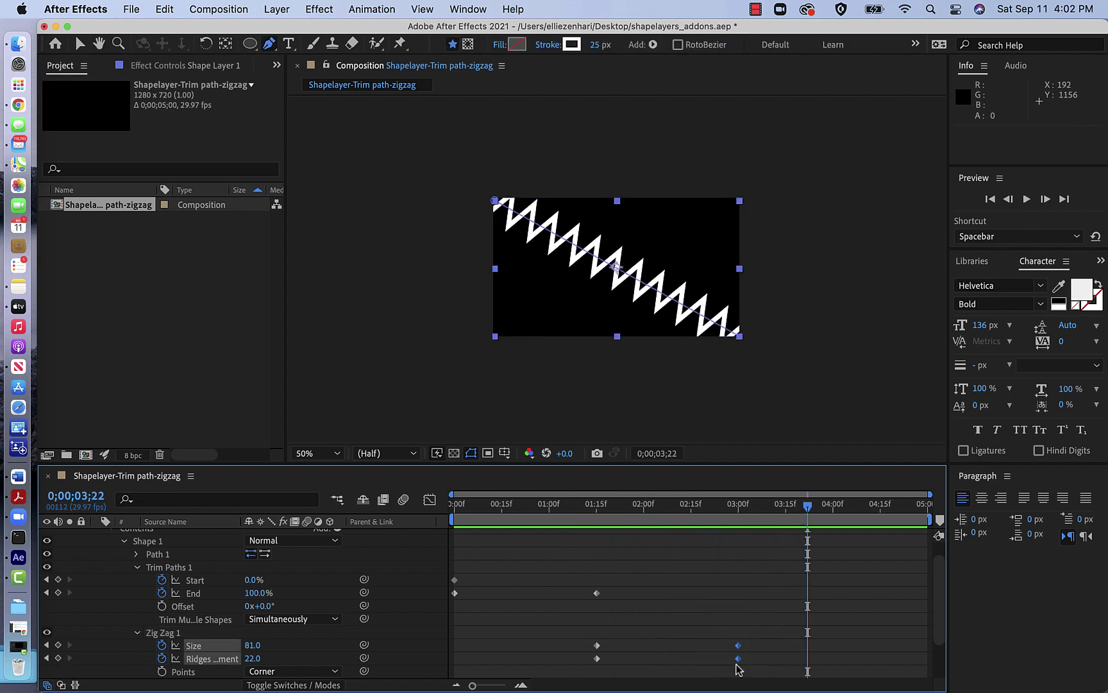
pyautogui.click(714, 630)
pyautogui.moveTo(713, 622)
pyautogui.mouseDown()
pyautogui.moveTo(761, 676)
pyautogui.moveTo(738, 670)
pyautogui.moveTo(918, 675)
pyautogui.mouseUp()
# - Preview the whole line animation from the start and return the current time to 0;00;00;00
pyautogui.moveTo(808, 496); pyautogui.dragTo(454, 508)
pyautogui.press('space')
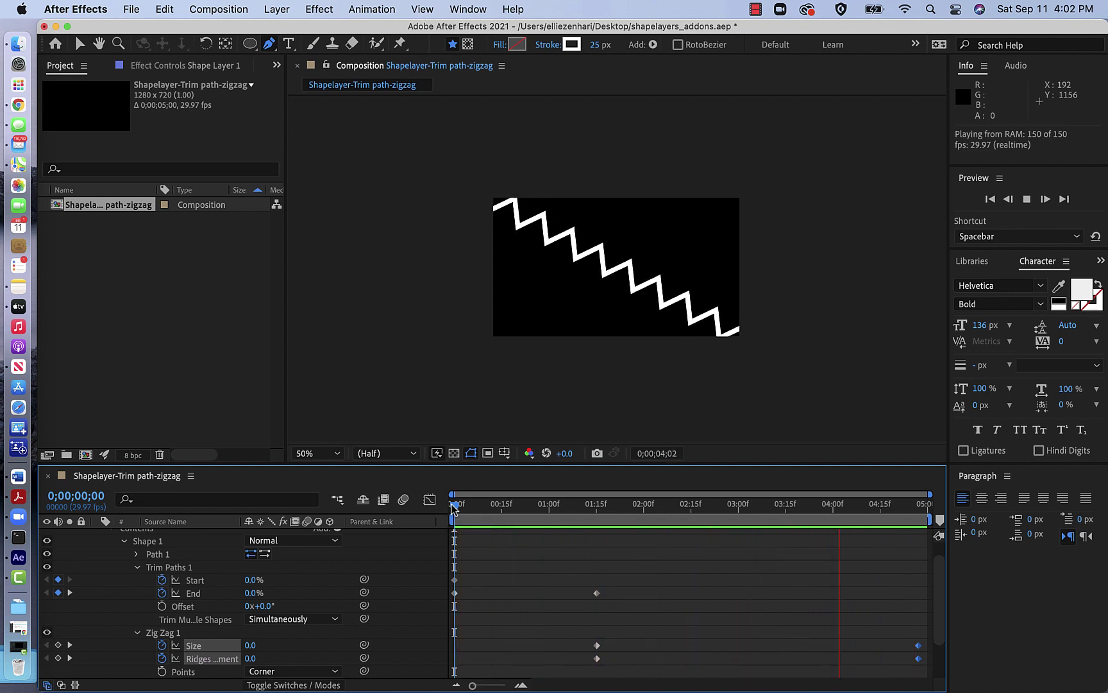
pyautogui.press('space')
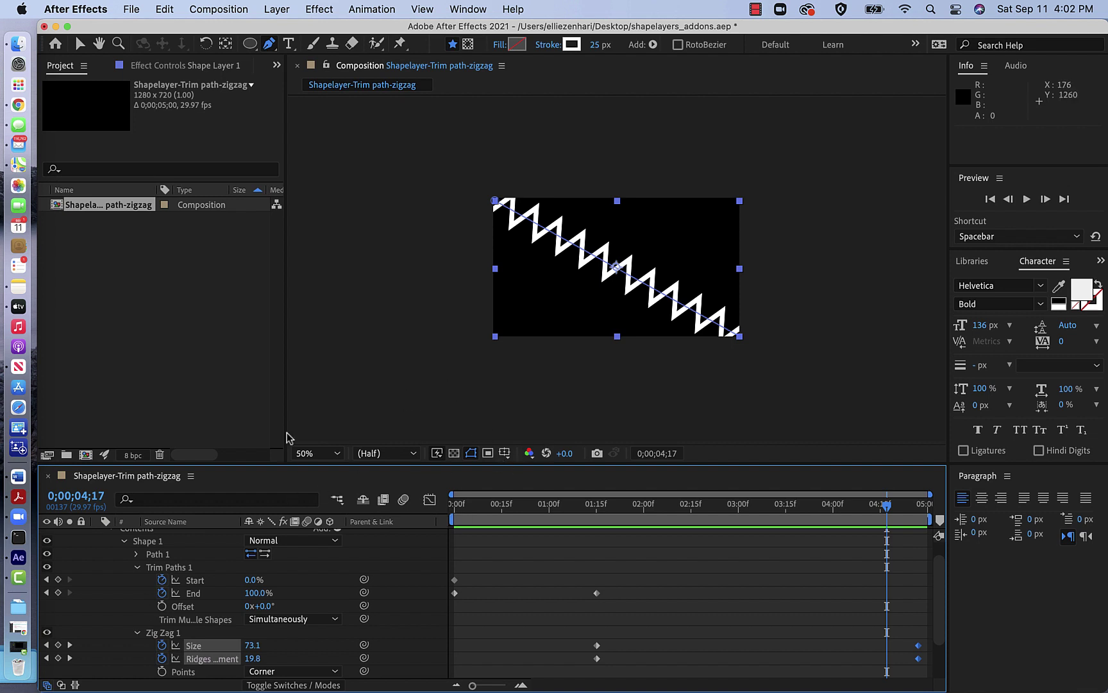
pyautogui.click(101, 254)
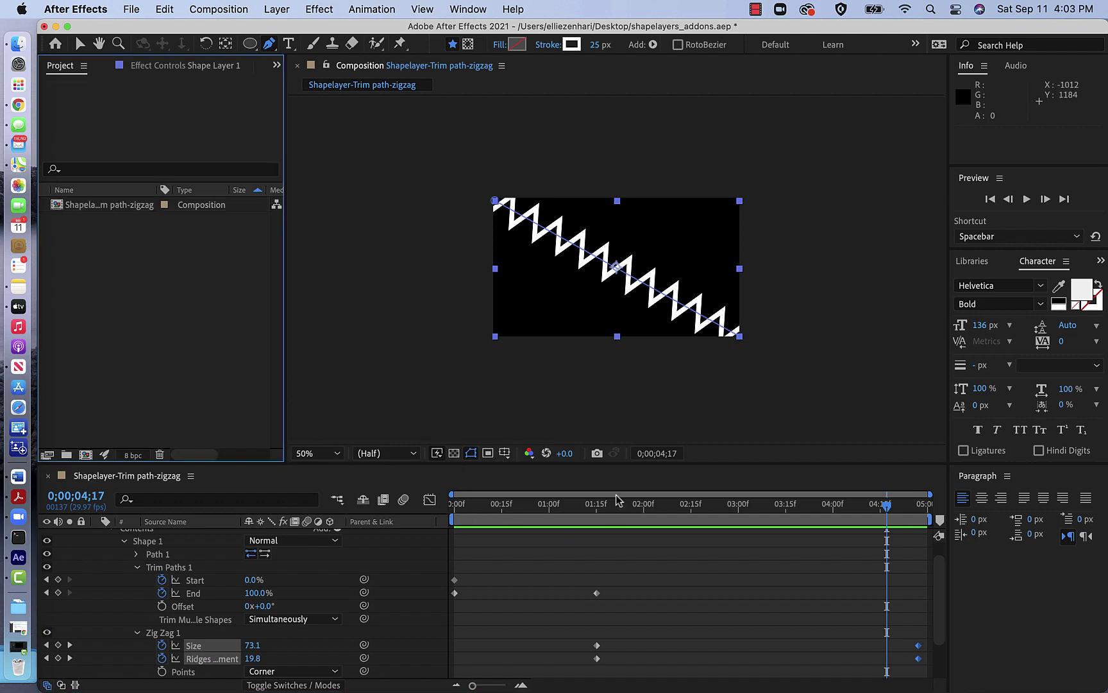
pyautogui.moveTo(888, 506); pyautogui.dragTo(455, 505)
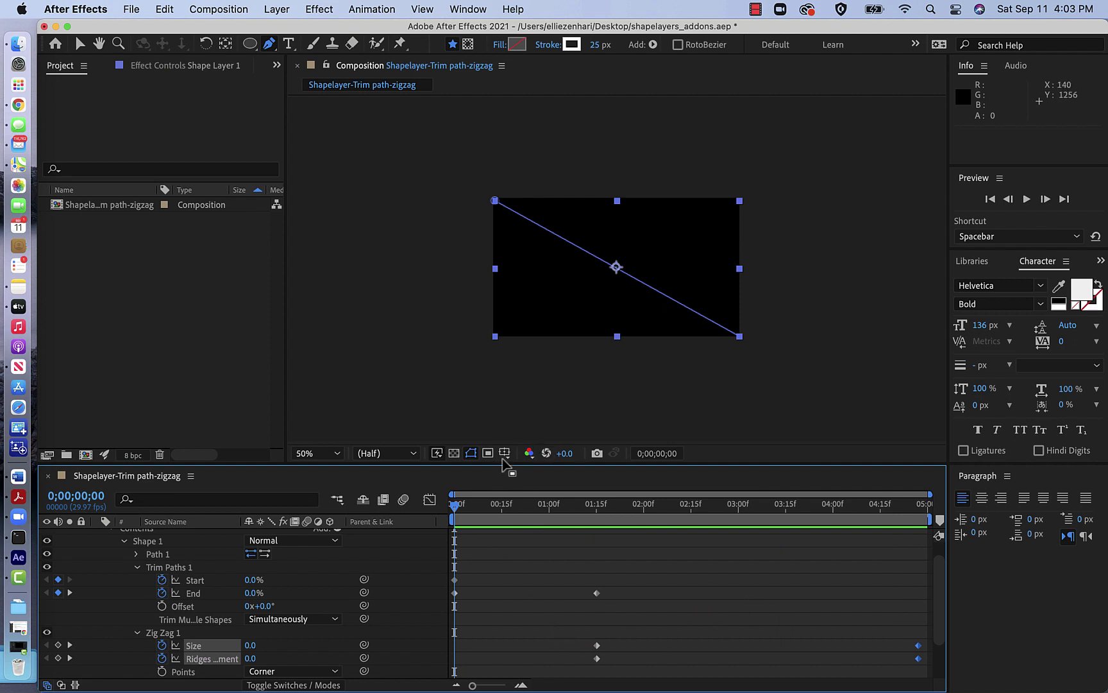
# - Enlarge the timeline area and move the End, Size and Ridges keyframes at 0;00;01;15 together to just before 0;00;03;00
pyautogui.moveTo(507, 464); pyautogui.dragTo(507, 364)
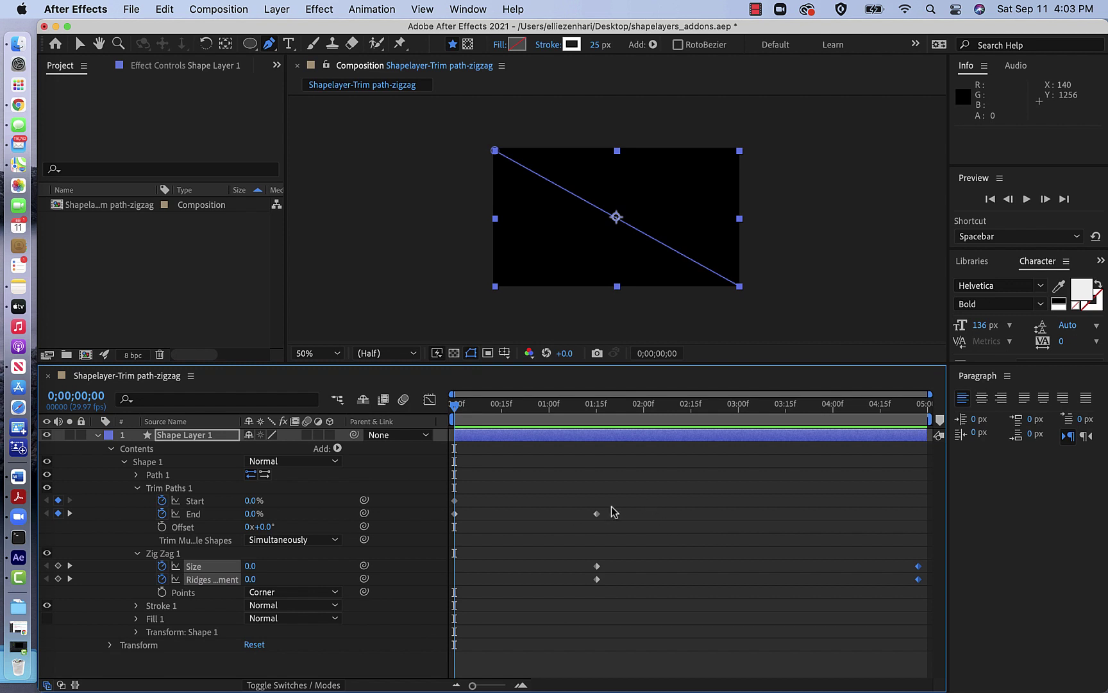
pyautogui.moveTo(617, 505); pyautogui.dragTo(578, 625)
pyautogui.moveTo(596, 514); pyautogui.dragTo(717, 533)
# - Move the first Trim Paths Start and End keyframes from 0;00;00;00 to just before 0;00;01;15
pyautogui.moveTo(500, 475); pyautogui.dragTo(426, 639)
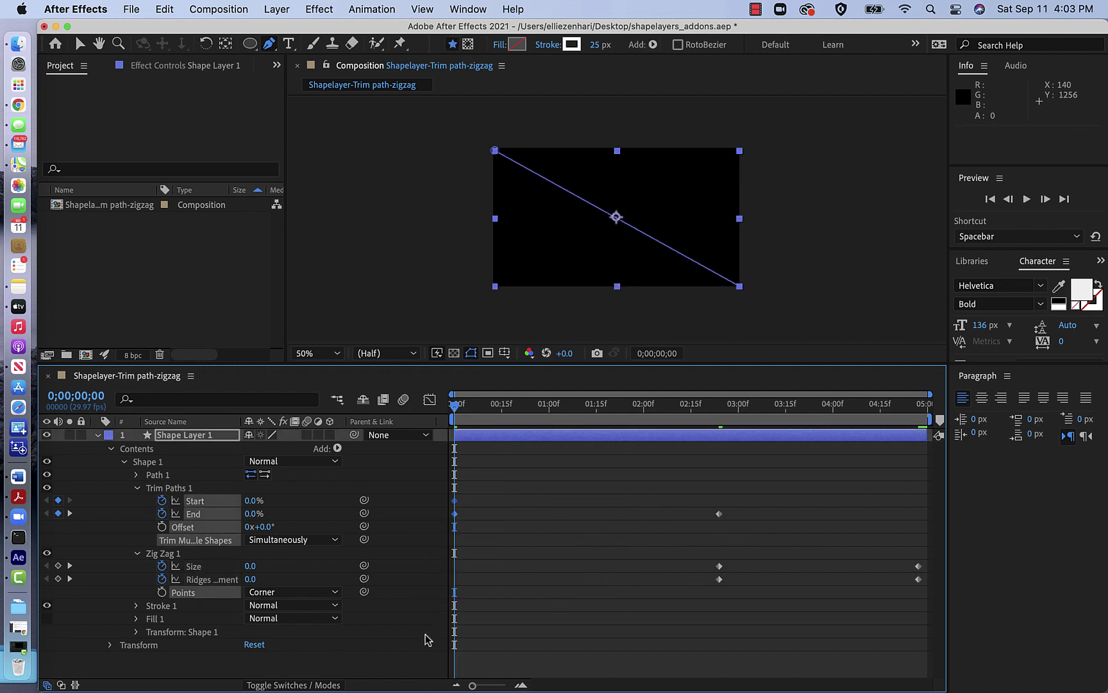
pyautogui.moveTo(454, 517); pyautogui.dragTo(580, 523)
pyautogui.click(461, 494)
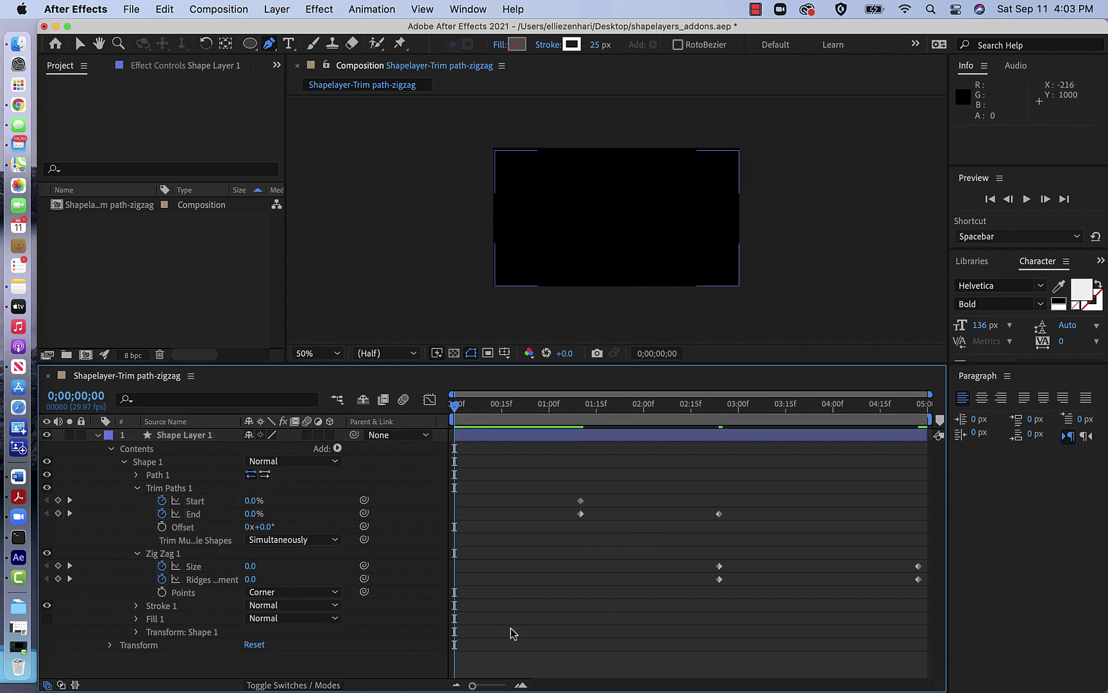
# - Create a text layer reading "TRIM PATH - ZIG ZAG"
pyautogui.click(275, 8)
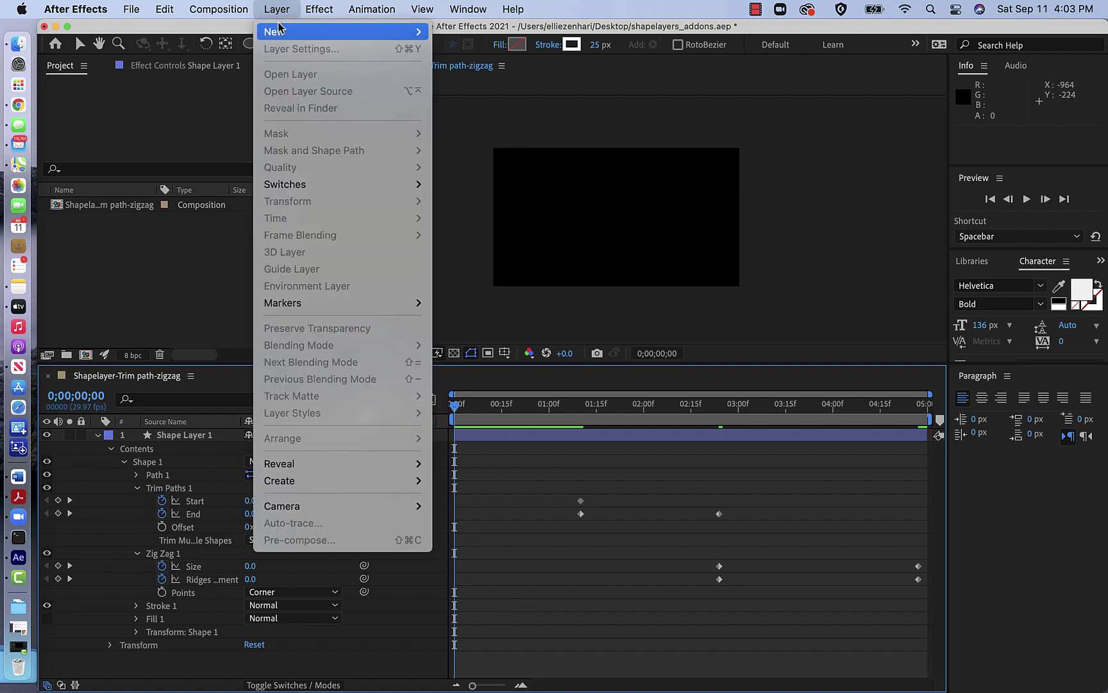
pyautogui.moveTo(279, 29)
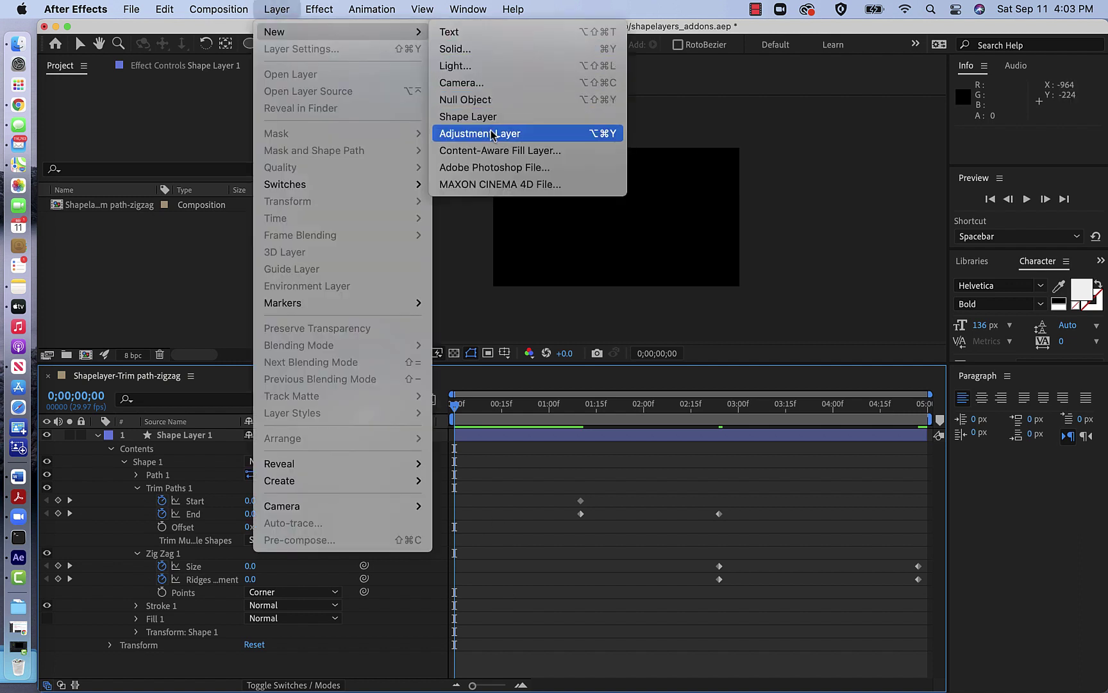
pyautogui.click(450, 32)
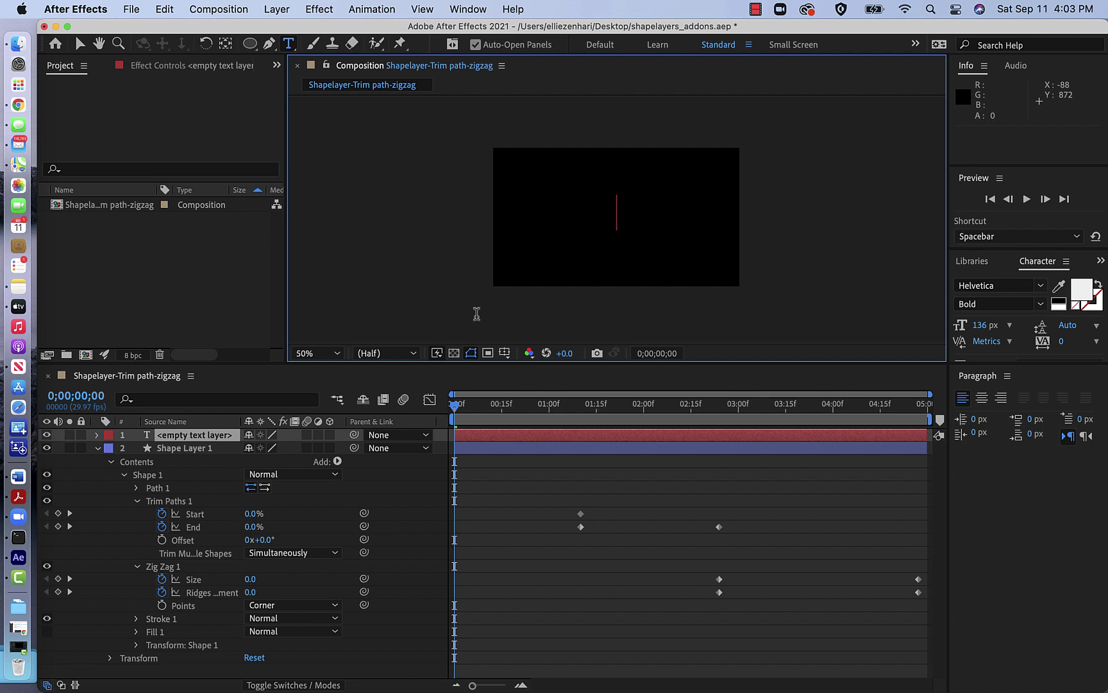
pyautogui.write('Trimp')
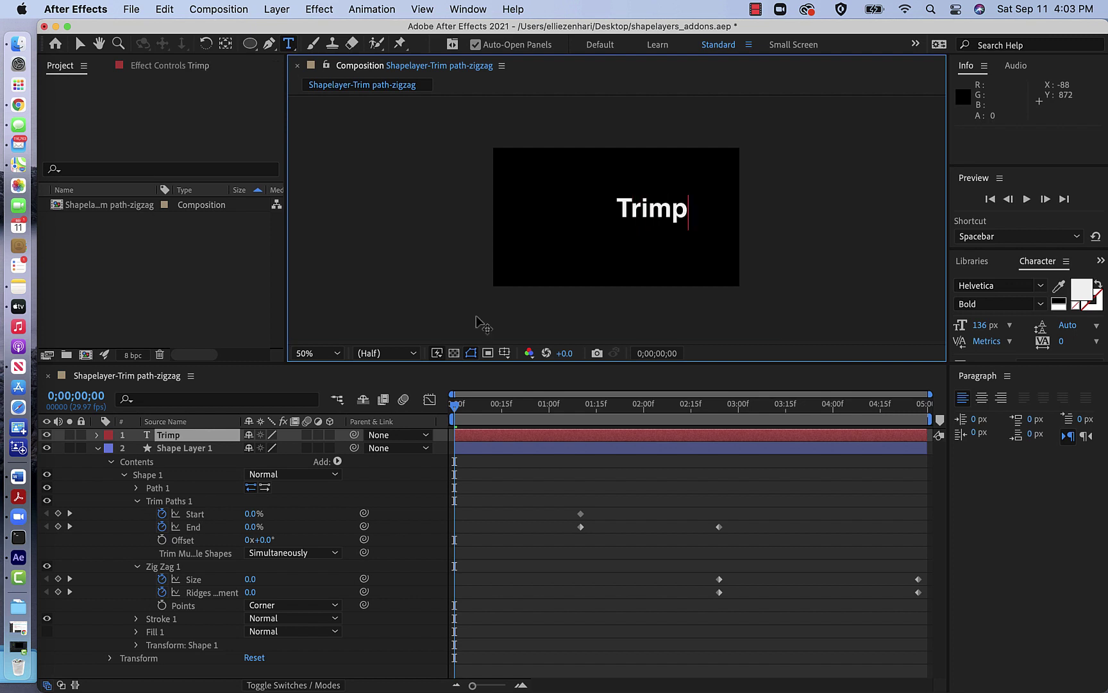
pyautogui.press('BackSpace')
pyautogui.press('BackSpace')
pyautogui.press('BackSpace')
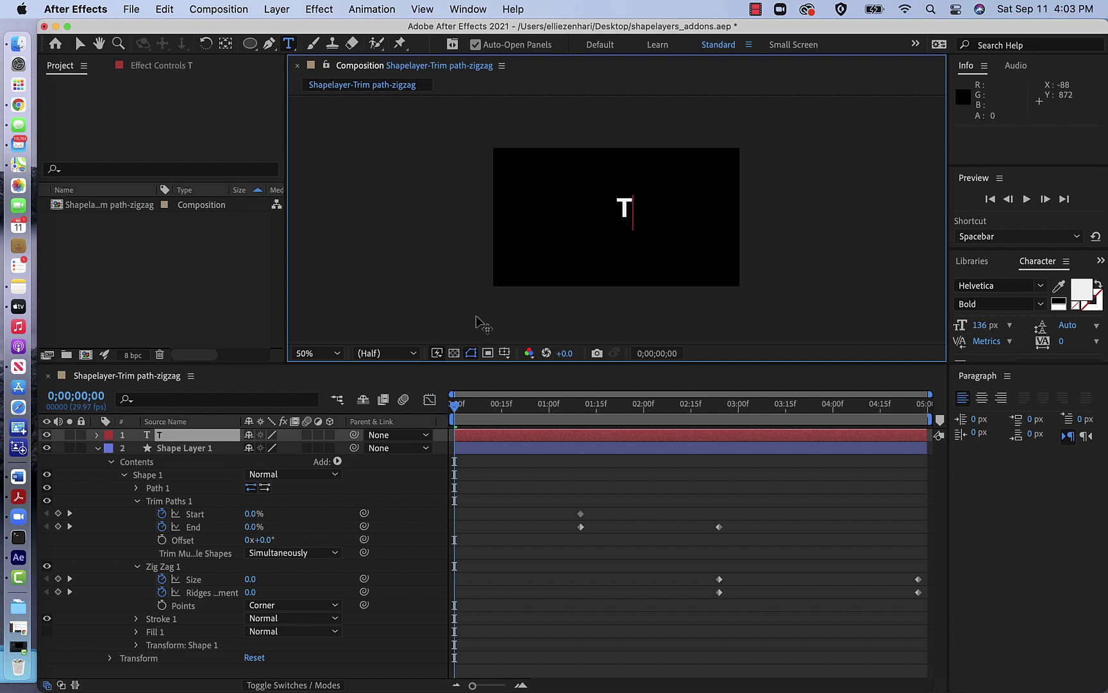
pyautogui.write('T')
pyautogui.press('BackSpace')
pyautogui.write('RIM')
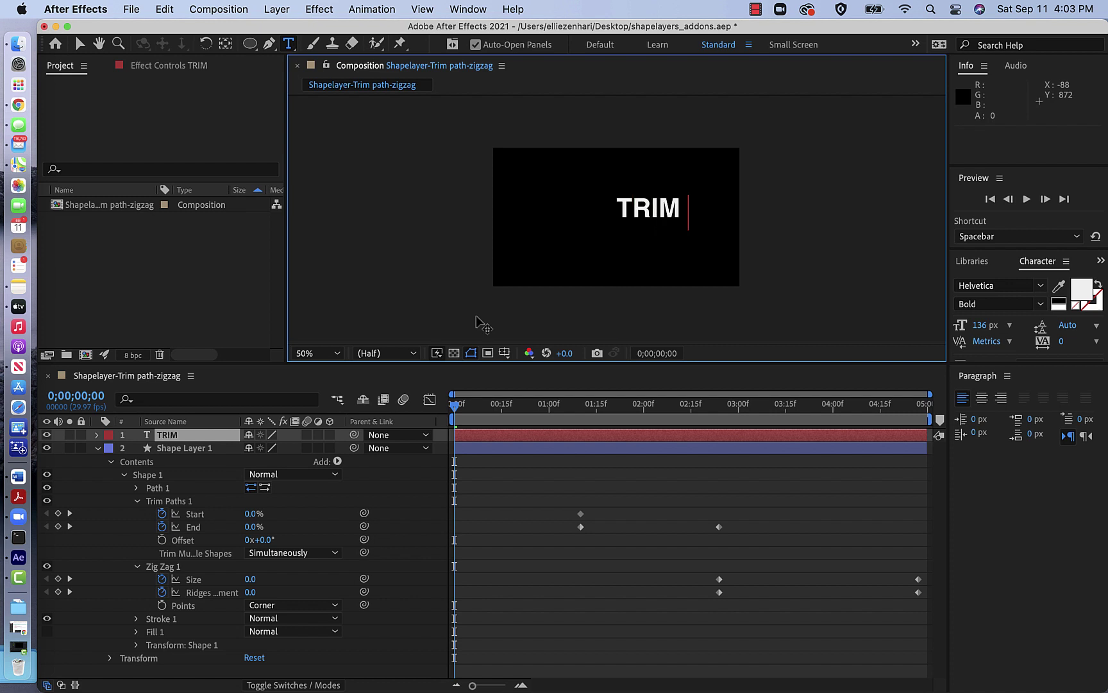
pyautogui.write(' PATH')
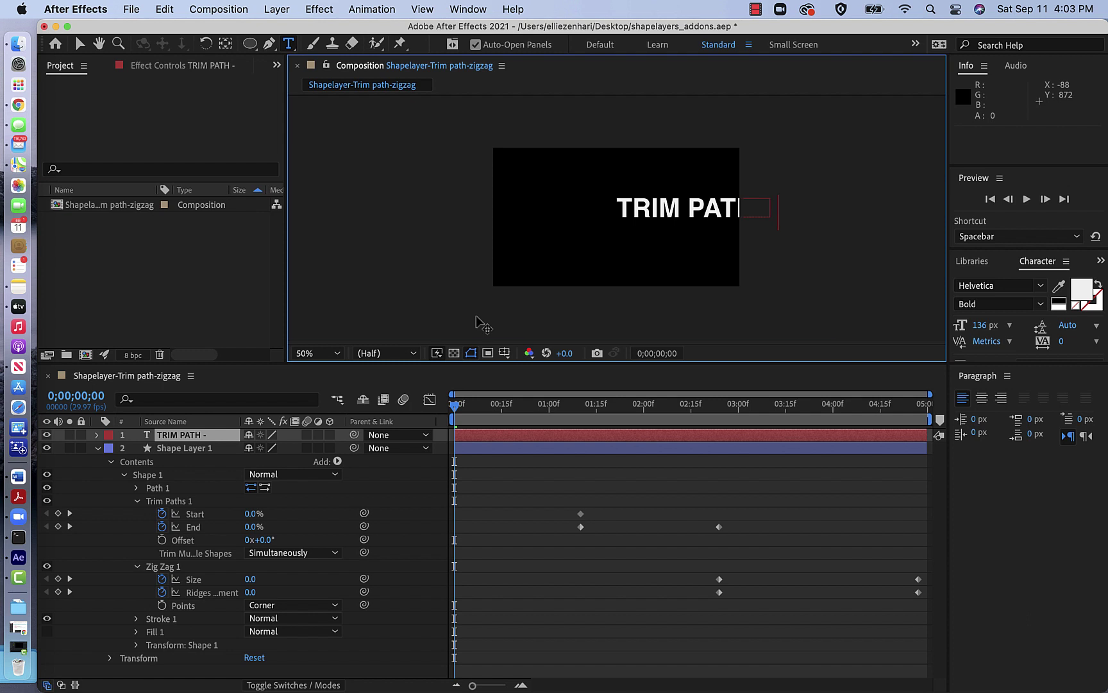
pyautogui.write('- ZIG ZAG')
# - Reduce the title's font size to 104 px and place it in the frame's lower part at position 96, 540
pyautogui.click(77, 41)
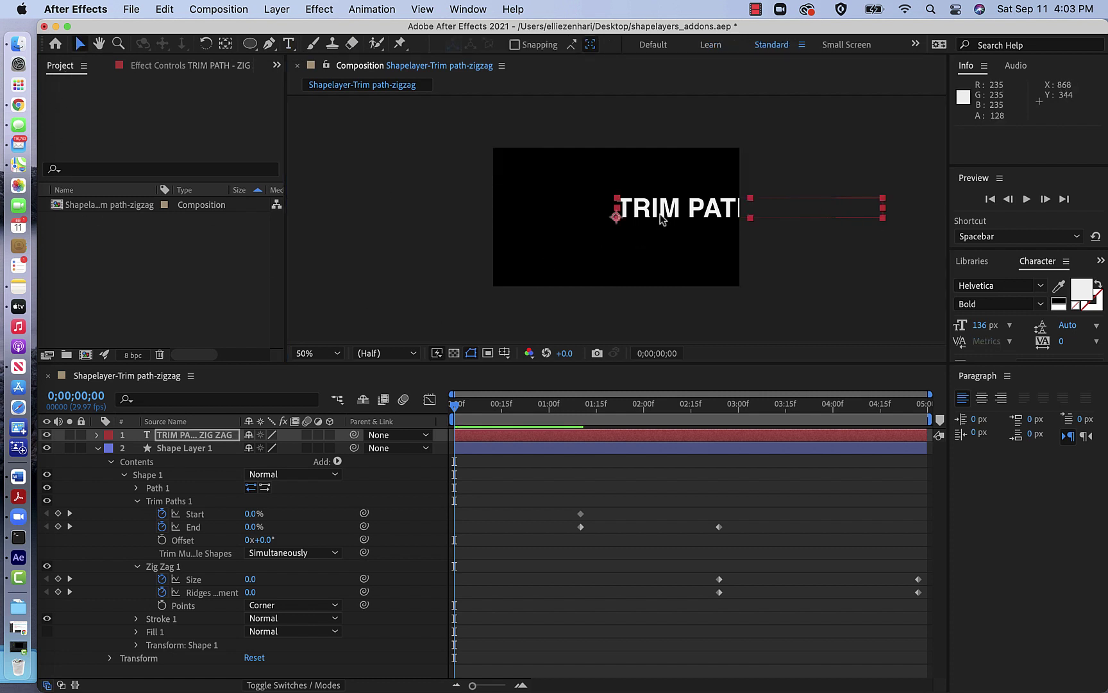
pyautogui.moveTo(660, 214); pyautogui.dragTo(531, 225)
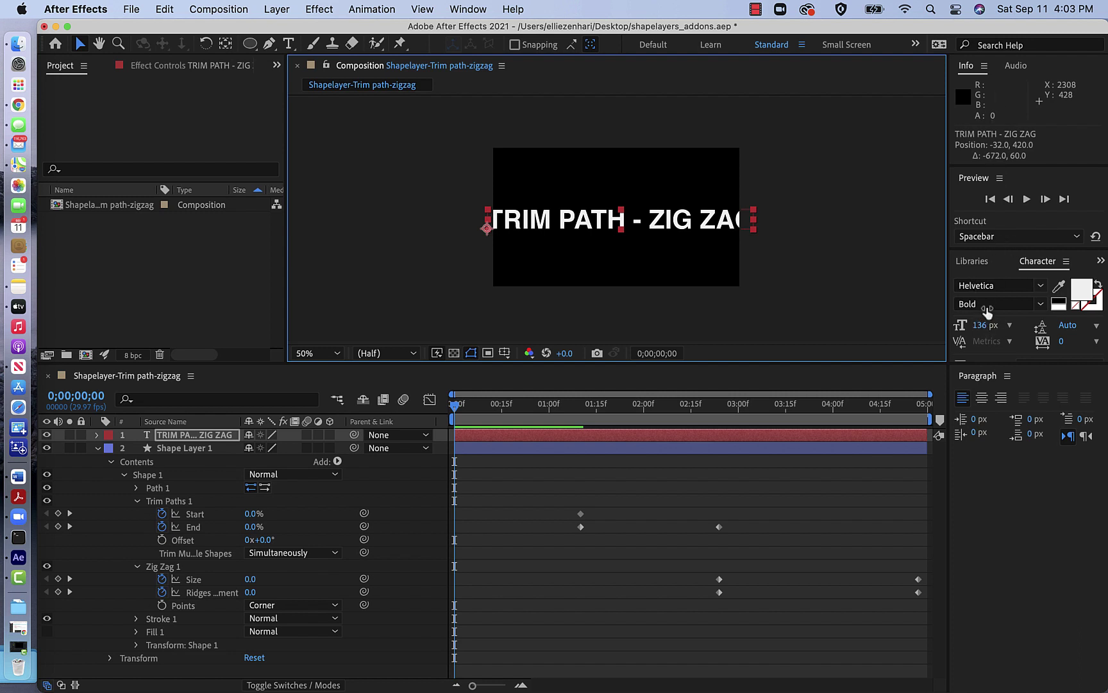
pyautogui.moveTo(979, 328); pyautogui.dragTo(953, 327)
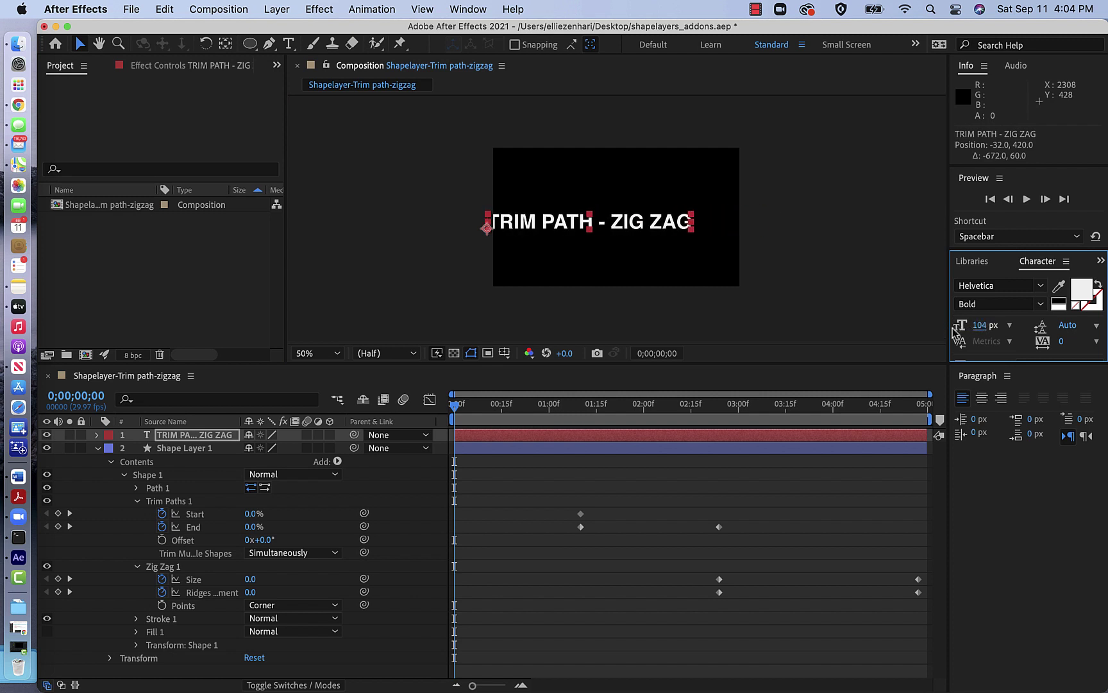
pyautogui.moveTo(552, 229); pyautogui.dragTo(576, 251)
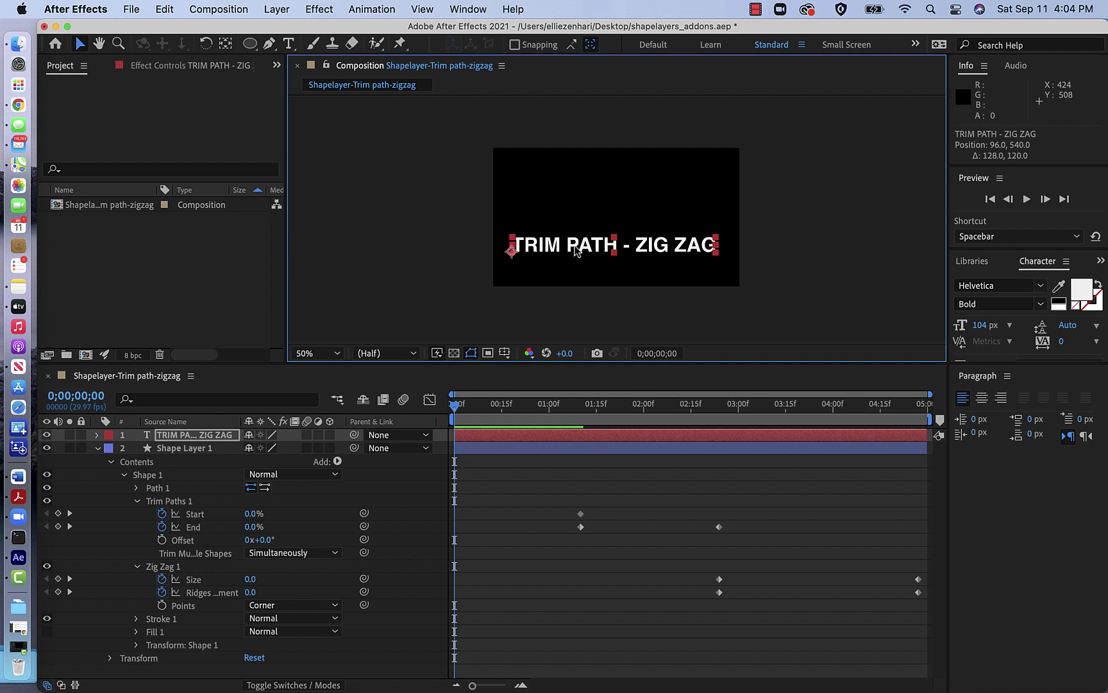
# - Insert the line "SHAPE LAYERS" above "TRIM PATH - ZIG ZAG" in the title
pyautogui.doubleClick(147, 438)
pyautogui.click(514, 247)
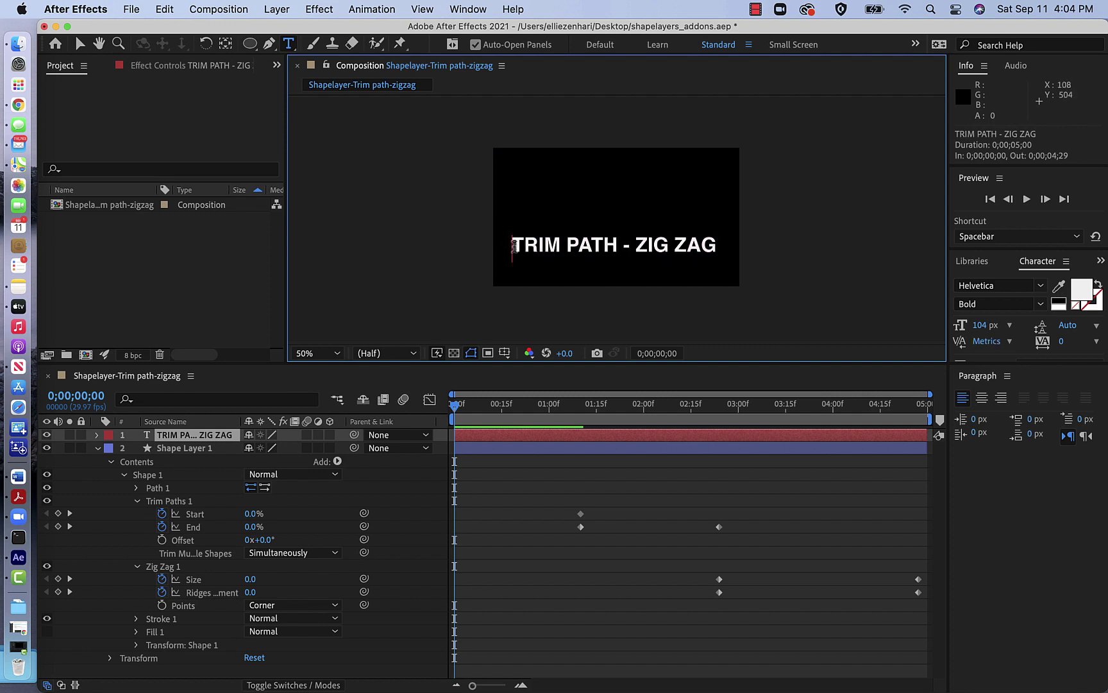
pyautogui.write('SHA')
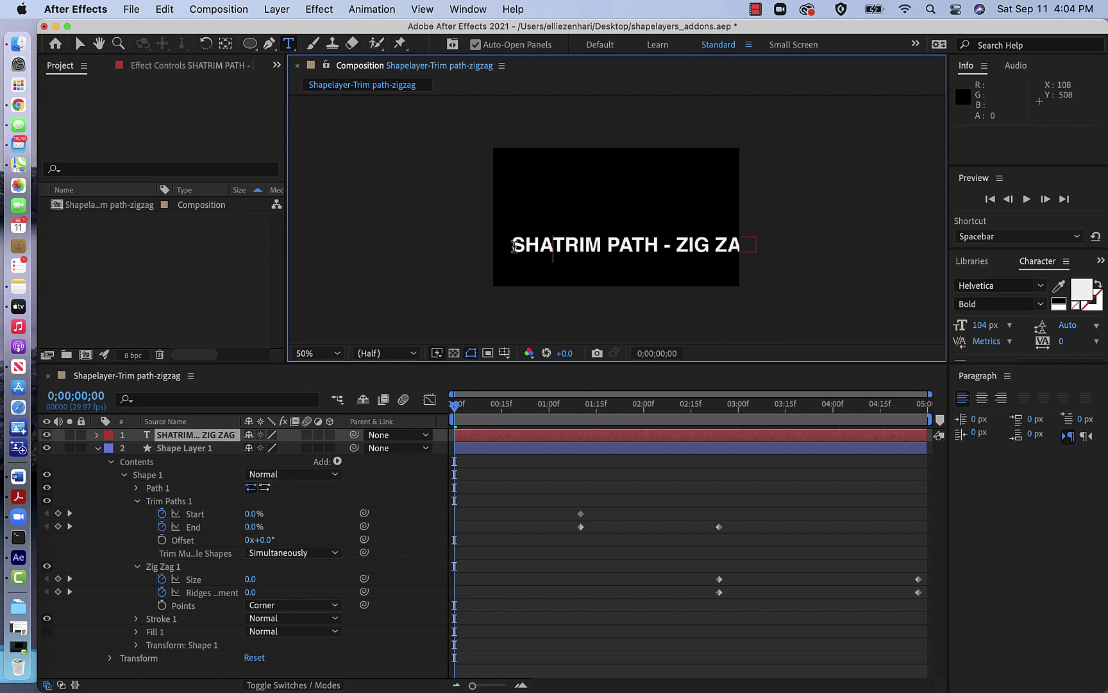
pyautogui.write('PE LAYER')
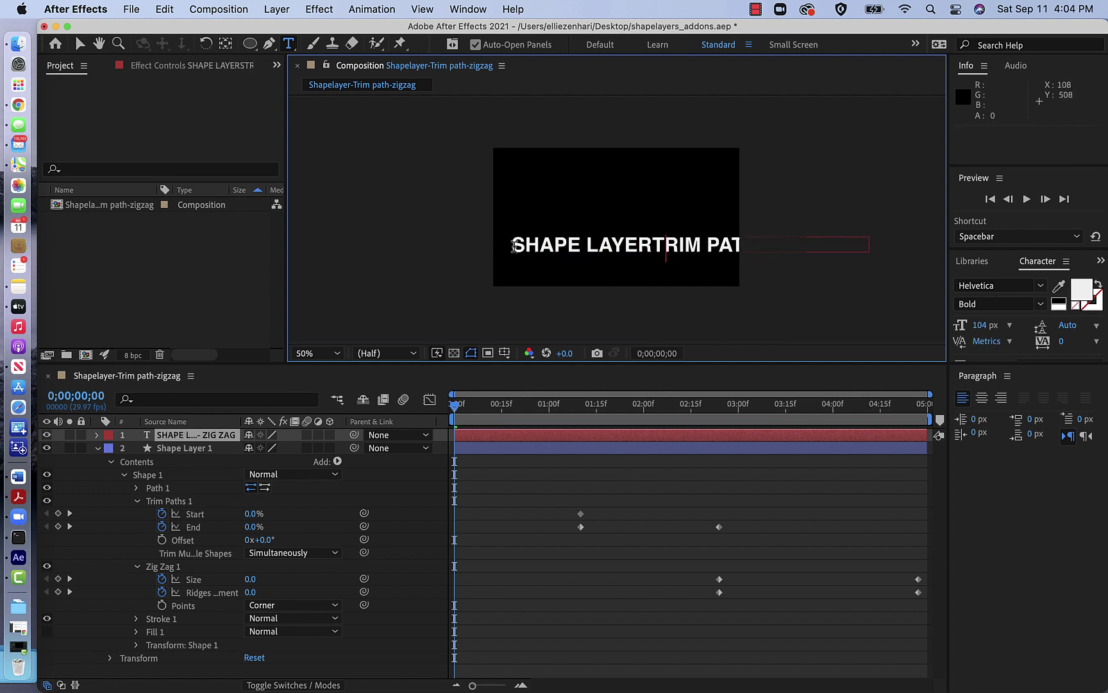
pyautogui.write('S')
pyautogui.press('Return')
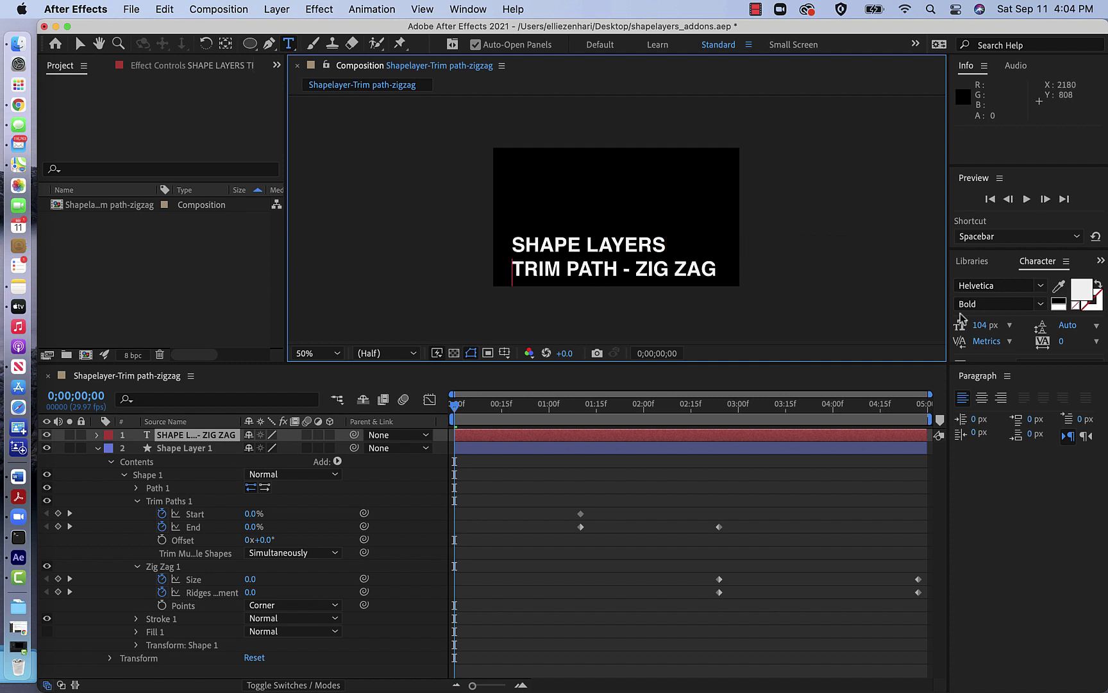
# - Center-align both lines of the title text
pyautogui.click(981, 399)
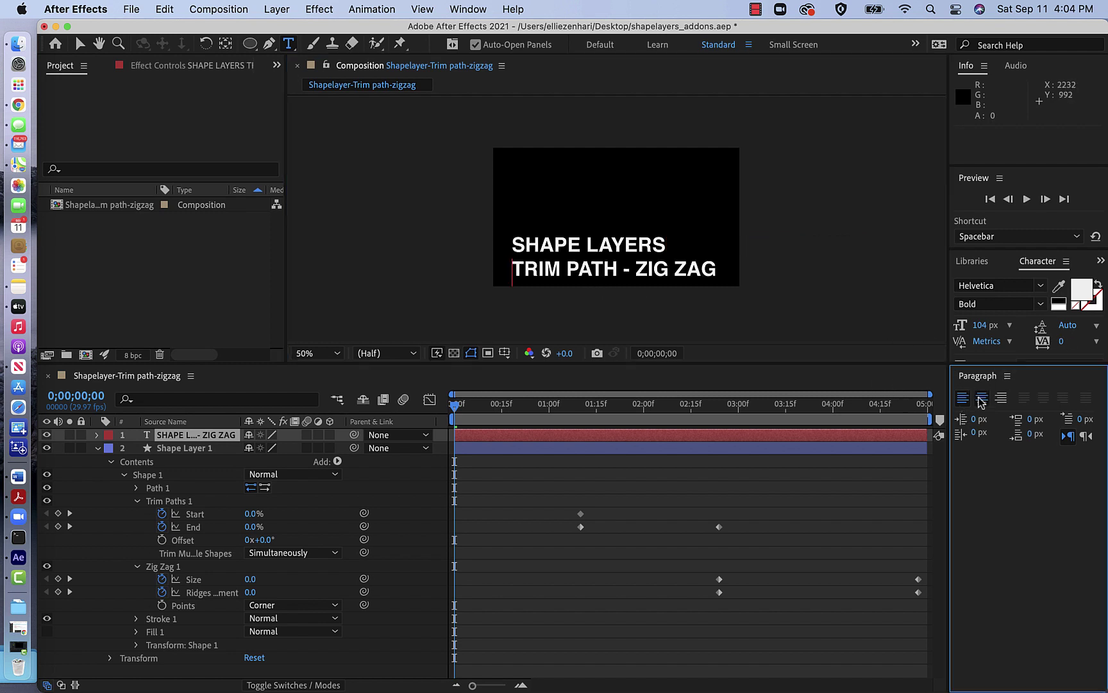
pyautogui.doubleClick(613, 275)
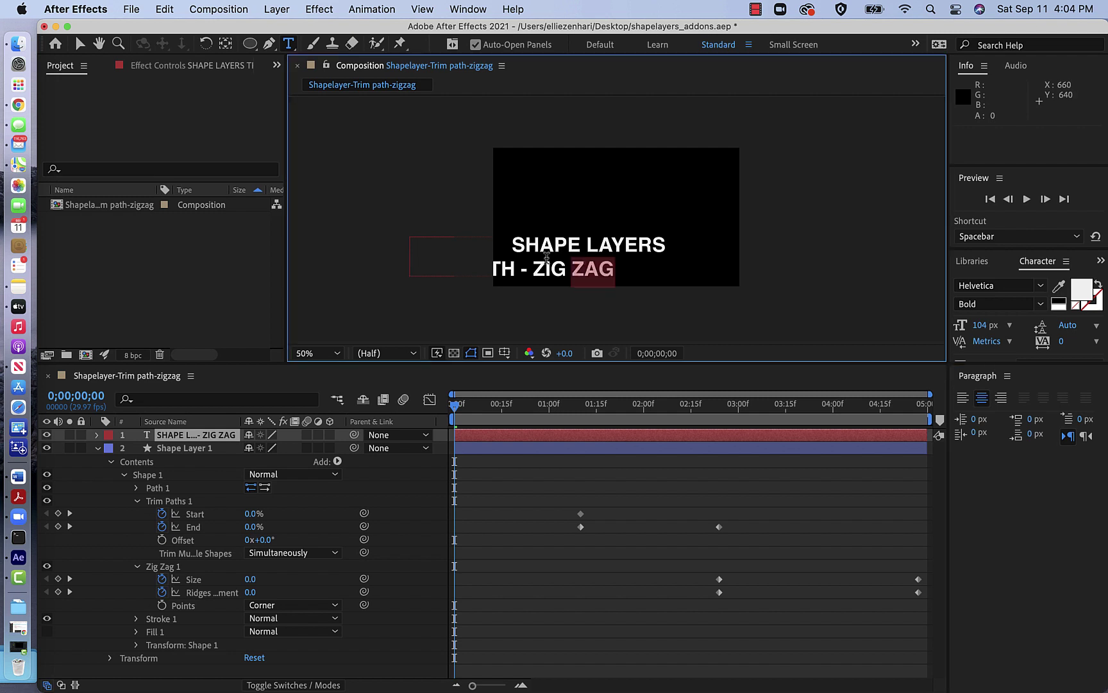
pyautogui.moveTo(546, 255); pyautogui.dragTo(493, 214)
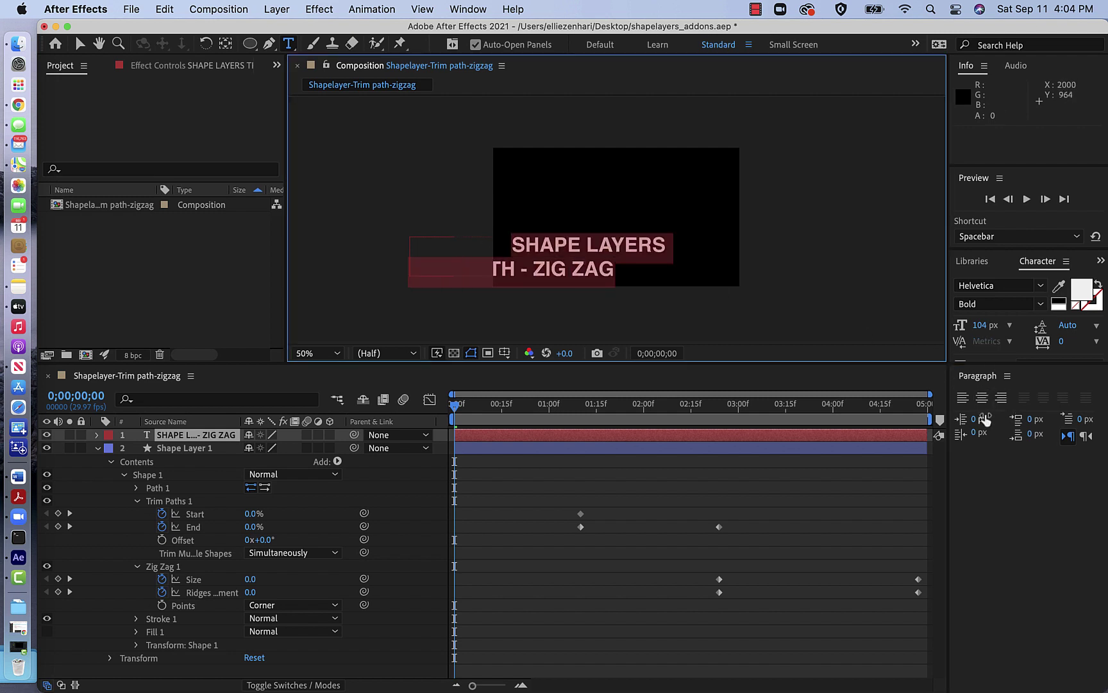
pyautogui.click(981, 398)
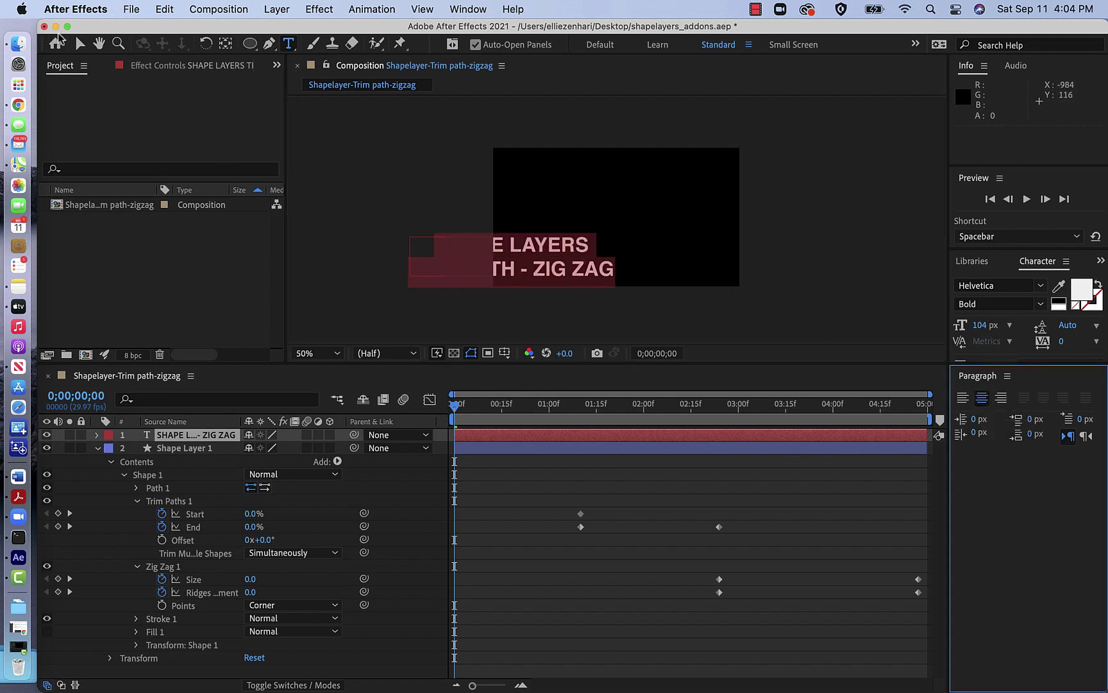
# - Move the title to mid-frame at position 652, 308 and trim its layer to a duration of 0;00;00;29
pyautogui.click(81, 44)
pyautogui.moveTo(523, 276); pyautogui.dragTo(637, 217)
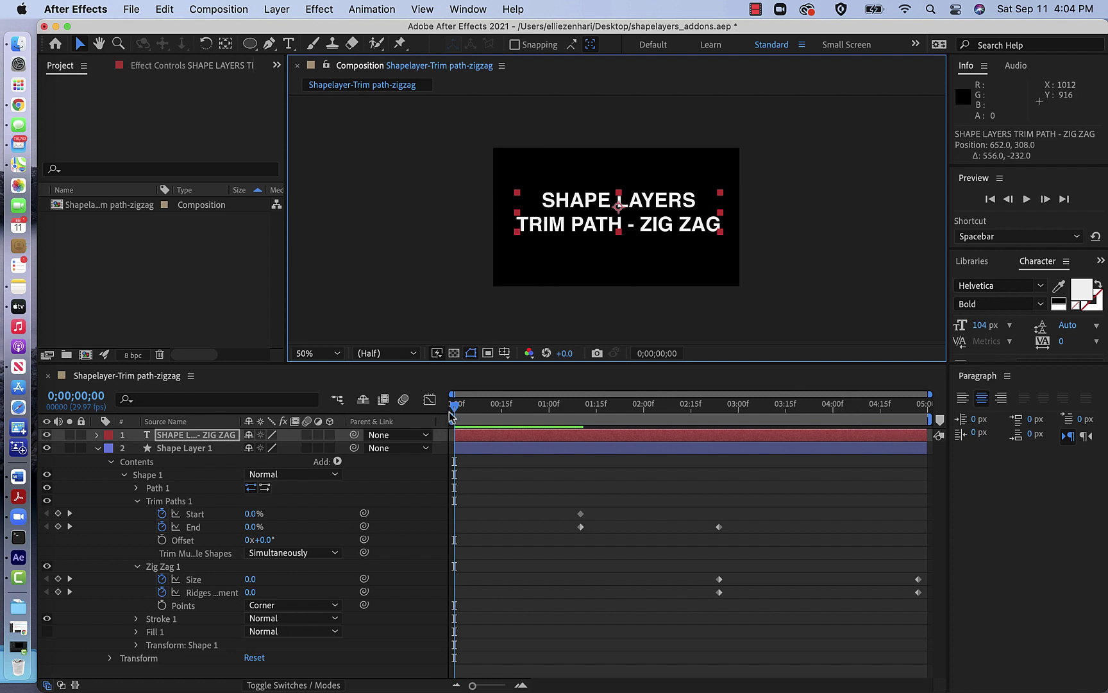
pyautogui.moveTo(455, 406); pyautogui.dragTo(566, 436)
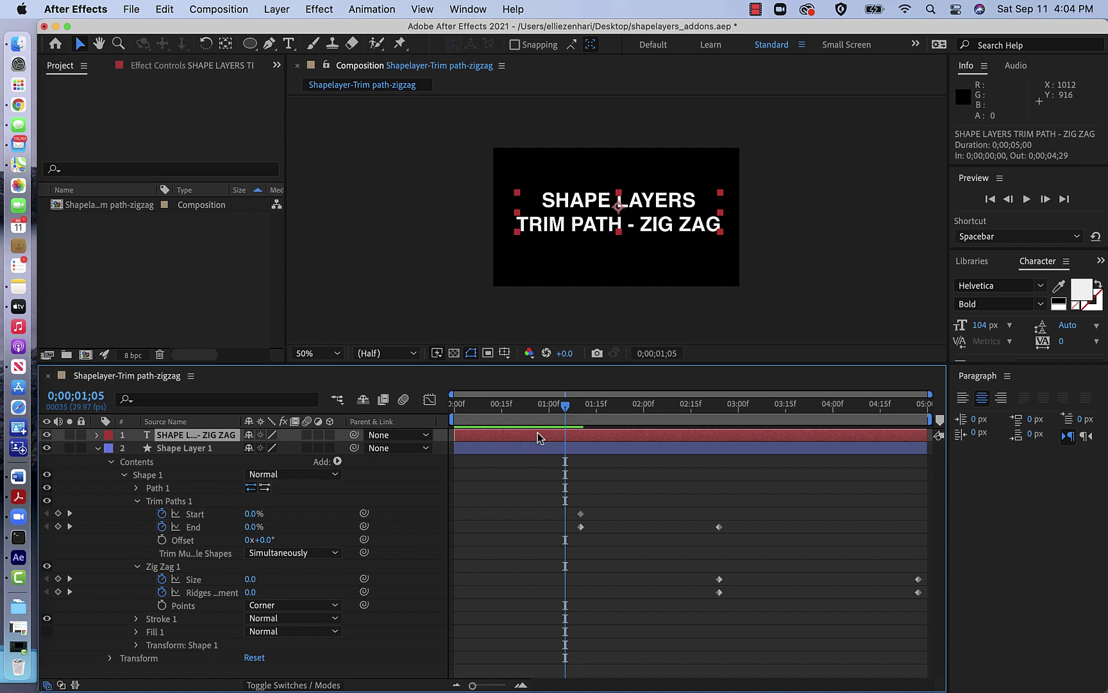
pyautogui.hotkey('alt', ']')
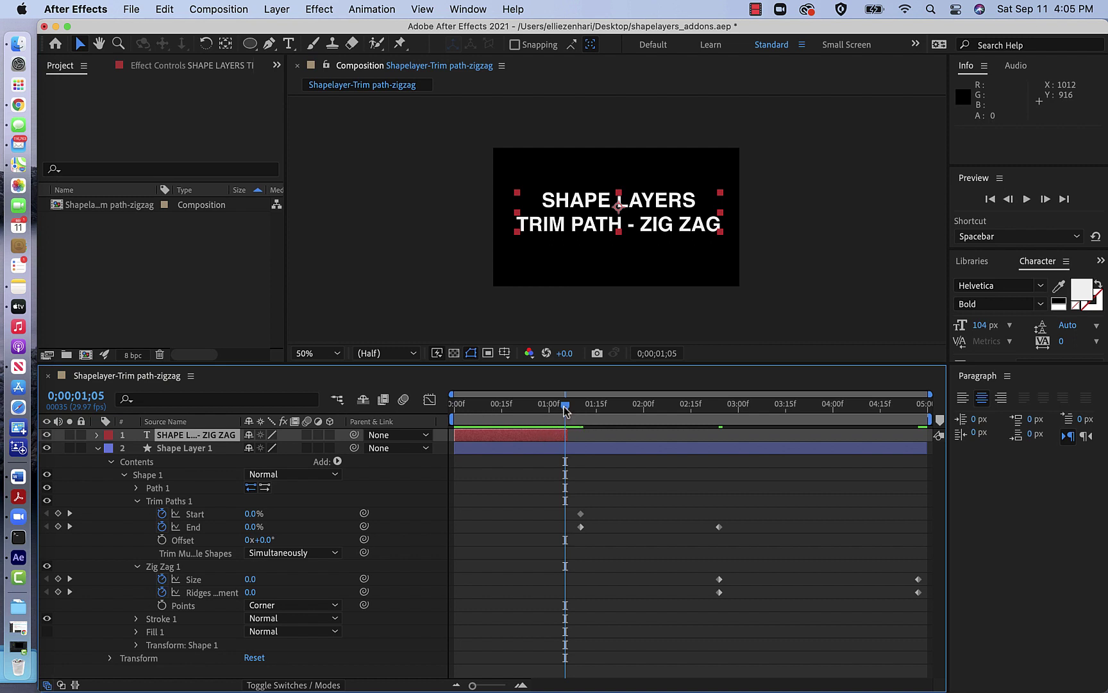
pyautogui.moveTo(565, 407)
pyautogui.mouseDown()
pyautogui.moveTo(454, 405)
pyautogui.moveTo(621, 406)
pyautogui.moveTo(540, 405)
pyautogui.moveTo(627, 428)
pyautogui.moveTo(503, 416)
pyautogui.moveTo(547, 419)
pyautogui.mouseUp()
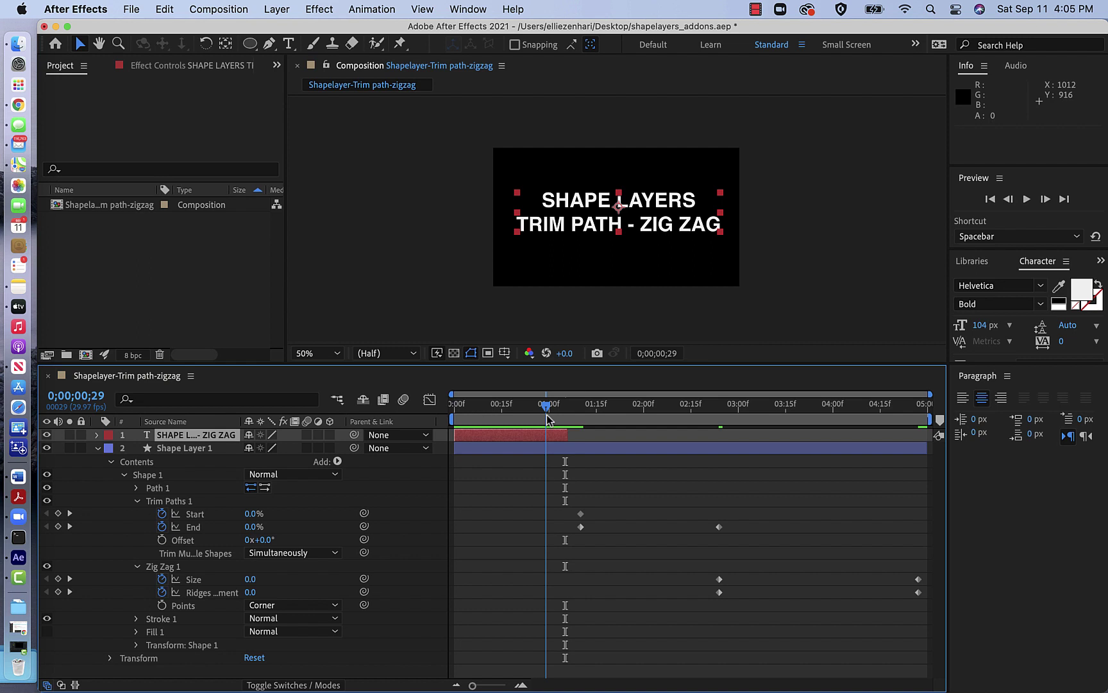
pyautogui.moveTo(548, 420); pyautogui.dragTo(427, 409)
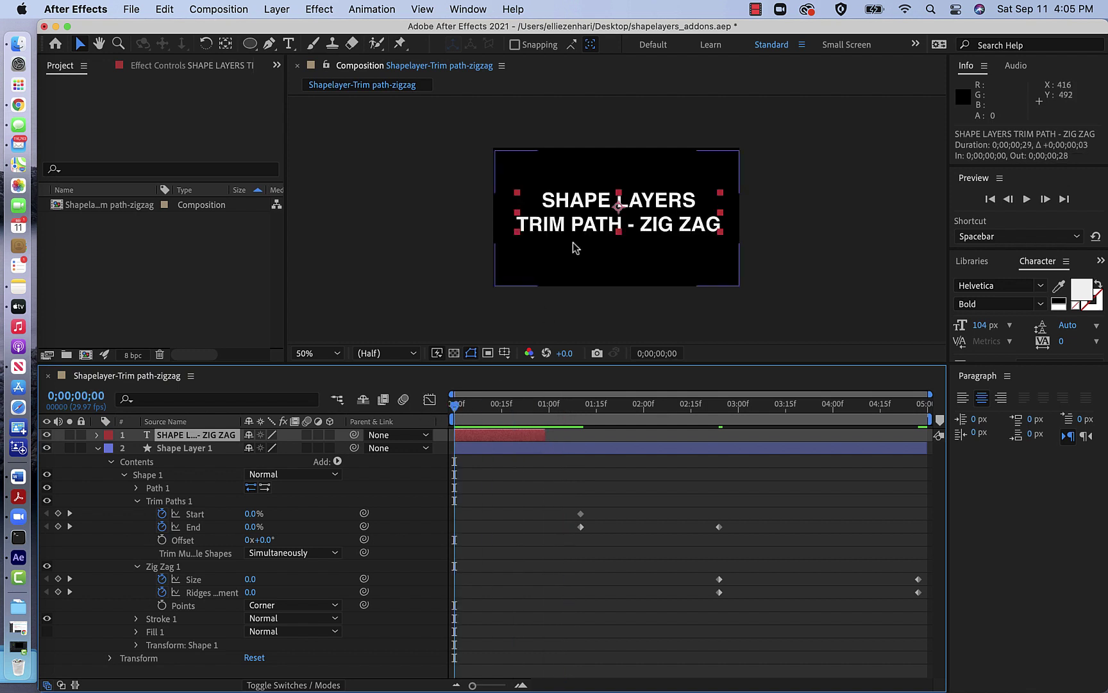
# - Nudge the title to position 632, 312 and preview the animation from the start
pyautogui.click(590, 231)
pyautogui.moveTo(588, 230); pyautogui.dragTo(584, 225)
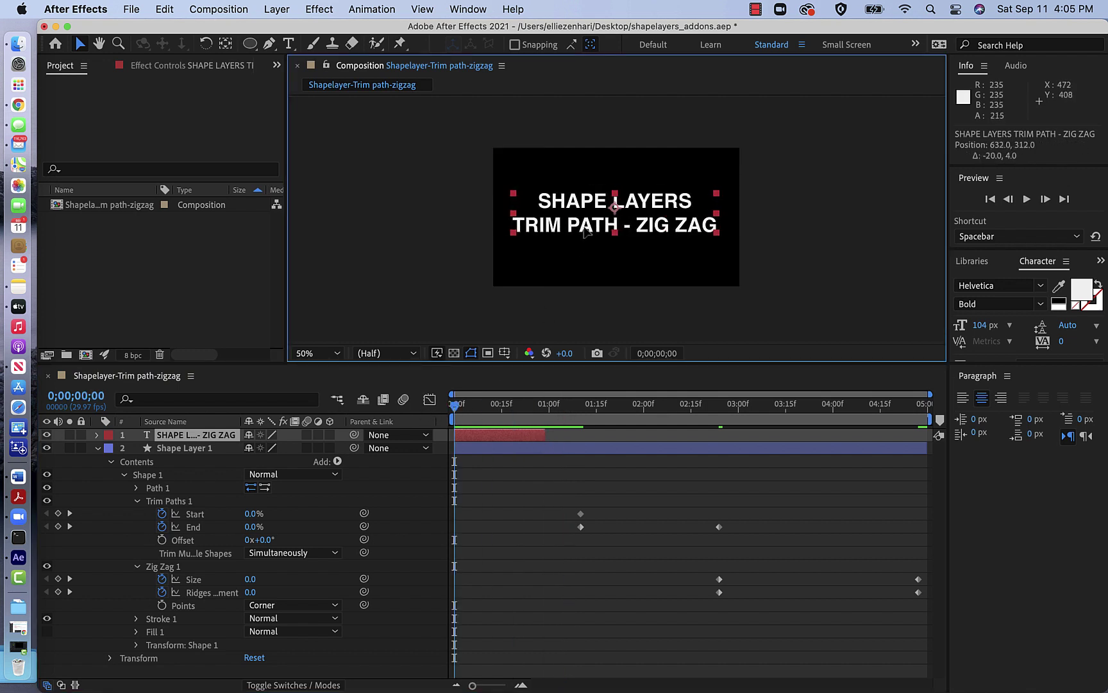
pyautogui.press('space')
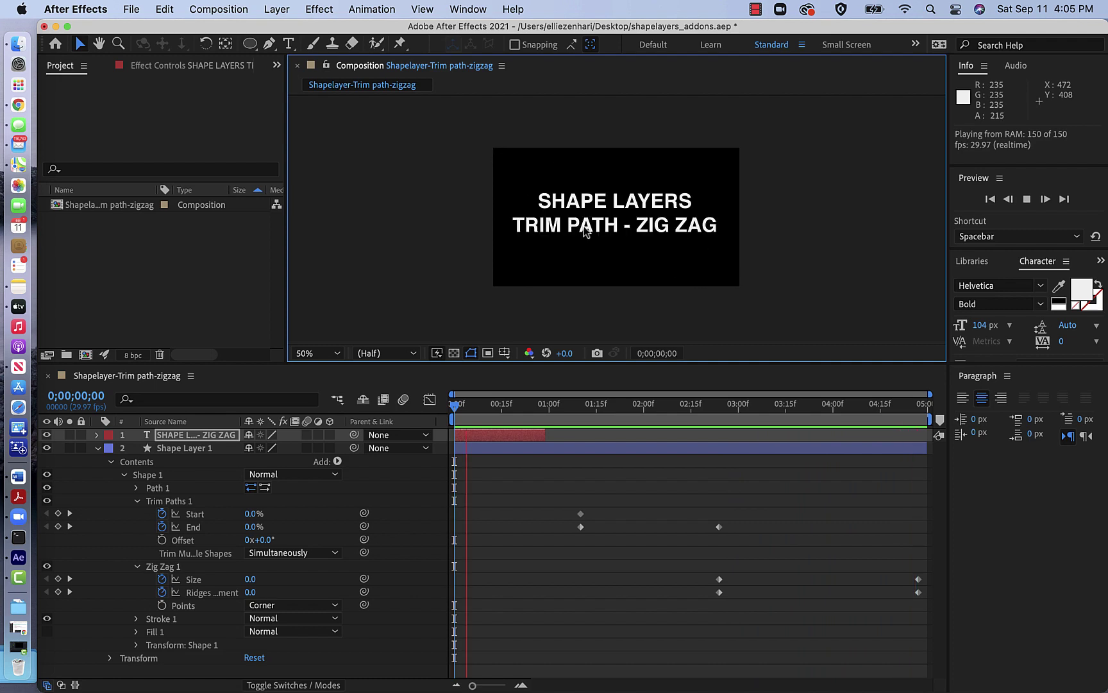
pyautogui.press('space')
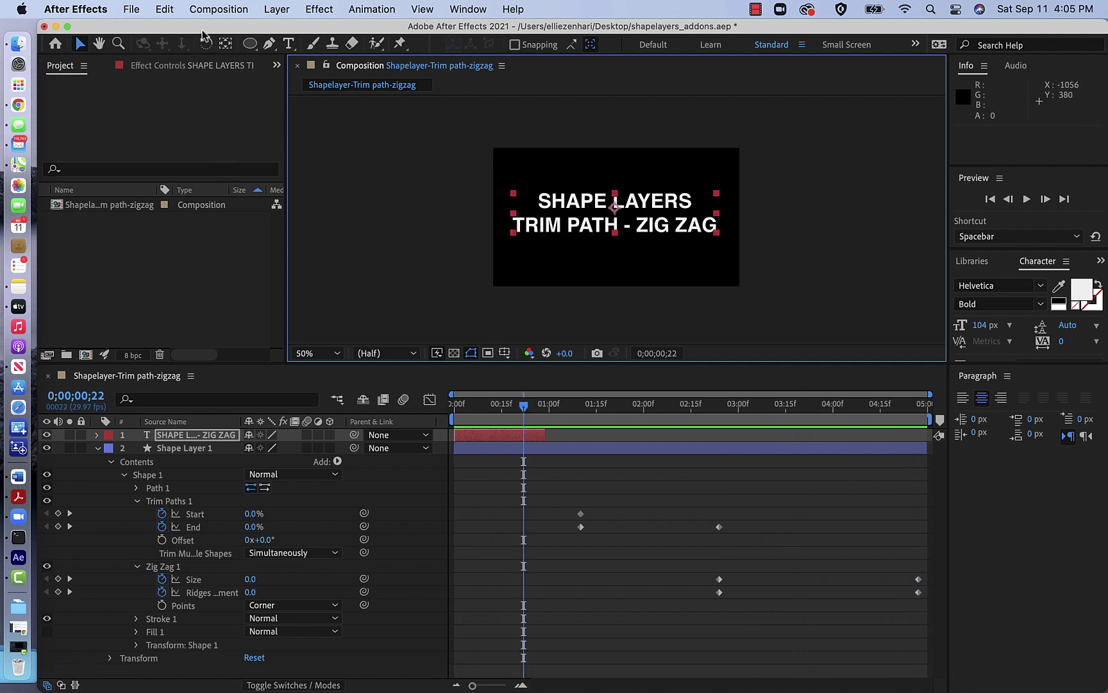
# - Check the duration in the current composition's settings without changing anything
pyautogui.click(218, 9)
pyautogui.click(214, 52)
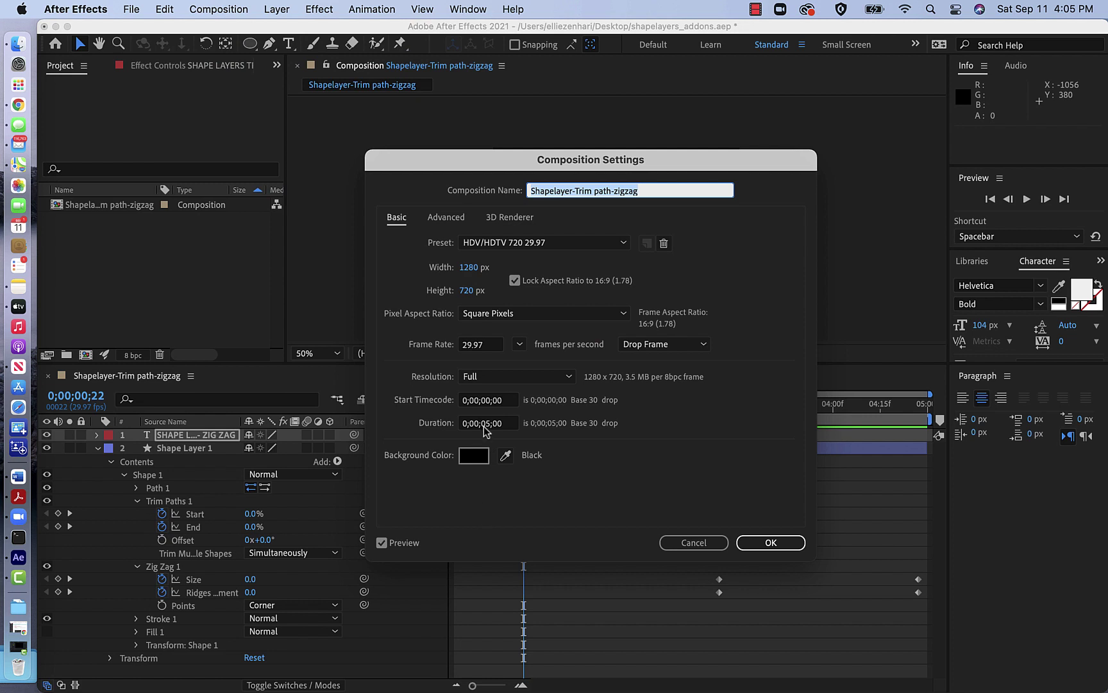
pyautogui.click(485, 426)
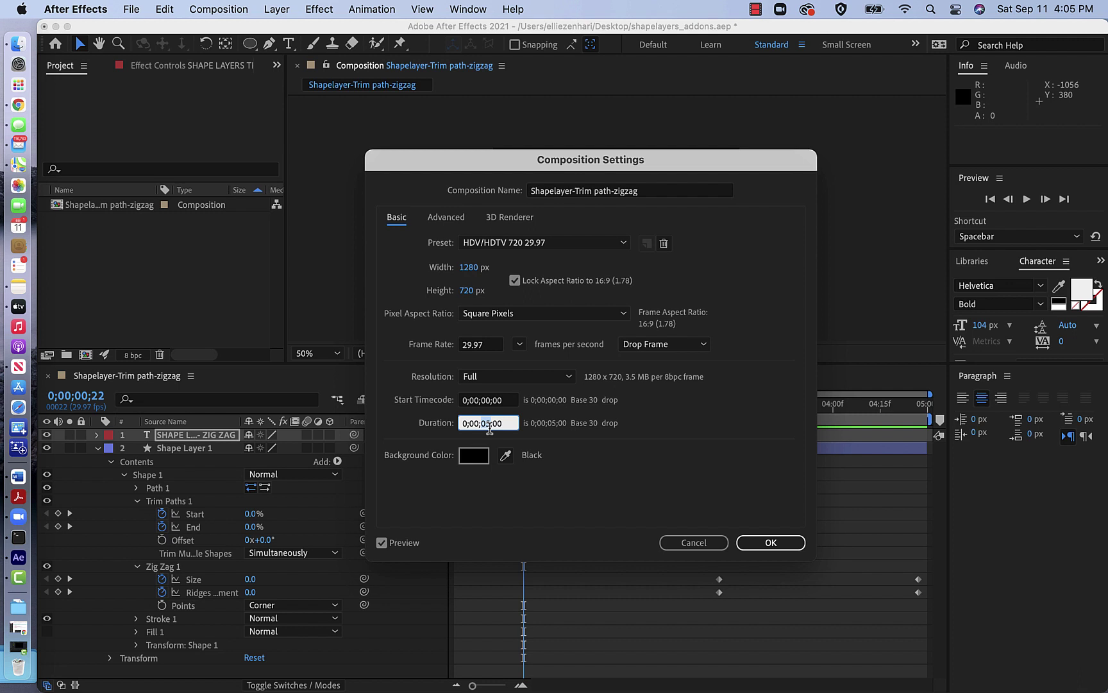
pyautogui.click(693, 543)
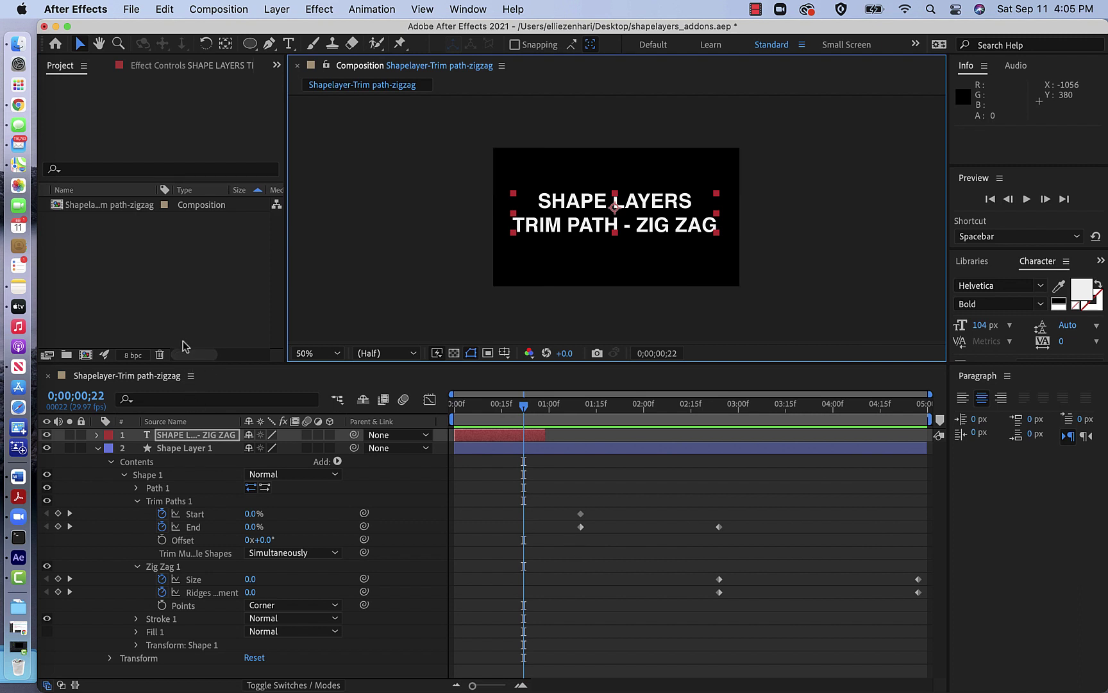
# - Create a new composition named "Shapelayer- Wiggle" with the HDV/HDTV 720 29.97 preset and a 5-second duration
pyautogui.click(73, 253)
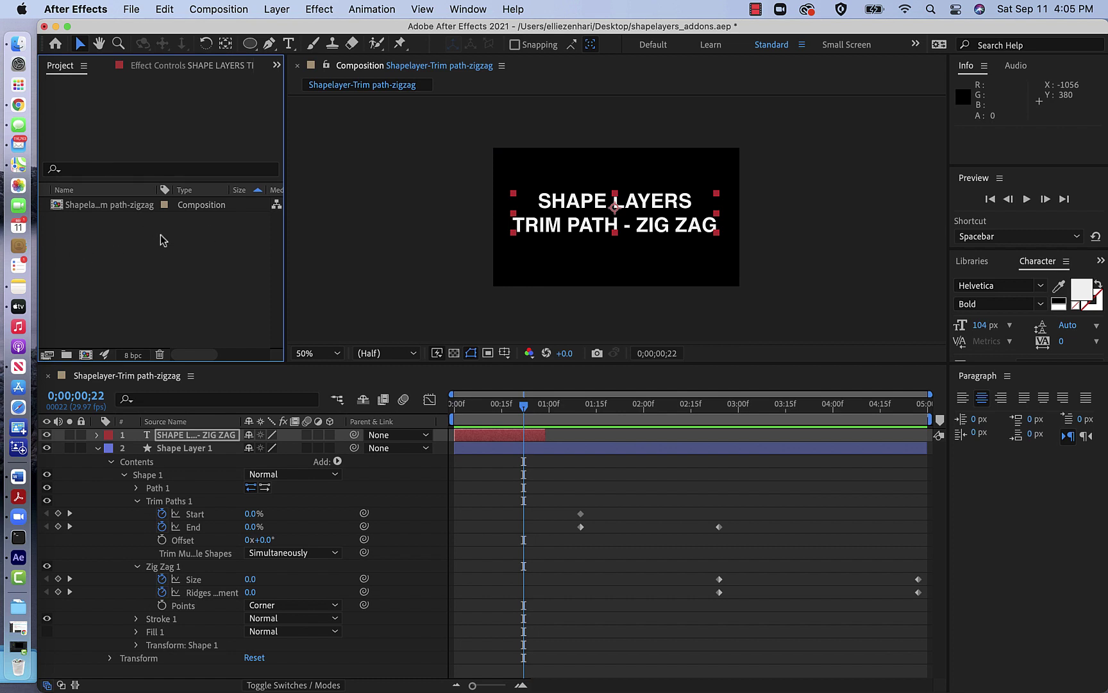
pyautogui.click(216, 9)
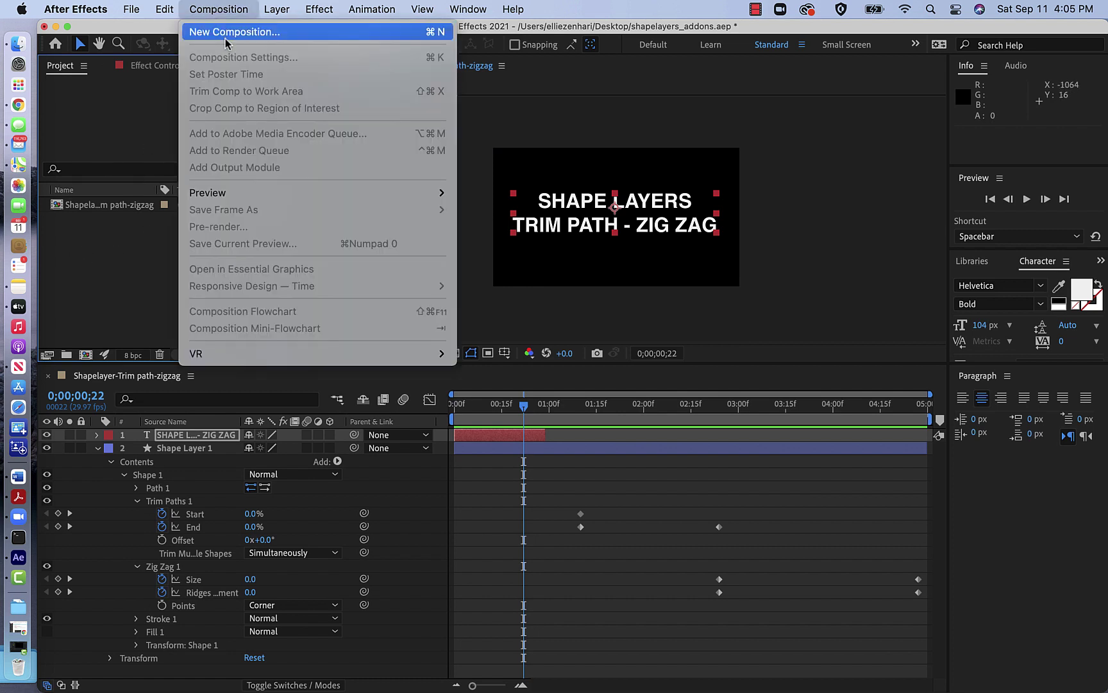
pyautogui.click(225, 34)
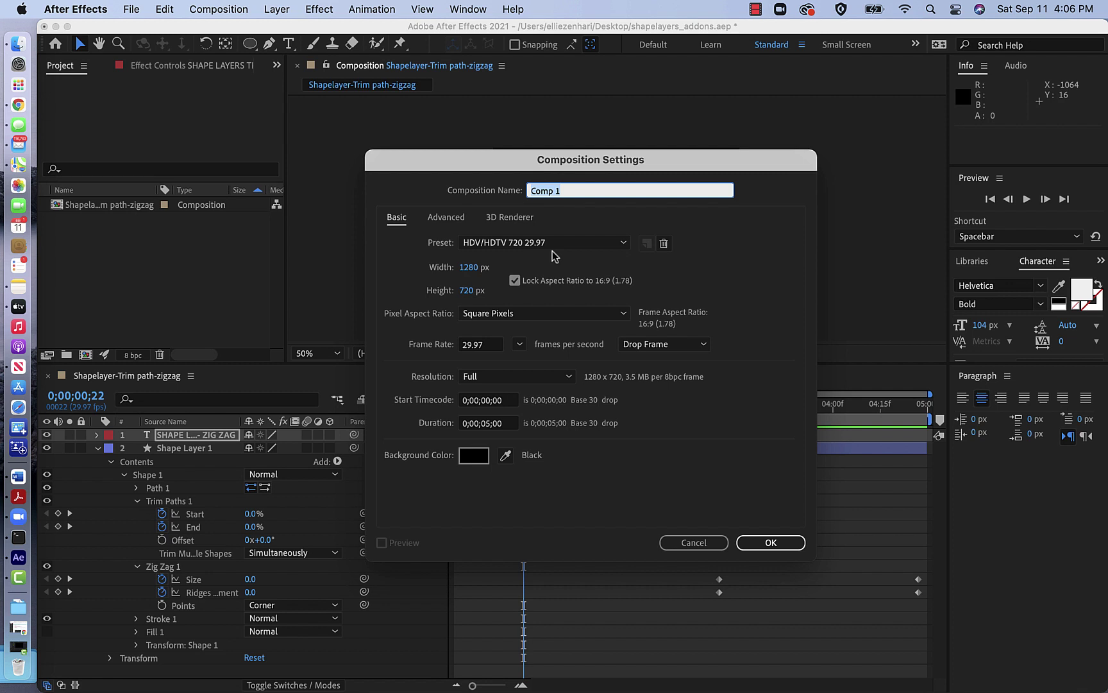
pyautogui.write('Shapelayer- Wiggle')
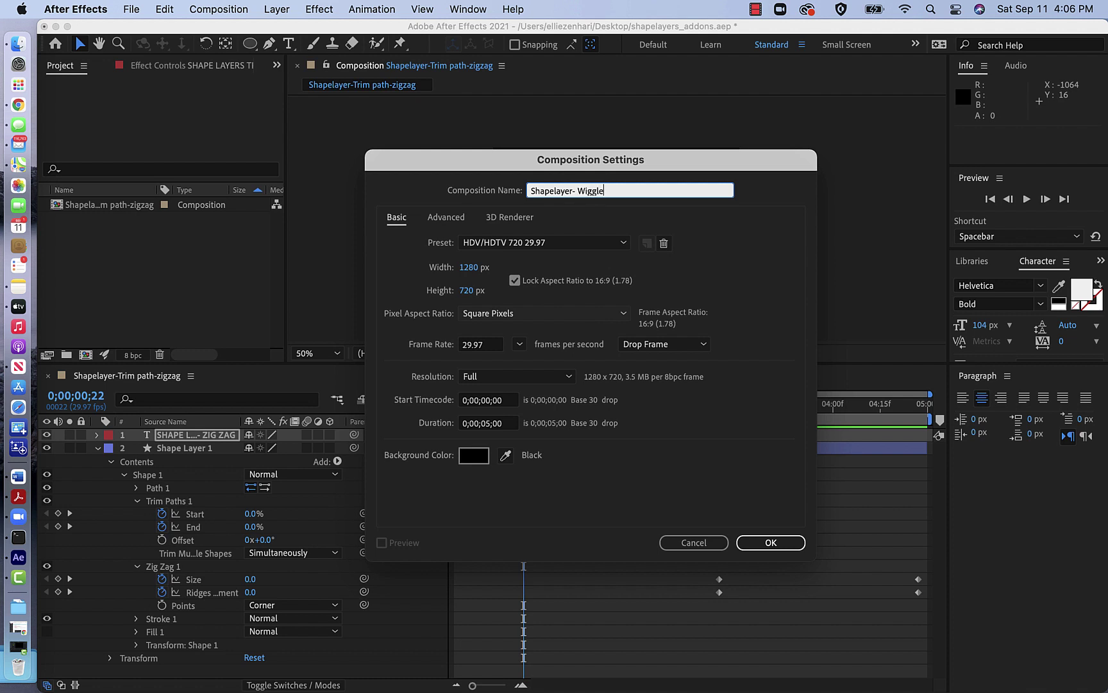
pyautogui.press('Return')
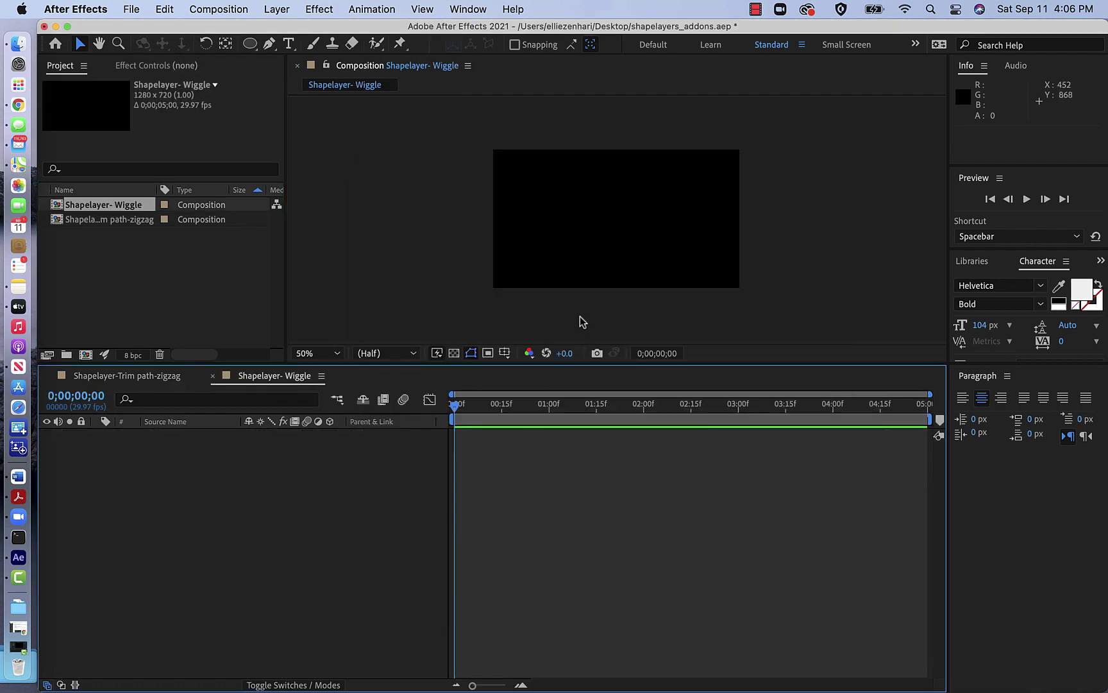
# - Copy the title layer from the Shapelayer-Trim path-zigzag composition into the Shapelayer- Wiggle composition
pyautogui.click(68, 221)
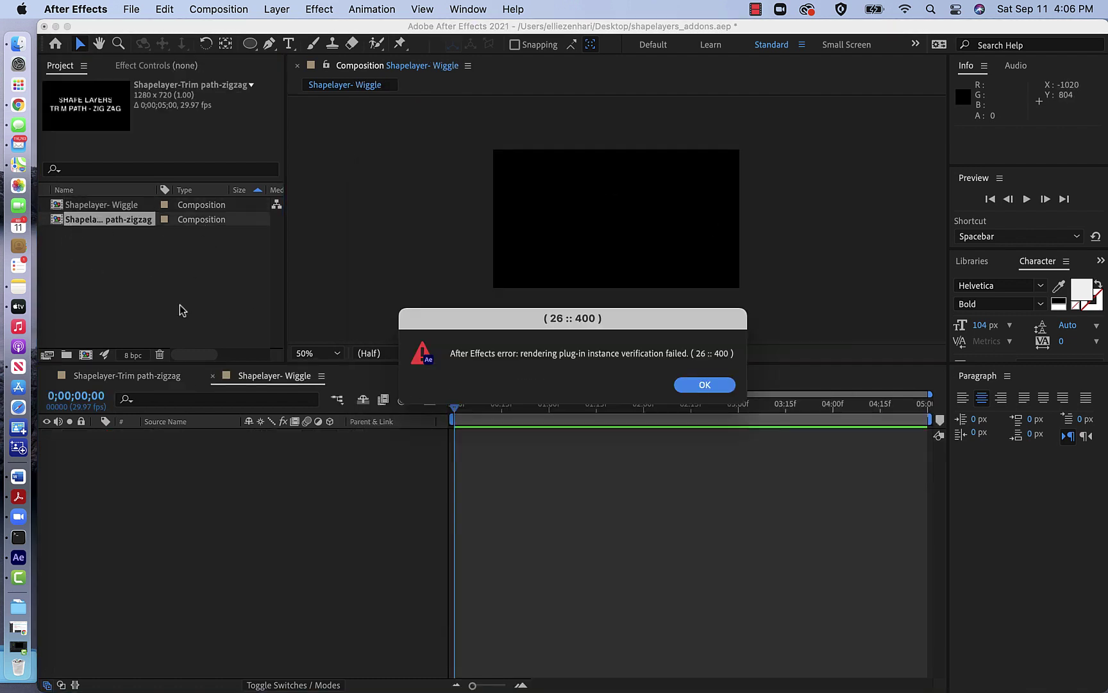
pyautogui.click(704, 384)
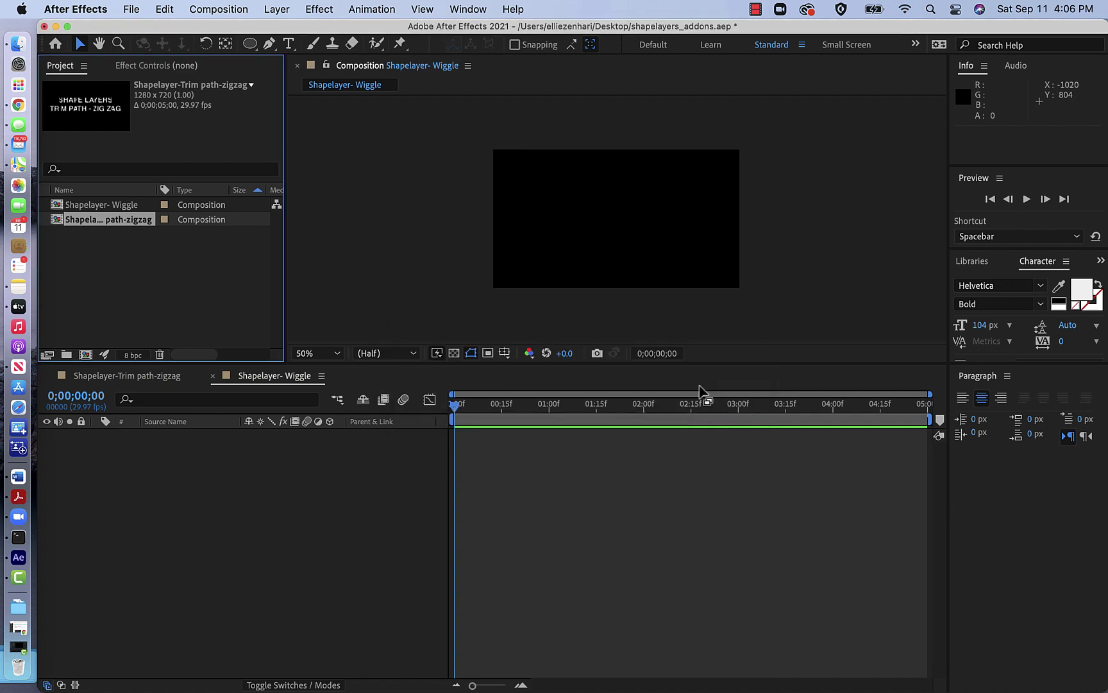
pyautogui.doubleClick(54, 224)
pyautogui.click(182, 436)
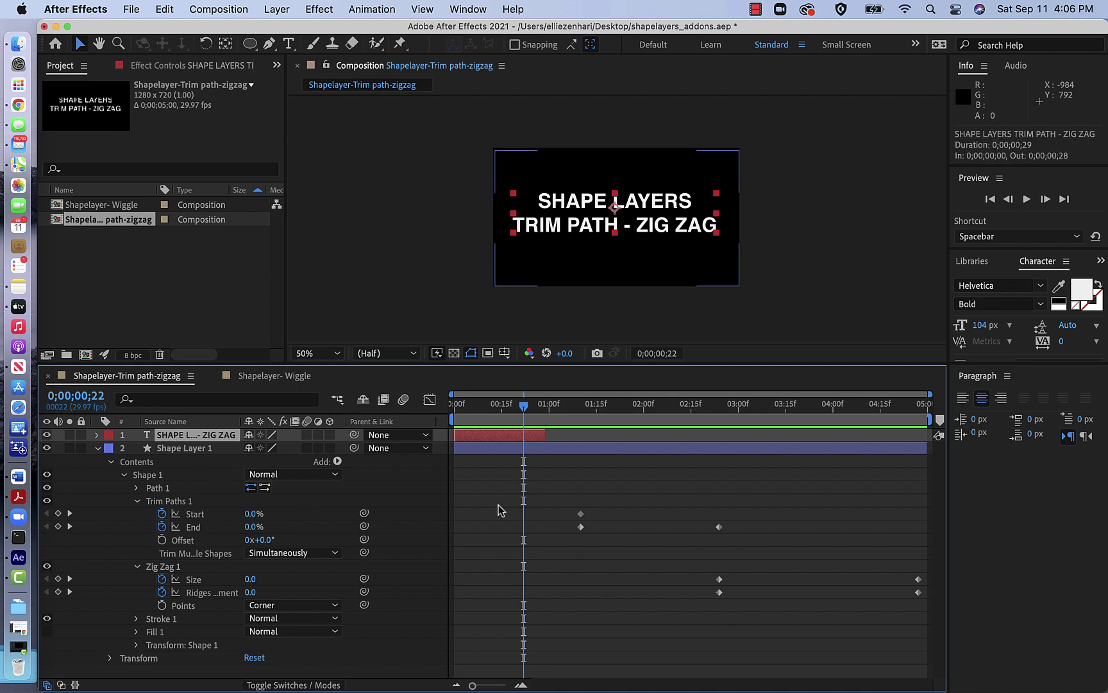
pyautogui.moveTo(523, 406); pyautogui.dragTo(508, 405)
pyautogui.click(451, 410)
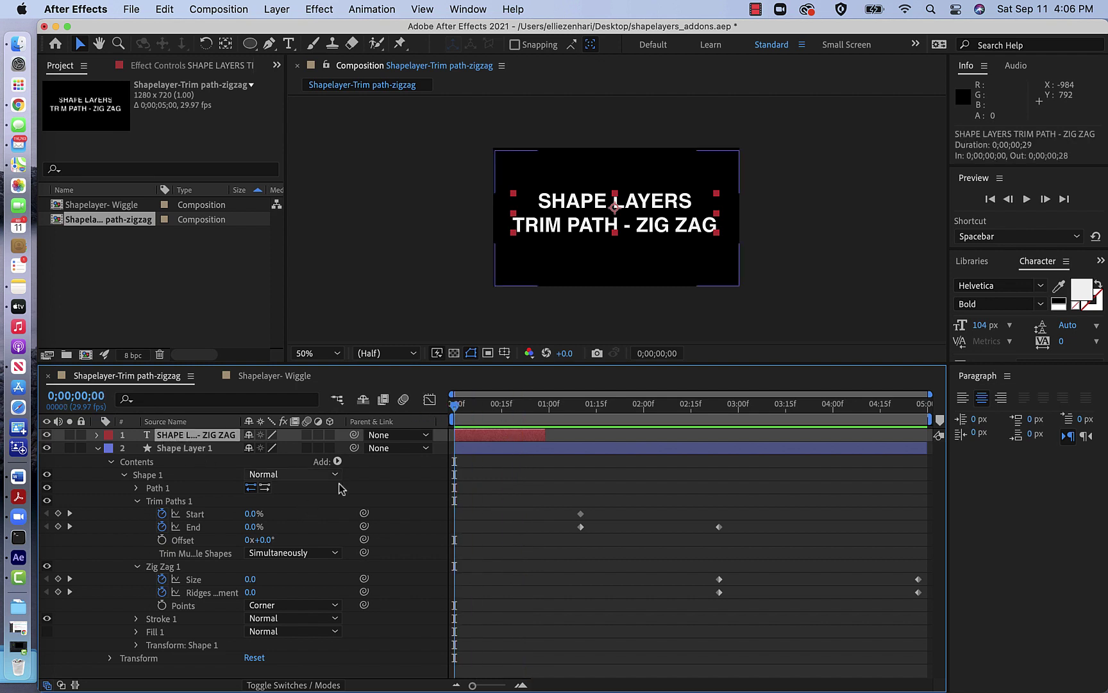
pyautogui.press('super+c')
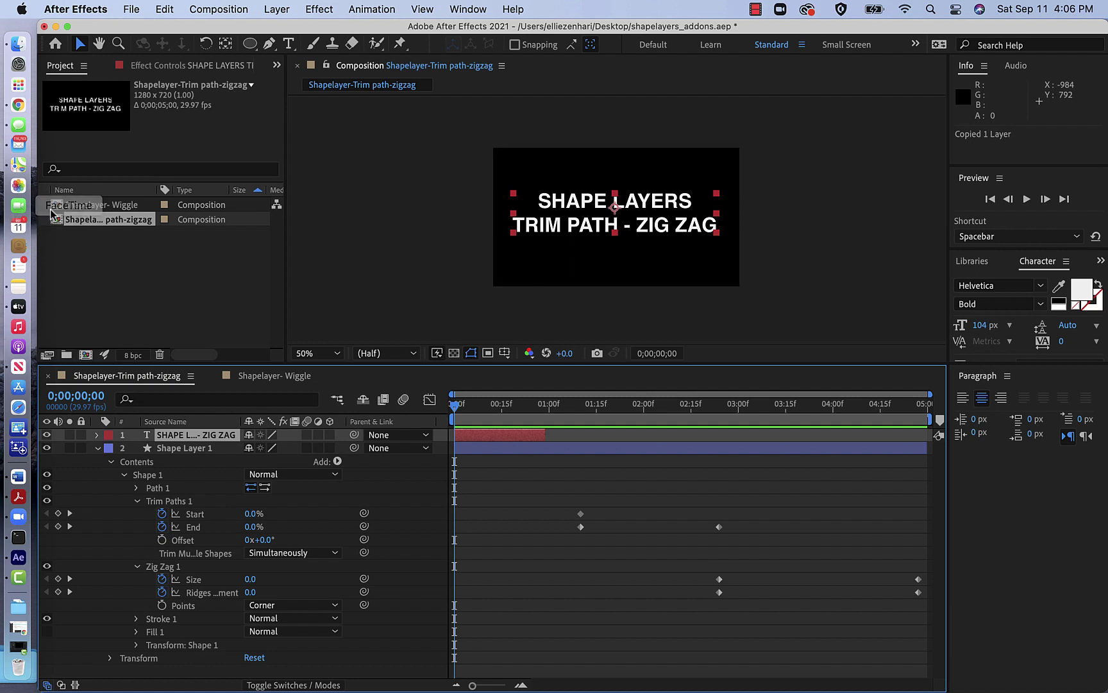
pyautogui.click(54, 209)
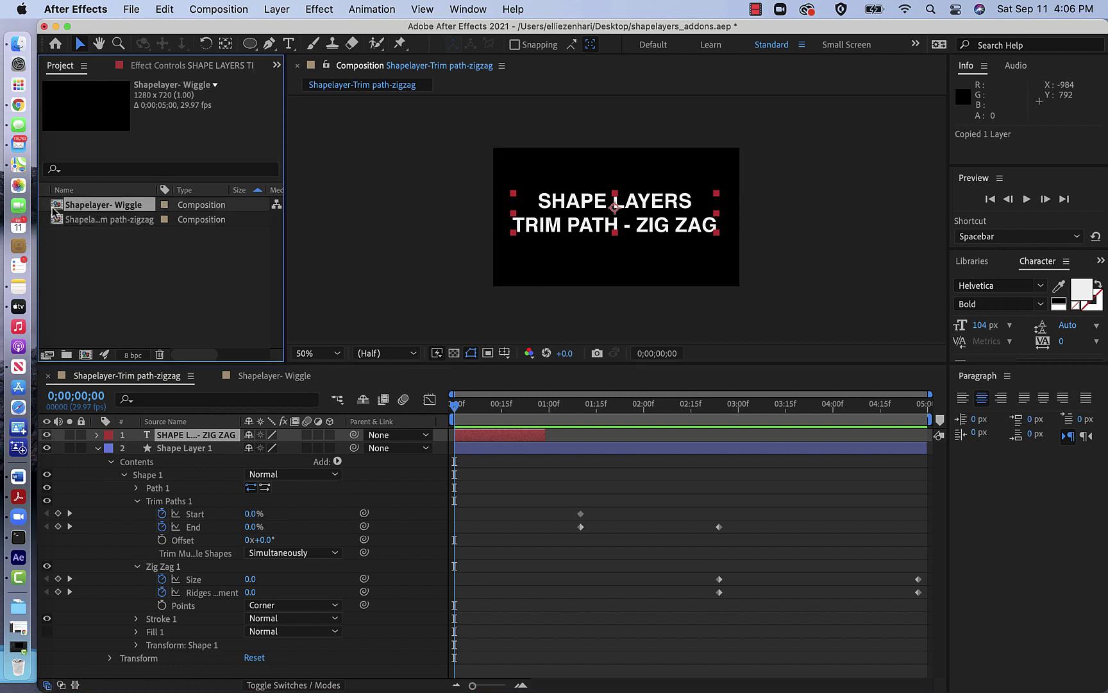
pyautogui.doubleClick(54, 209)
pyautogui.press('super+v')
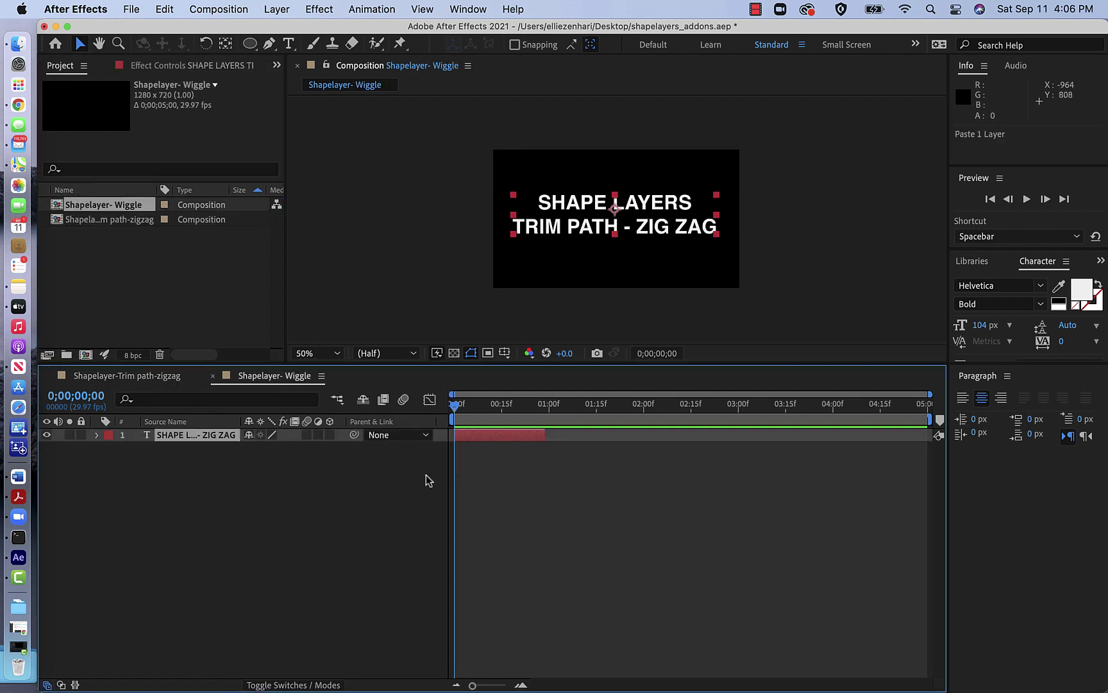
# - Replace "ZIG ZAG" with "WIGGLE" in the second line of the pasted title
pyautogui.doubleClick(149, 437)
pyautogui.click(649, 235)
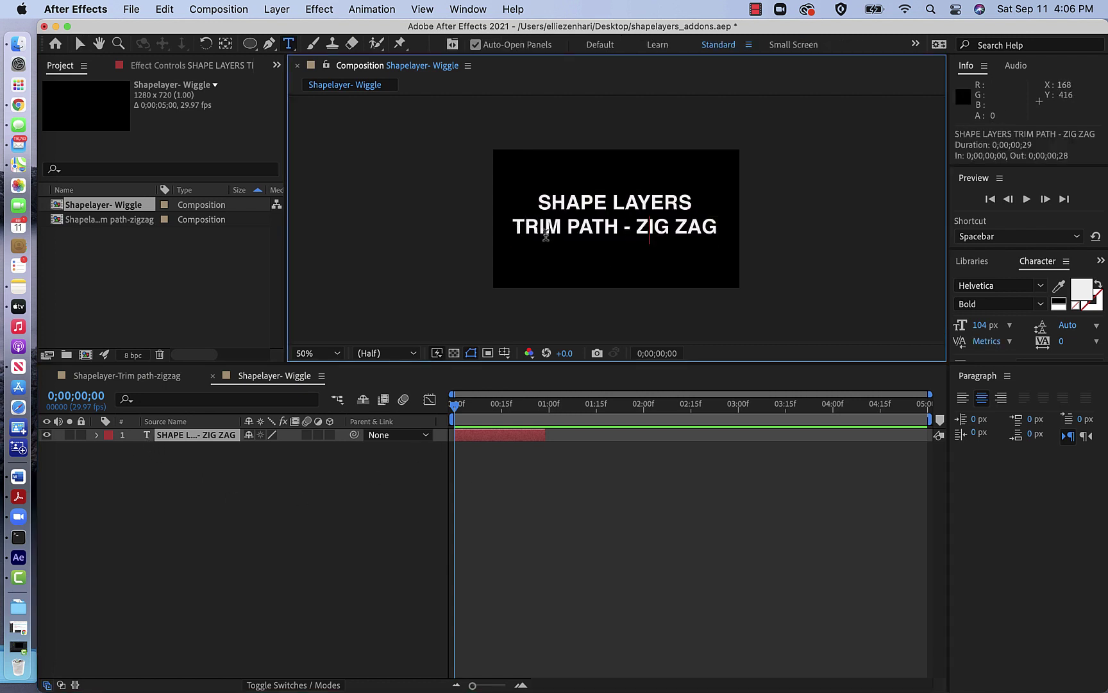
pyautogui.moveTo(635, 234); pyautogui.dragTo(738, 231)
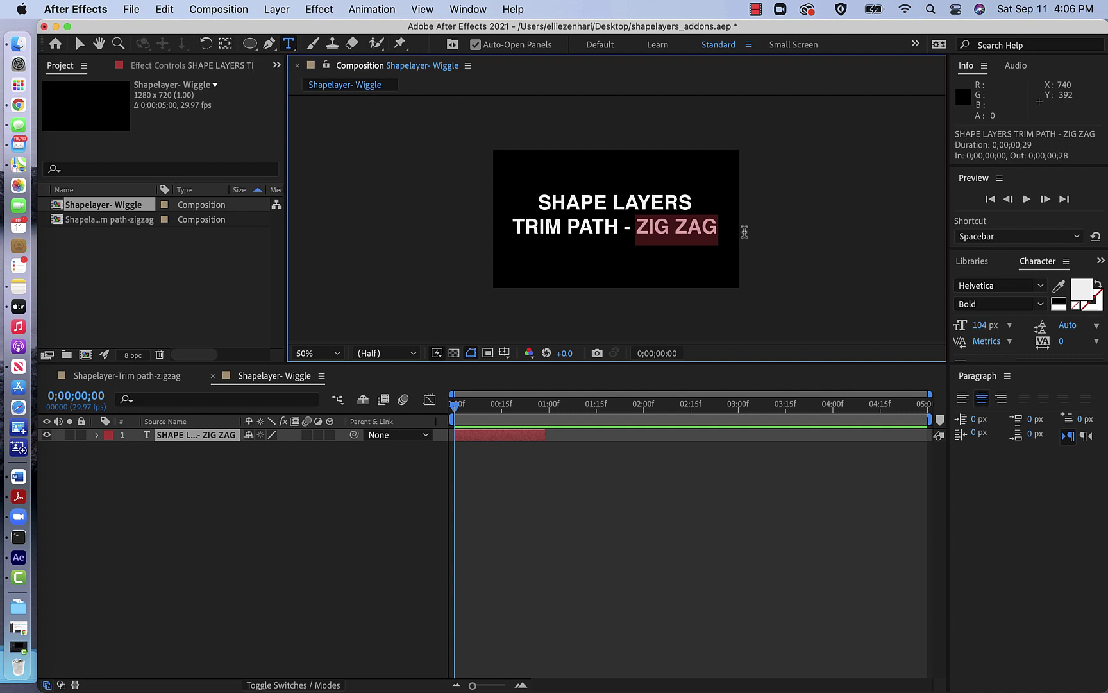
pyautogui.write('Wo')
pyautogui.press('BackSpace')
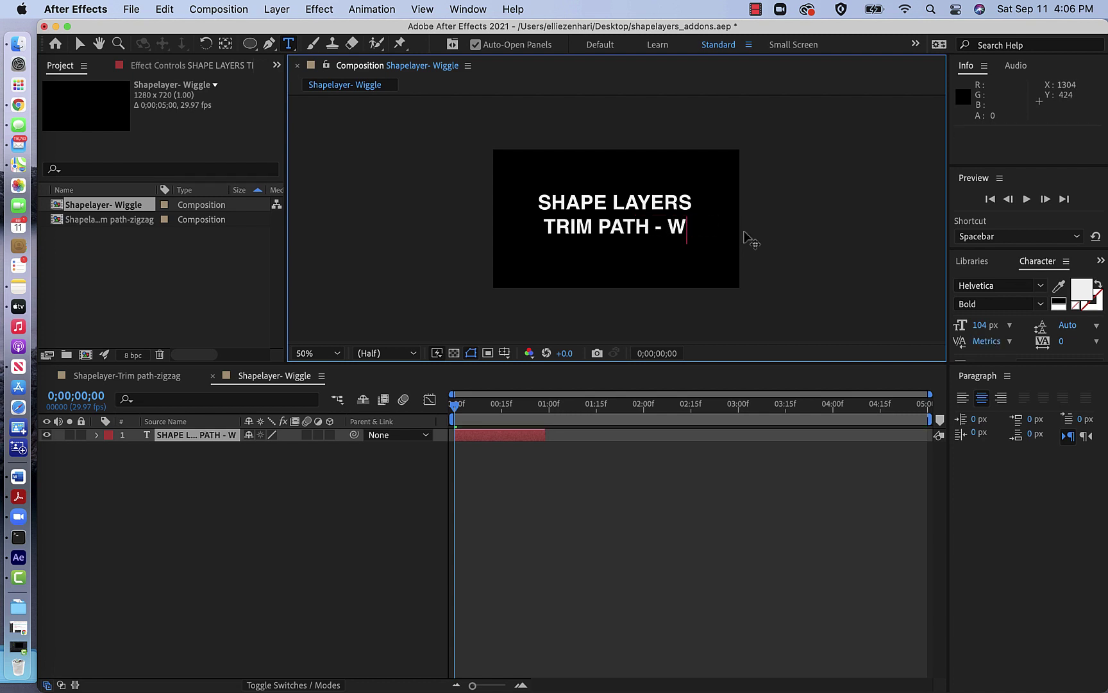
pyautogui.write('IGGLE')
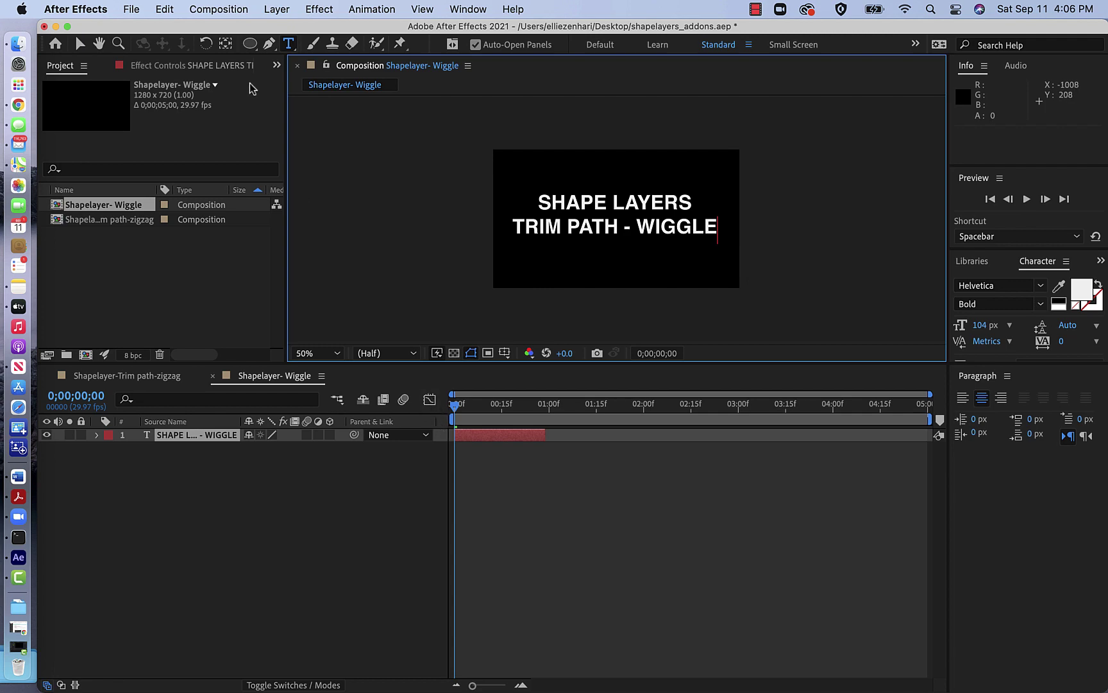
# - Add an empty shape layer to the composition and arrange it beneath the title layer
pyautogui.click(218, 9)
pyautogui.moveTo(277, 8)
pyautogui.moveTo(296, 32)
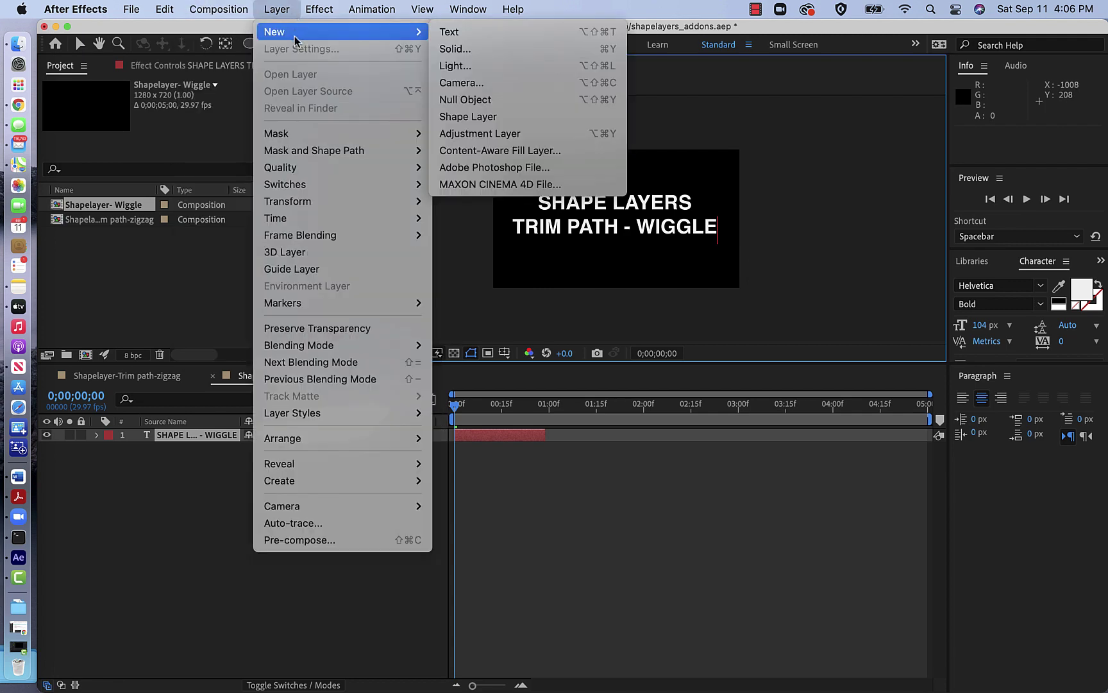
pyautogui.click(472, 117)
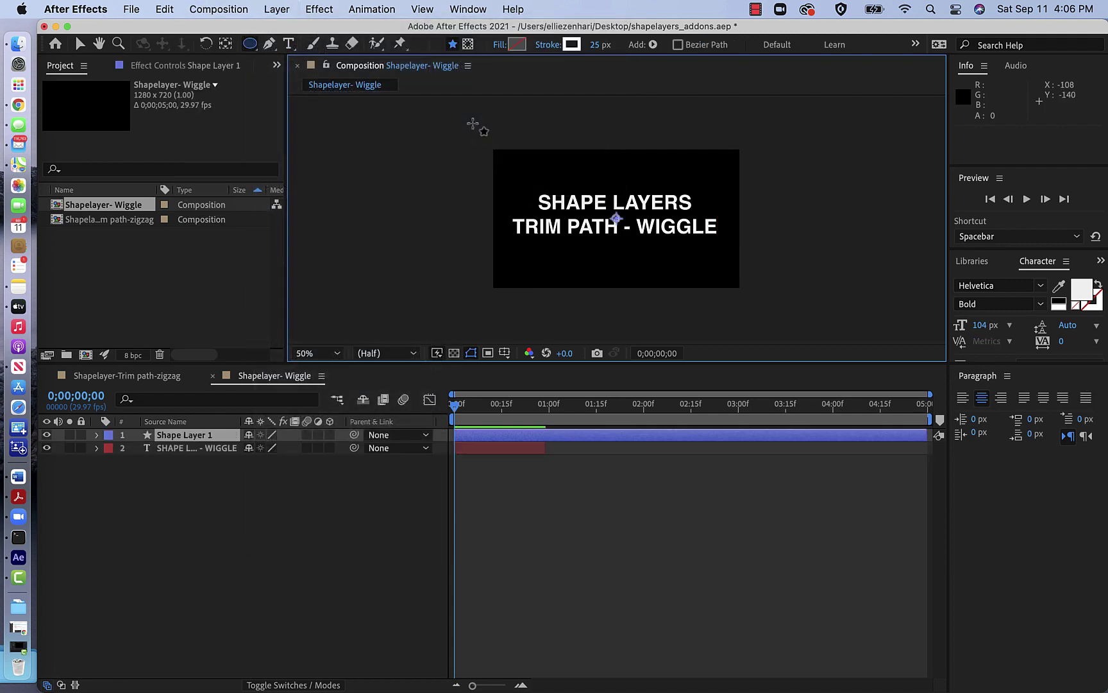
pyautogui.click(107, 448)
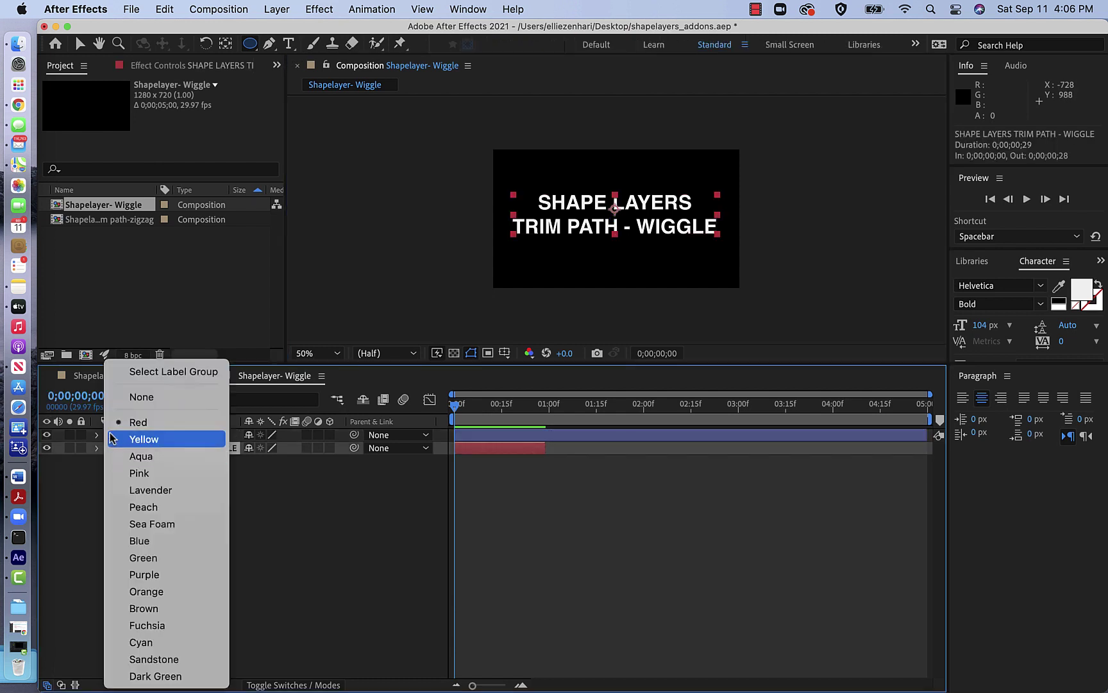
pyautogui.press('Escape')
pyautogui.moveTo(224, 453); pyautogui.dragTo(220, 439)
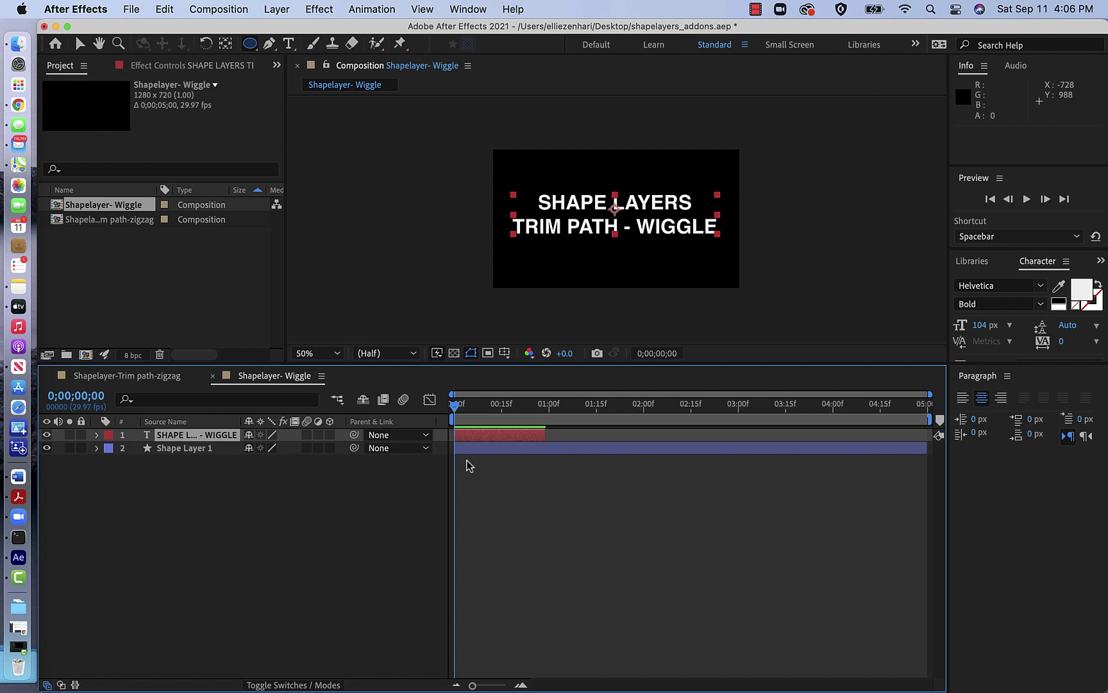
# - At 0;00;00;29, draw a stroked circle on the empty shape layer with the Ellipse tool and move it to the composition's centre
pyautogui.moveTo(454, 411); pyautogui.dragTo(546, 421)
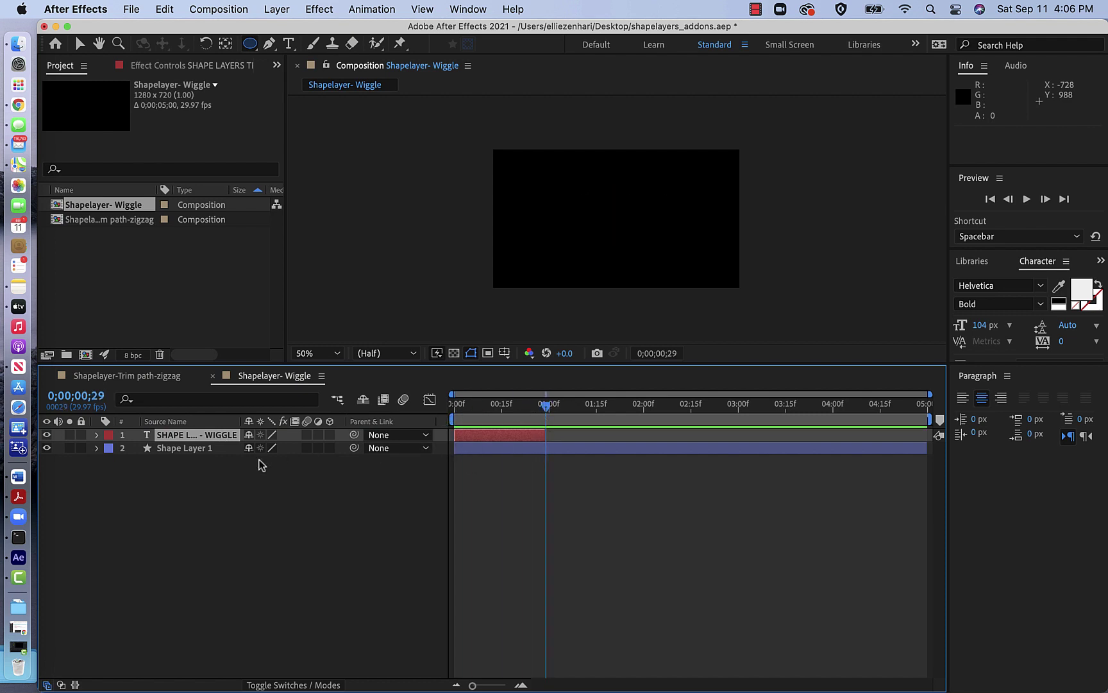
pyautogui.click(203, 449)
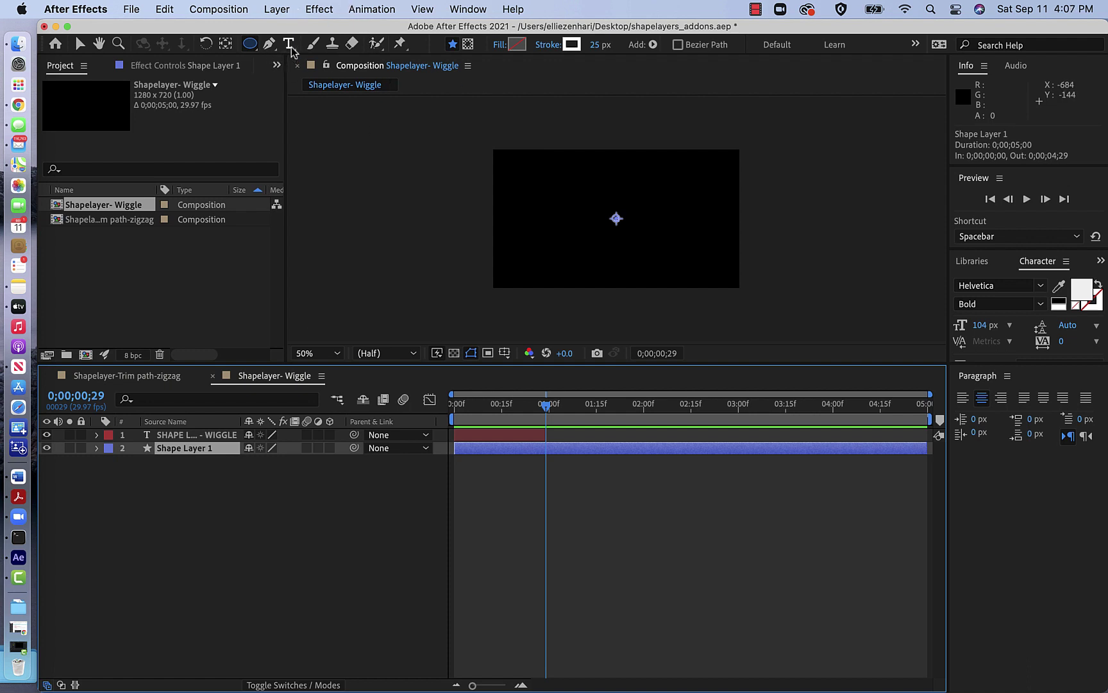
pyautogui.click(249, 43)
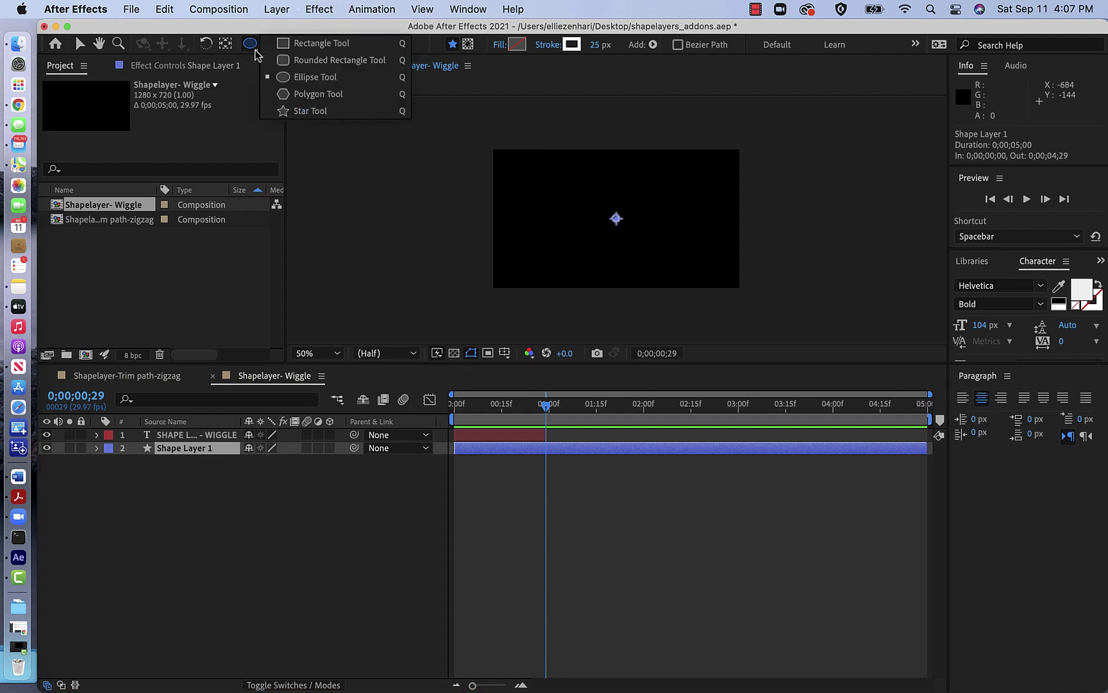
pyautogui.click(306, 77)
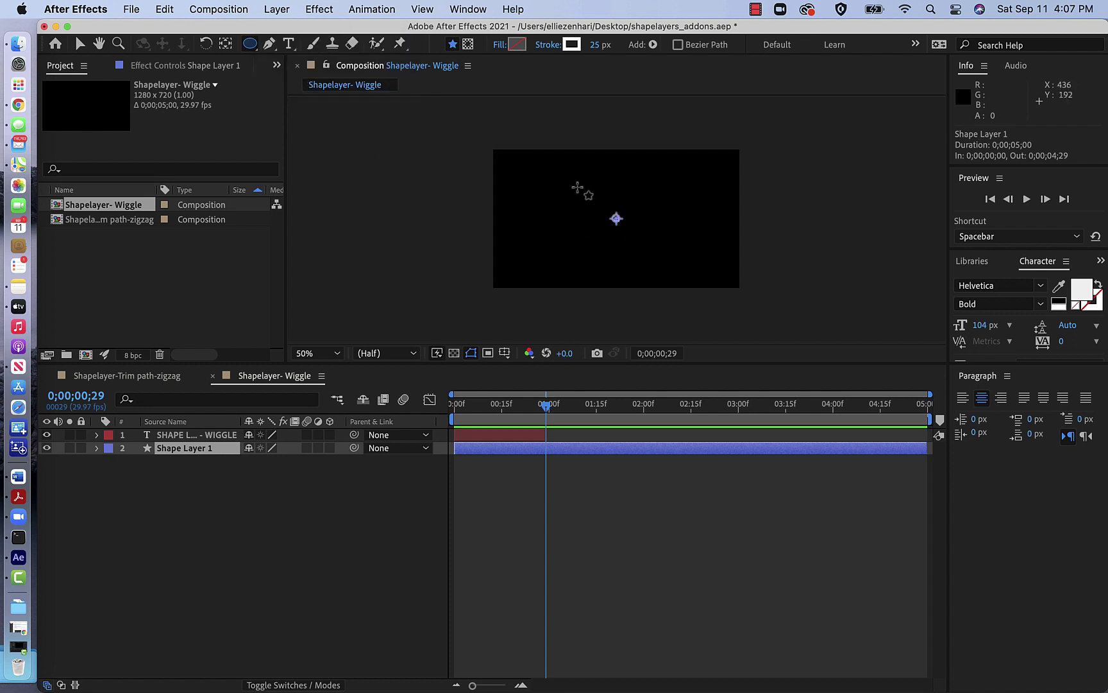
pyautogui.moveTo(578, 187); pyautogui.dragTo(651, 259)
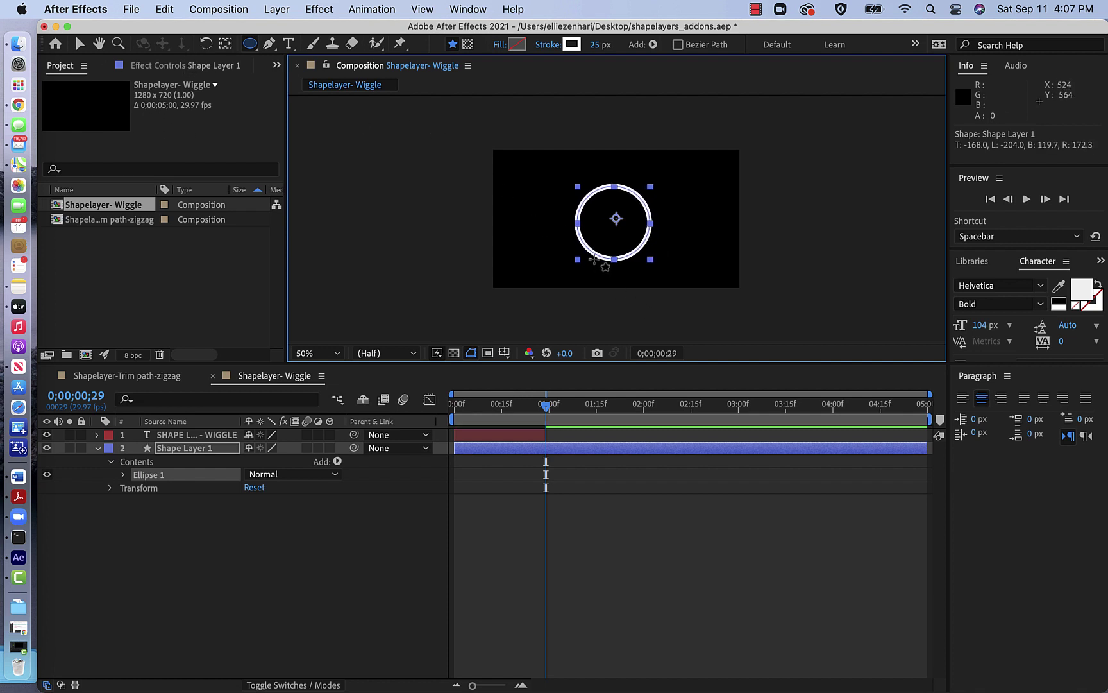
pyautogui.press('v')
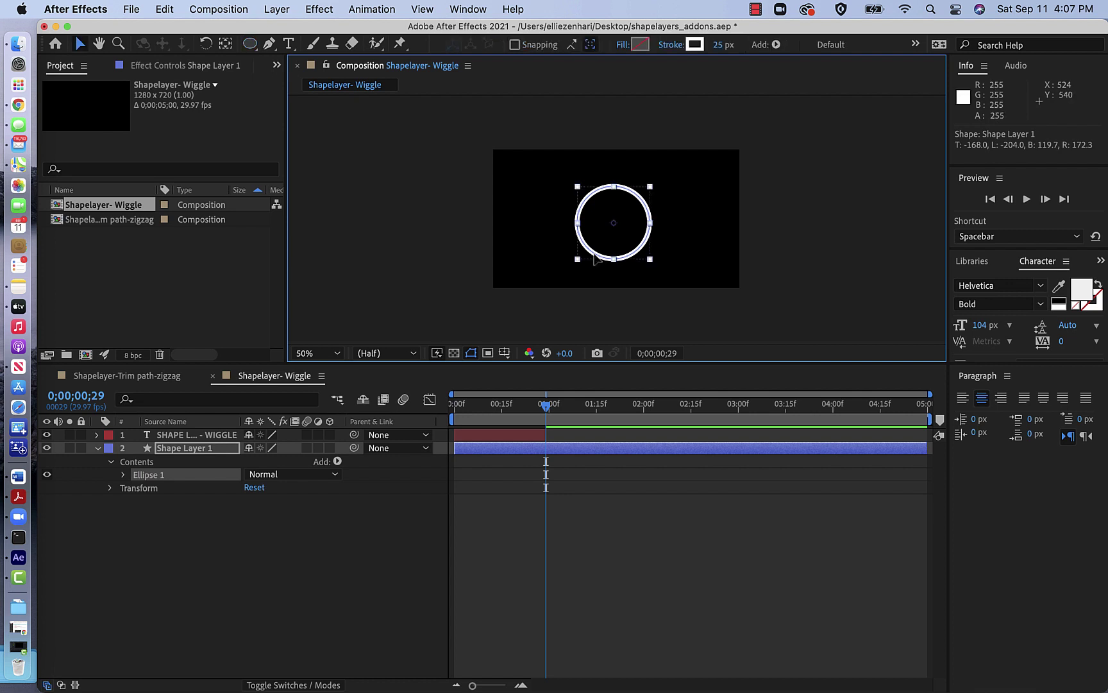
pyautogui.moveTo(594, 258); pyautogui.dragTo(599, 247)
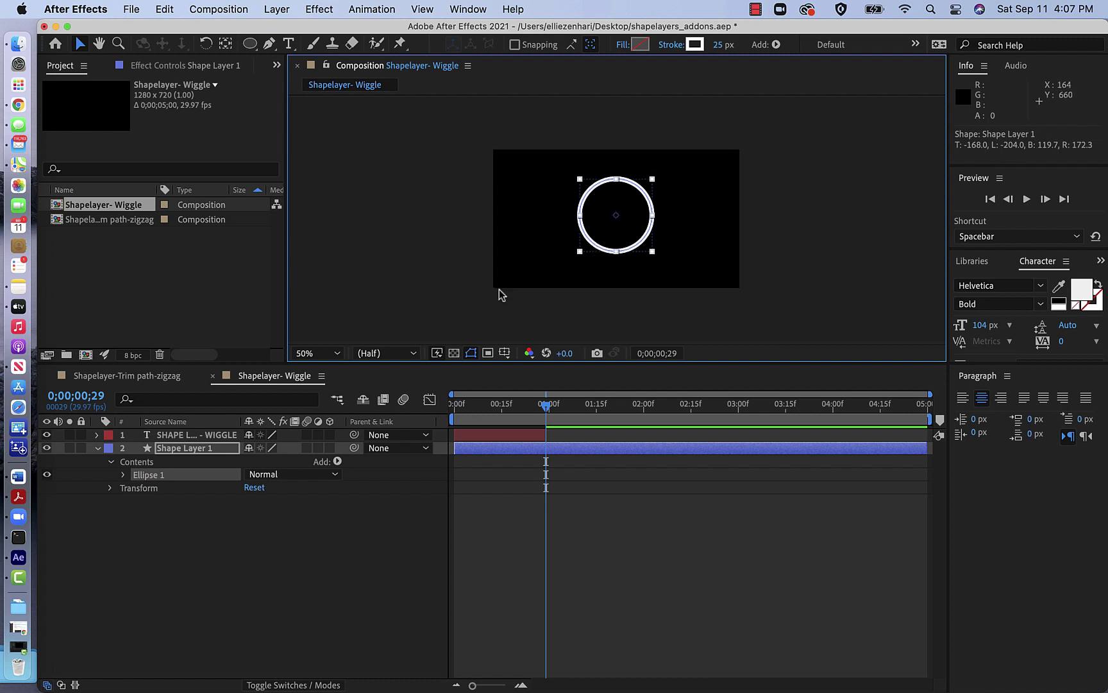
# - Add Trim Paths to the circle and keyframe Start and End at 0;00;00;29, with End set to 0%
pyautogui.click(337, 462)
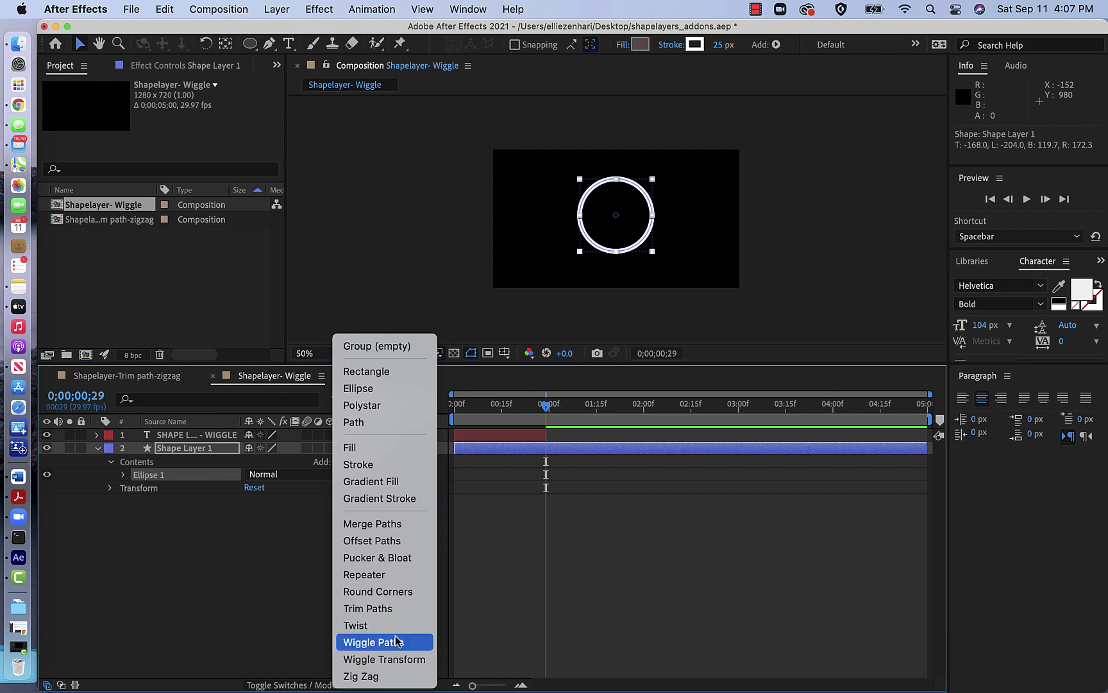
pyautogui.click(393, 611)
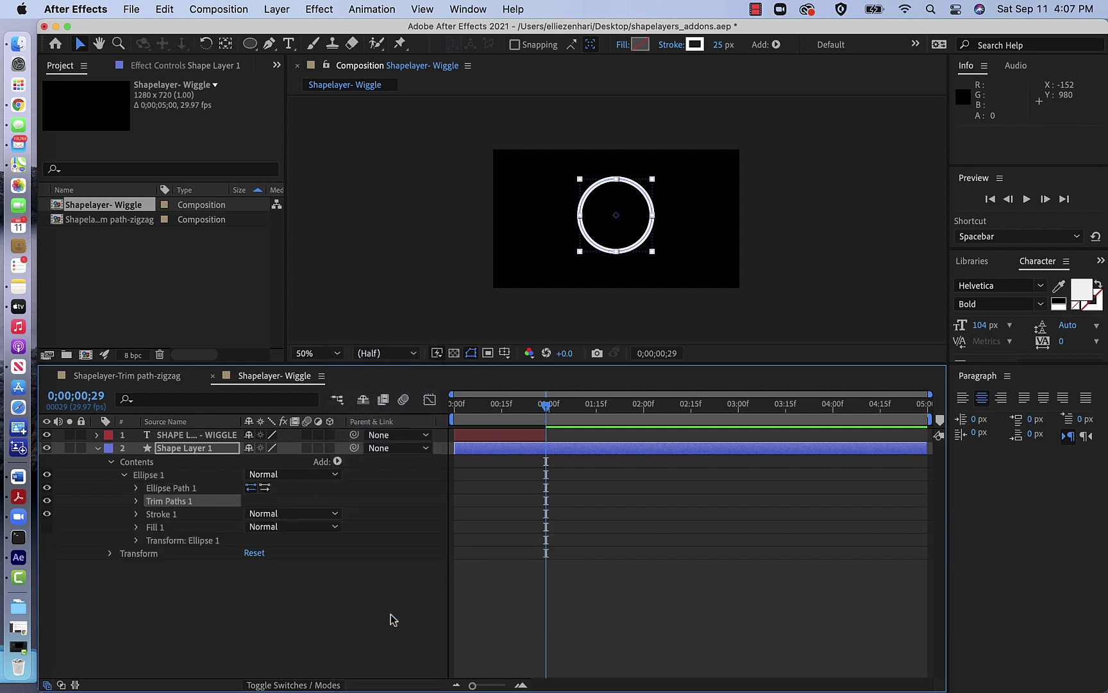
pyautogui.click(136, 503)
pyautogui.click(161, 514)
pyautogui.click(162, 527)
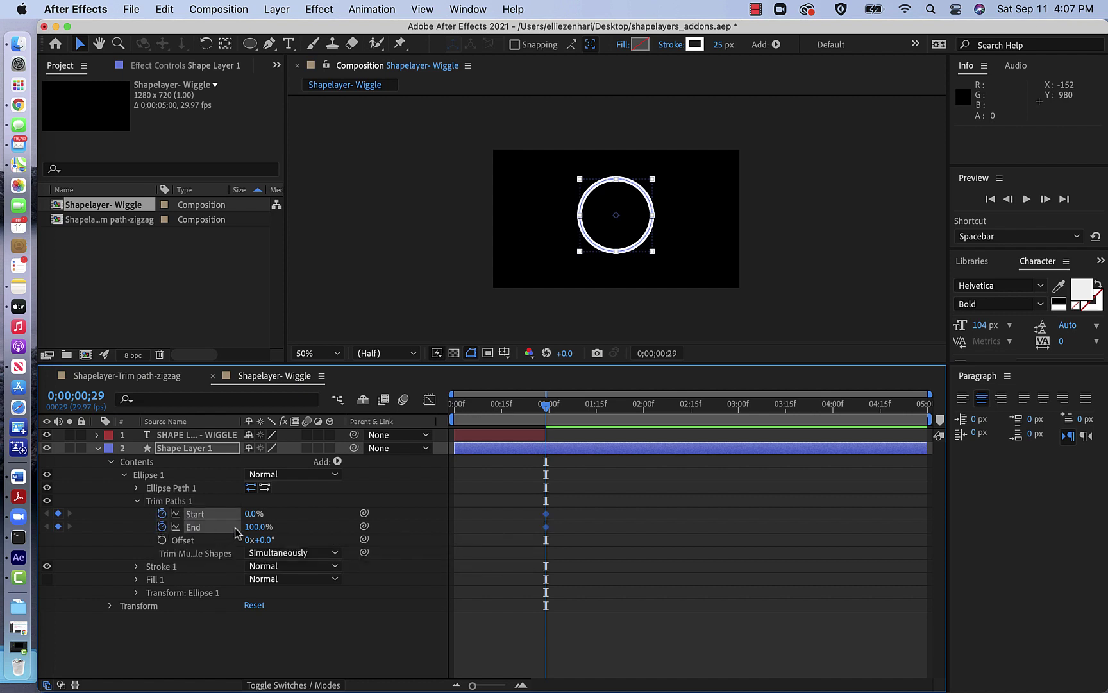
pyautogui.click(254, 529)
pyautogui.write('0')
pyautogui.press('Return')
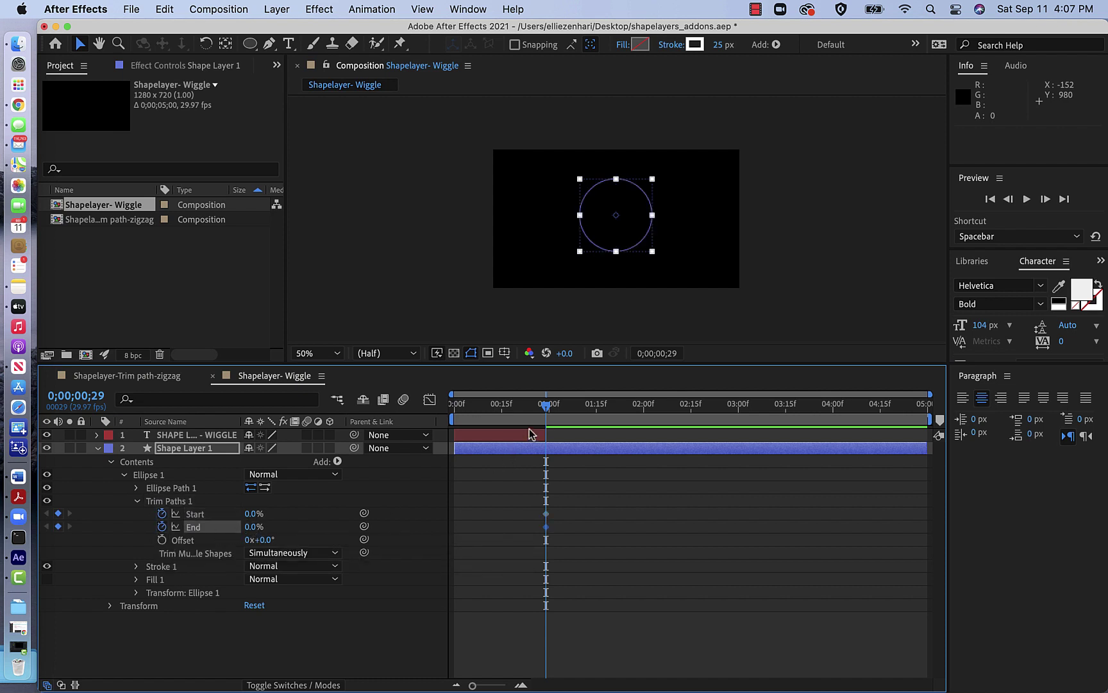
# - Set the Trim Paths End to 100% at 0;00;02;03
pyautogui.moveTo(548, 417); pyautogui.dragTo(654, 418)
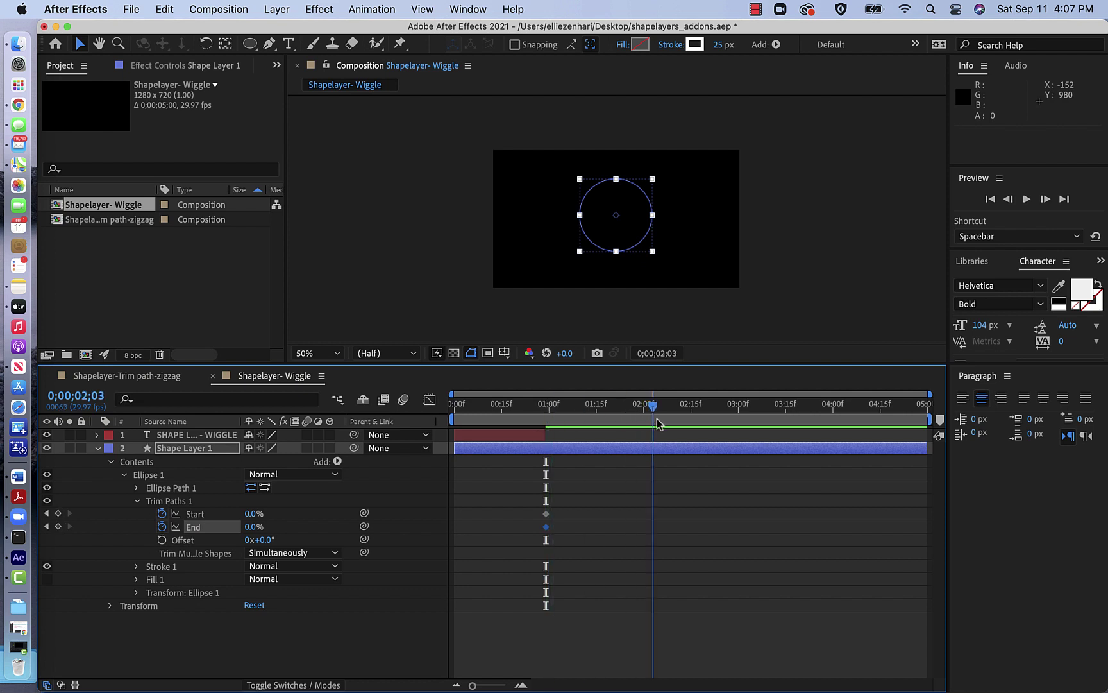
pyautogui.click(254, 527)
pyautogui.write('100')
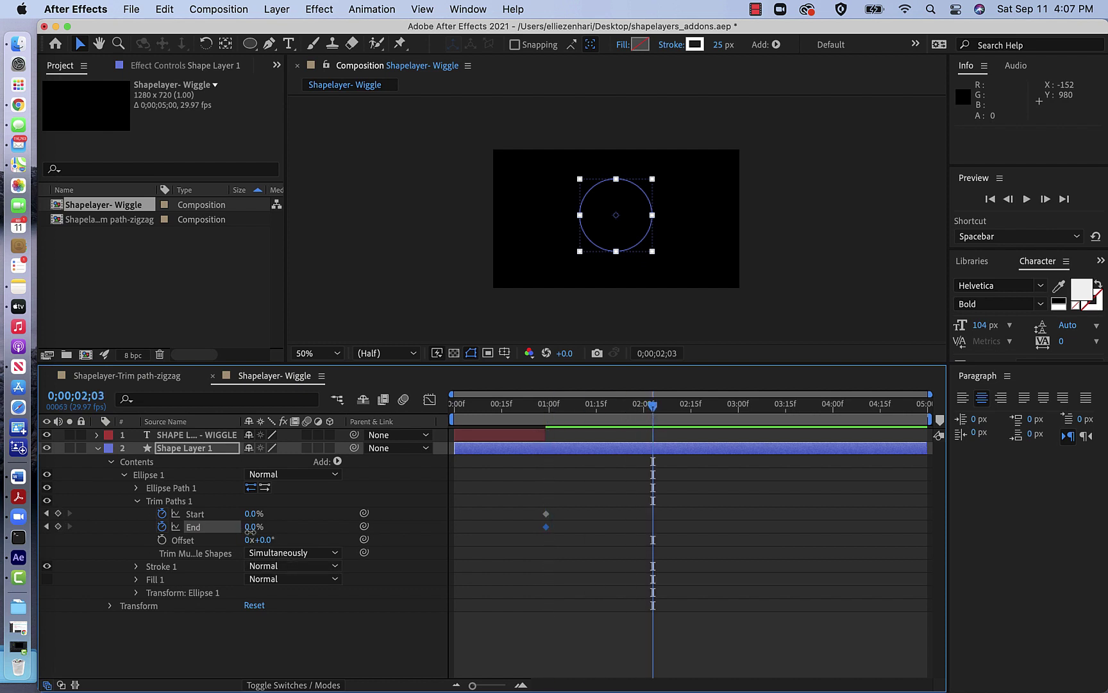
pyautogui.press('Return')
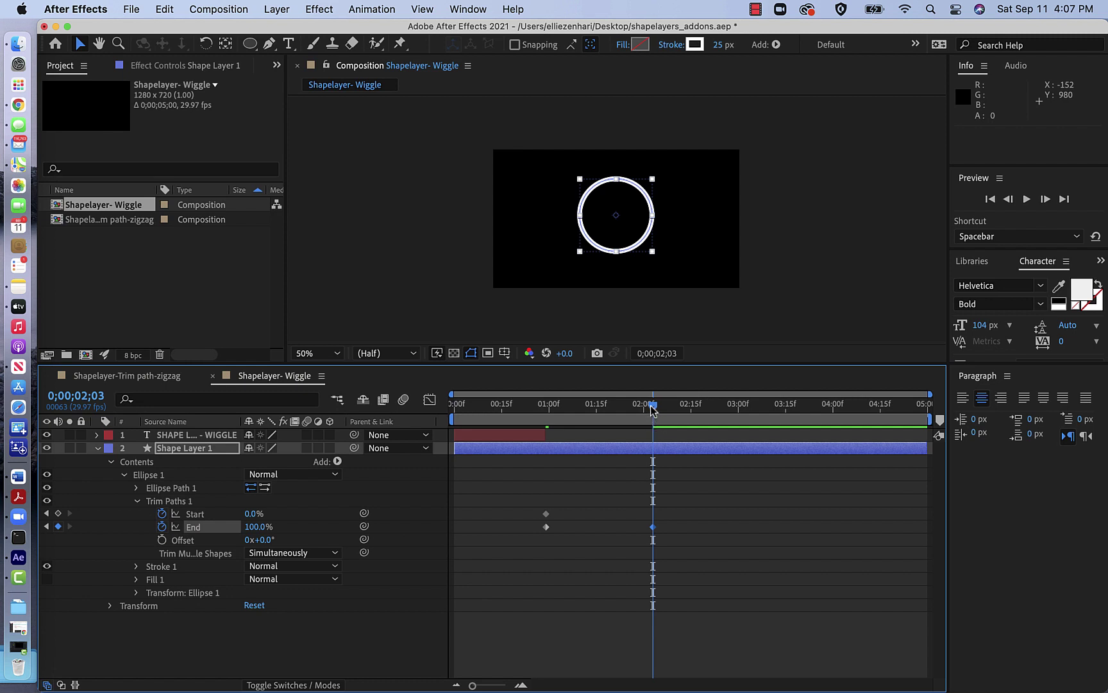
# - Set the circle's Stroke Width to 10 and keyframe it at the first End keyframe, 0;00;00;29
pyautogui.moveTo(652, 411)
pyautogui.mouseDown()
pyautogui.moveTo(503, 411)
pyautogui.moveTo(552, 410)
pyautogui.mouseUp()
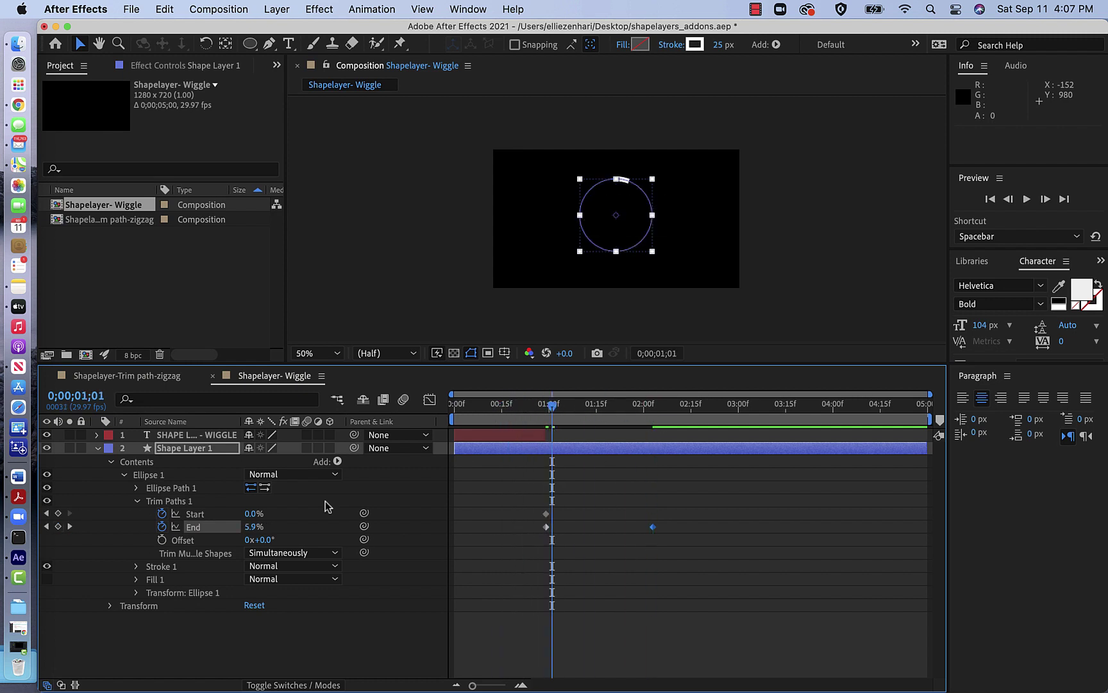
pyautogui.click(46, 526)
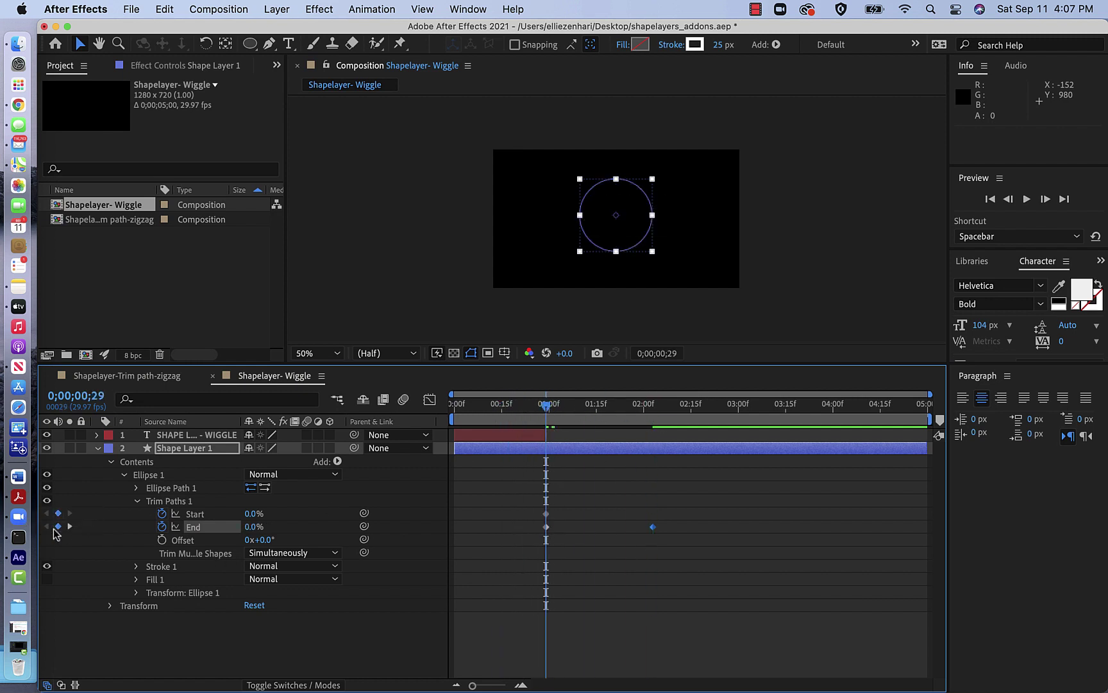
pyautogui.click(136, 566)
pyautogui.scroll(-1, 137, 573)
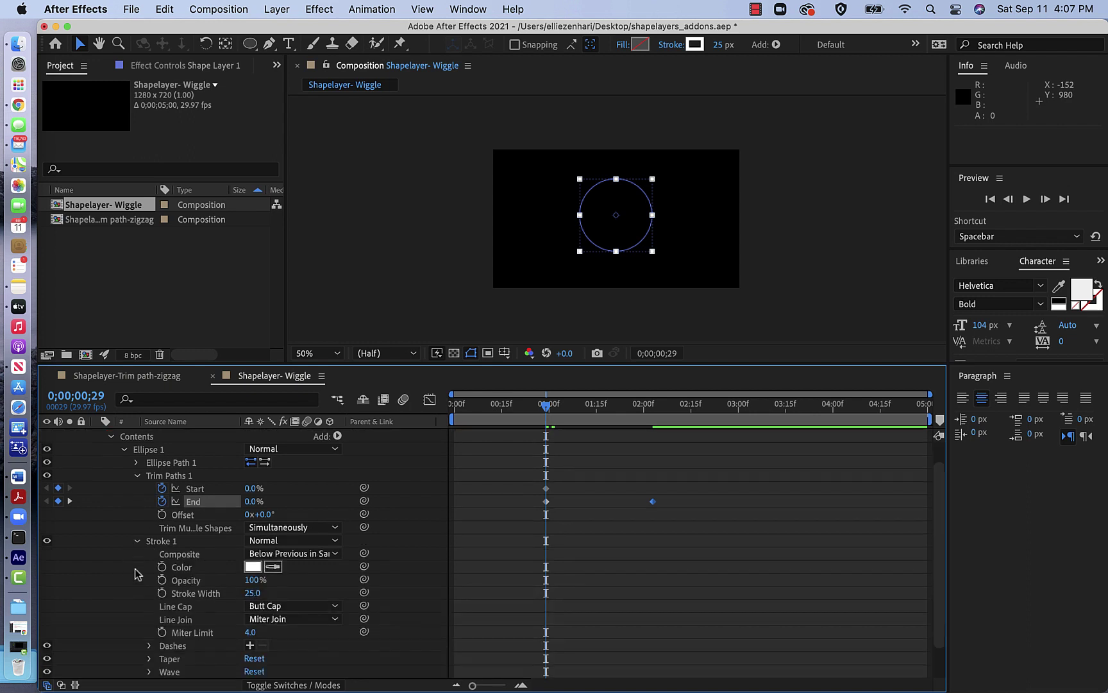
pyautogui.click(250, 594)
pyautogui.write('10')
pyautogui.press('Return')
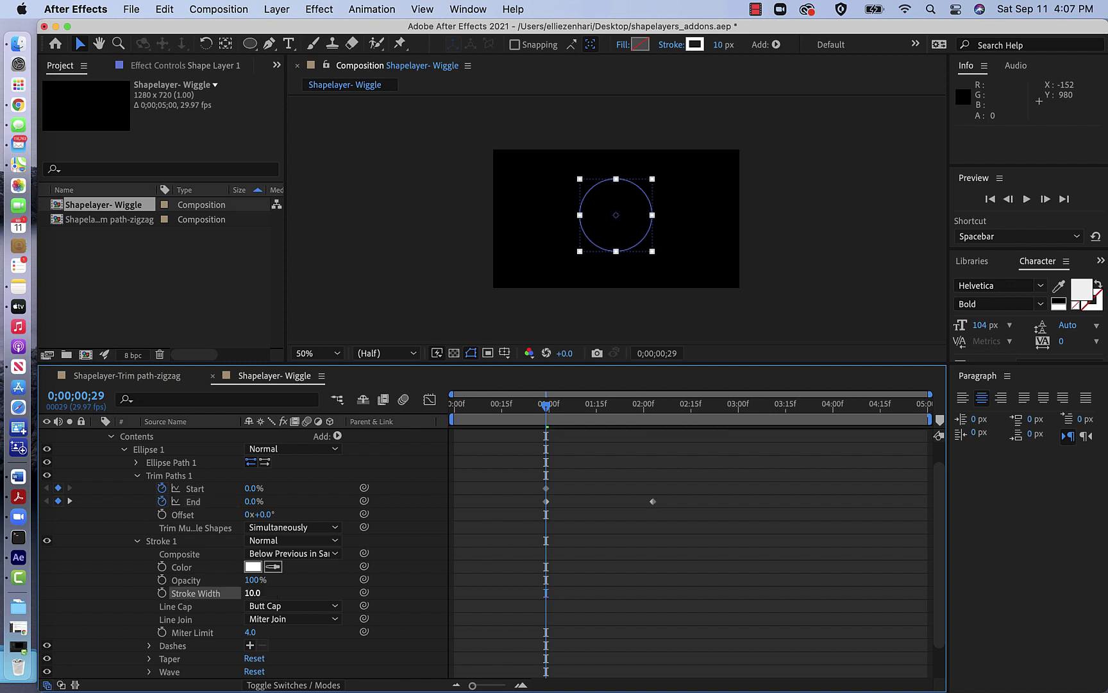
pyautogui.click(162, 592)
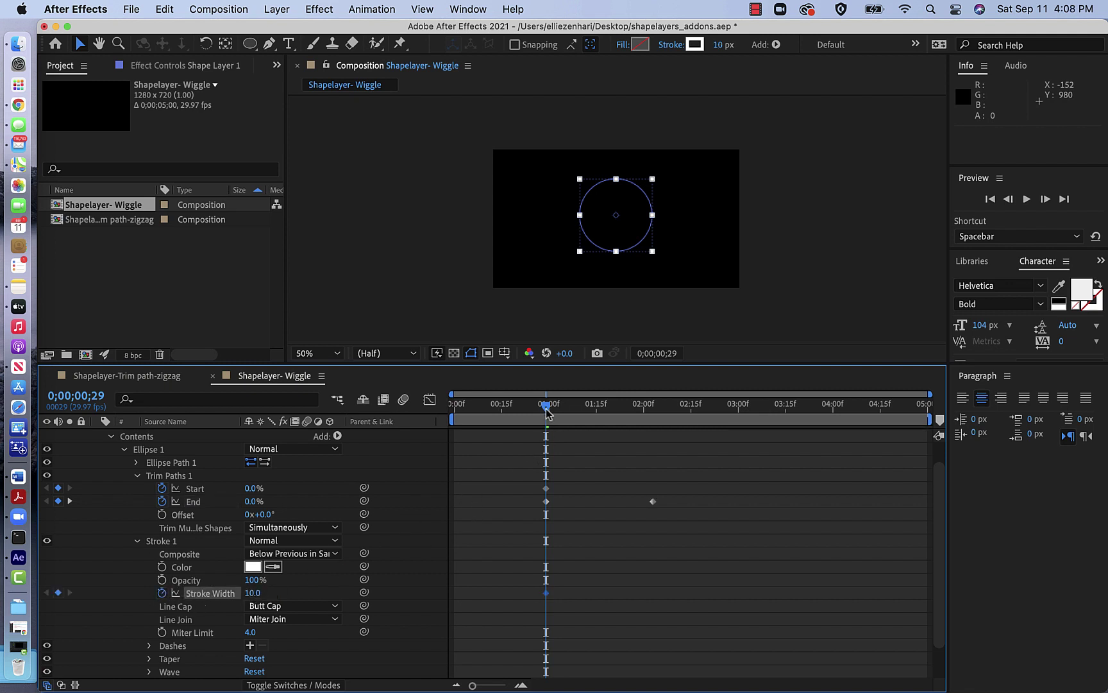
# - Set the circle's Stroke Width to 30 at 0;00;02;03
pyautogui.moveTo(547, 411); pyautogui.dragTo(655, 434)
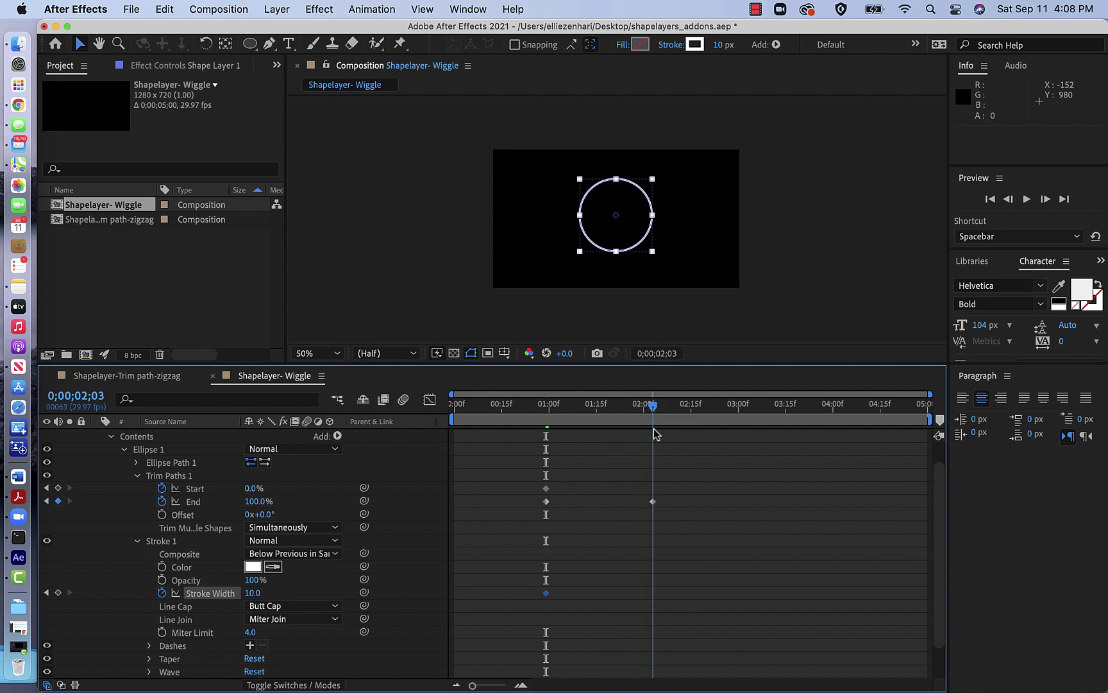
pyautogui.click(252, 594)
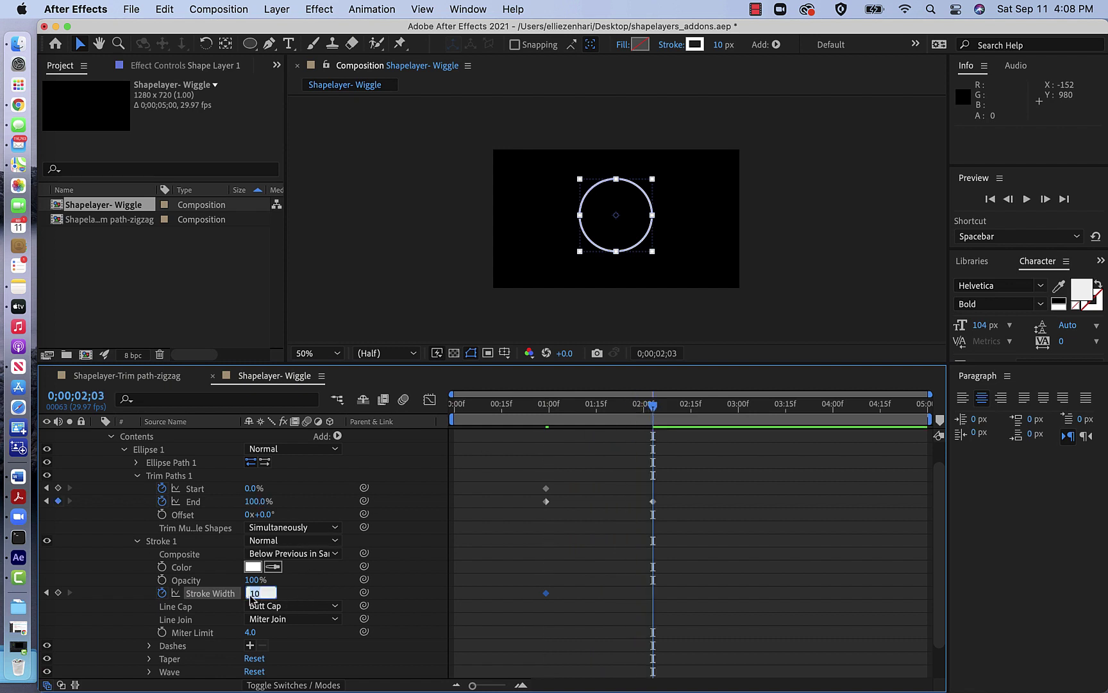
pyautogui.write('3')
pyautogui.press('Return')
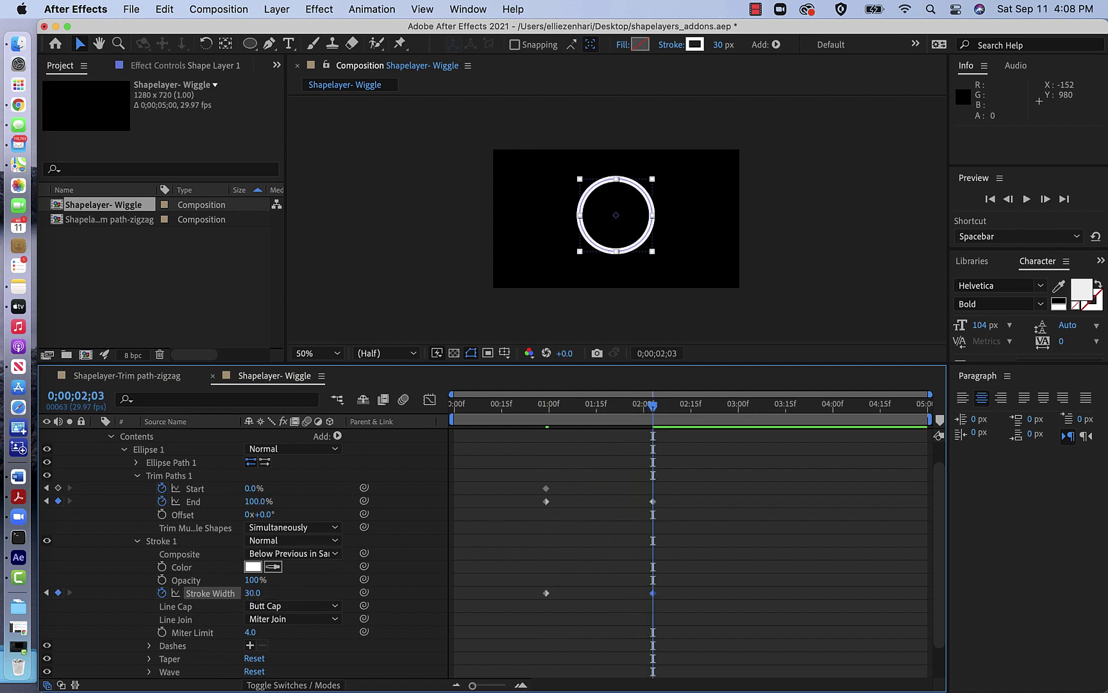
# - Preview the circle's trim and stroke-width animation from just before its first keyframes
pyautogui.click(539, 404)
pyautogui.press('space')
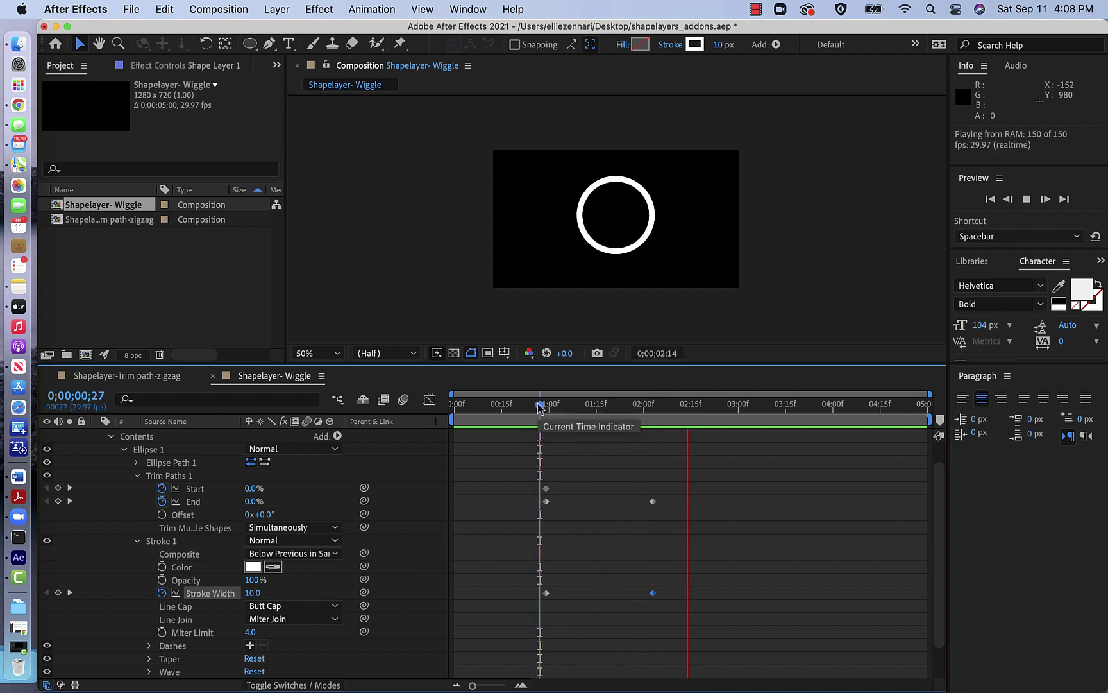
pyautogui.press('space')
pyautogui.moveTo(723, 414); pyautogui.dragTo(544, 425)
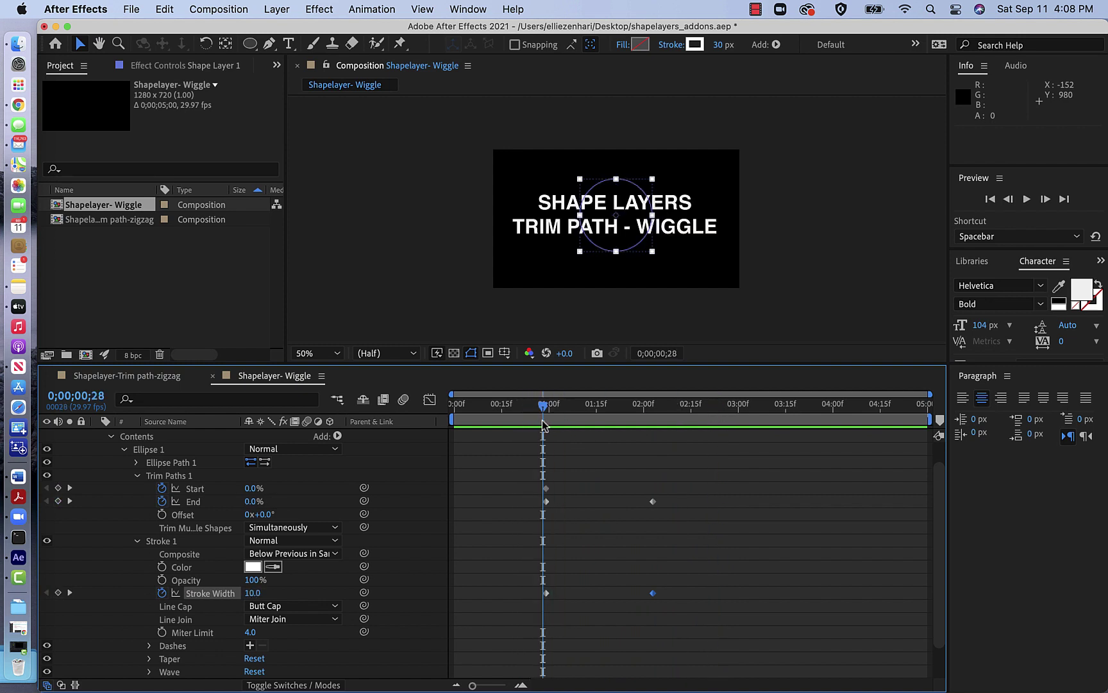
# - Shorten the title layer so that it ends at 0;00;00;25, before the circle animation starts
pyautogui.scroll(2, 590, 497)
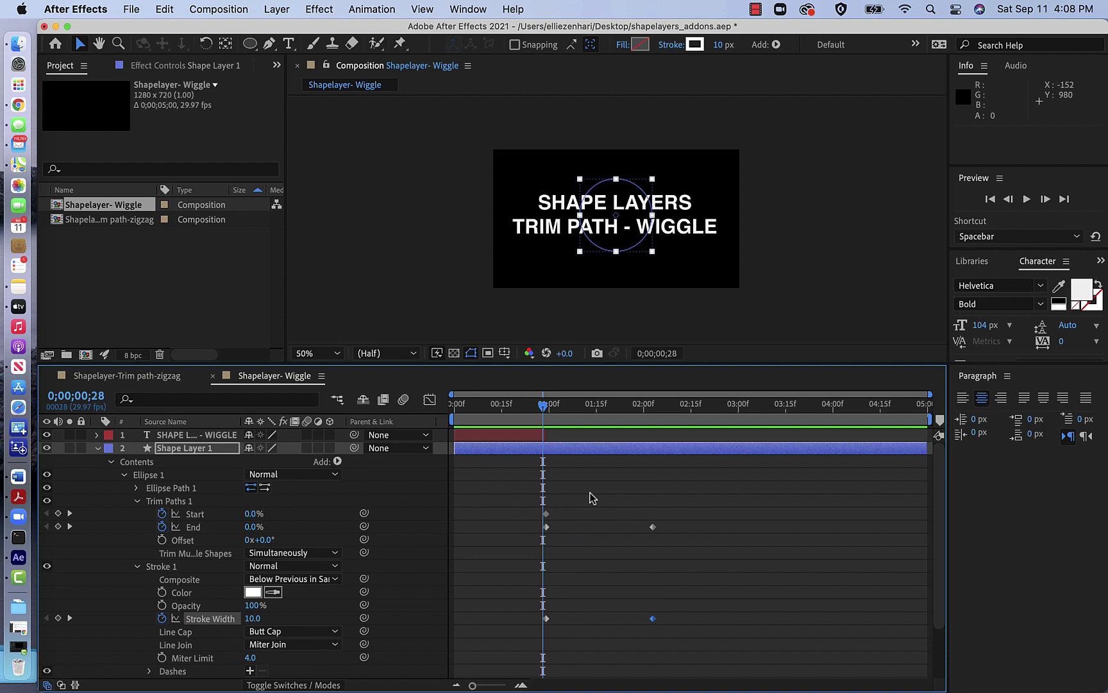
pyautogui.click(543, 436)
pyautogui.moveTo(544, 435); pyautogui.dragTo(536, 437)
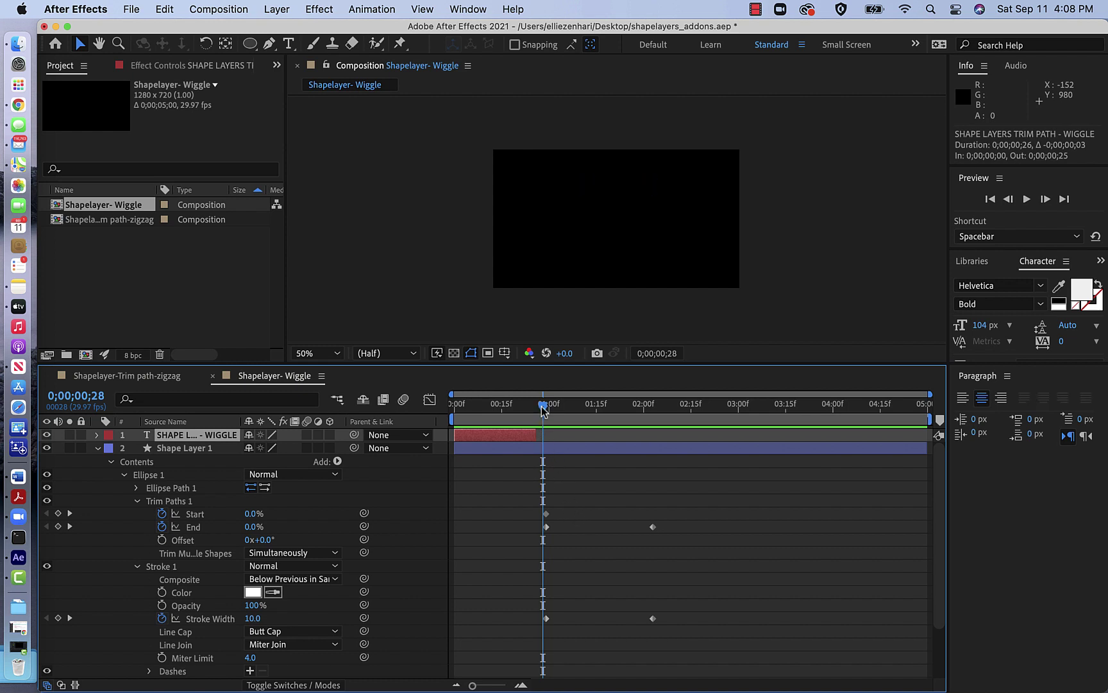
# - Add dashes to the circle's stroke and set the Dash value to 32
pyautogui.moveTo(543, 408)
pyautogui.mouseDown()
pyautogui.moveTo(526, 413)
pyautogui.moveTo(685, 460)
pyautogui.mouseUp()
pyautogui.scroll(-3, 239, 614)
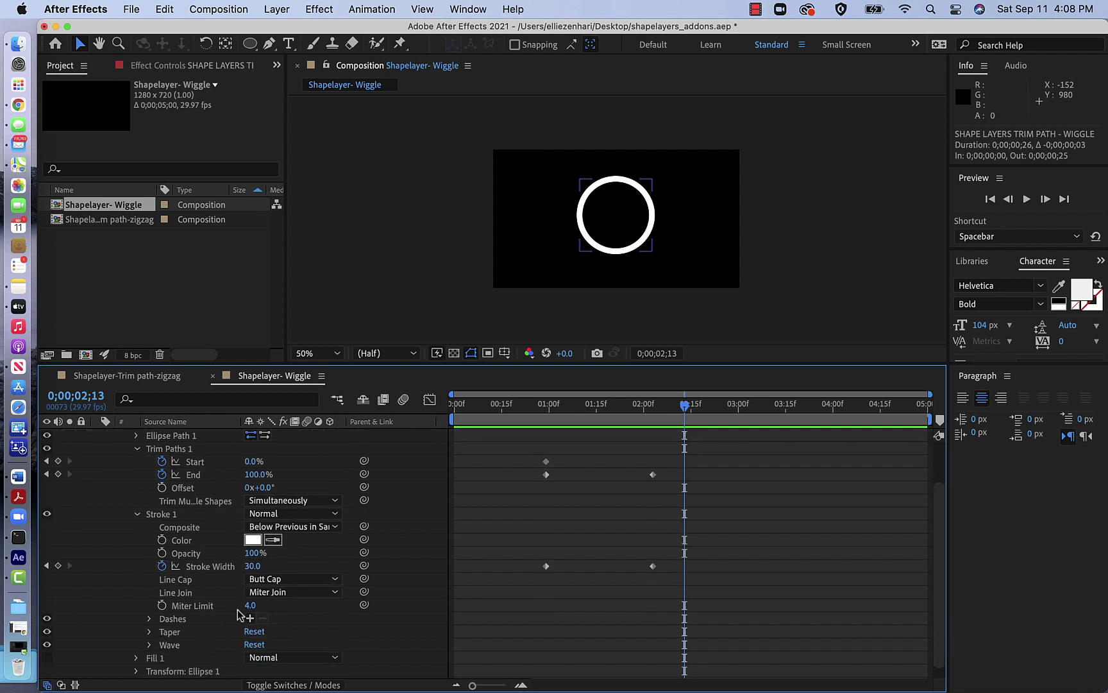
pyautogui.scroll(-1, 239, 615)
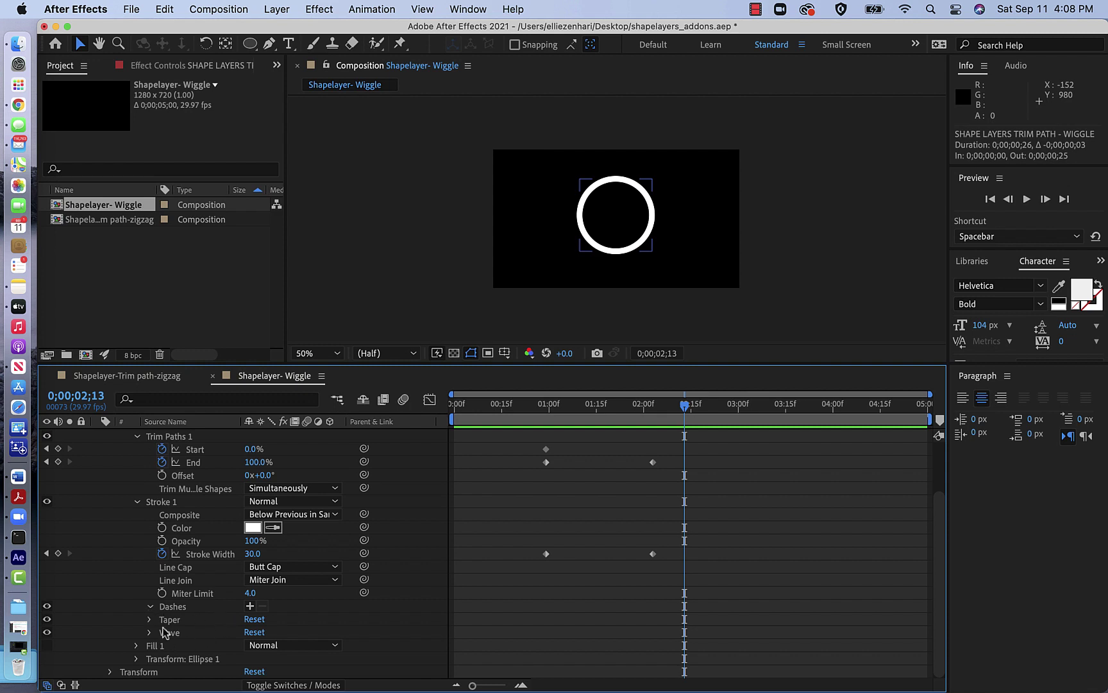
pyautogui.click(250, 607)
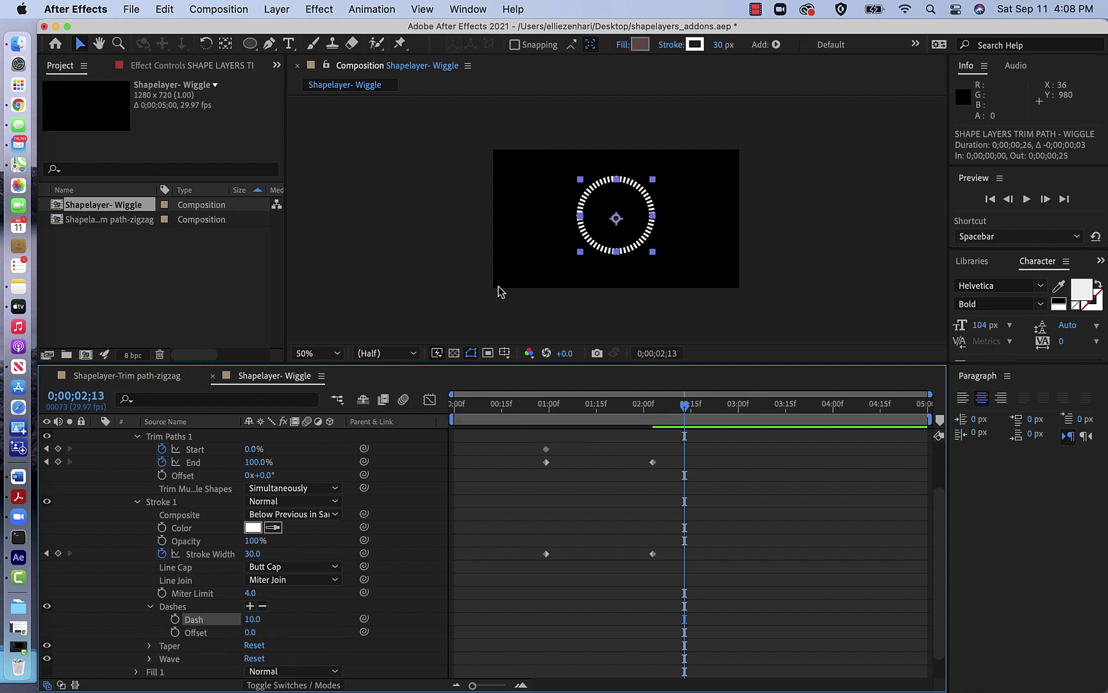
pyautogui.moveTo(683, 409); pyautogui.dragTo(615, 405)
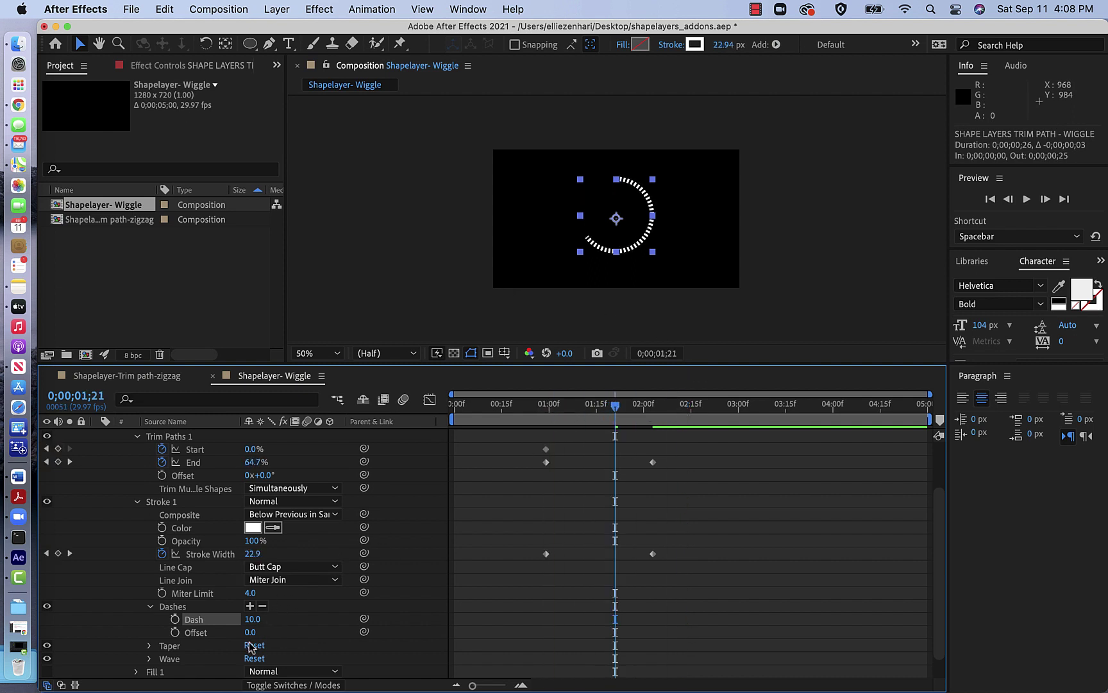
pyautogui.moveTo(251, 621); pyautogui.dragTo(273, 628)
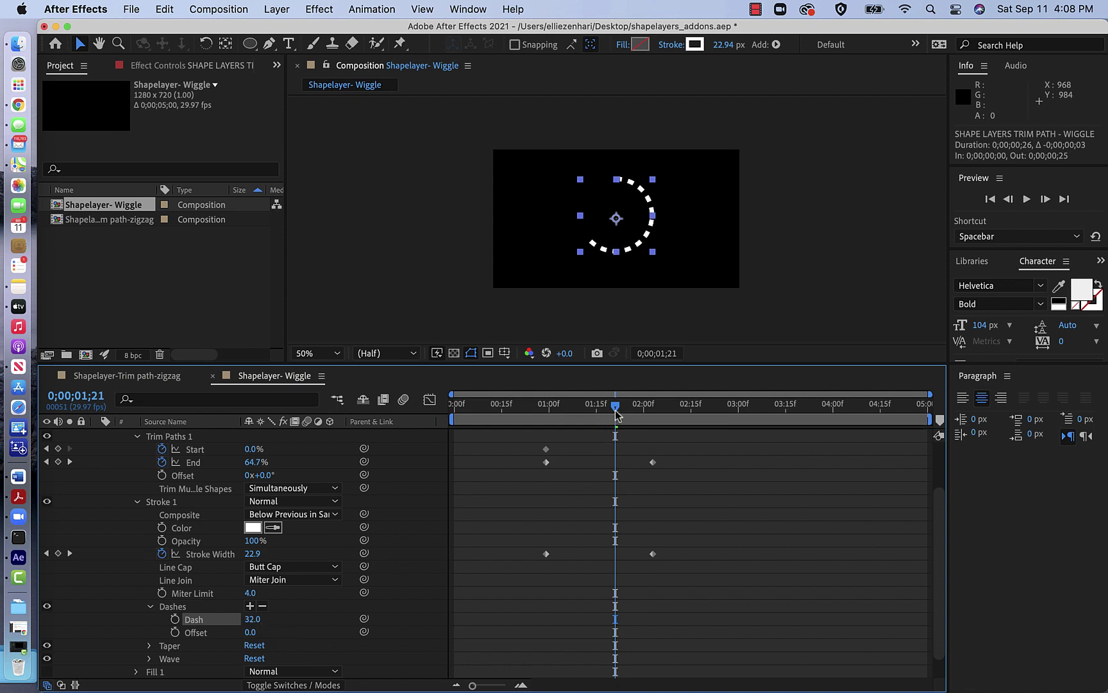
# - Keyframe the stroke's Dash at 0;00;00;29 with a value of 2
pyautogui.moveTo(616, 414); pyautogui.dragTo(553, 419)
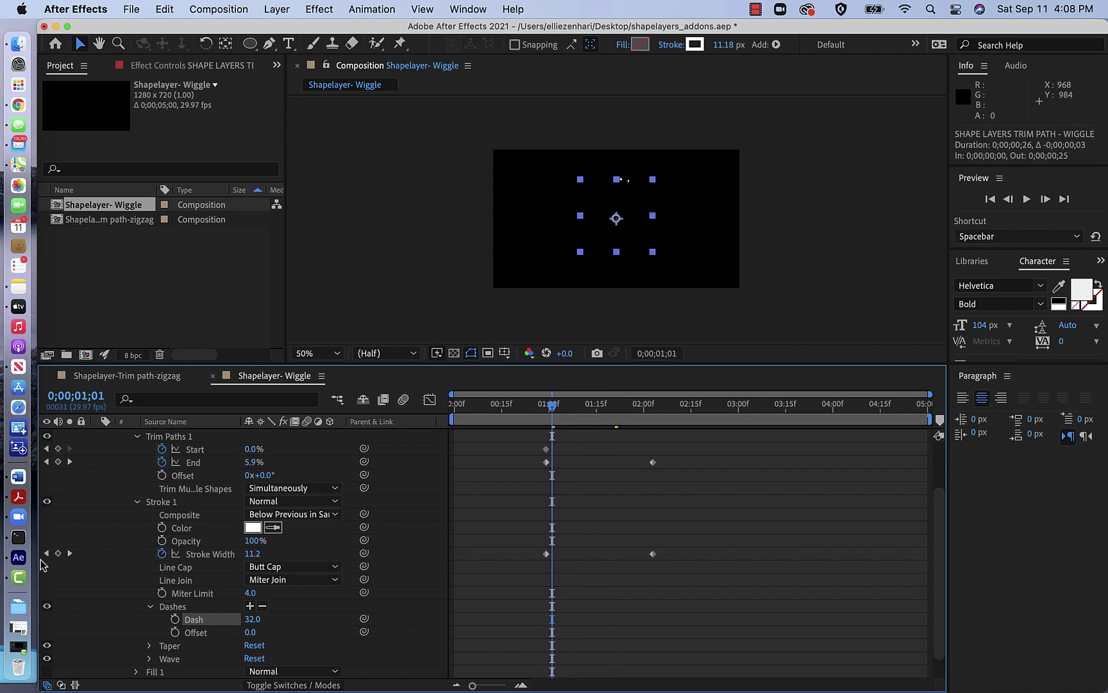
pyautogui.click(46, 553)
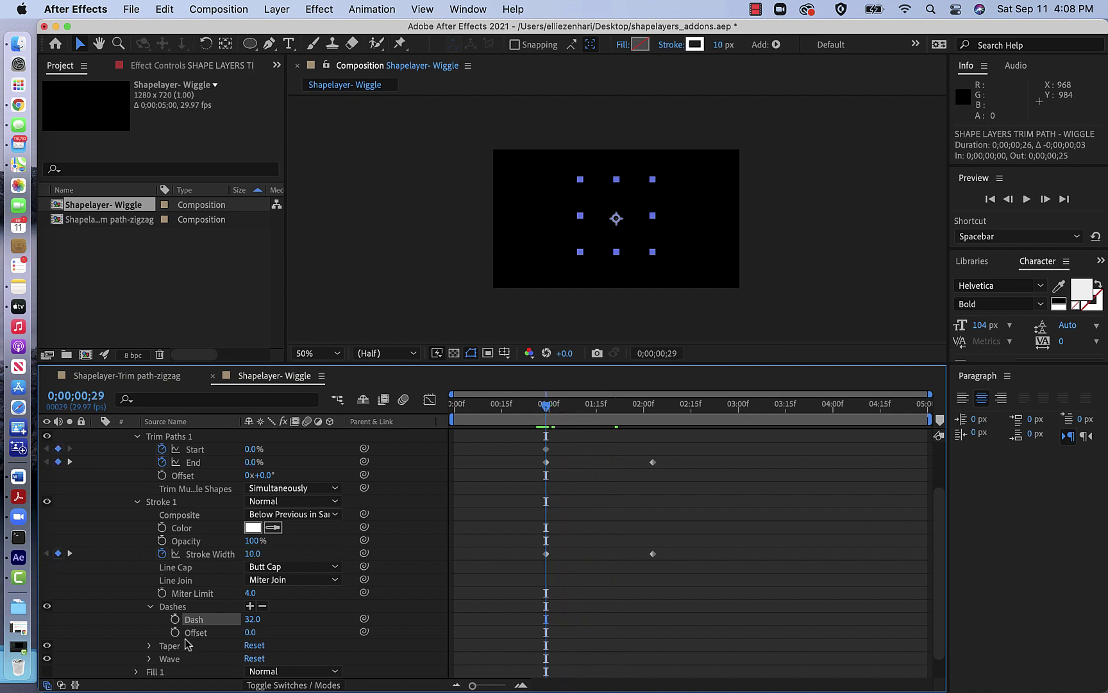
pyautogui.click(175, 618)
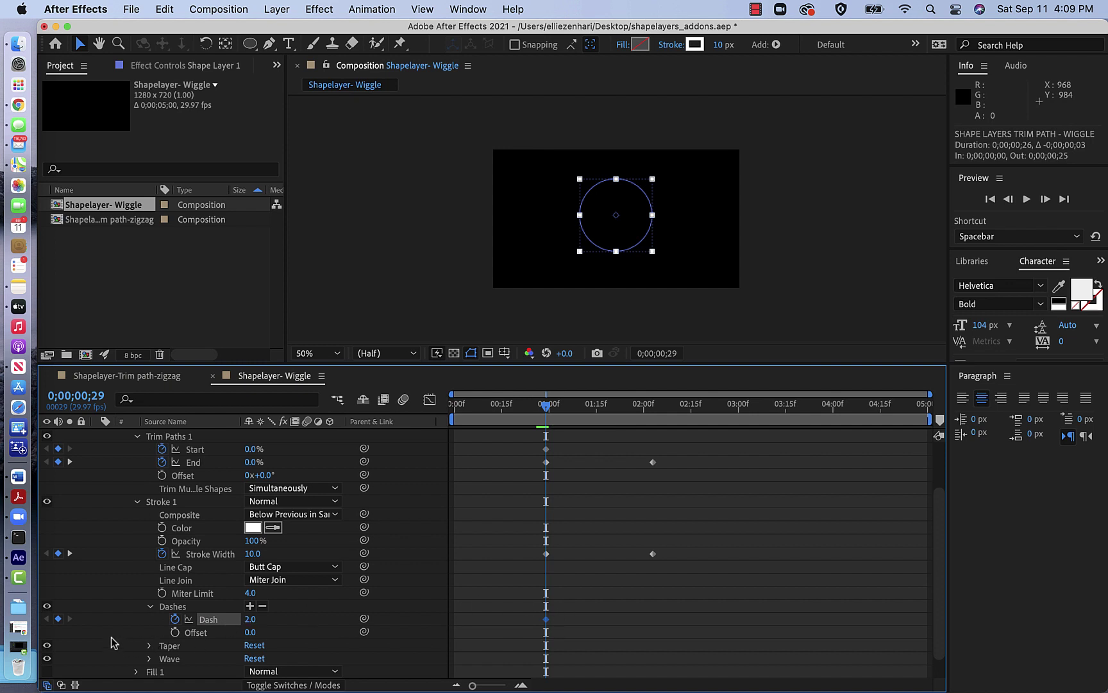
# - Keyframe the stroke's Dash at 0;00;02;03 with a value of 50
pyautogui.moveTo(544, 408); pyautogui.dragTo(594, 422)
pyautogui.moveTo(646, 434); pyautogui.dragTo(654, 432)
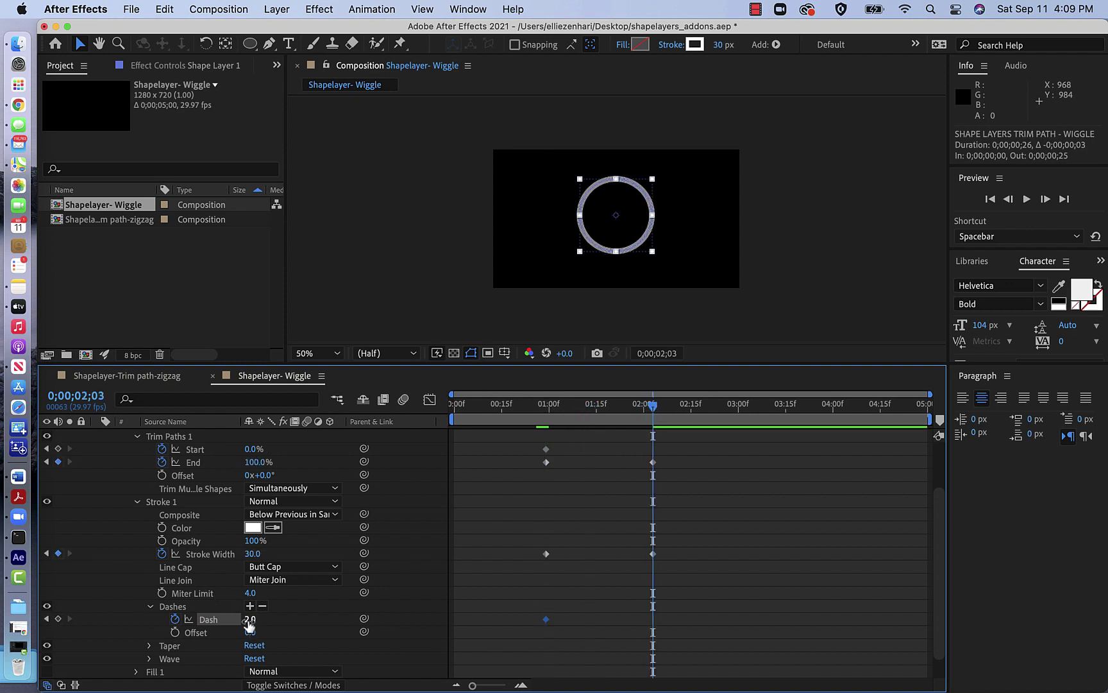
pyautogui.moveTo(249, 623); pyautogui.dragTo(287, 626)
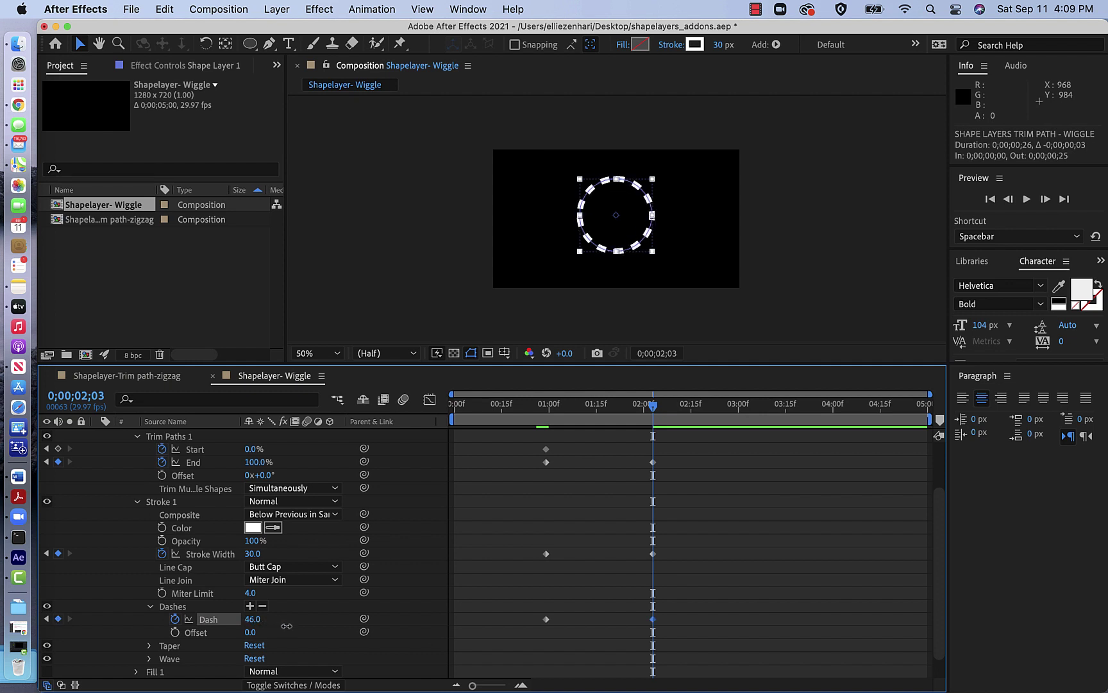
pyautogui.click(253, 620)
pyautogui.press('Return')
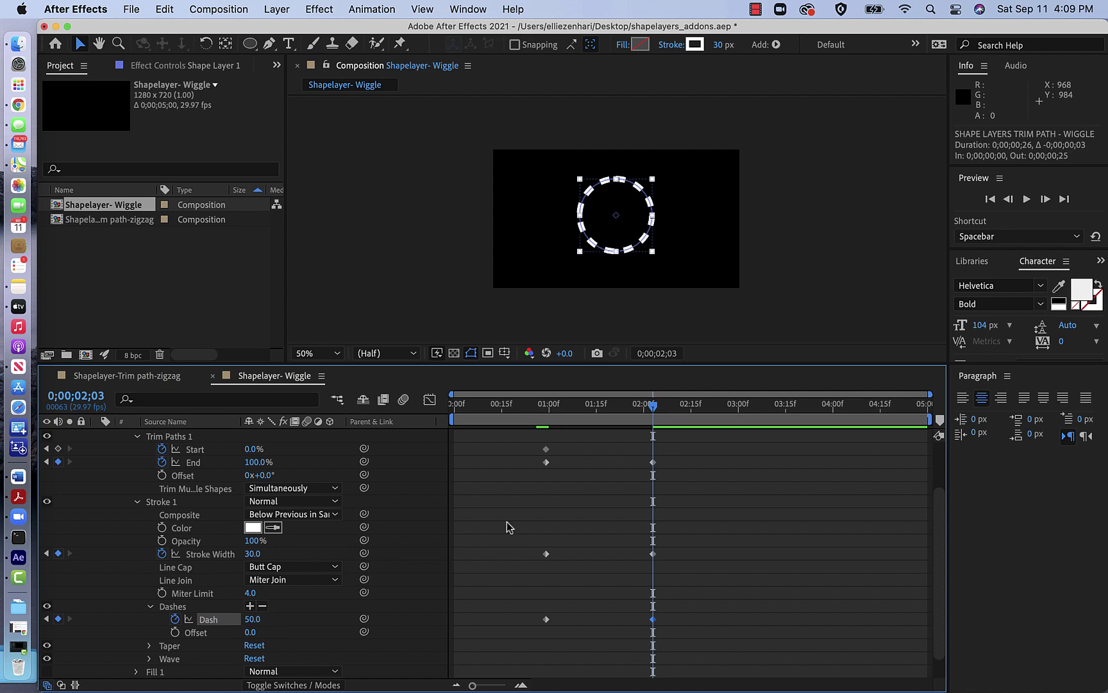
# - Preview the circle's dash animation from 0;00;00;29
pyautogui.moveTo(650, 412)
pyautogui.mouseDown()
pyautogui.moveTo(530, 417)
pyautogui.moveTo(545, 419)
pyautogui.mouseUp()
pyautogui.press('space')
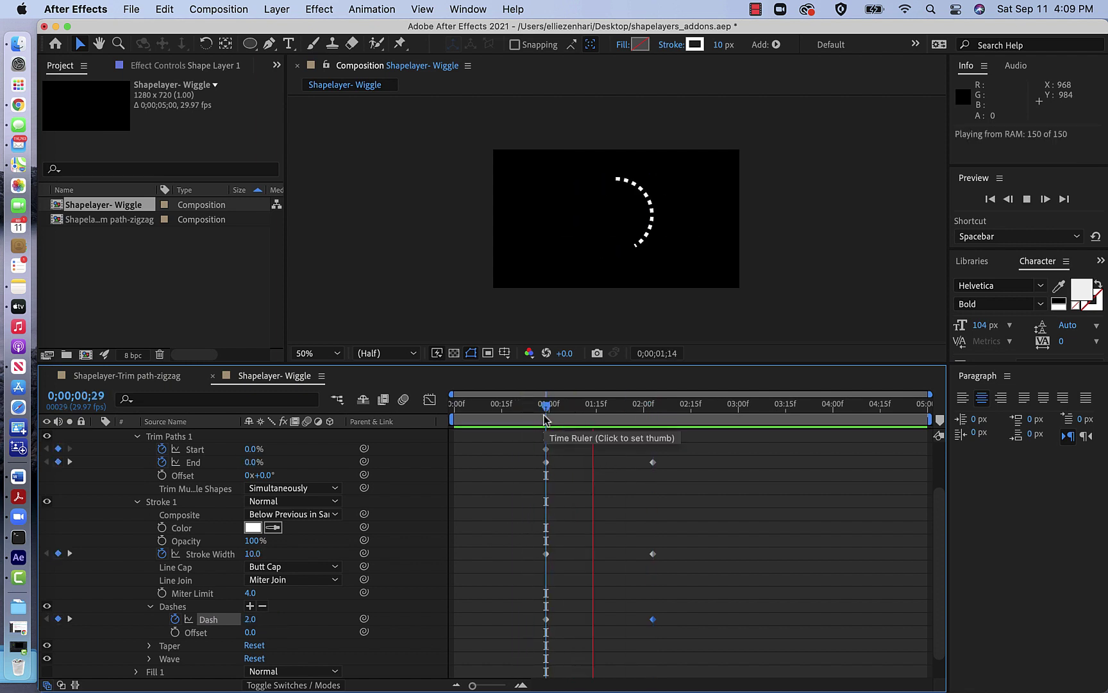
pyautogui.press('space')
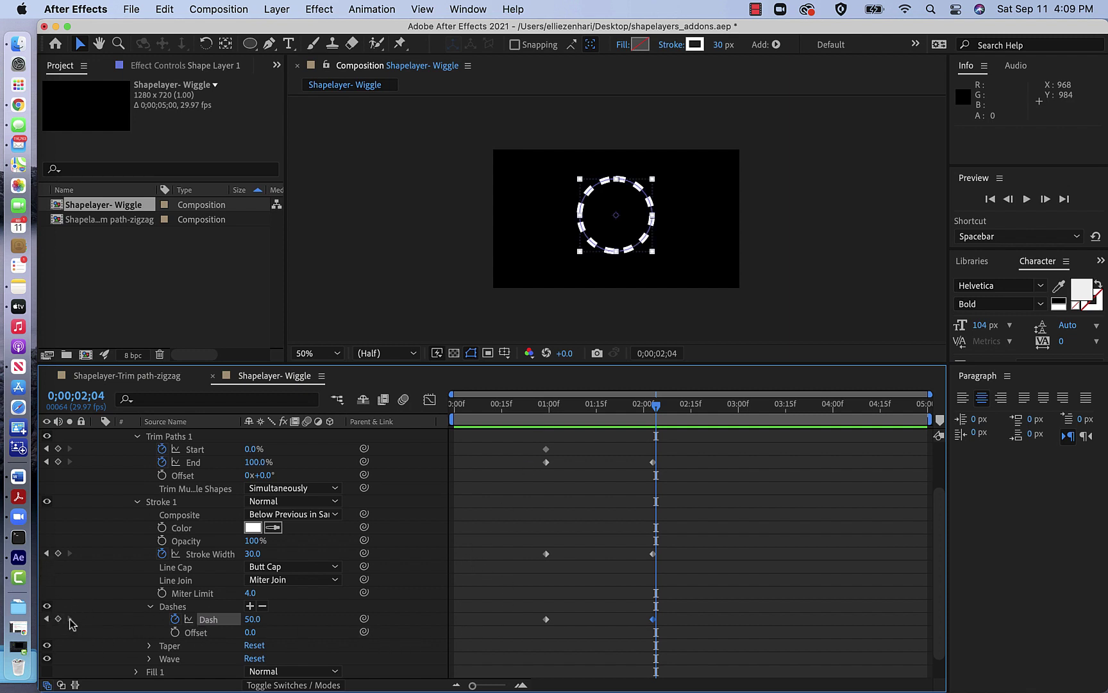
# - Move the first Dash keyframe to 0;00;01;13 and add a Dash keyframe of 0 at 0;00;00;29
pyautogui.click(46, 618)
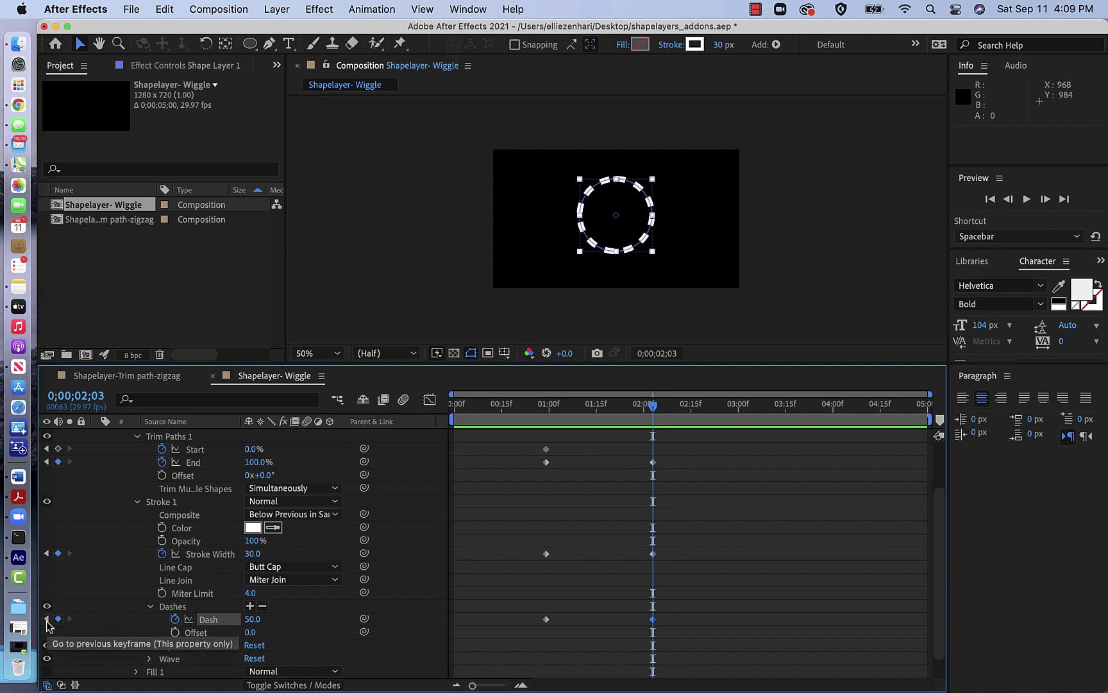
pyautogui.click(46, 618)
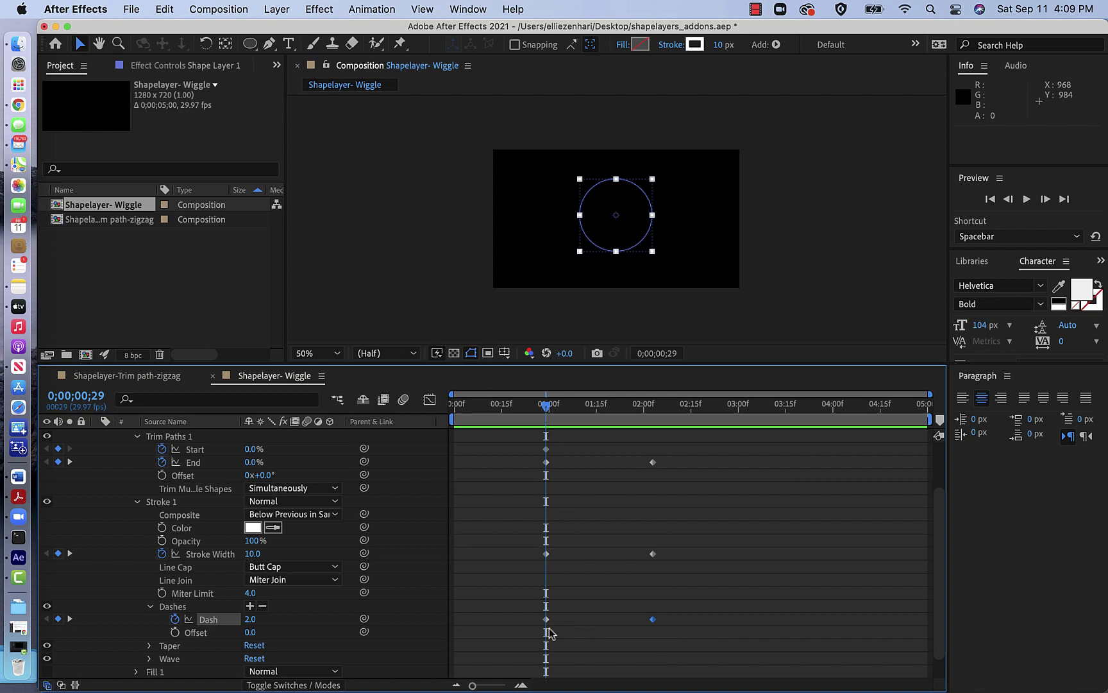
pyautogui.moveTo(547, 622); pyautogui.dragTo(590, 622)
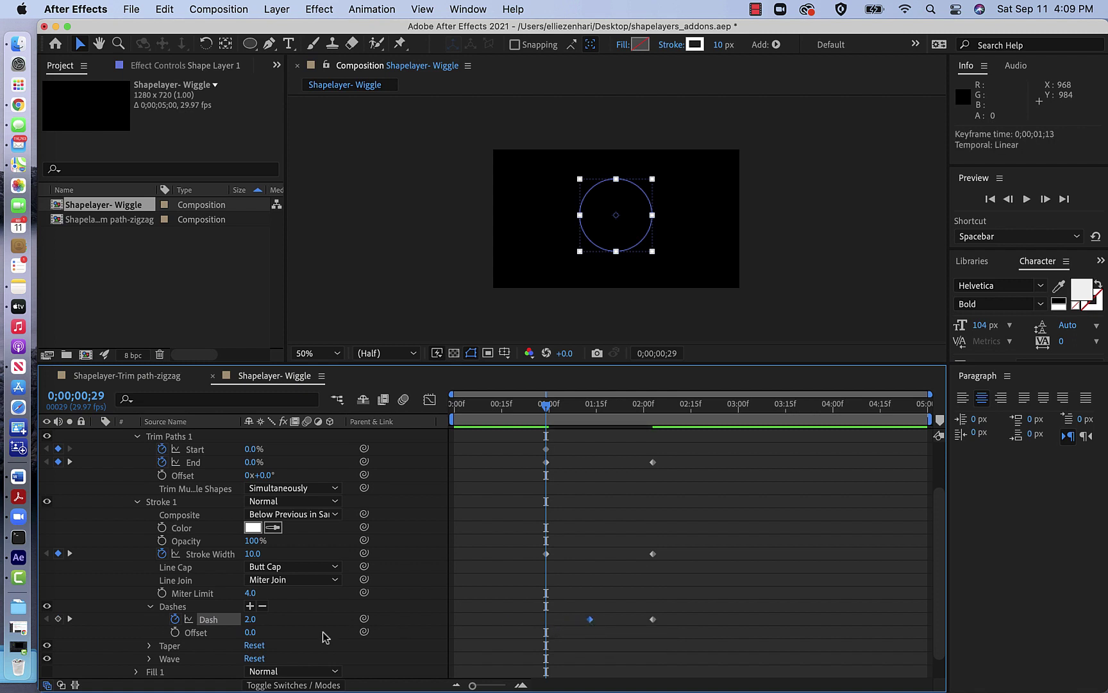
pyautogui.click(252, 620)
pyautogui.write('0')
pyautogui.press('Return')
# - Shift the middle Dash keyframe a few frames closer to the last one and preview the dash animation from 0;00;00;29
pyautogui.press('space')
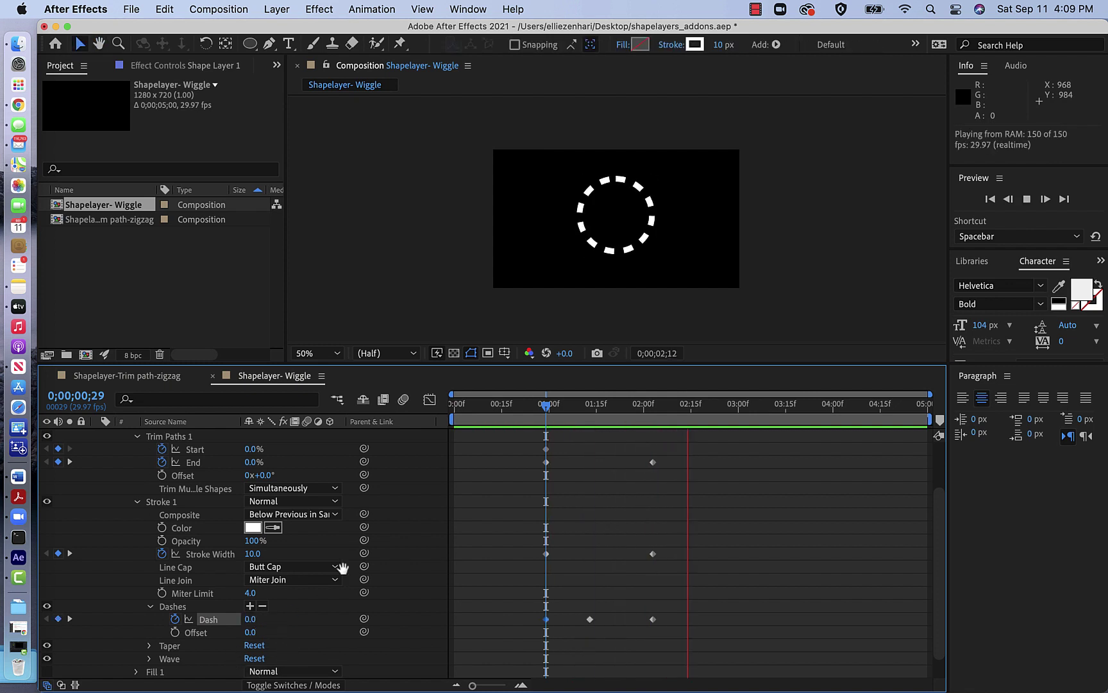
pyautogui.press('space')
pyautogui.moveTo(590, 619); pyautogui.dragTo(600, 619)
pyautogui.moveTo(698, 411); pyautogui.dragTo(545, 415)
pyautogui.press('space')
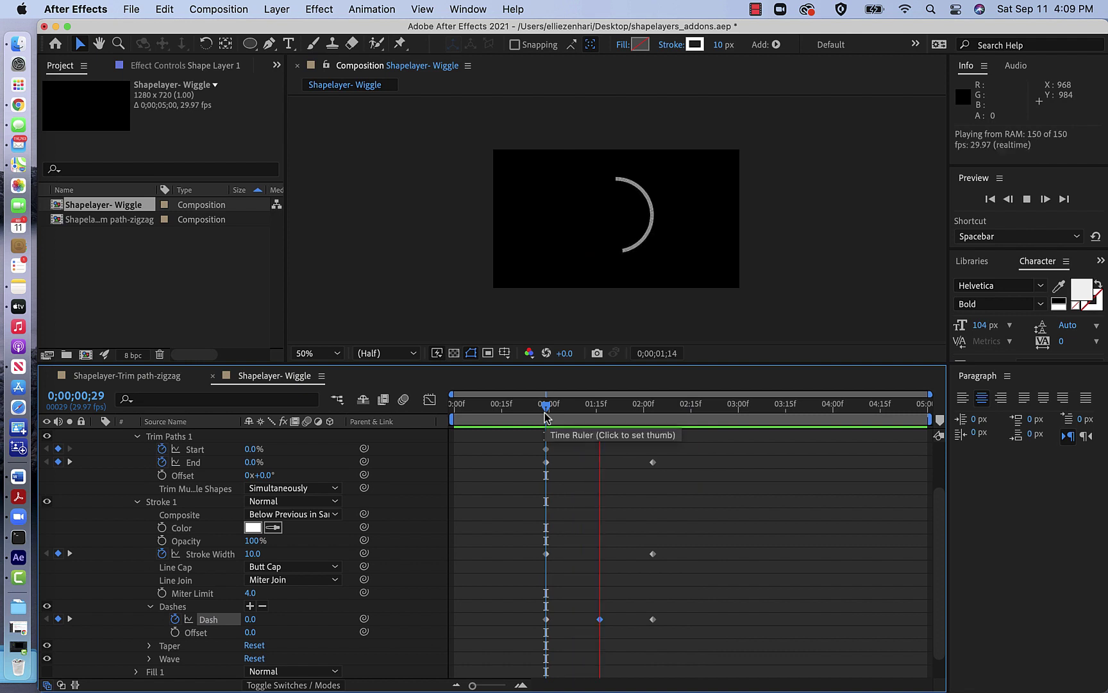
pyautogui.press('space')
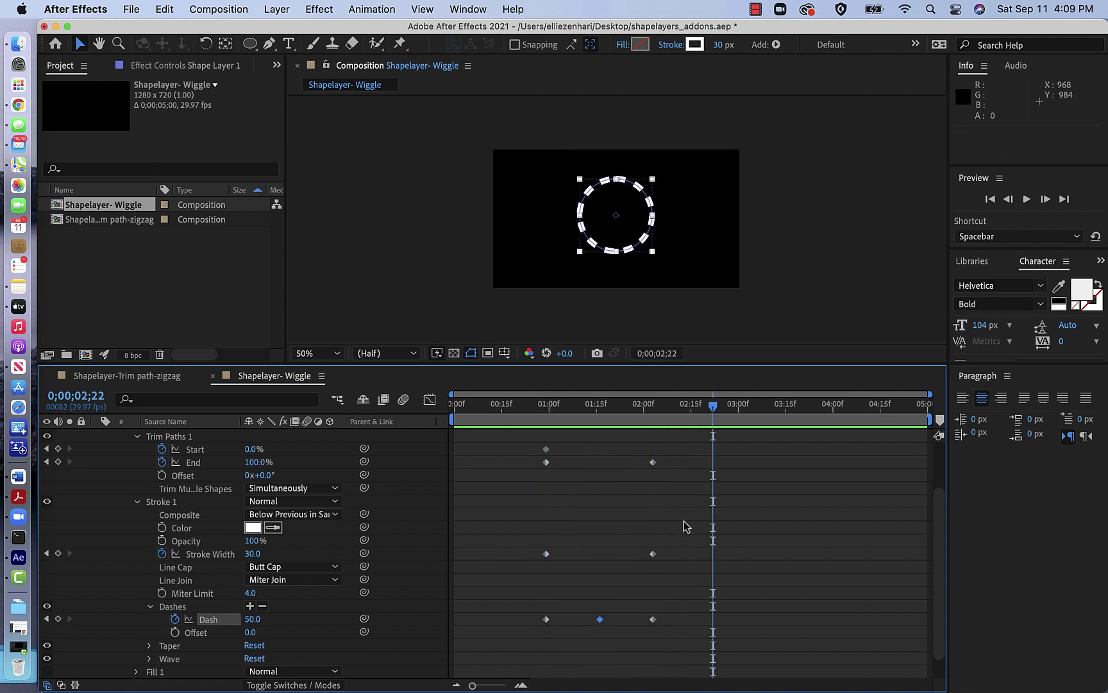
# - Go to 0;00;03;00, add Wiggle Paths to the circle's shape layer and reveal its settings
pyautogui.moveTo(712, 408)
pyautogui.mouseDown()
pyautogui.moveTo(595, 420)
pyautogui.moveTo(739, 446)
pyautogui.mouseUp()
pyautogui.scroll(-2, 523, 569)
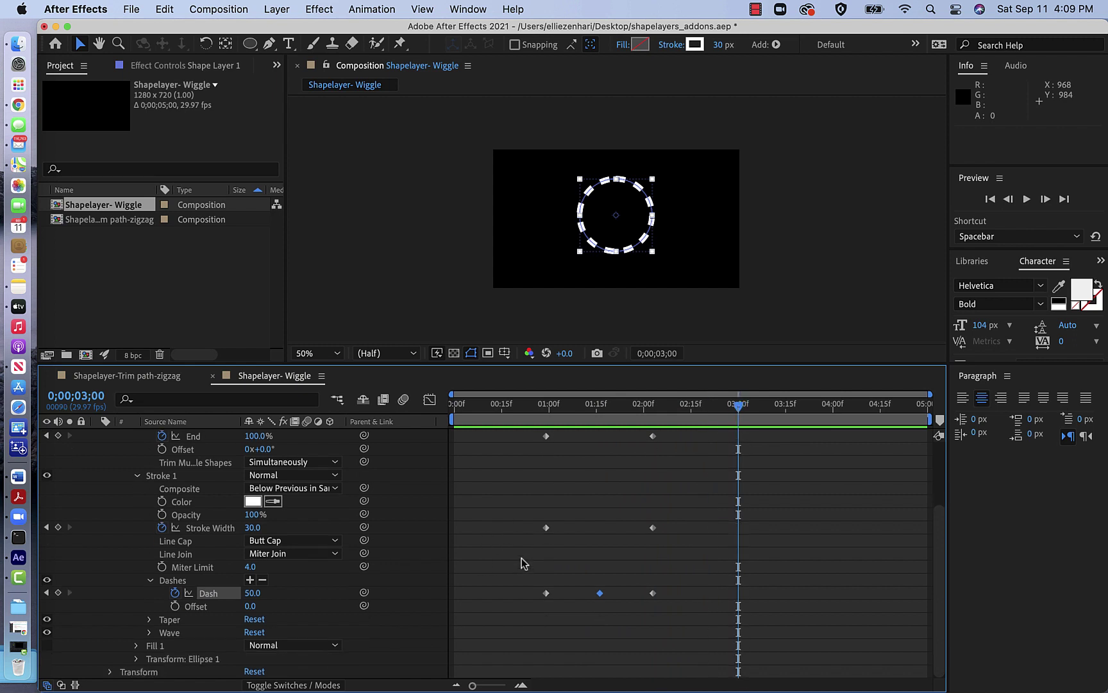
pyautogui.scroll(7, 521, 557)
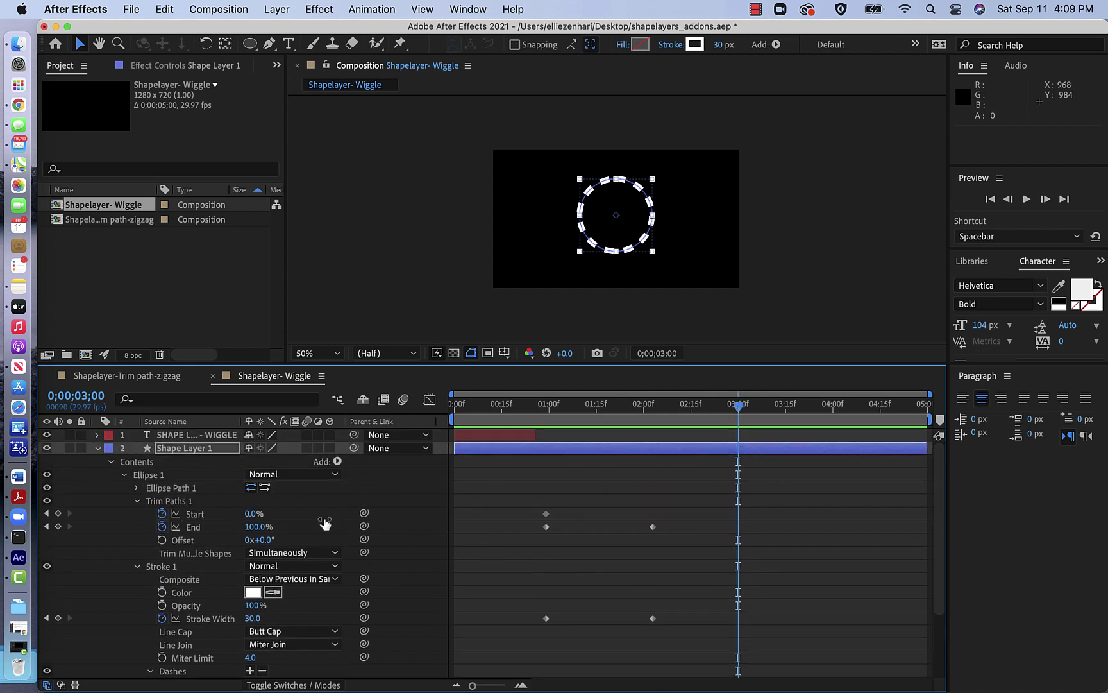
pyautogui.click(137, 567)
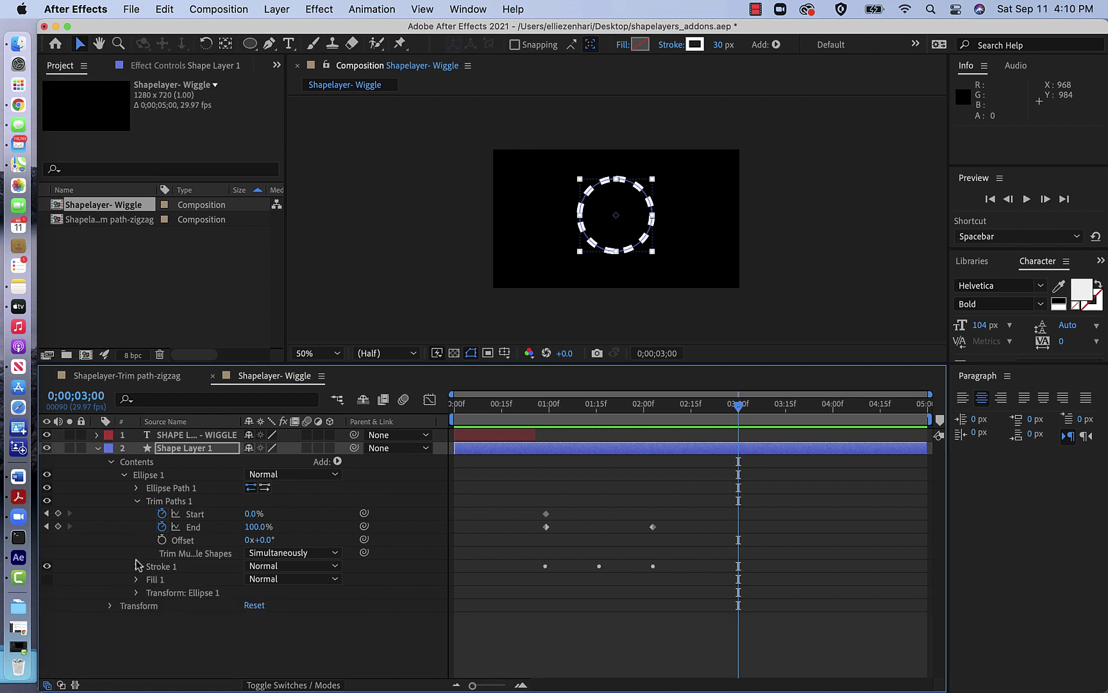
pyautogui.click(337, 462)
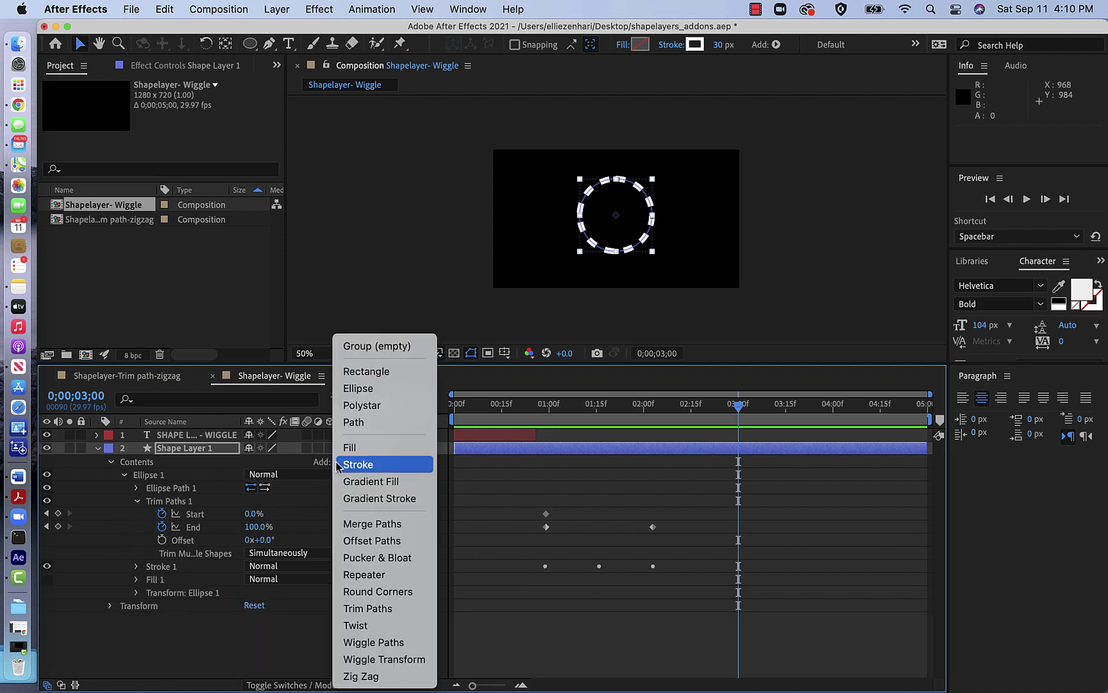
pyautogui.click(388, 649)
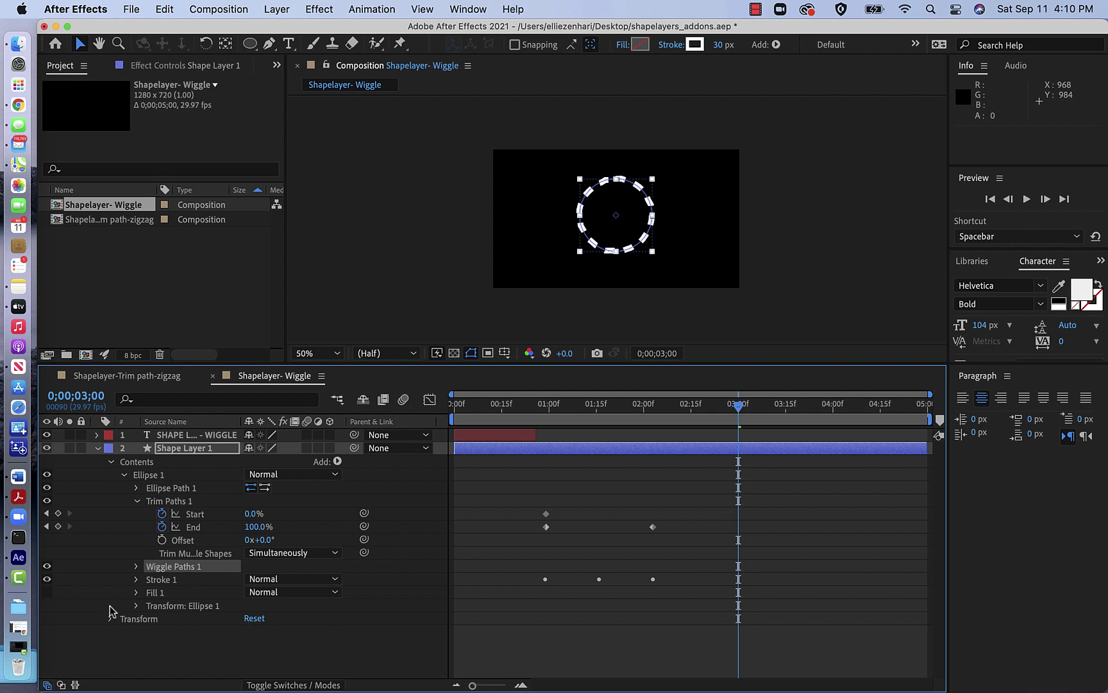
pyautogui.click(136, 566)
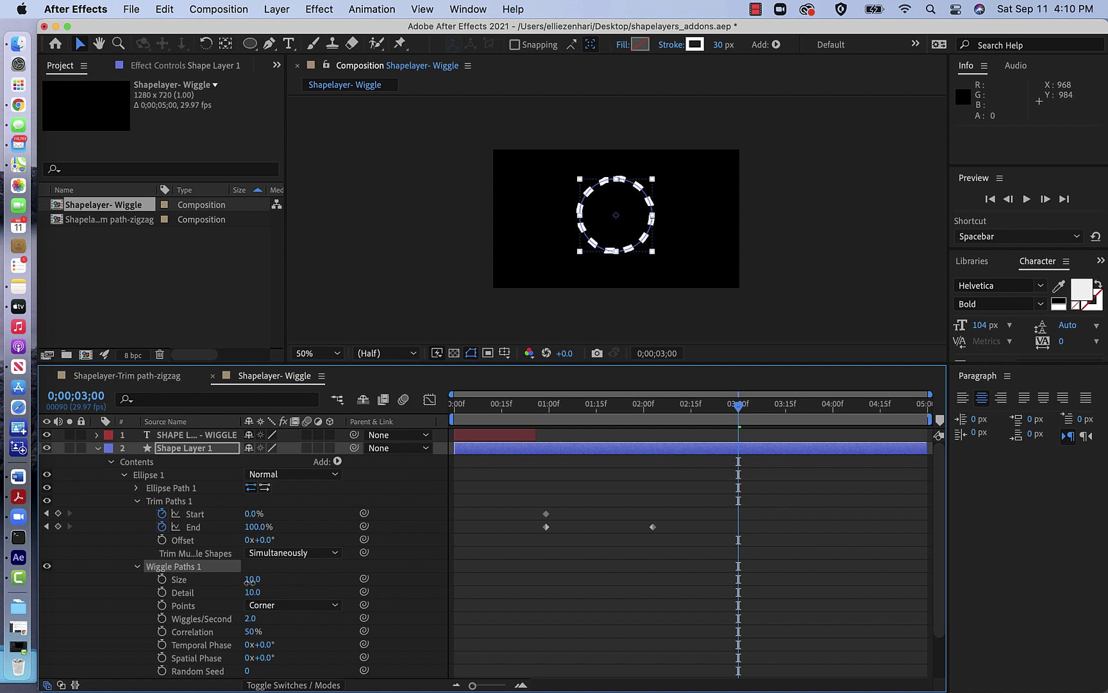
# - Set the Size of Wiggle Paths 1 to 69 and its Detail to 19
pyautogui.moveTo(248, 581); pyautogui.dragTo(315, 591)
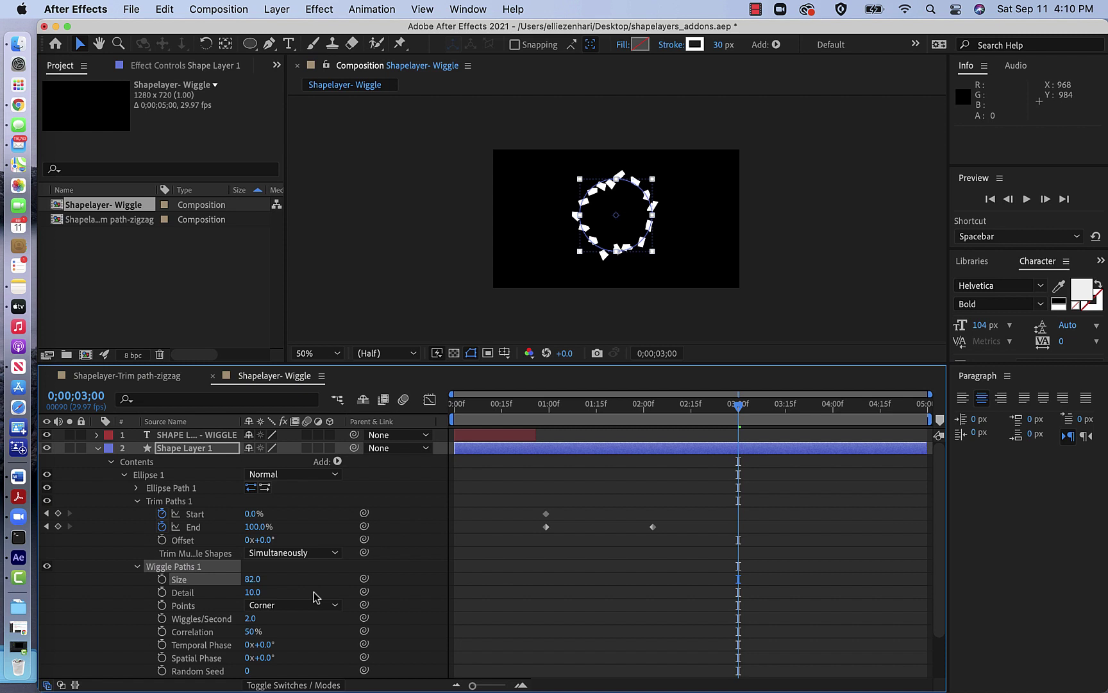
pyautogui.press('super+z')
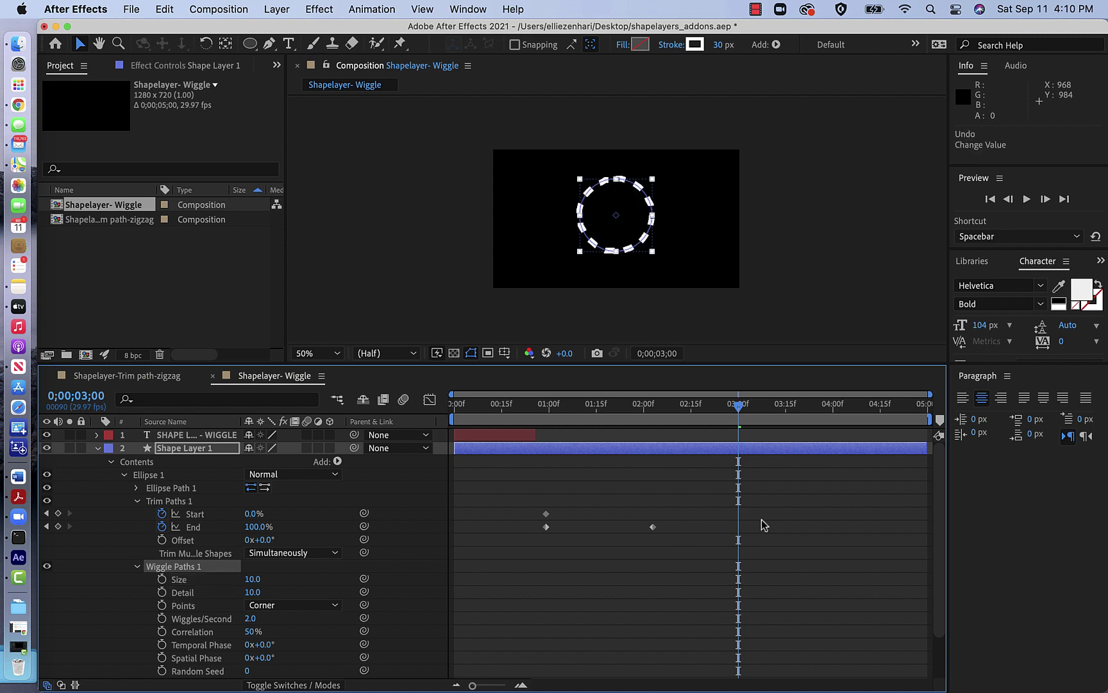
pyautogui.moveTo(737, 414); pyautogui.dragTo(681, 416)
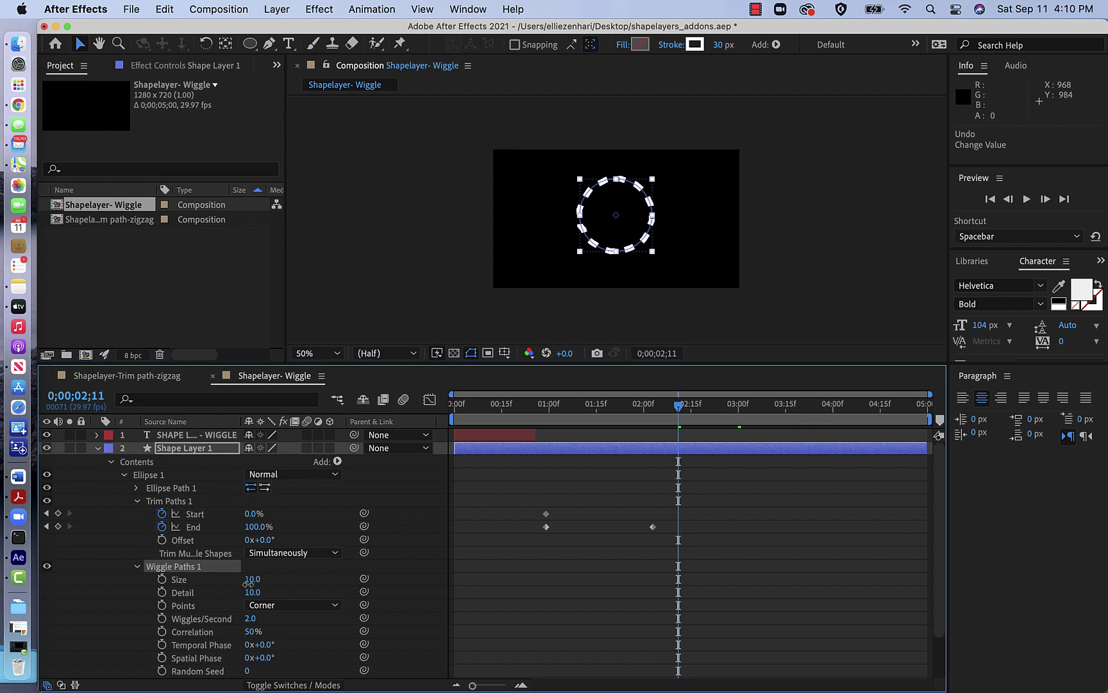
pyautogui.moveTo(248, 583)
pyautogui.mouseDown()
pyautogui.moveTo(293, 584)
pyautogui.moveTo(256, 597)
pyautogui.mouseUp()
# - Deselect the circle's layer and preview the wiggle animation from 0;00;00;27
pyautogui.click(675, 411)
pyautogui.moveTo(548, 411)
pyautogui.mouseDown()
pyautogui.moveTo(588, 421)
pyautogui.moveTo(539, 421)
pyautogui.mouseUp()
pyautogui.click(484, 514)
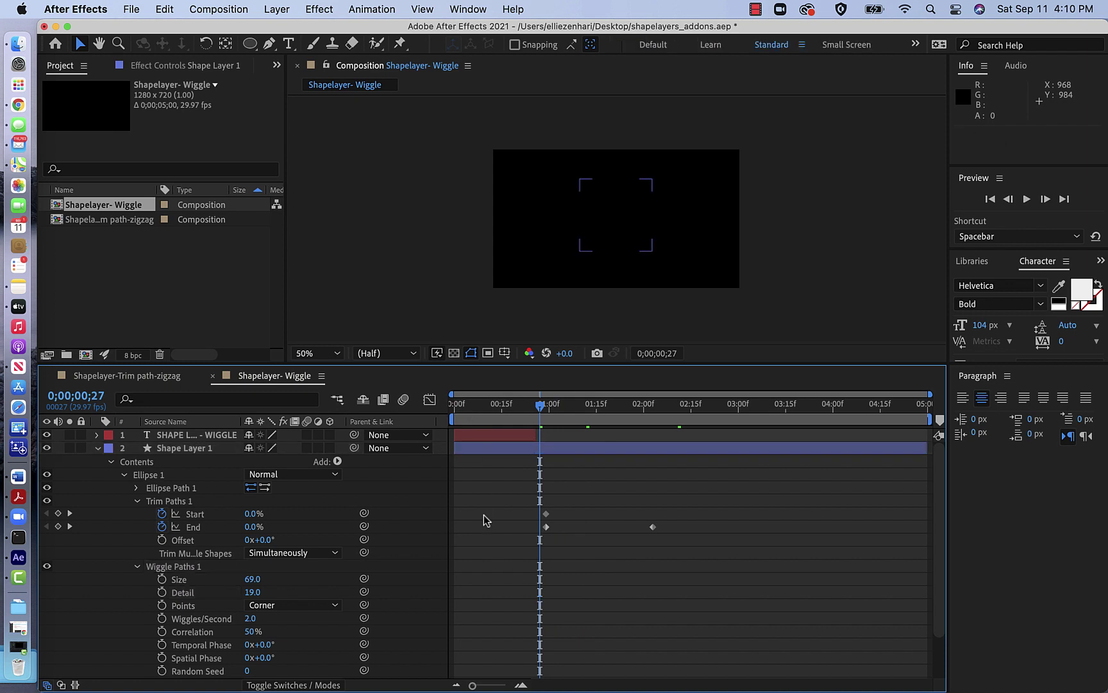
pyautogui.press('space')
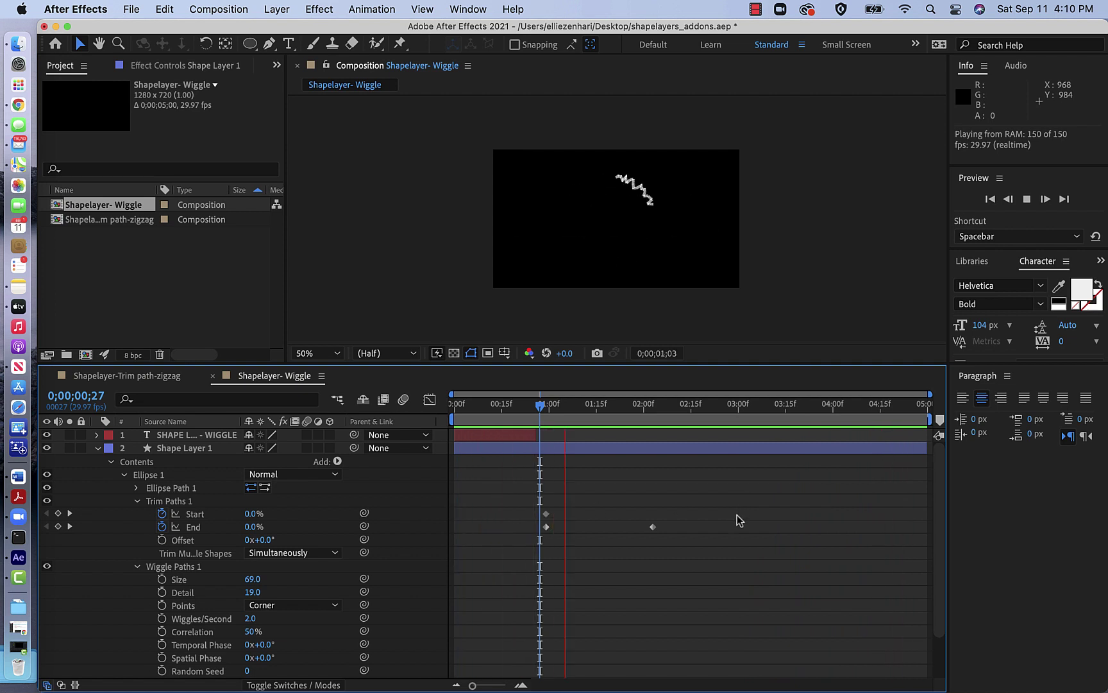
pyautogui.press('space')
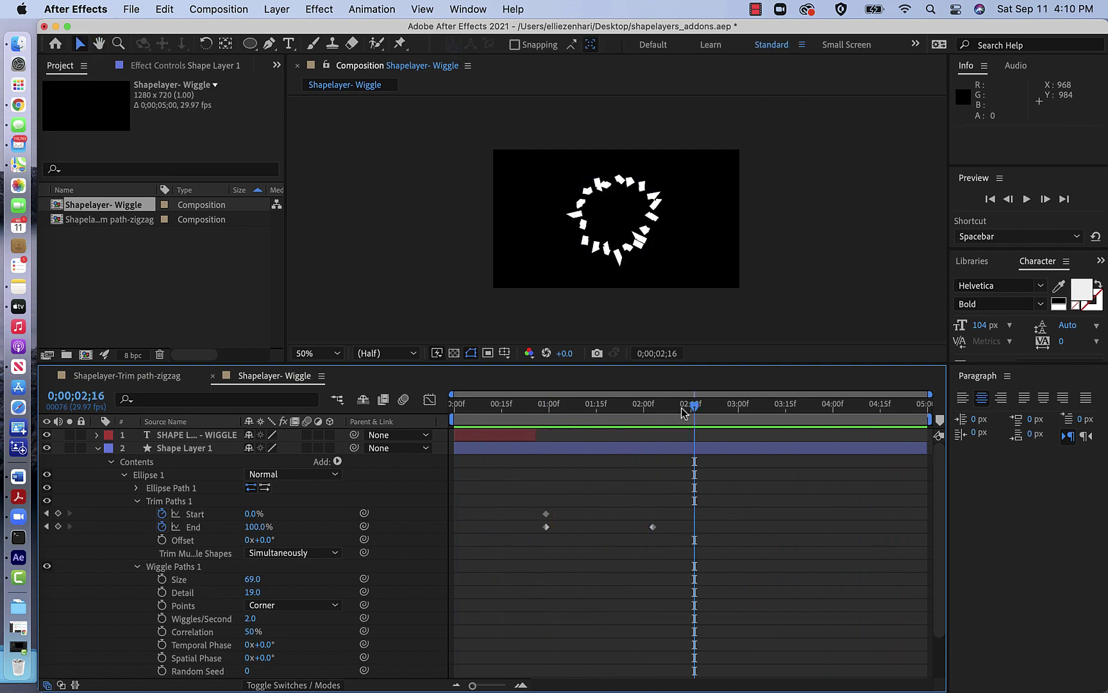
# - At 0;00;03;08, set the Wiggle Paths Size to 98, Detail to 49 and Wiggles/Second to 9
pyautogui.moveTo(698, 412); pyautogui.dragTo(763, 407)
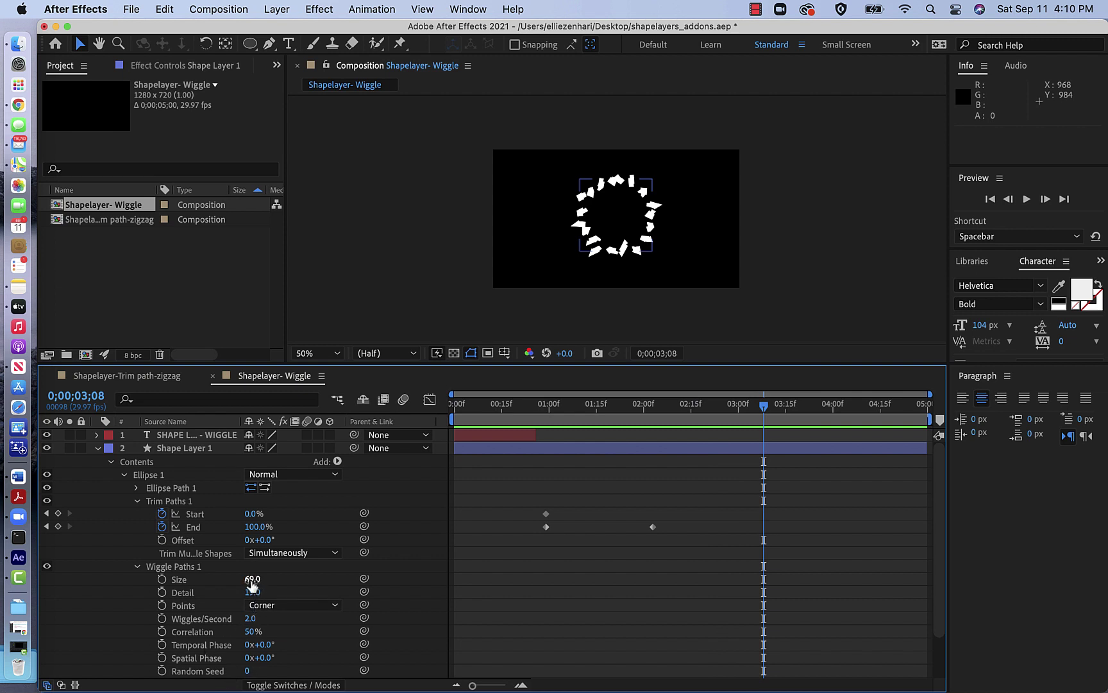
pyautogui.moveTo(250, 580); pyautogui.dragTo(242, 605)
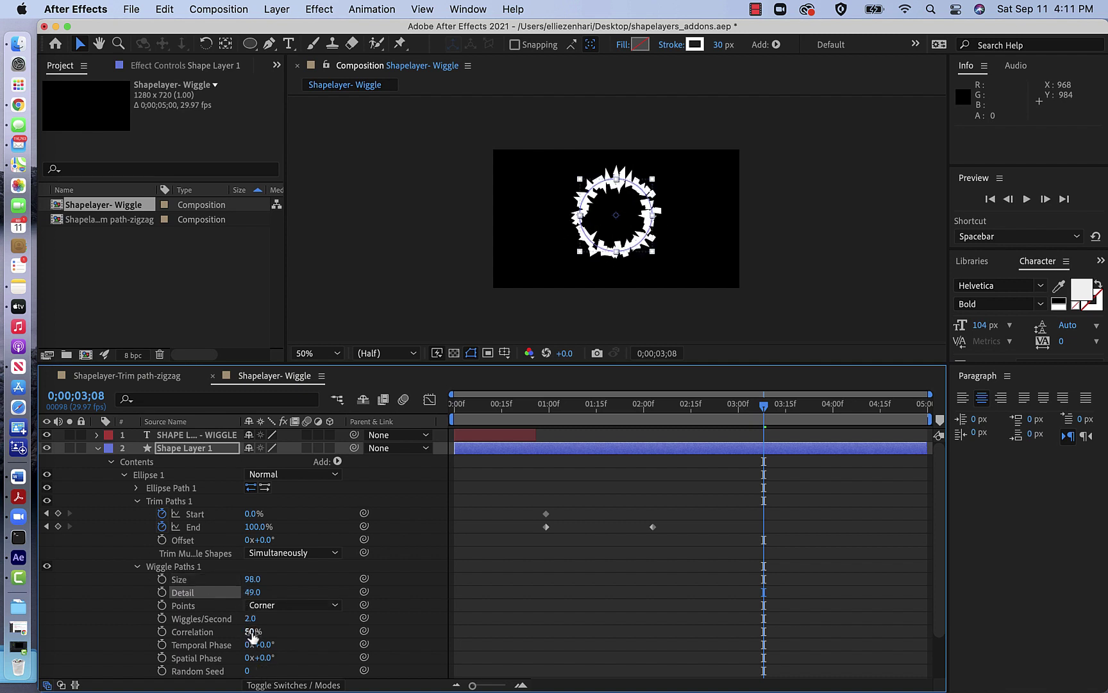
pyautogui.moveTo(250, 620); pyautogui.dragTo(256, 622)
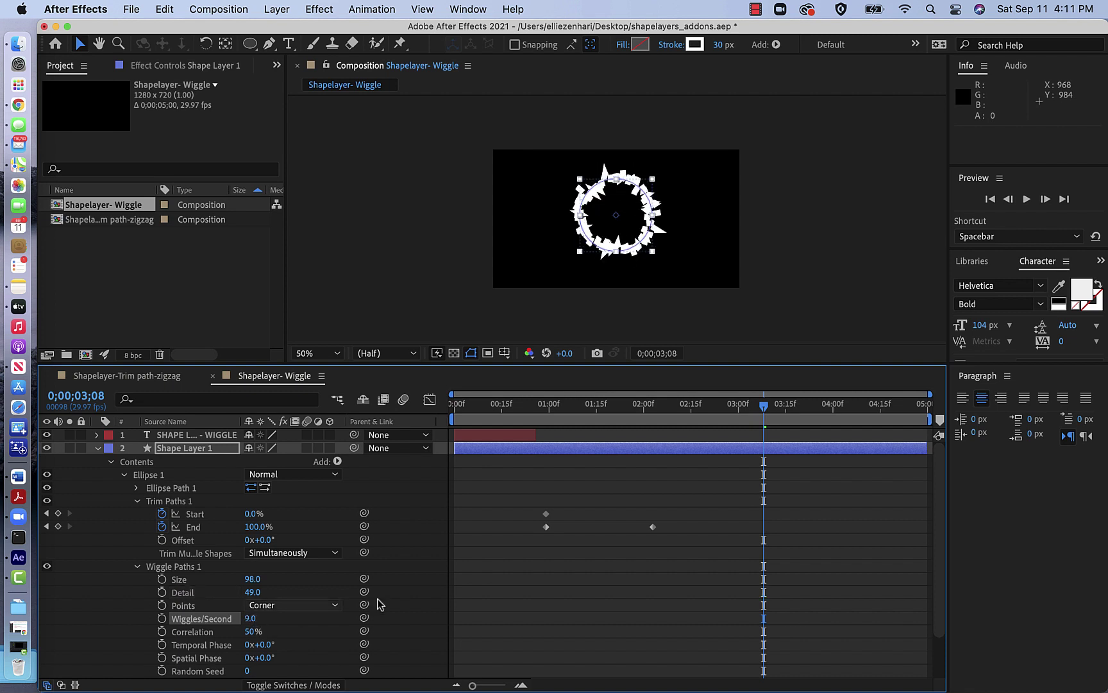
# - Start keyframing the Wiggle Paths Size, Detail, Points and Wiggles/Second at 0;00;03;08
pyautogui.click(161, 578)
pyautogui.click(162, 592)
pyautogui.click(162, 605)
pyautogui.click(162, 618)
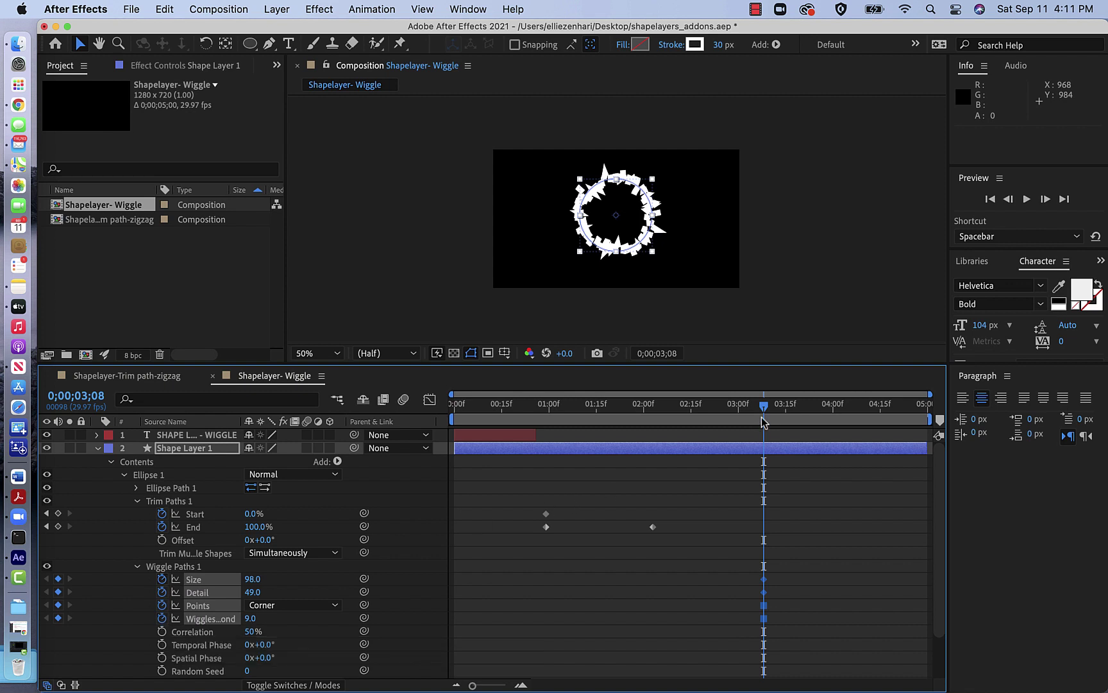
# - Keyframe the Wiggle Paths Size and Detail at 0 at 0;00;04;26 and preview the animation
pyautogui.moveTo(763, 414); pyautogui.dragTo(915, 443)
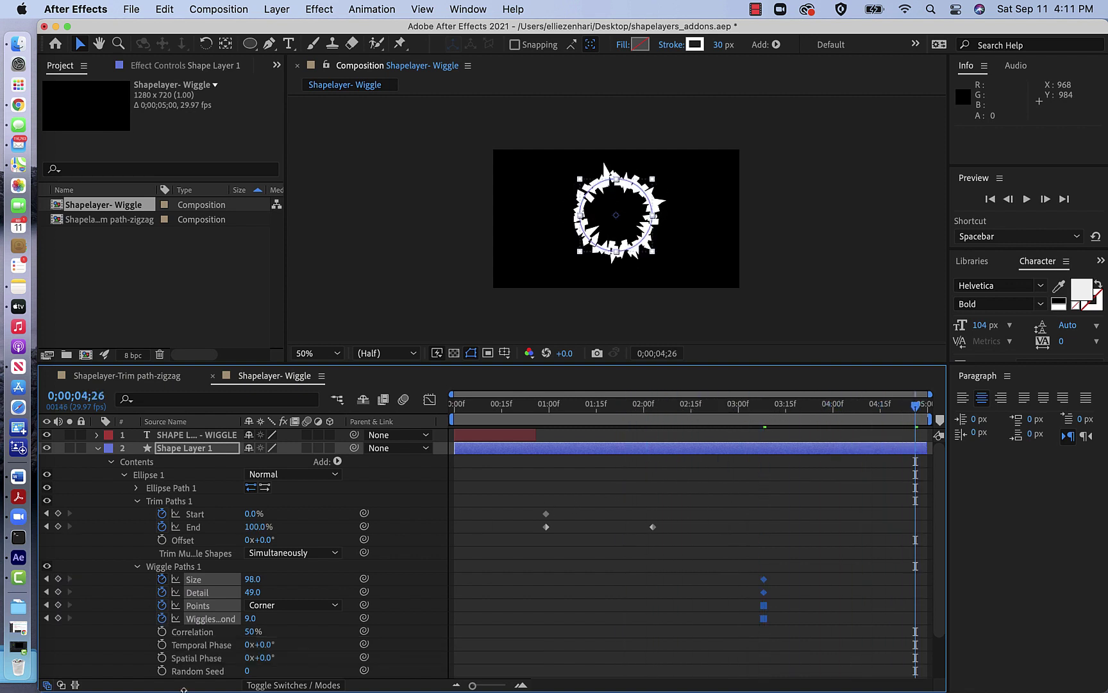
pyautogui.click(247, 580)
pyautogui.press('Return')
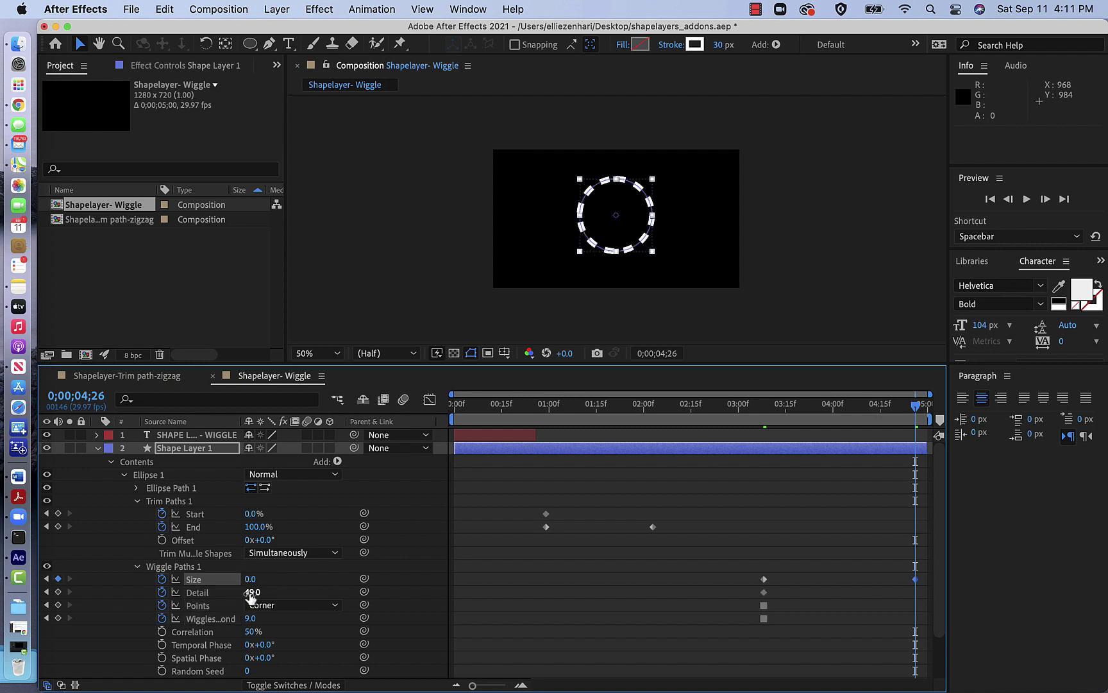
pyautogui.click(249, 599)
pyautogui.press('Return')
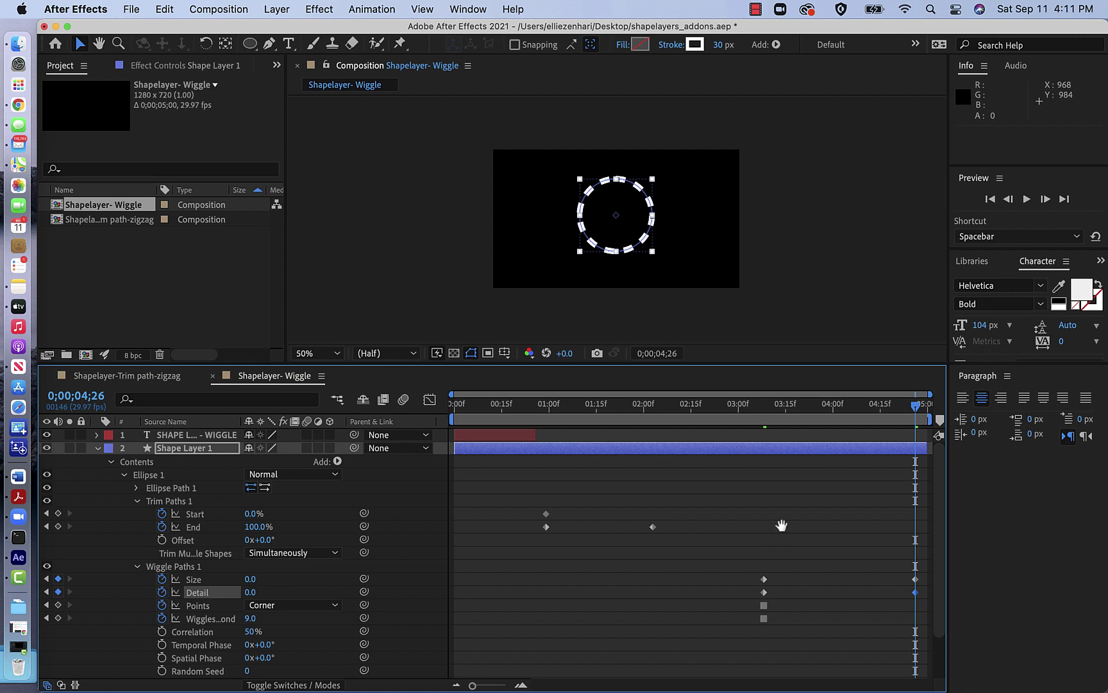
pyautogui.press('space')
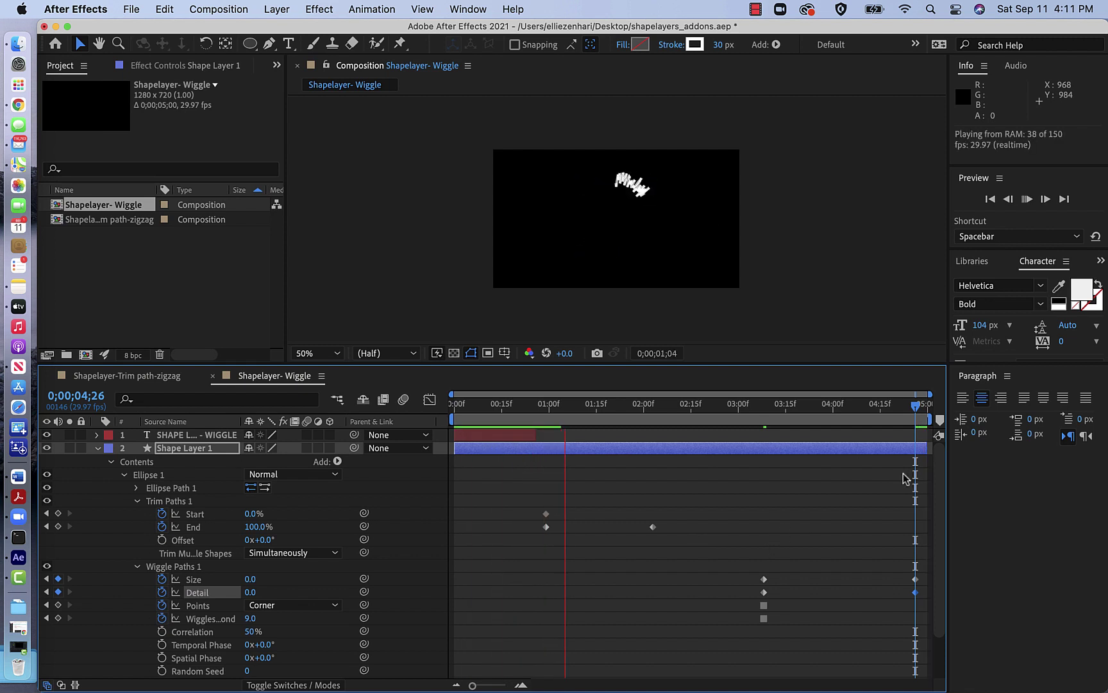
pyautogui.press('space')
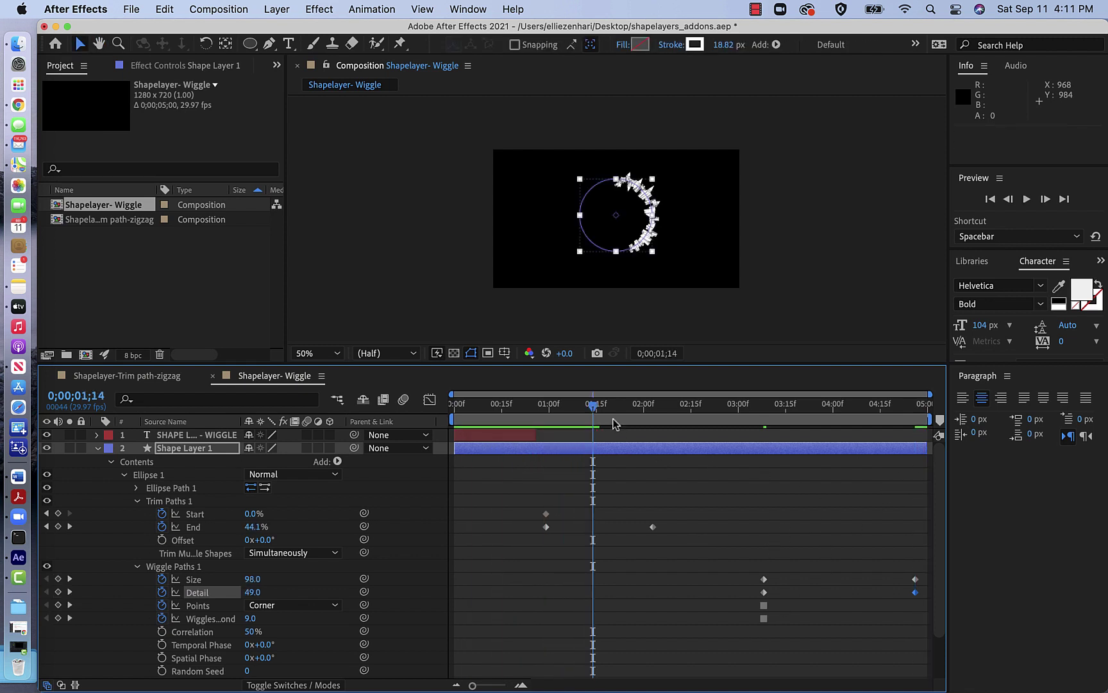
# - Add Wiggle Paths keyframes at 0;00;00;26 with Size and Detail both set to 0
pyautogui.moveTo(592, 411); pyautogui.dragTo(537, 410)
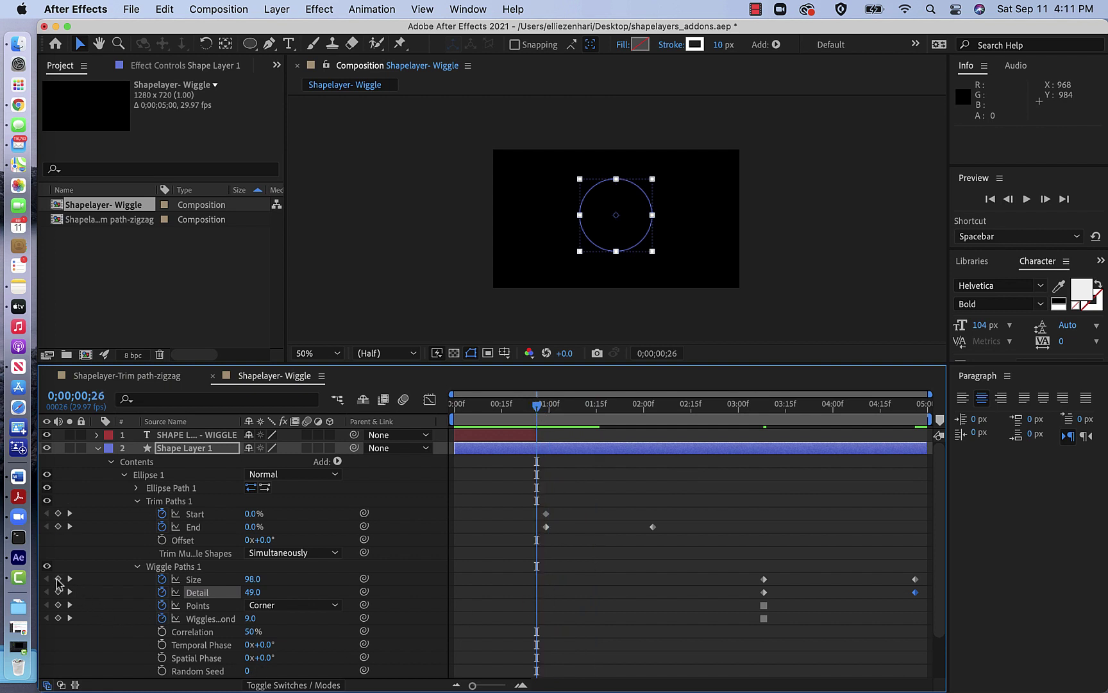
pyautogui.click(58, 579)
pyautogui.click(58, 591)
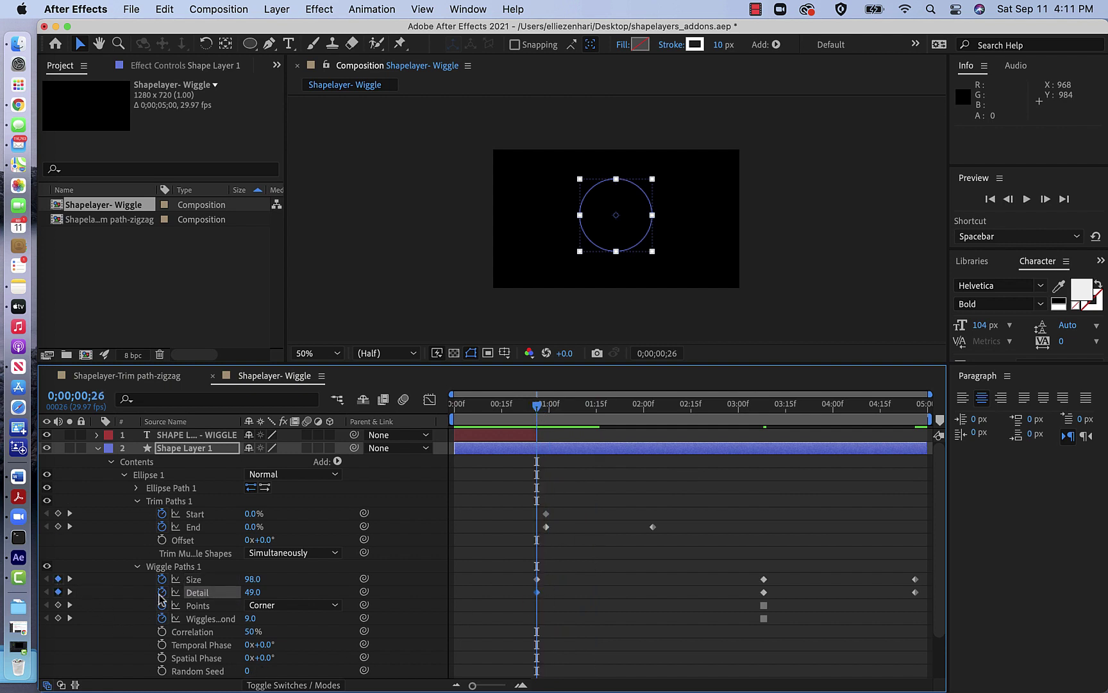
pyautogui.click(254, 579)
pyautogui.write('0')
pyautogui.press('Tab')
pyautogui.write('0')
pyautogui.press('Return')
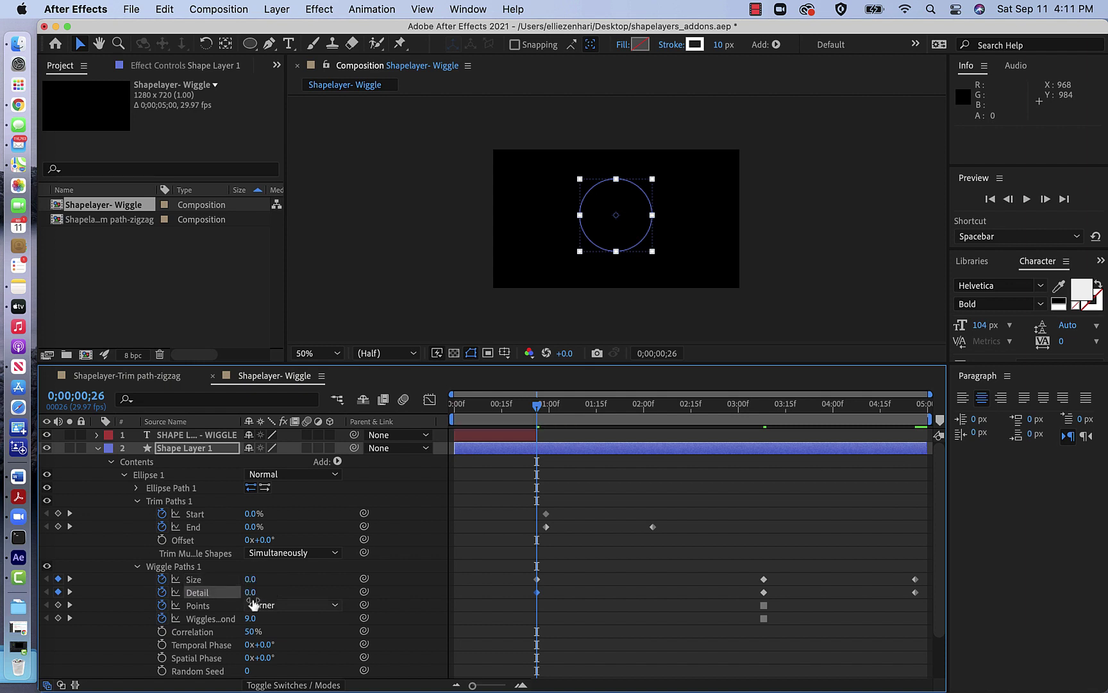
# - Preview the animation, shift the first Wiggle Paths Size and Detail keyframes slightly earlier, and paste copies of them at about 0;00;01;05
pyautogui.press('space')
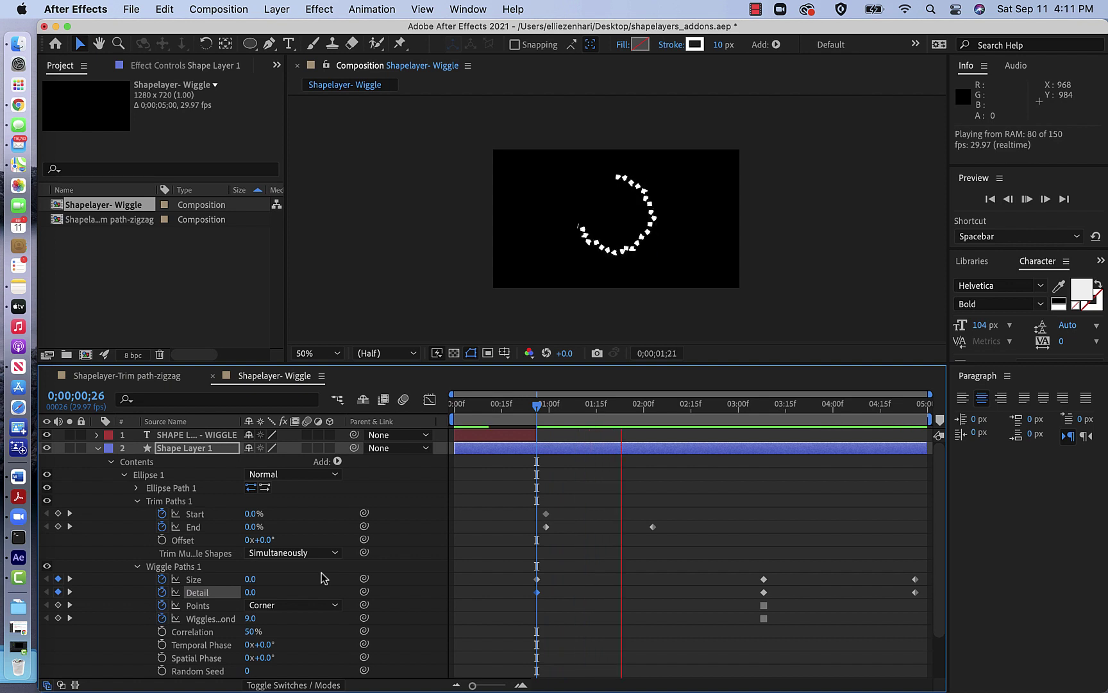
pyautogui.press('space')
pyautogui.moveTo(521, 567)
pyautogui.mouseDown()
pyautogui.moveTo(540, 597)
pyautogui.moveTo(546, 585)
pyautogui.moveTo(527, 582)
pyautogui.moveTo(506, 599)
pyautogui.mouseUp()
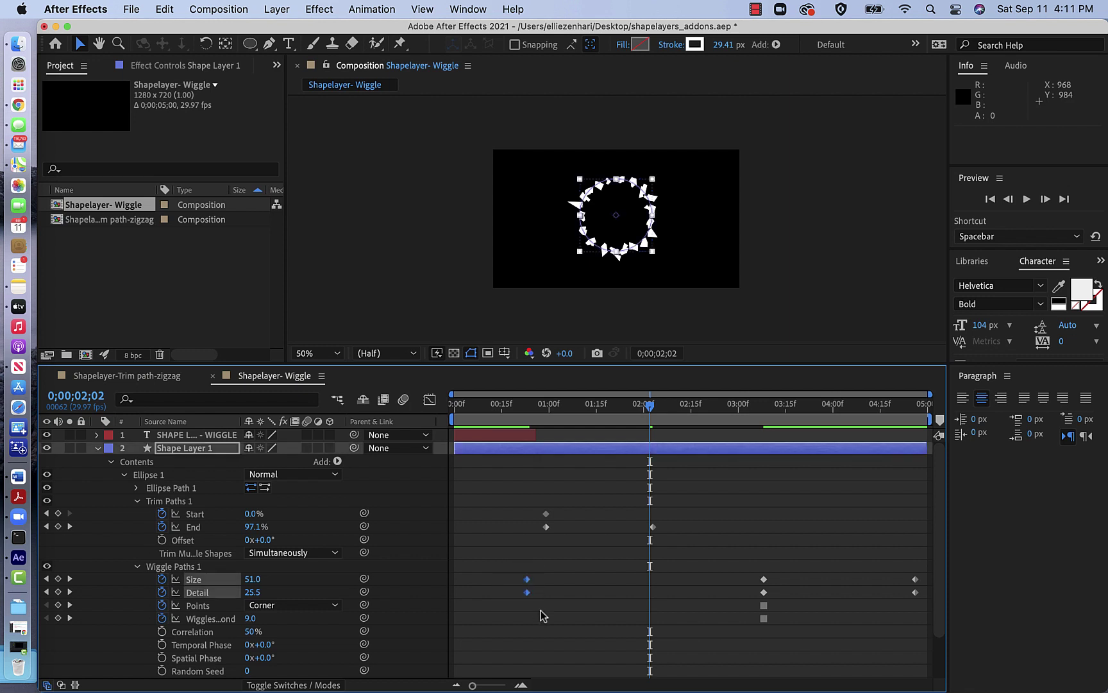
pyautogui.press('super+c')
pyautogui.moveTo(646, 416); pyautogui.dragTo(538, 412)
pyautogui.press('super+v')
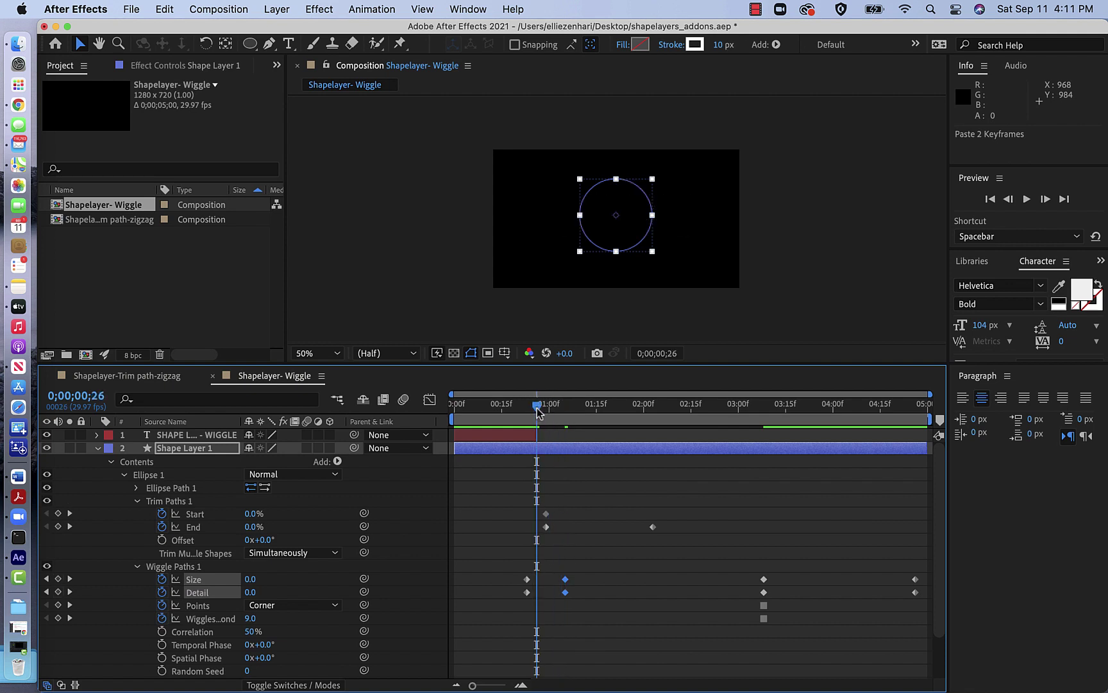
# - Move the copied Size and Detail keyframes to 0;00;01;23, nudge the final pair slightly later, and preview the animation
pyautogui.press('space')
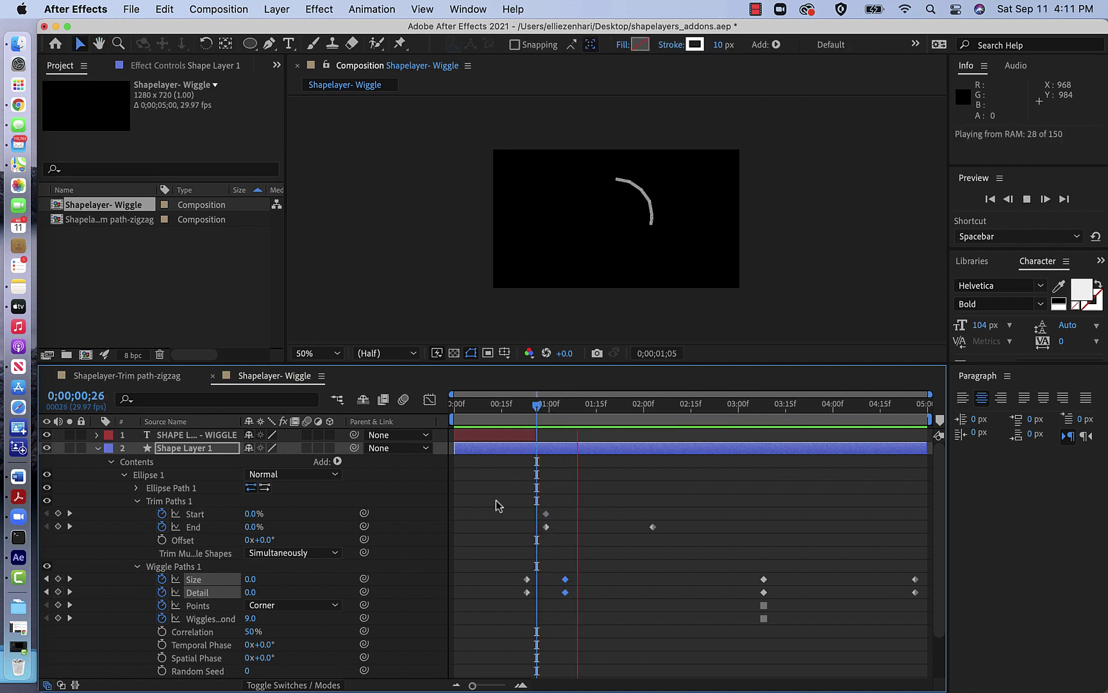
pyautogui.moveTo(564, 603); pyautogui.dragTo(621, 583)
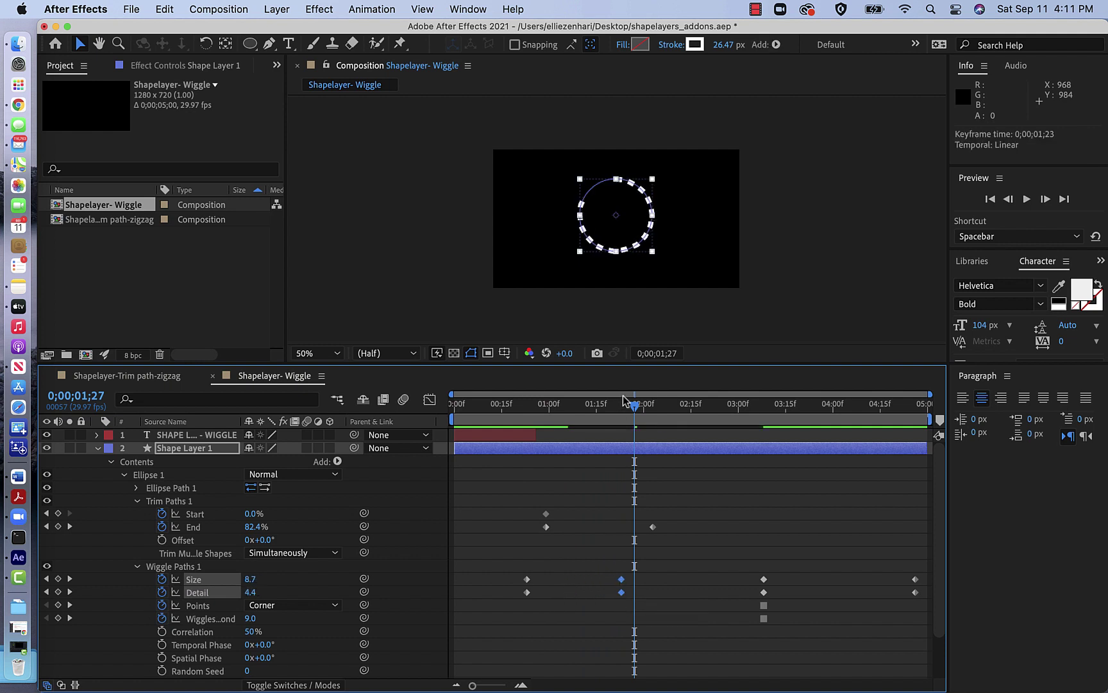
pyautogui.click(571, 408)
pyautogui.press('space')
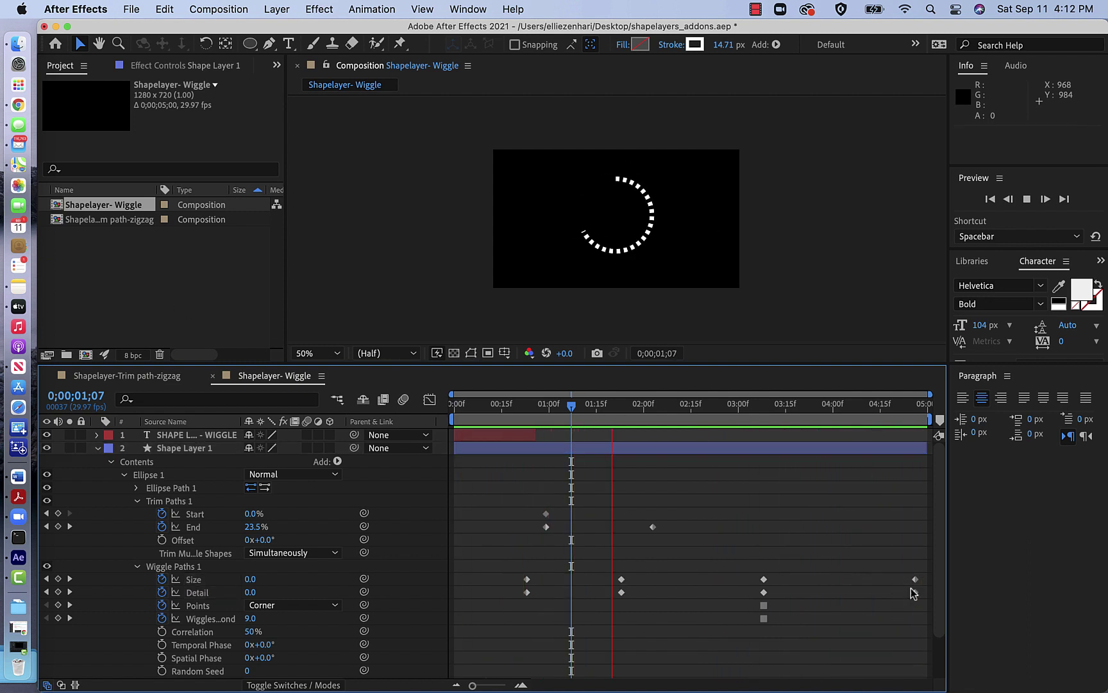
pyautogui.moveTo(910, 573); pyautogui.dragTo(924, 598)
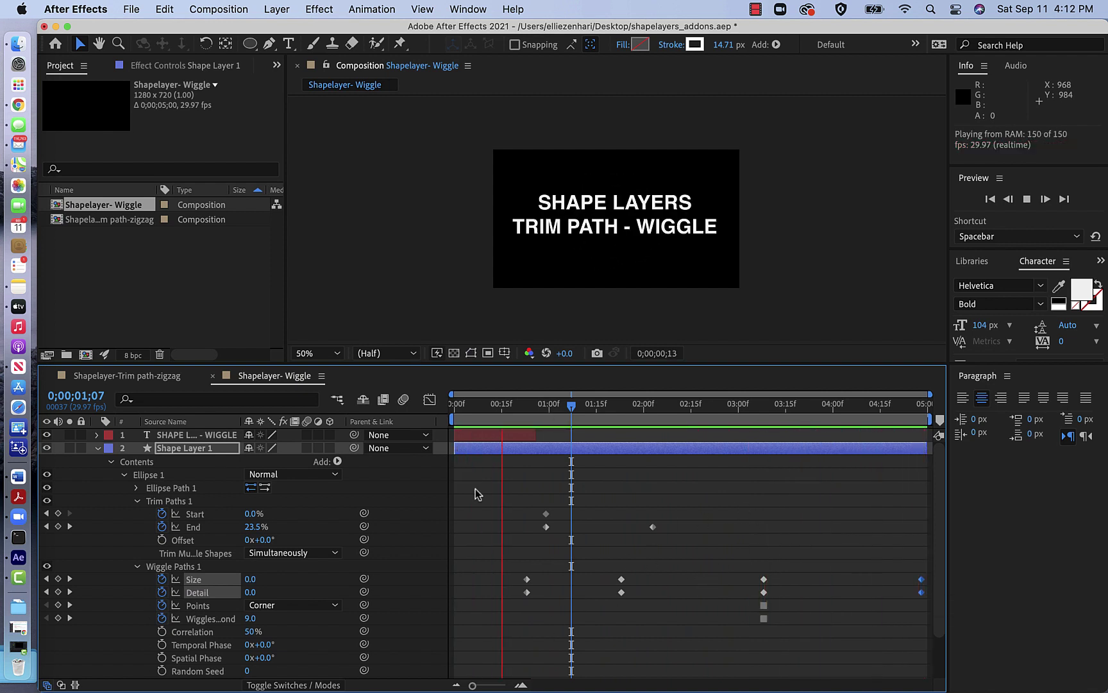
# - Create a new 1280 x 720 composition with a duration of 0;00;05;00
pyautogui.click(219, 9)
pyautogui.click(96, 150)
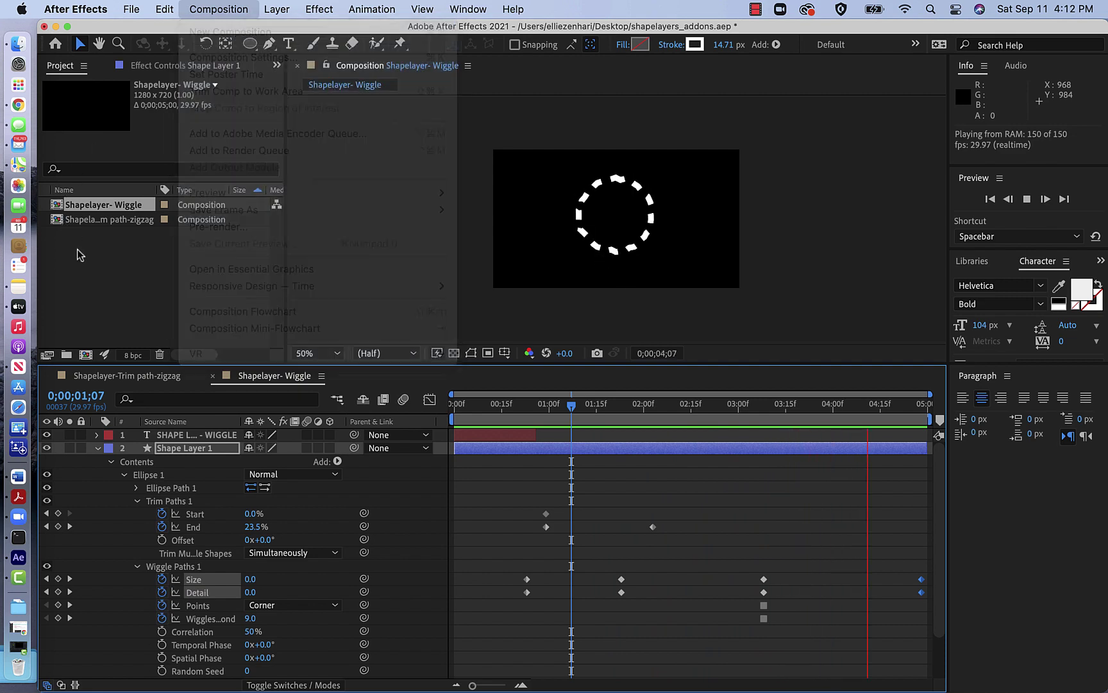
pyautogui.click(85, 355)
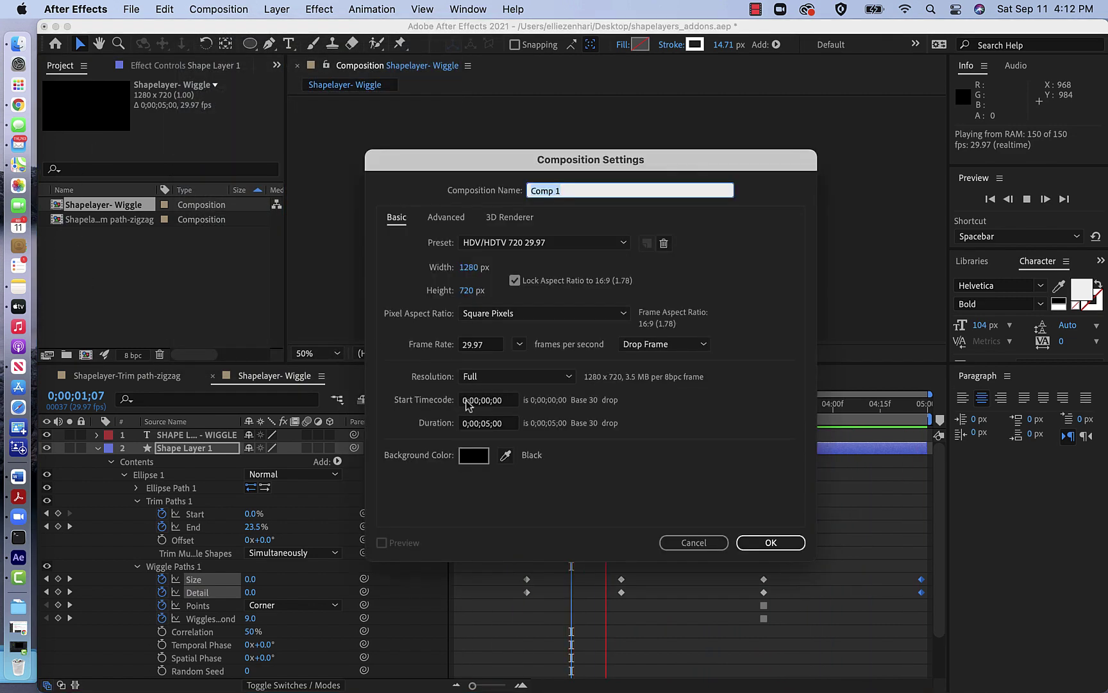
pyautogui.click(769, 543)
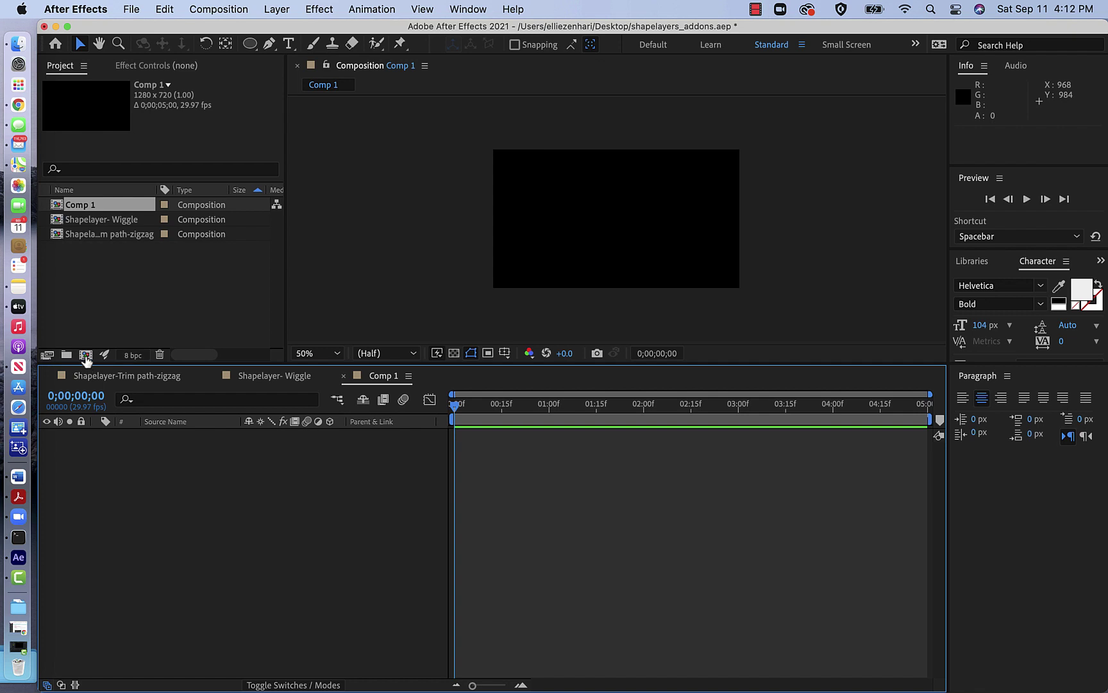
# - Create another 1280 x 720 composition with the duration set to 0;00;10;00
pyautogui.click(85, 354)
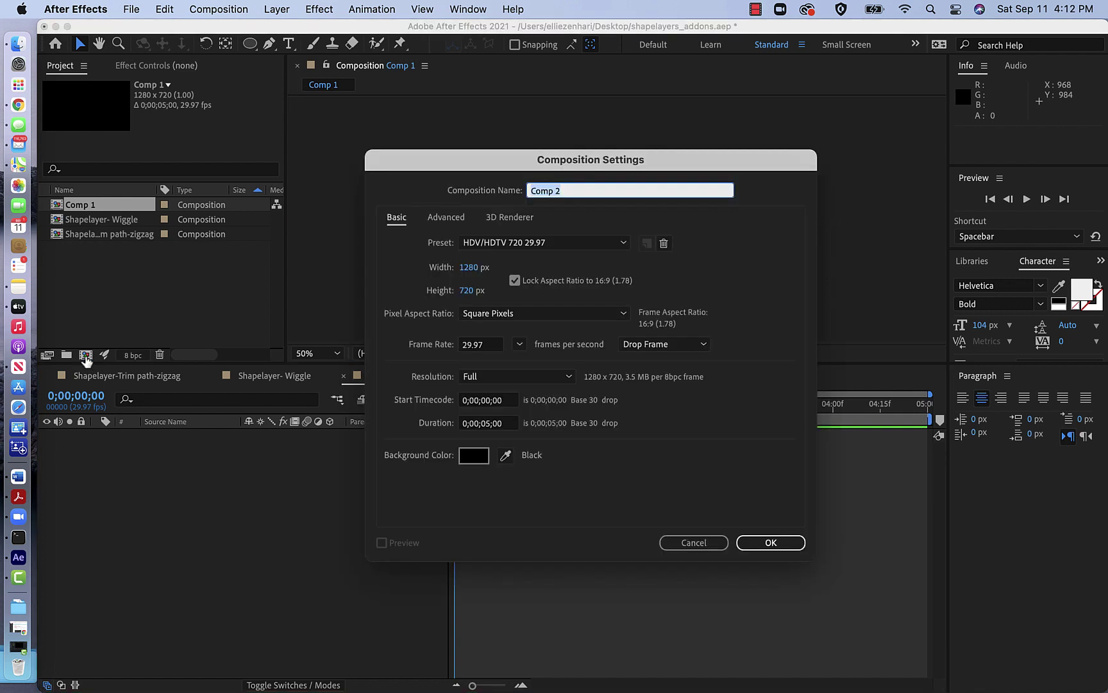
pyautogui.click(484, 423)
pyautogui.moveTo(490, 424); pyautogui.dragTo(481, 424)
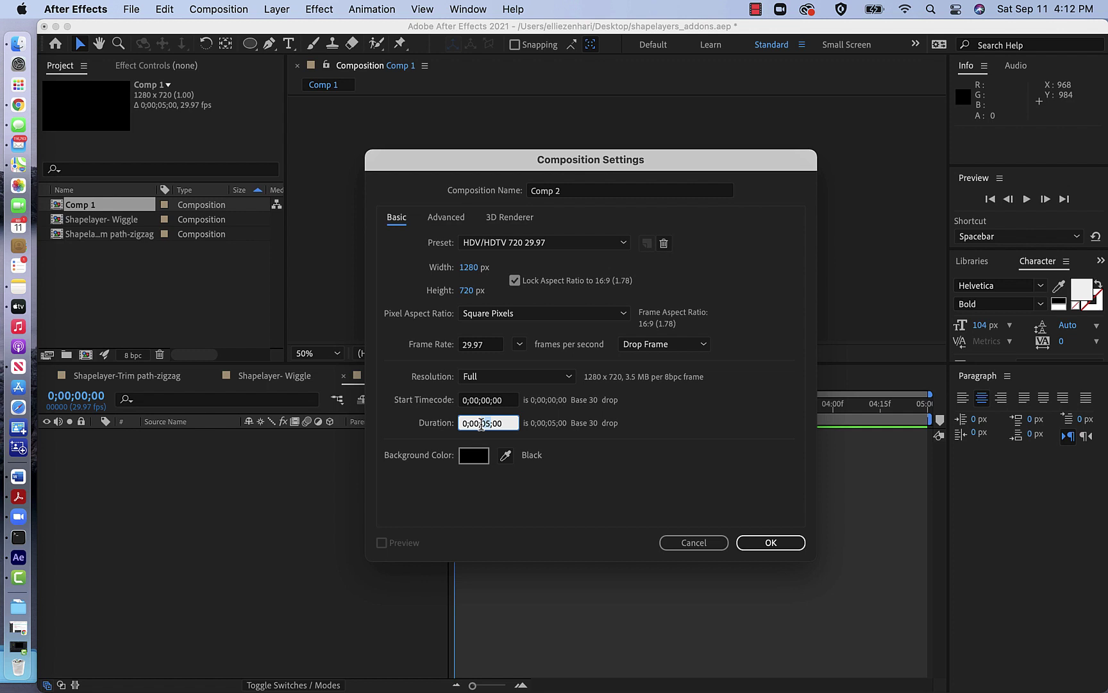
pyautogui.write('10')
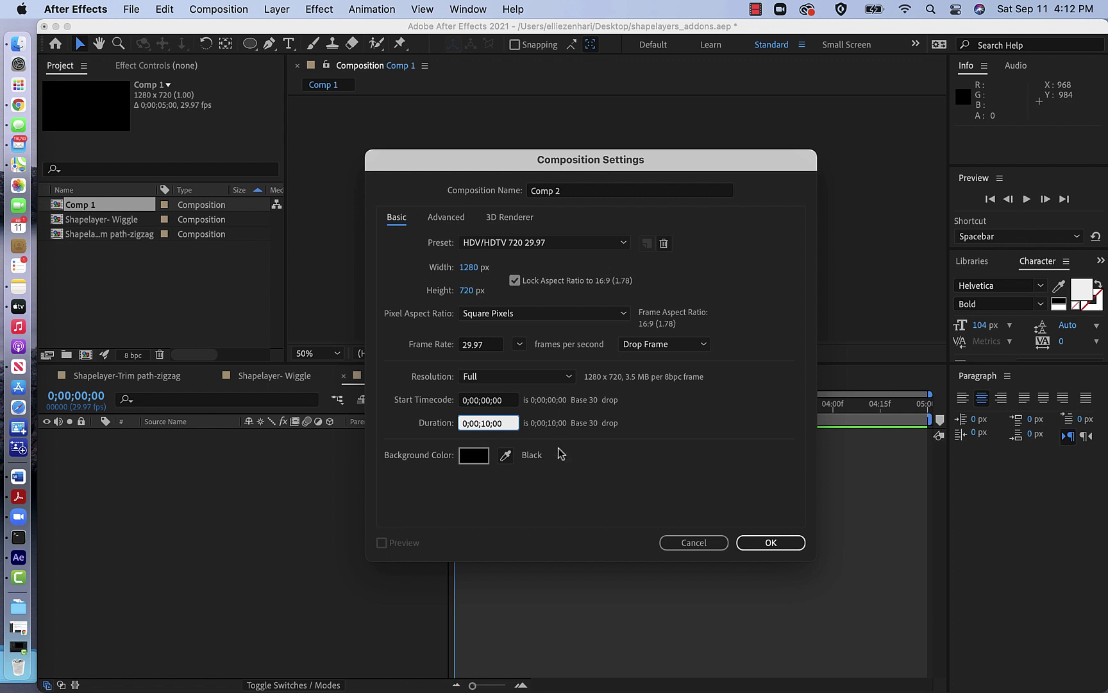
pyautogui.click(770, 544)
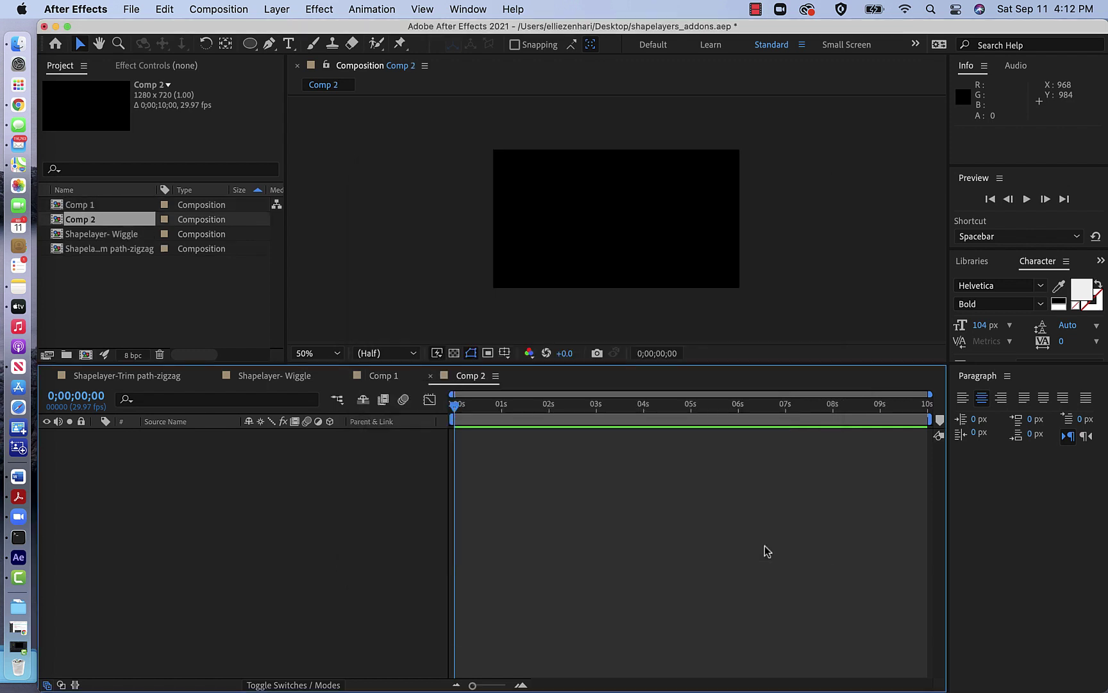
# - Rename the ten-second composition Comp 2 as final_comp
pyautogui.doubleClick(52, 207)
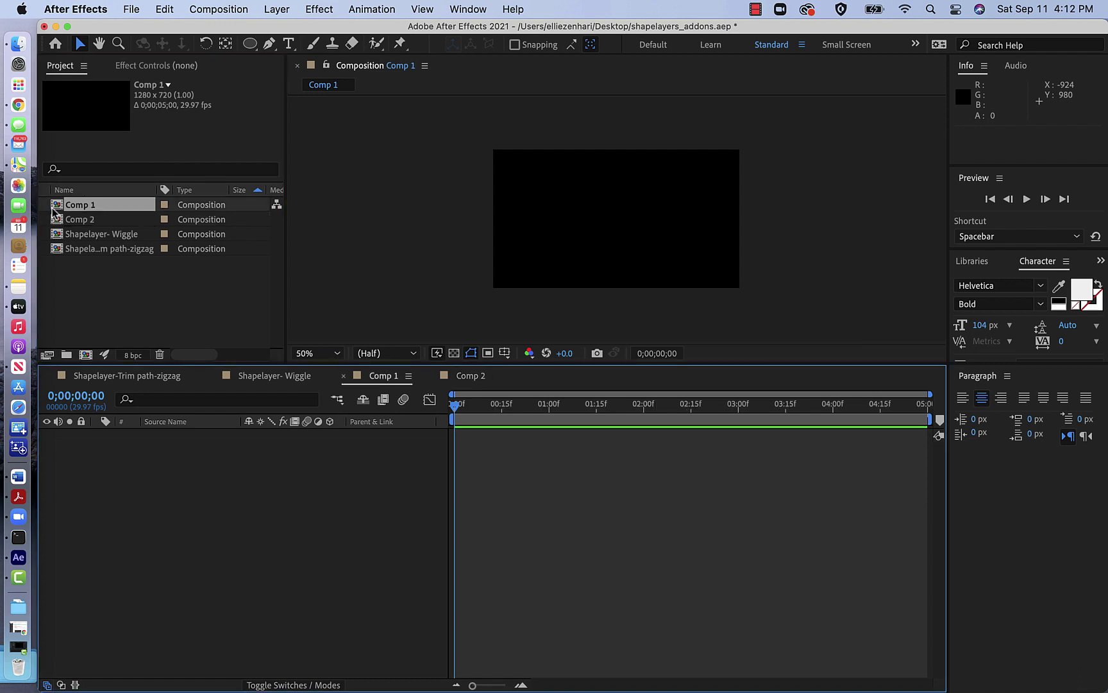
pyautogui.click(82, 222)
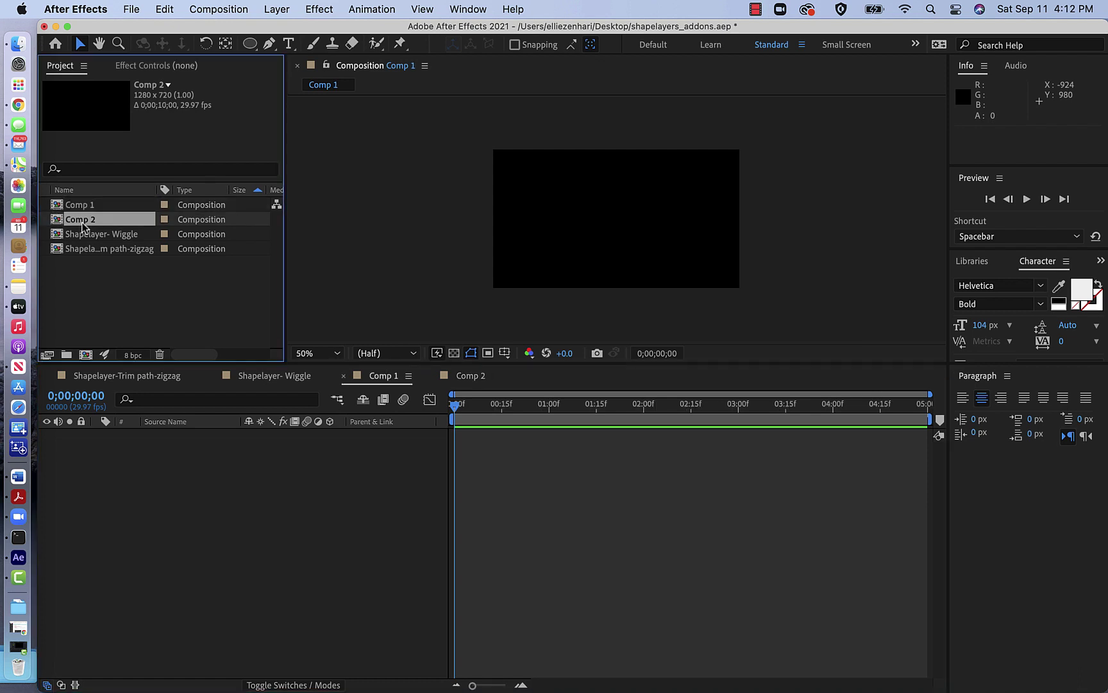
pyautogui.press('Return')
pyautogui.write('fin')
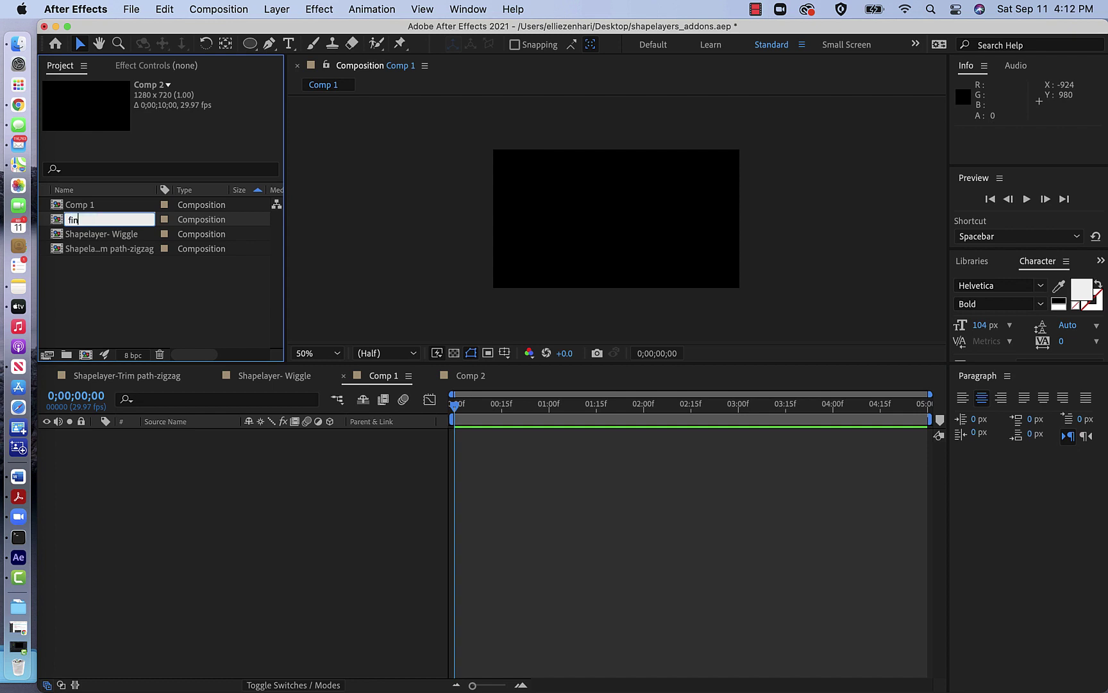
pyautogui.write('al_comp')
pyautogui.press('Return')
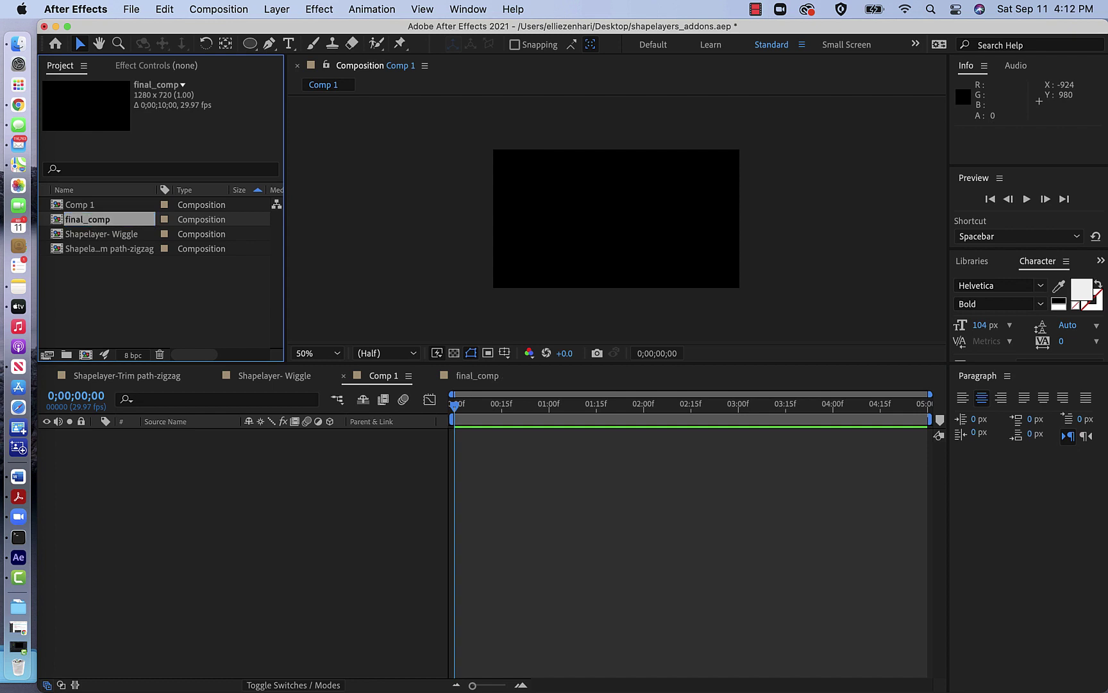
# - Place Shapelayer- Wiggle in the five-second Comp 1, dismiss the error, and delete Comp 1 from the project
pyautogui.moveTo(96, 234); pyautogui.dragTo(234, 497)
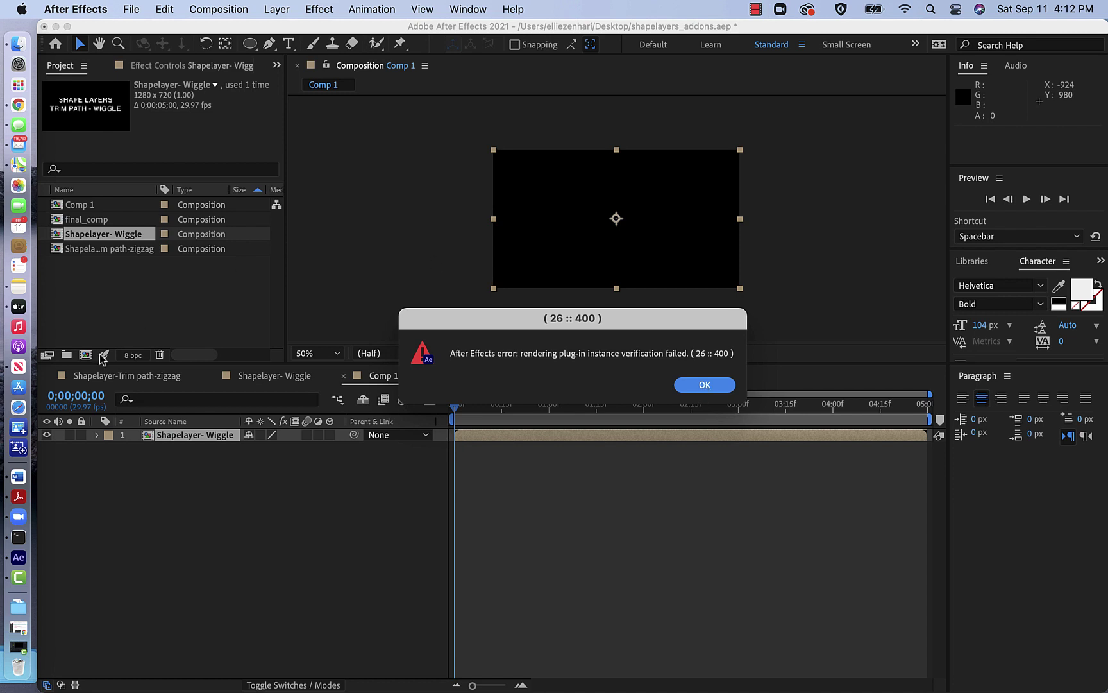
pyautogui.click(693, 385)
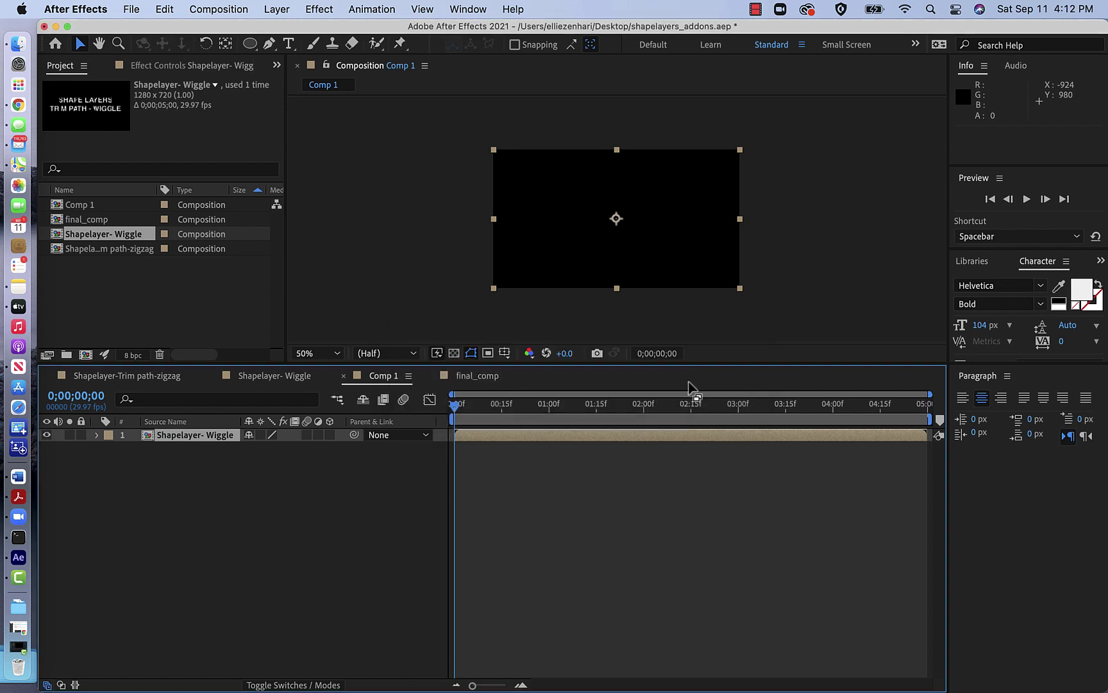
pyautogui.click(72, 205)
pyautogui.press('Delete')
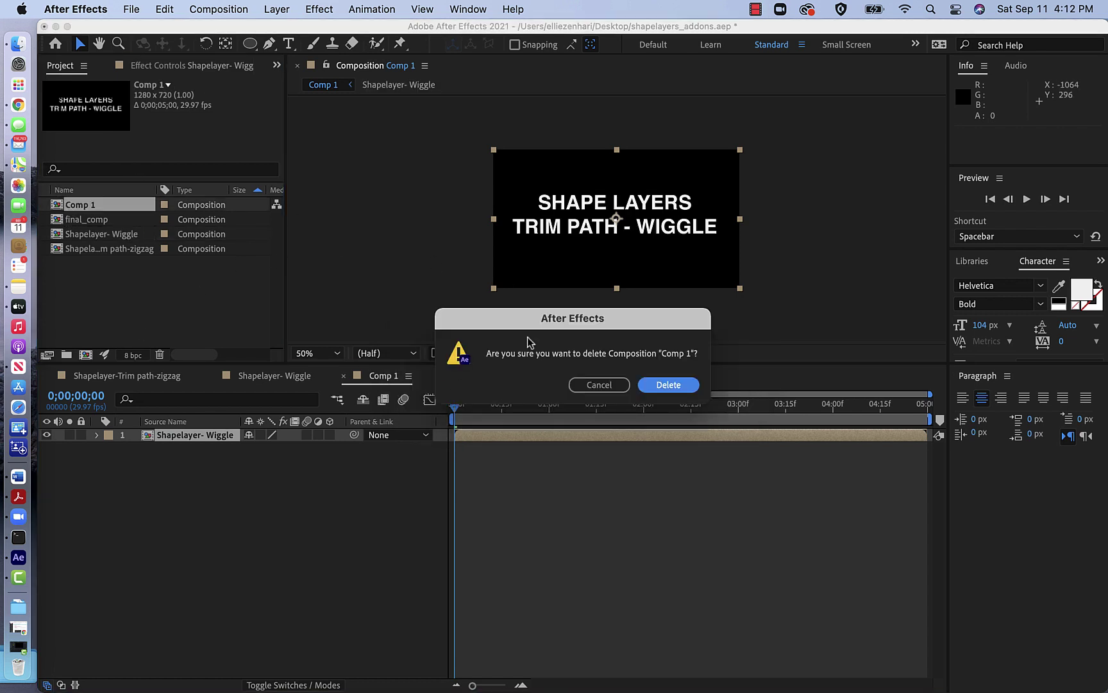
pyautogui.click(662, 384)
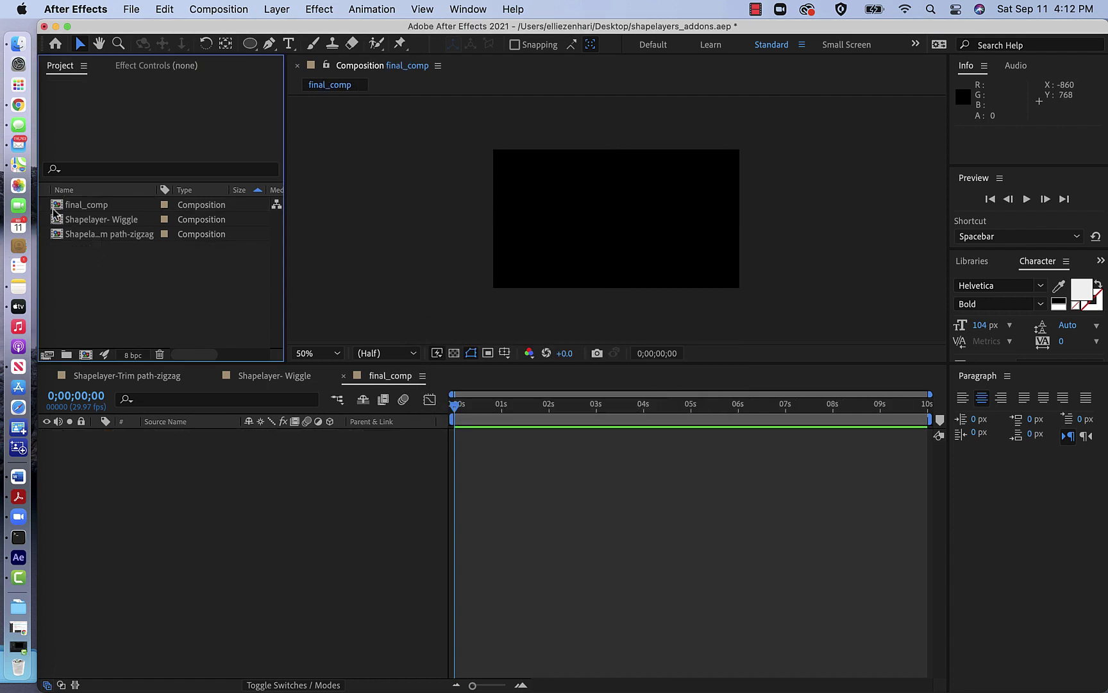
# - Create a new composition with a duration of 0;00;10;00 and add Shapelayer- Wiggle to it, starting at 0;00;00;00
pyautogui.click(55, 208)
pyautogui.click(85, 355)
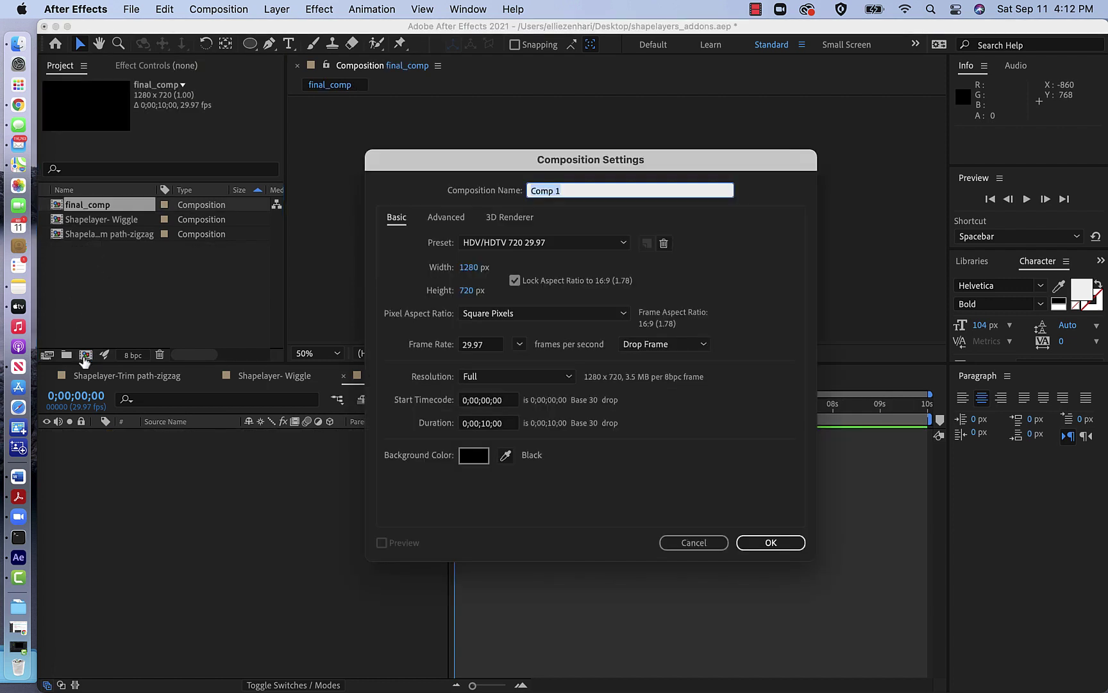
pyautogui.click(757, 542)
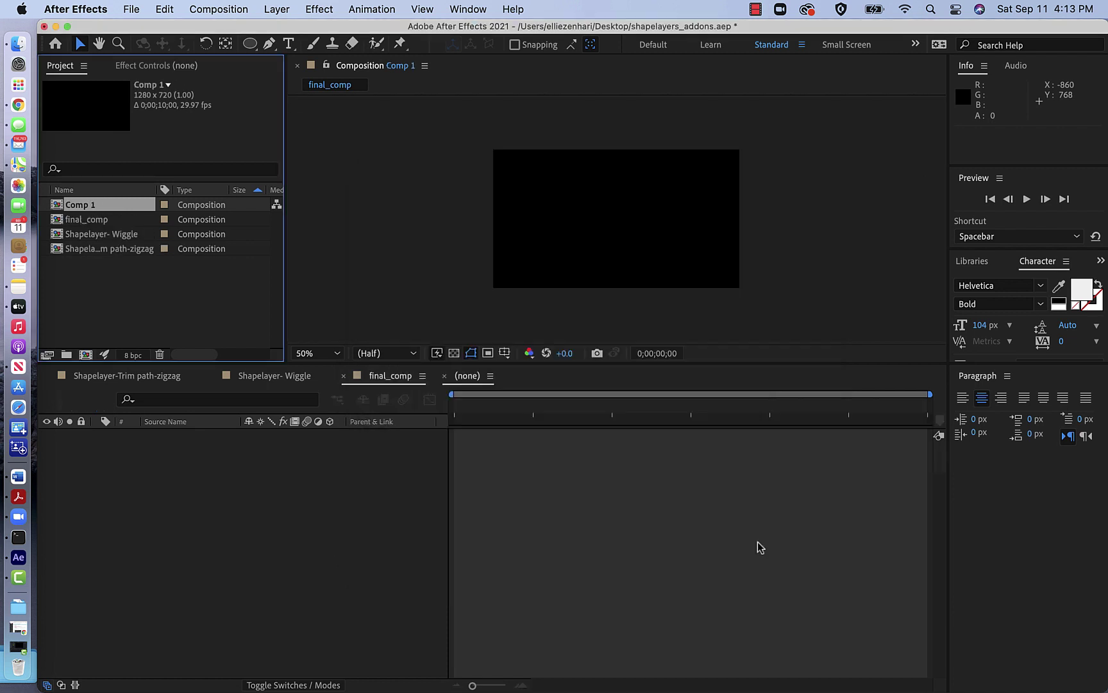
pyautogui.click(56, 236)
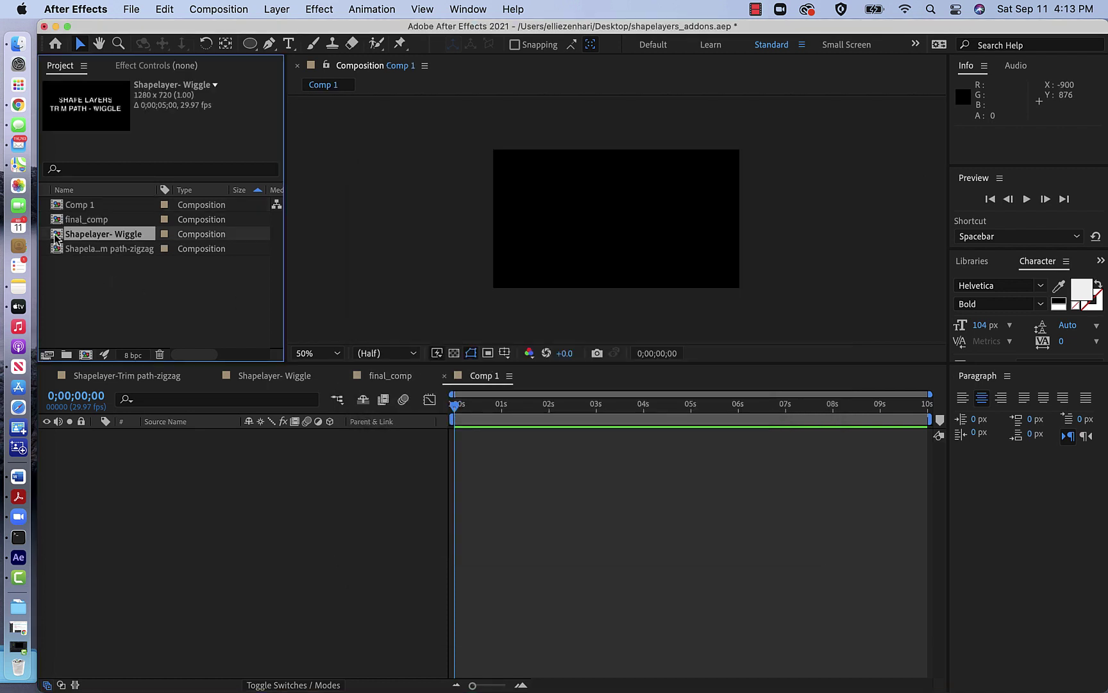
pyautogui.moveTo(56, 236); pyautogui.dragTo(122, 508)
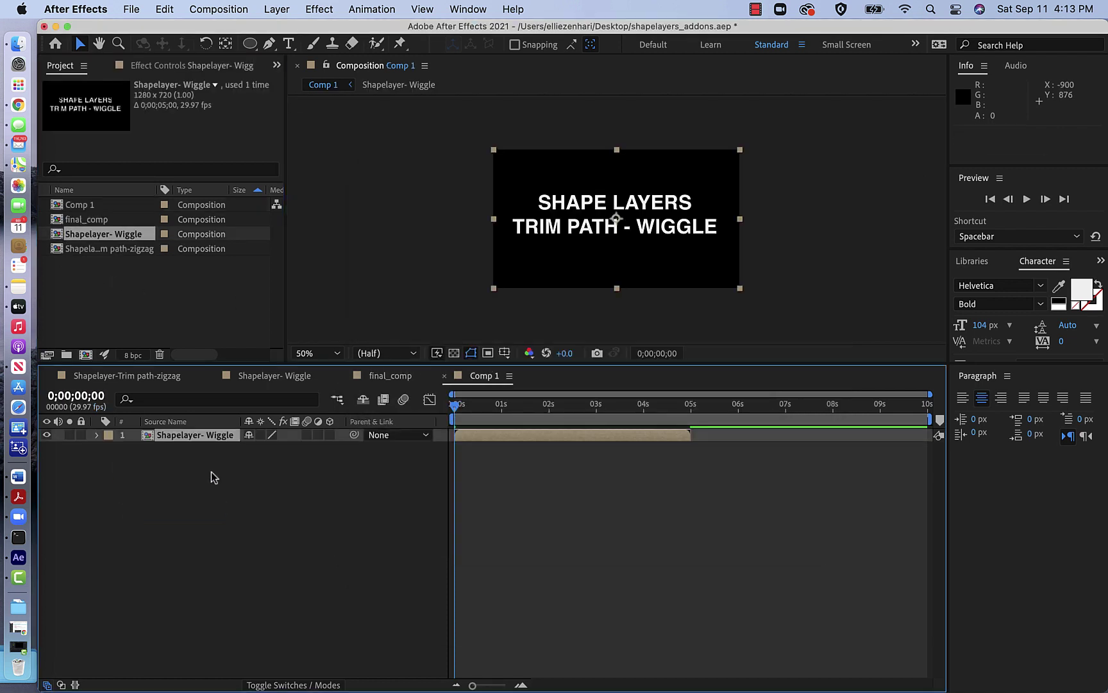
# - Add the Shapelayer-Trim path-zigzag composition below the wiggle layer, start it at 0;00;05;00, and scrub through to 0;00;09;29
pyautogui.click(55, 250)
pyautogui.moveTo(55, 254); pyautogui.dragTo(508, 598)
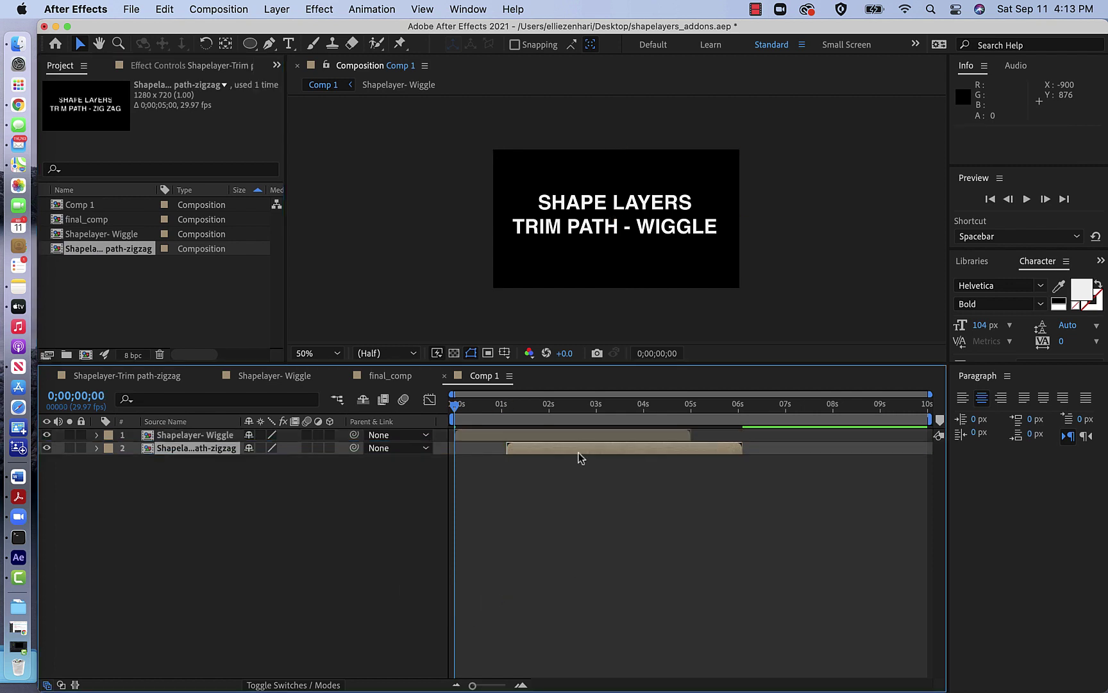
pyautogui.moveTo(617, 448); pyautogui.dragTo(762, 455)
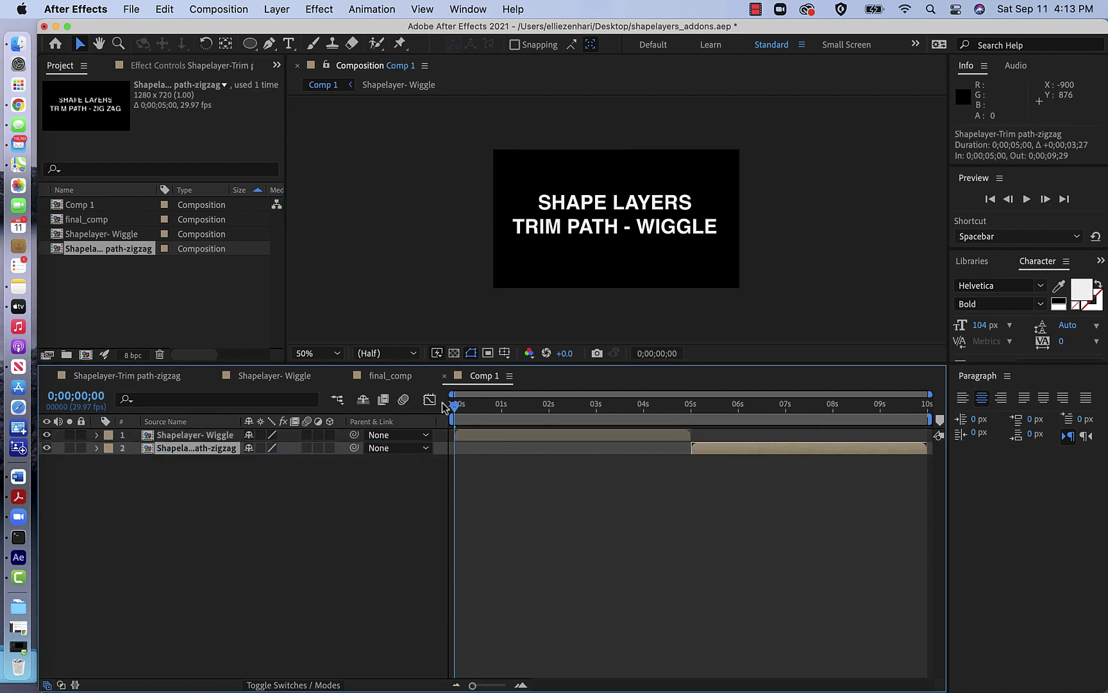
pyautogui.moveTo(455, 408)
pyautogui.mouseDown()
pyautogui.moveTo(654, 418)
pyautogui.moveTo(824, 463)
pyautogui.moveTo(942, 465)
pyautogui.mouseUp()
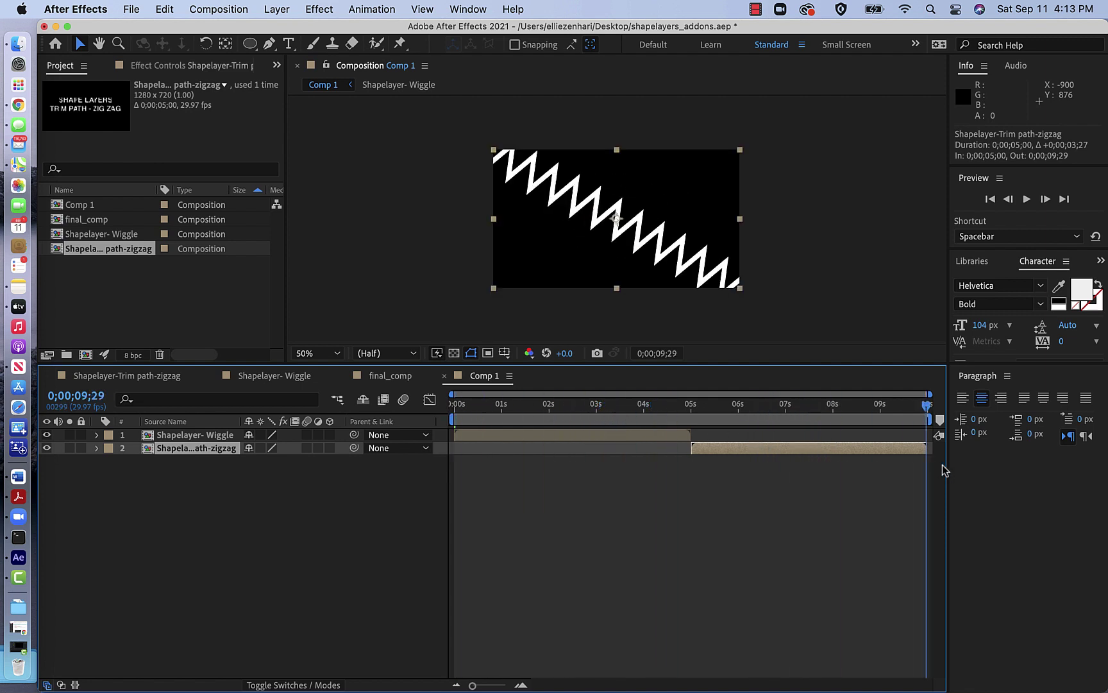
# - Shift the Shapelayer- Wiggle layer later so it overlaps the zigzag layer, and bring the zigzag layer above it in the stack
pyautogui.moveTo(534, 438); pyautogui.dragTo(565, 451)
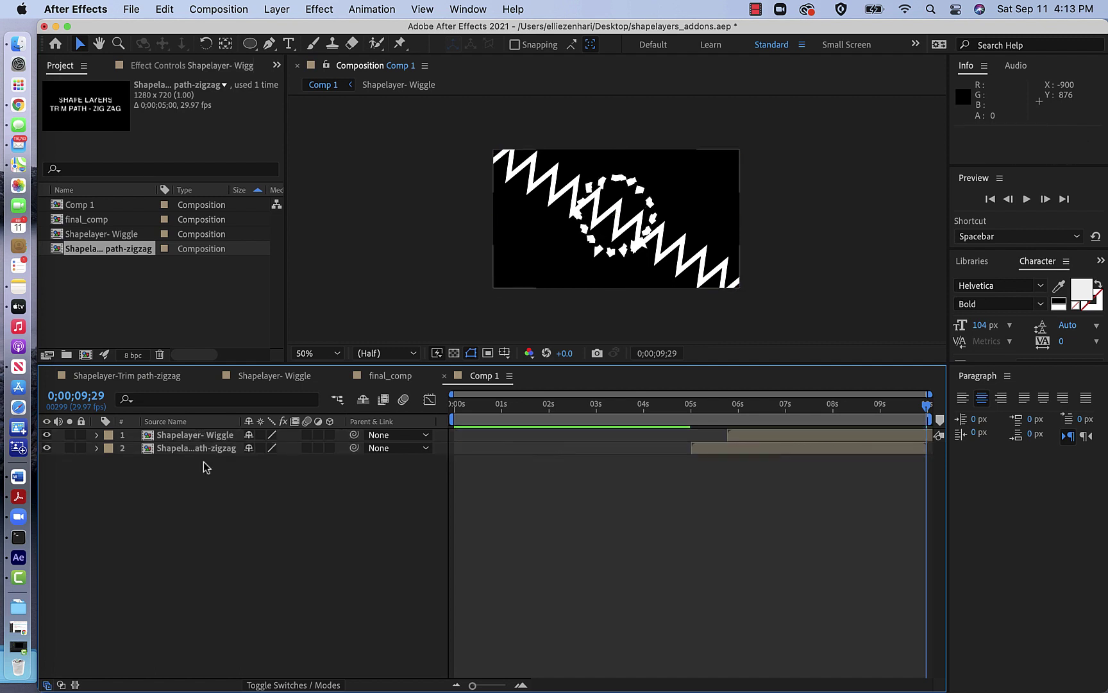
pyautogui.click(147, 449)
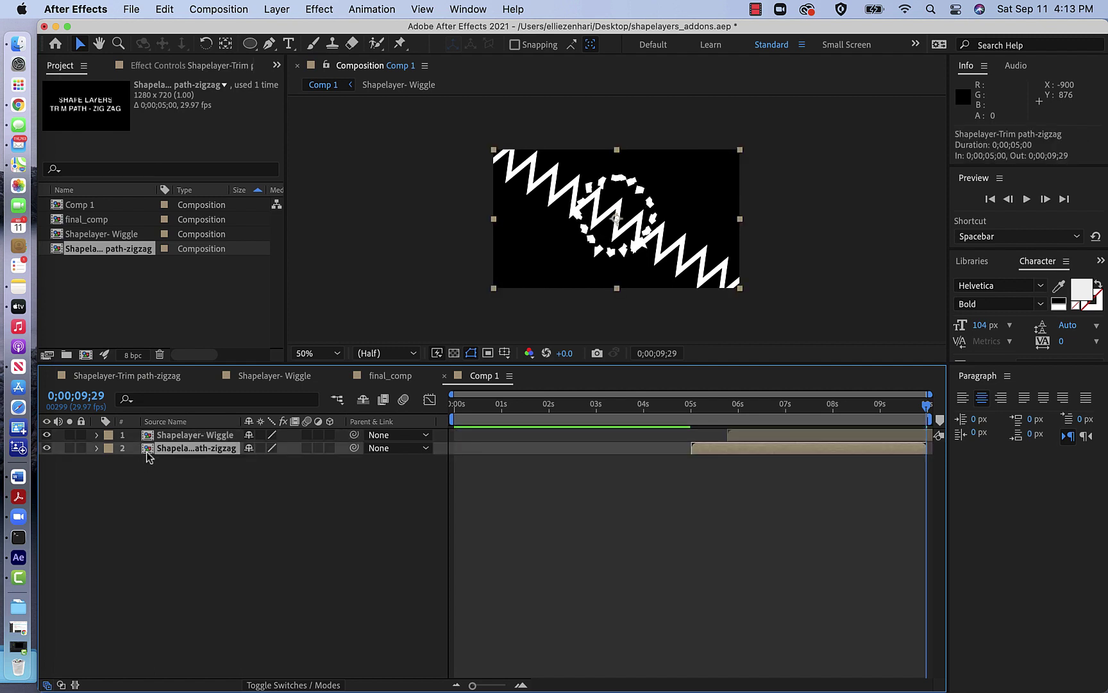
pyautogui.press('super+bracketright')
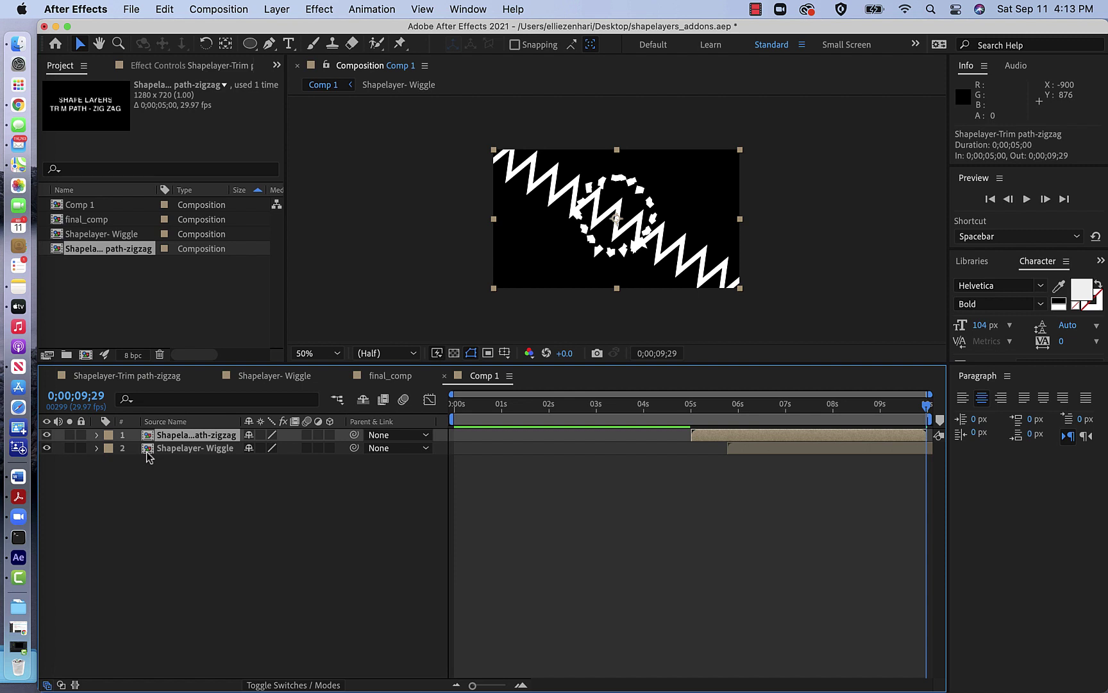
pyautogui.press('super+bracketleft')
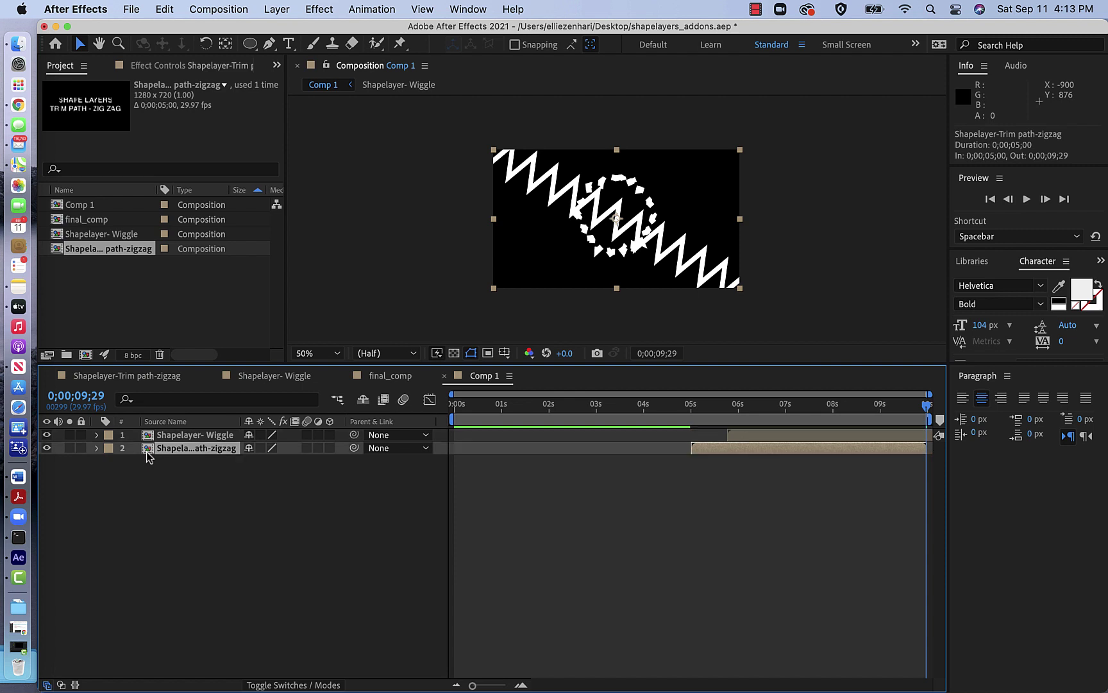
pyautogui.press('super+bracketright')
pyautogui.press('super+bracketleft')
pyautogui.press('super+bracketright')
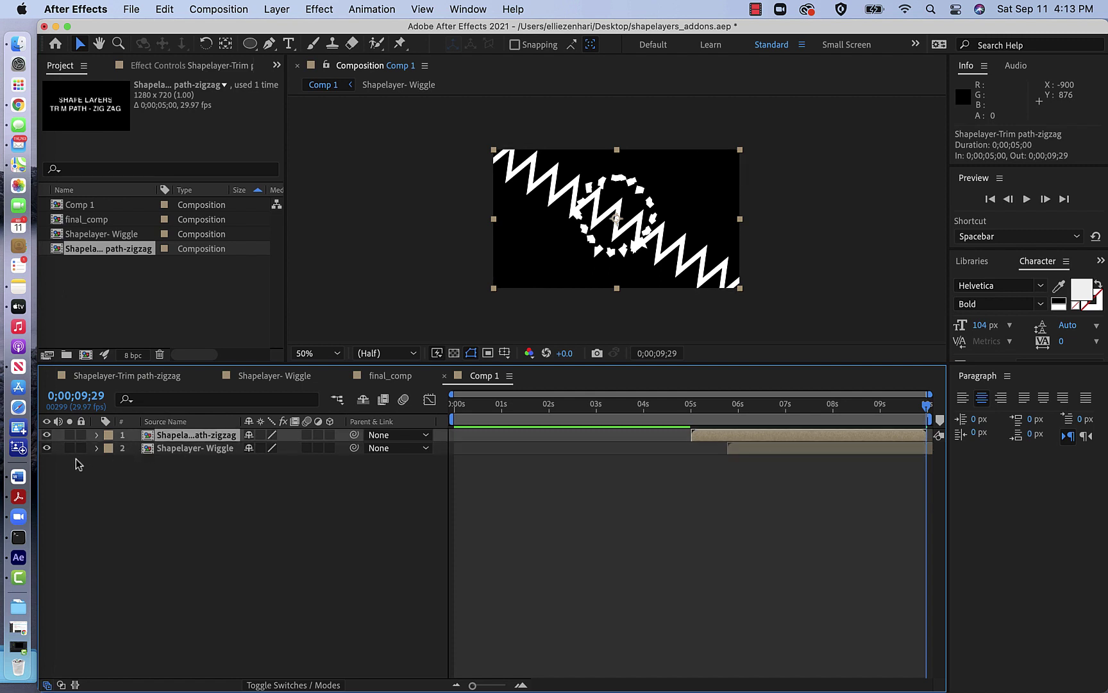
# - Move the zigzag layer to the beginning of Comp 1, start Shapelayer- Wiggle at 0;00;05;00, and scrub to the join between them
pyautogui.moveTo(734, 434); pyautogui.dragTo(496, 431)
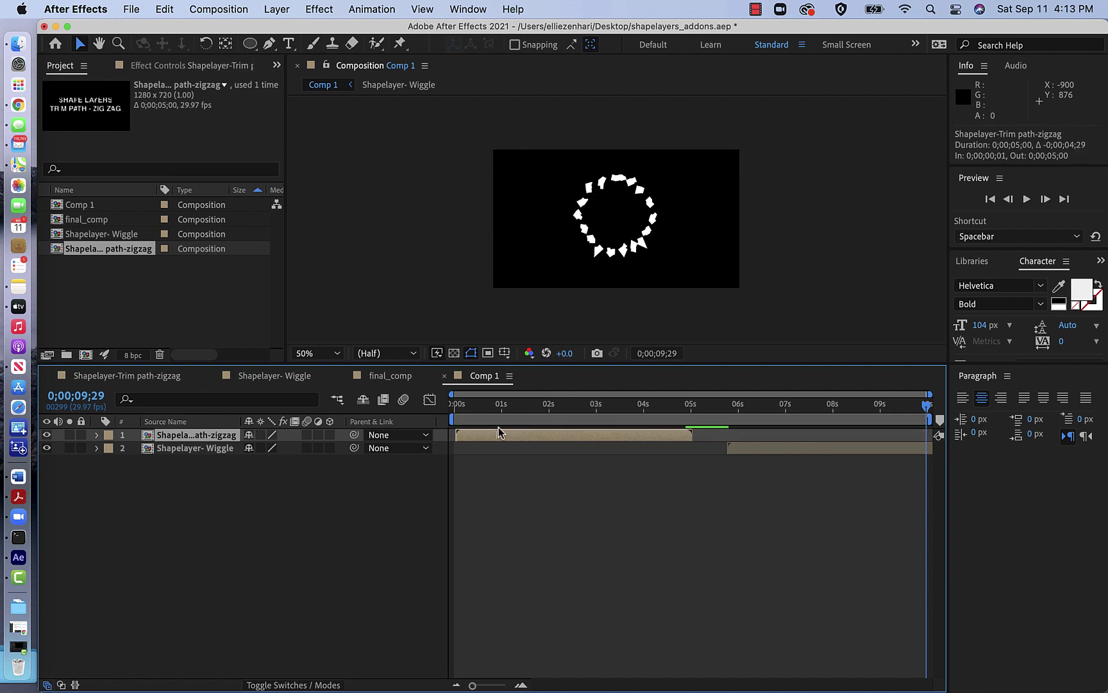
pyautogui.click(801, 454)
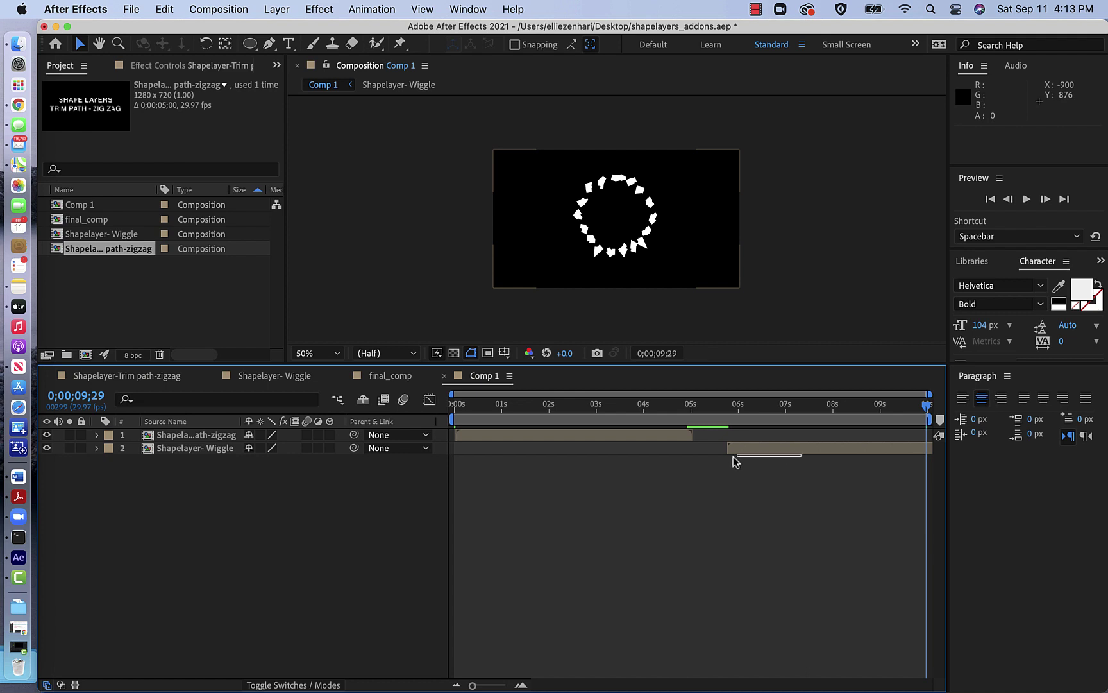
pyautogui.moveTo(739, 452); pyautogui.dragTo(712, 455)
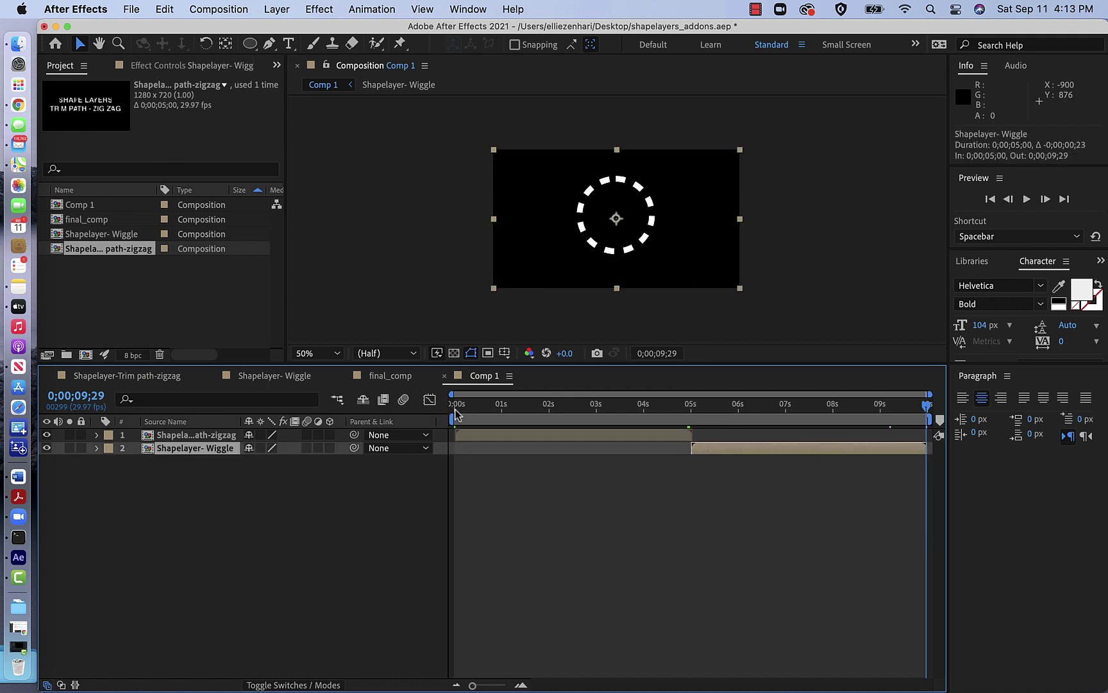
pyautogui.press('space')
pyautogui.click(802, 404)
pyautogui.moveTo(853, 435); pyautogui.dragTo(691, 436)
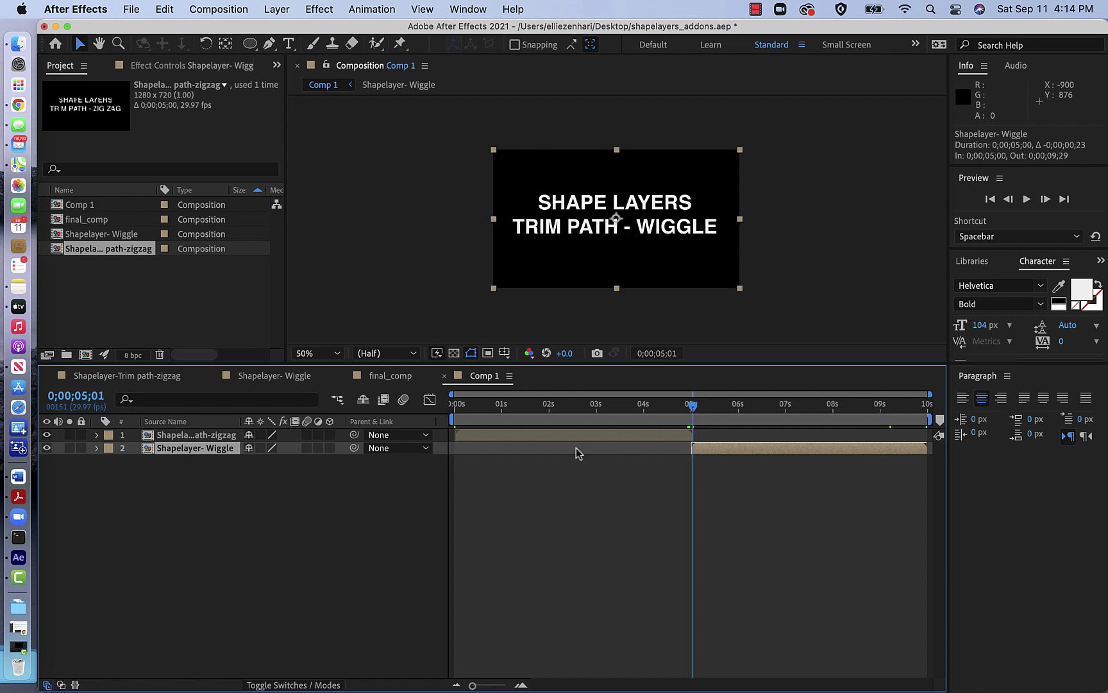
# - Shift the zigzag layer slightly earlier, start Shapelayer- Wiggle at 0;00;04;29, and scrub through to 0;00;09;29
pyautogui.moveTo(570, 436); pyautogui.dragTo(607, 438)
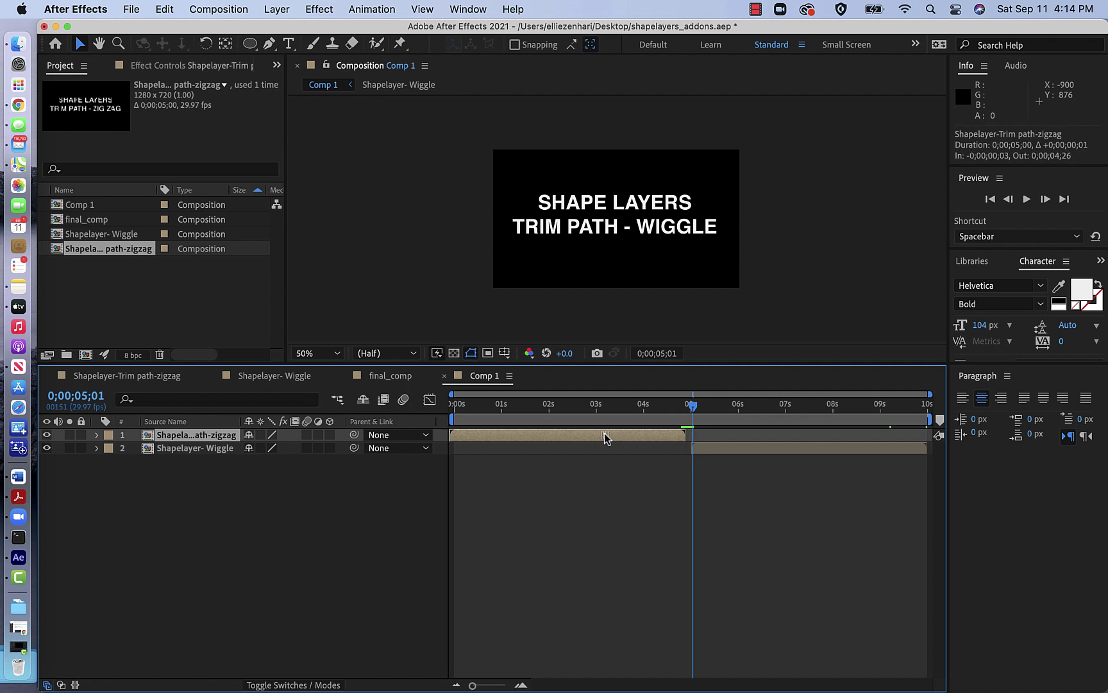
pyautogui.moveTo(742, 453); pyautogui.dragTo(748, 449)
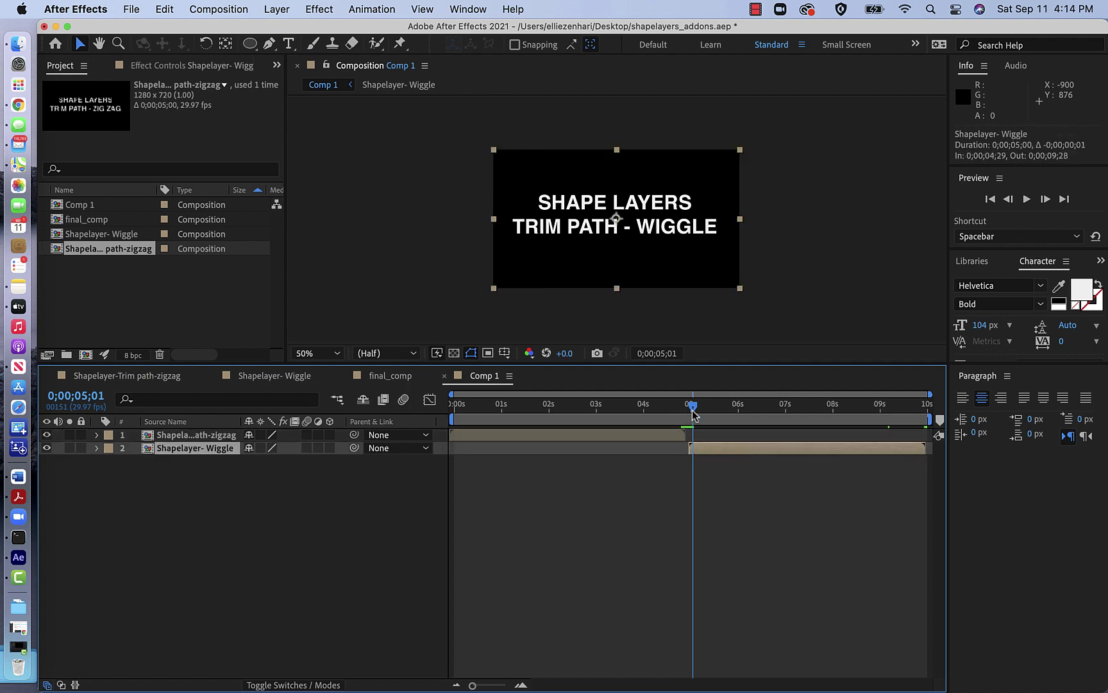
pyautogui.moveTo(693, 411); pyautogui.dragTo(930, 453)
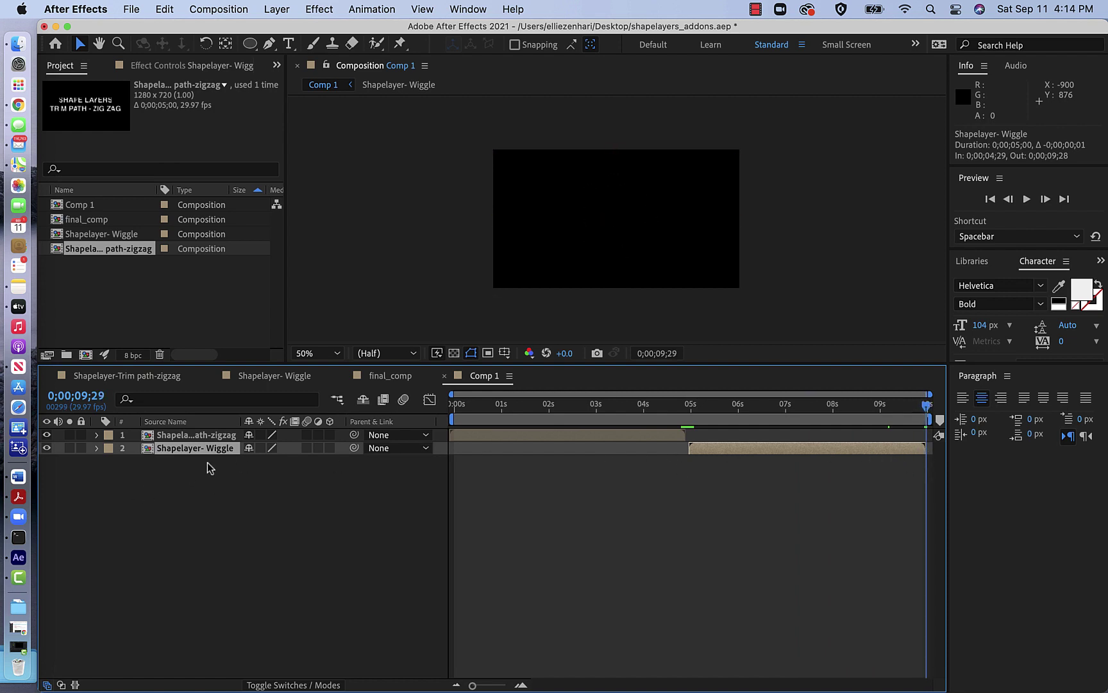
# - In Shapelayer- Wiggle, extend Shape Layer 1 to 0;00;05;00 and move the last Size and Detail keyframes to 0;00;05;00
pyautogui.doubleClick(146, 448)
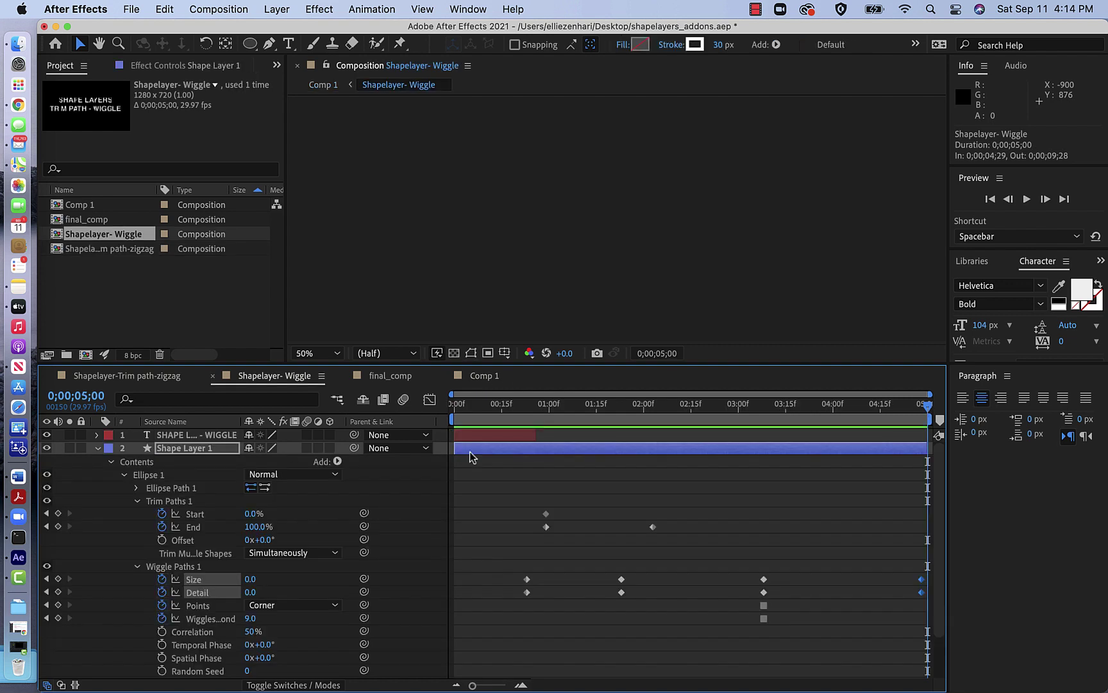
pyautogui.moveTo(927, 452); pyautogui.dragTo(933, 452)
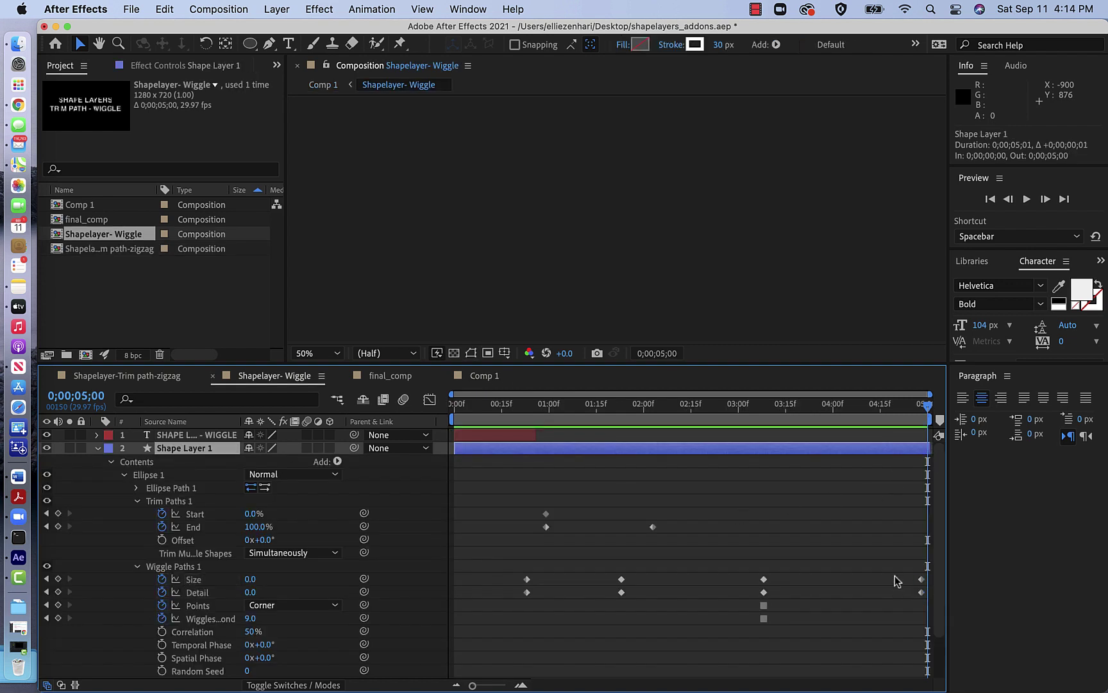
pyautogui.moveTo(895, 576); pyautogui.dragTo(926, 594)
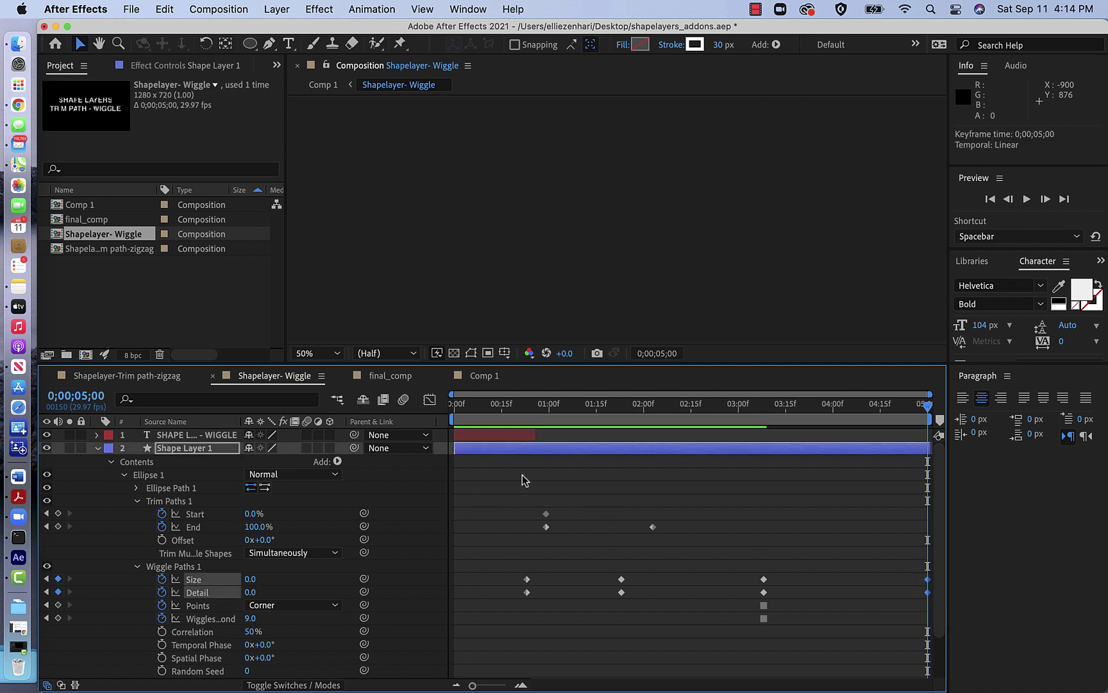
# - Delete Comp 1 from the project and undo the deletion
pyautogui.click(81, 205)
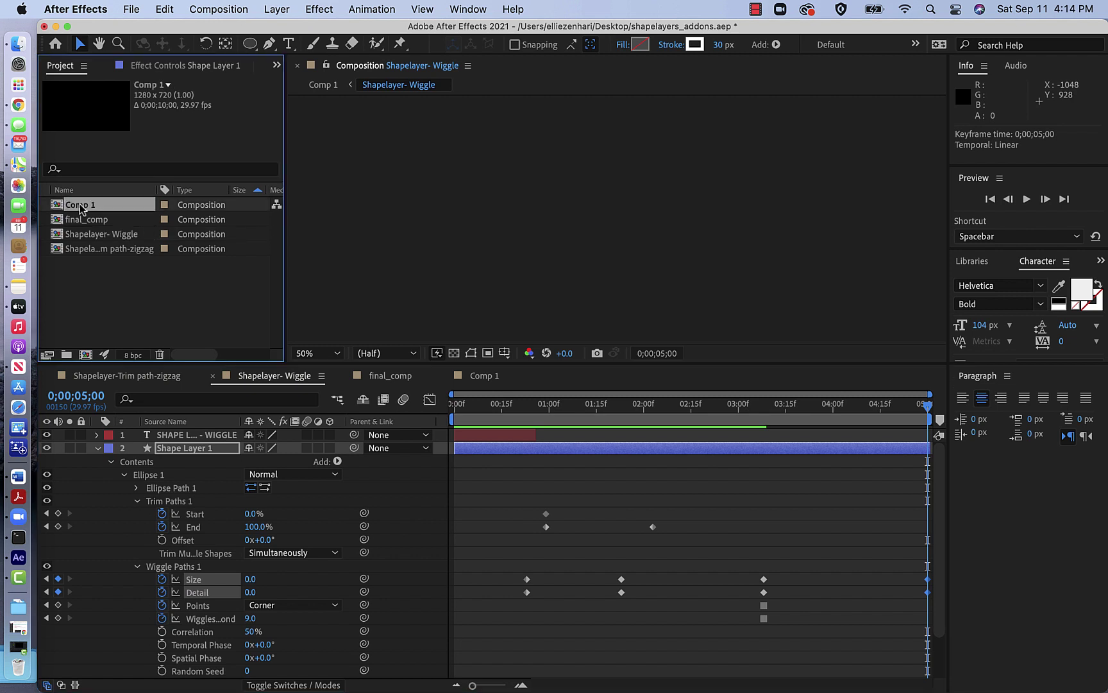
pyautogui.press('Delete')
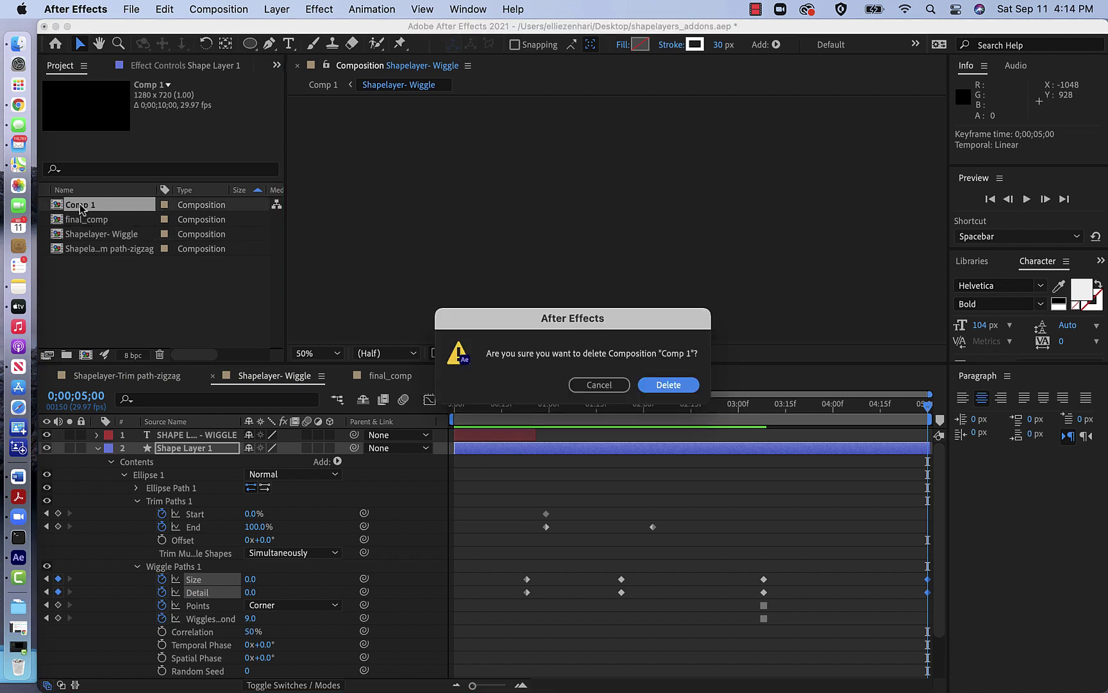
pyautogui.click(668, 385)
pyautogui.doubleClick(63, 209)
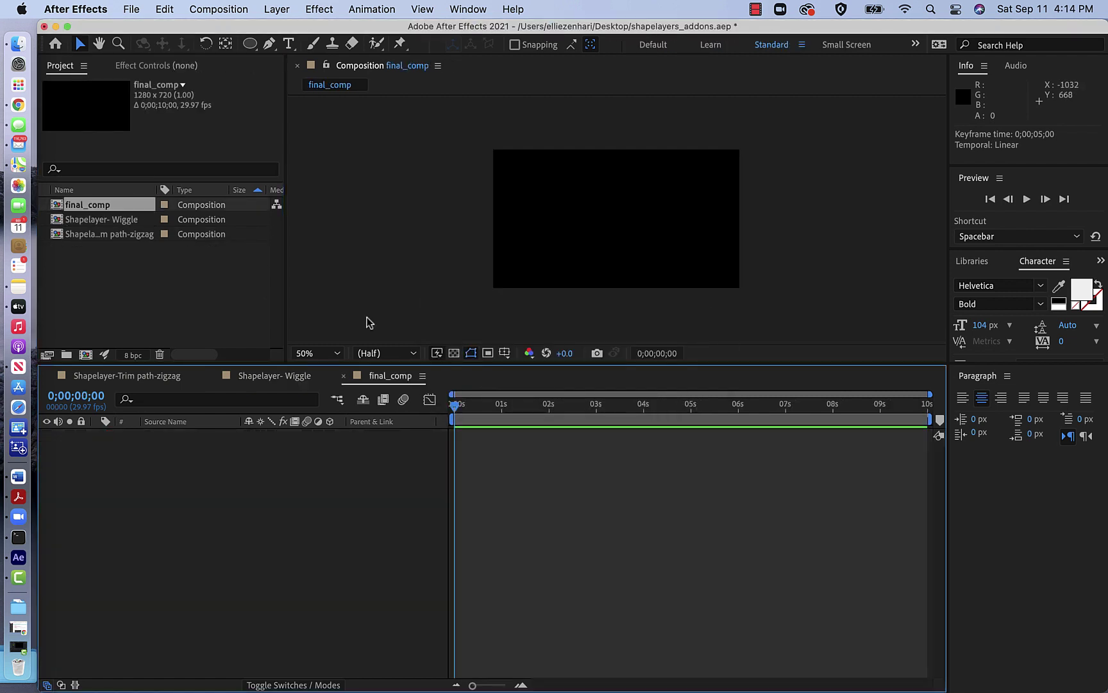
pyautogui.press('super+z')
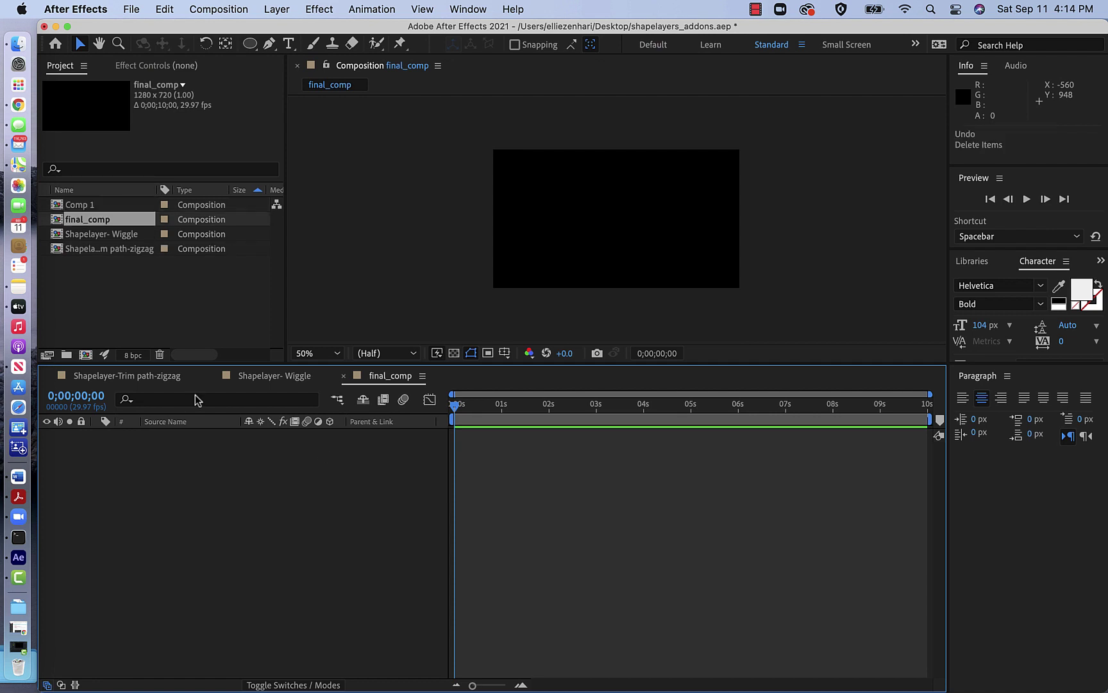
# - Compare Comp 1 with final_comp and delete the empty final_comp from the project
pyautogui.doubleClick(58, 205)
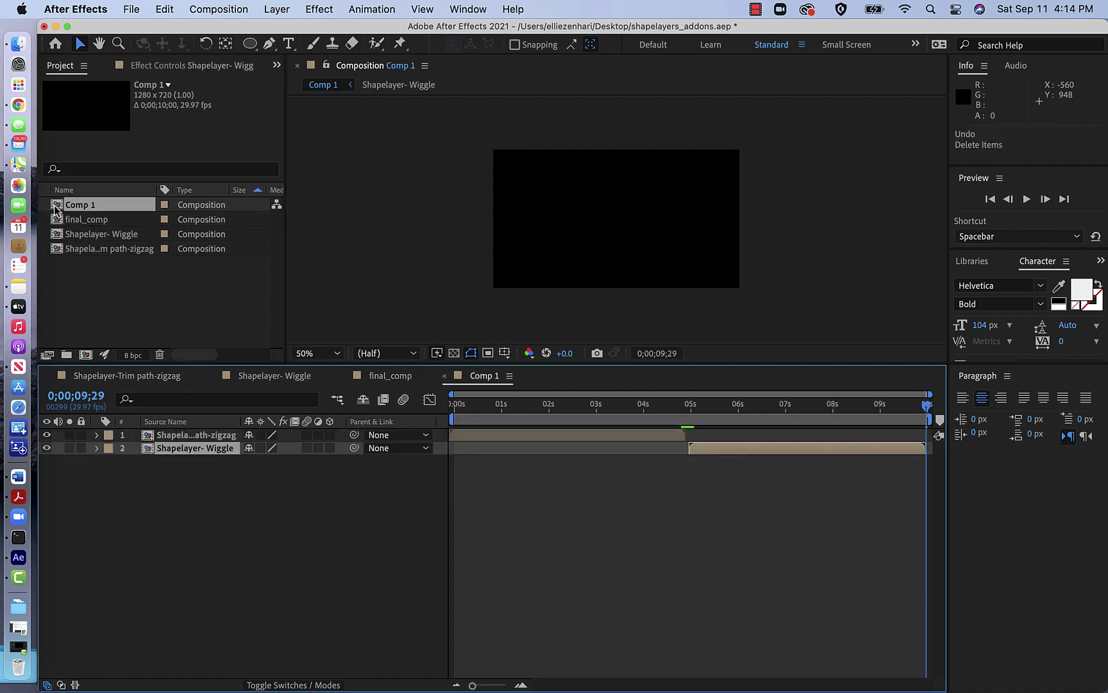
pyautogui.click(59, 221)
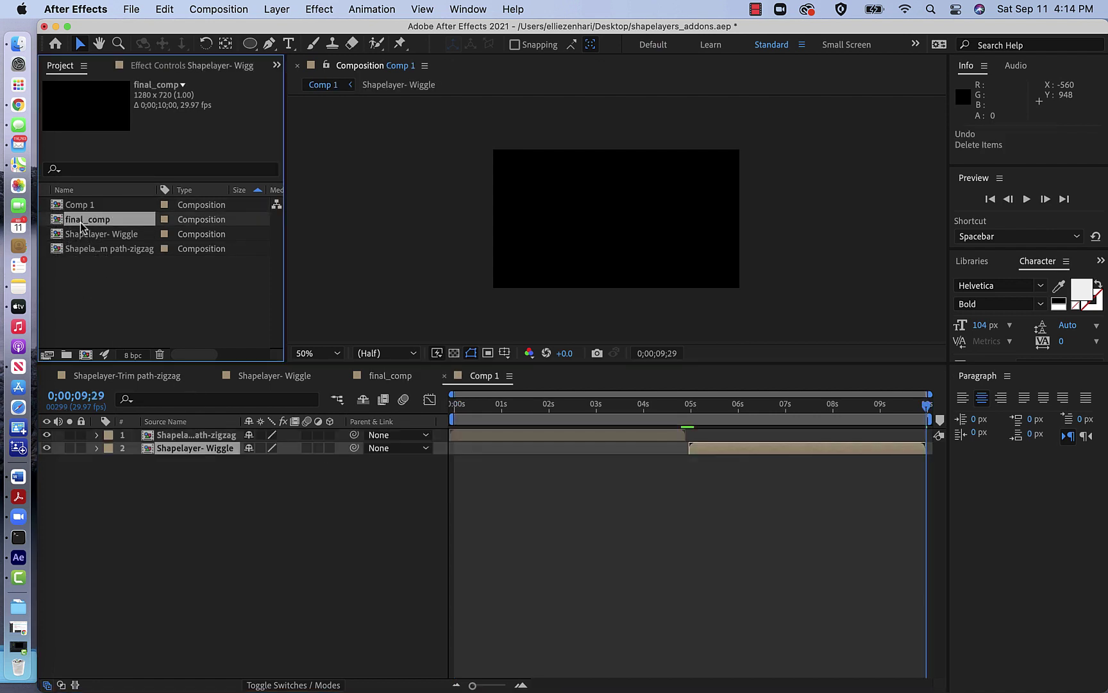
pyautogui.click(79, 221)
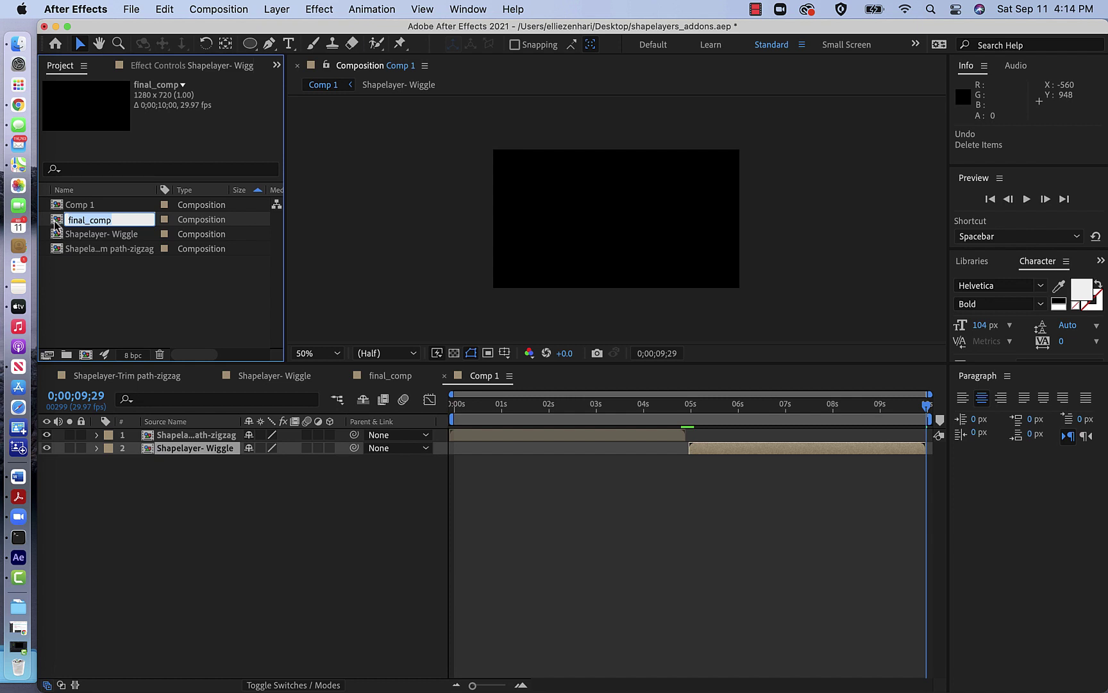
pyautogui.click(79, 464)
pyautogui.doubleClick(66, 221)
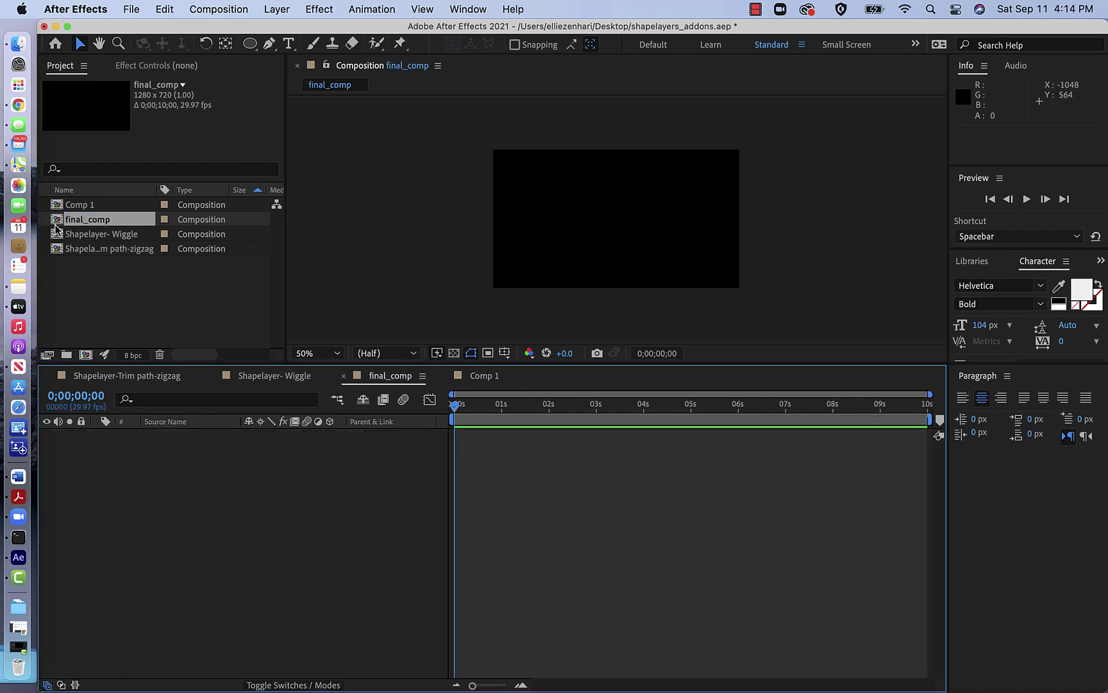
pyautogui.click(57, 228)
pyautogui.click(57, 221)
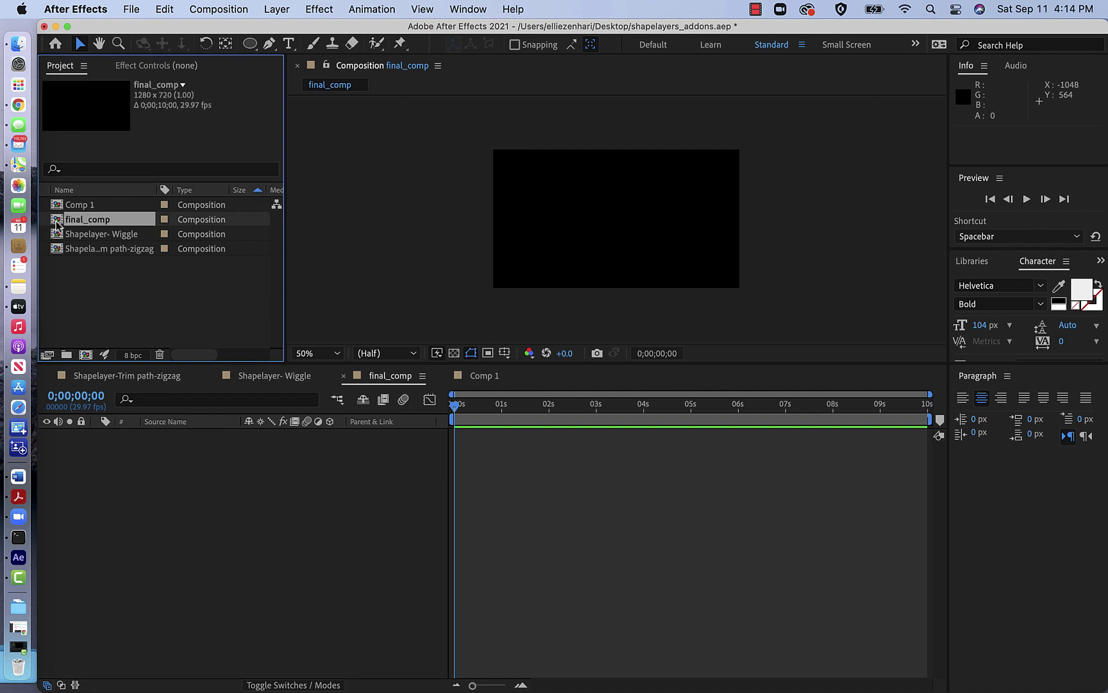
pyautogui.press('Delete')
# - Rename Comp 1 as final_comp
pyautogui.click(75, 205)
pyautogui.press('Return')
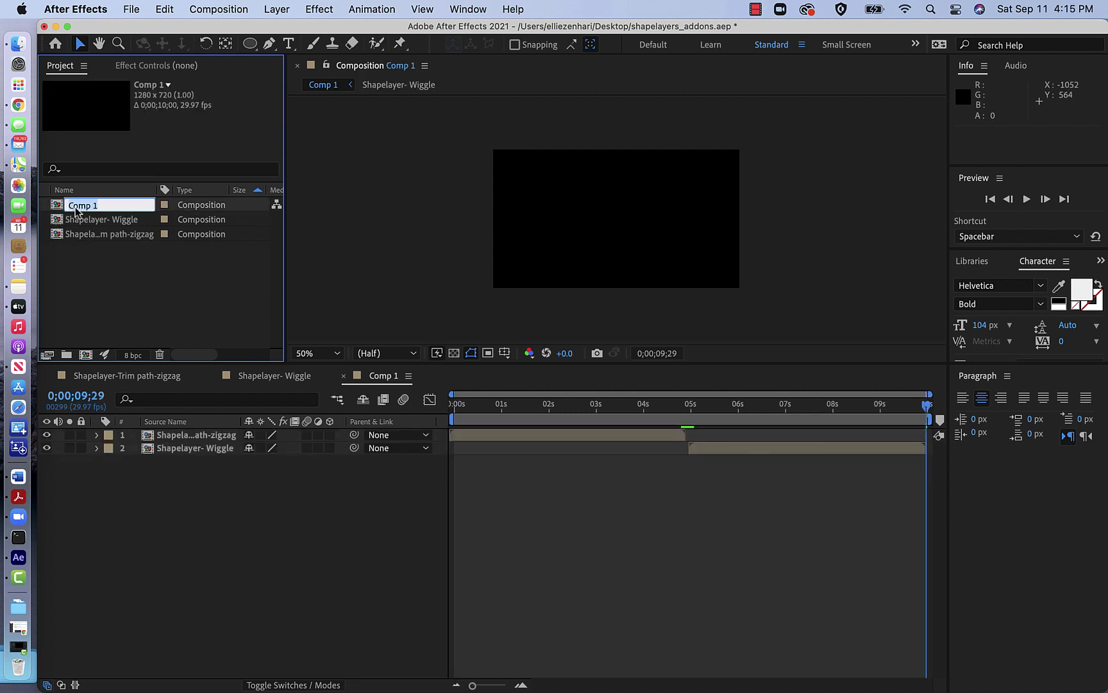
pyautogui.write('final_comp')
pyautogui.press('Return')
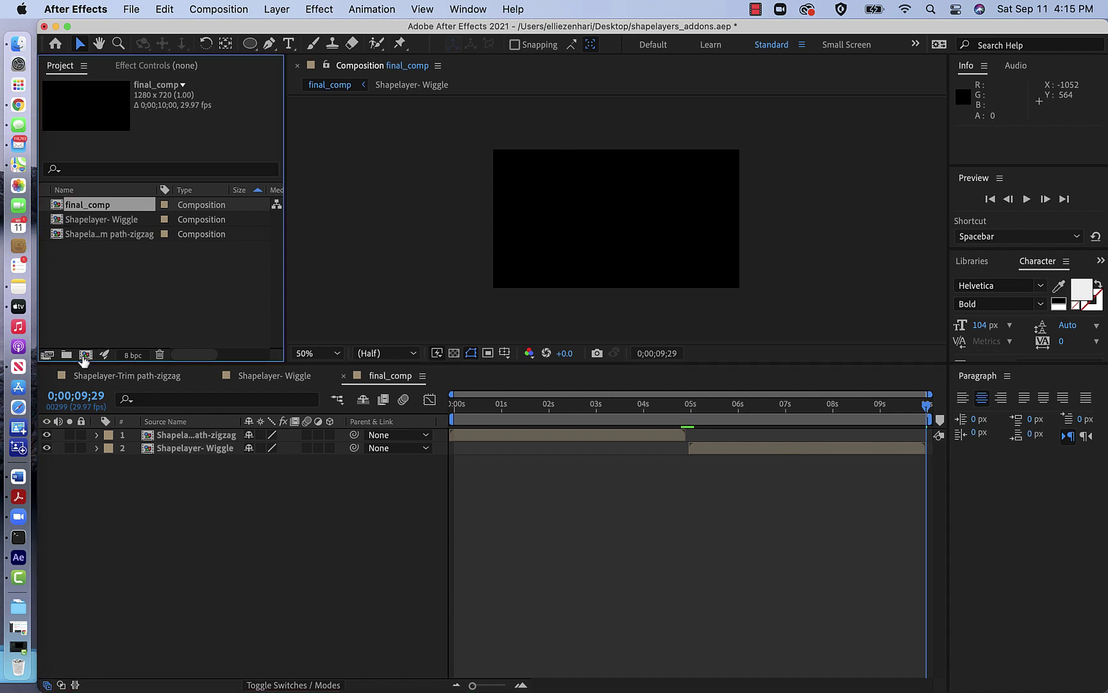
pyautogui.click(84, 354)
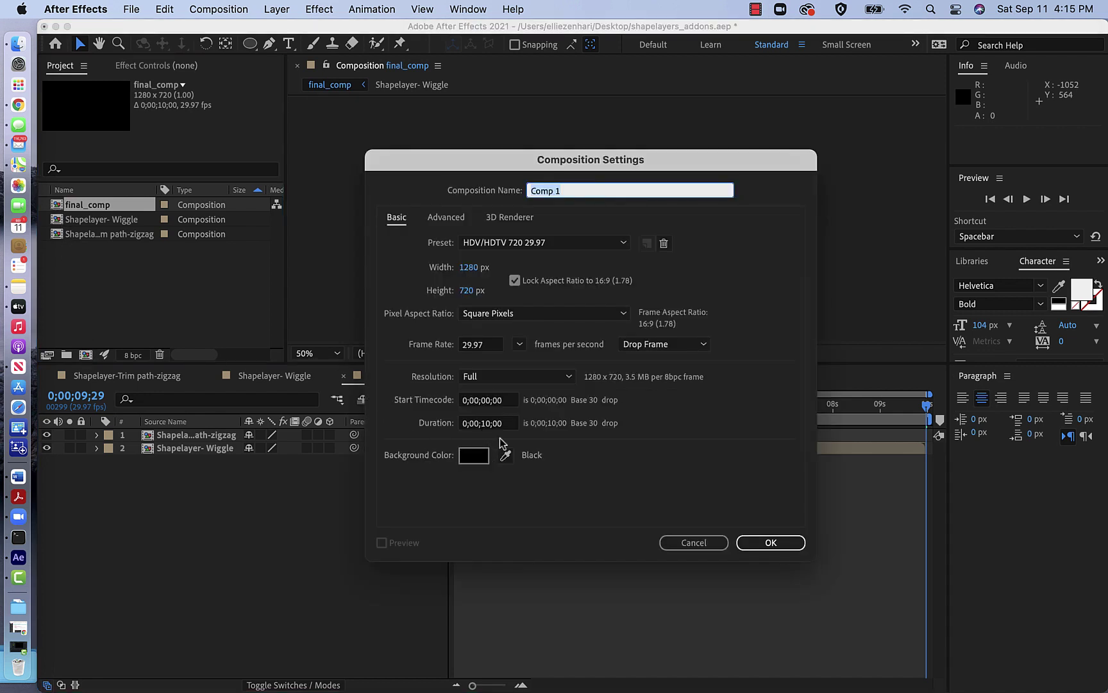
pyautogui.click(770, 543)
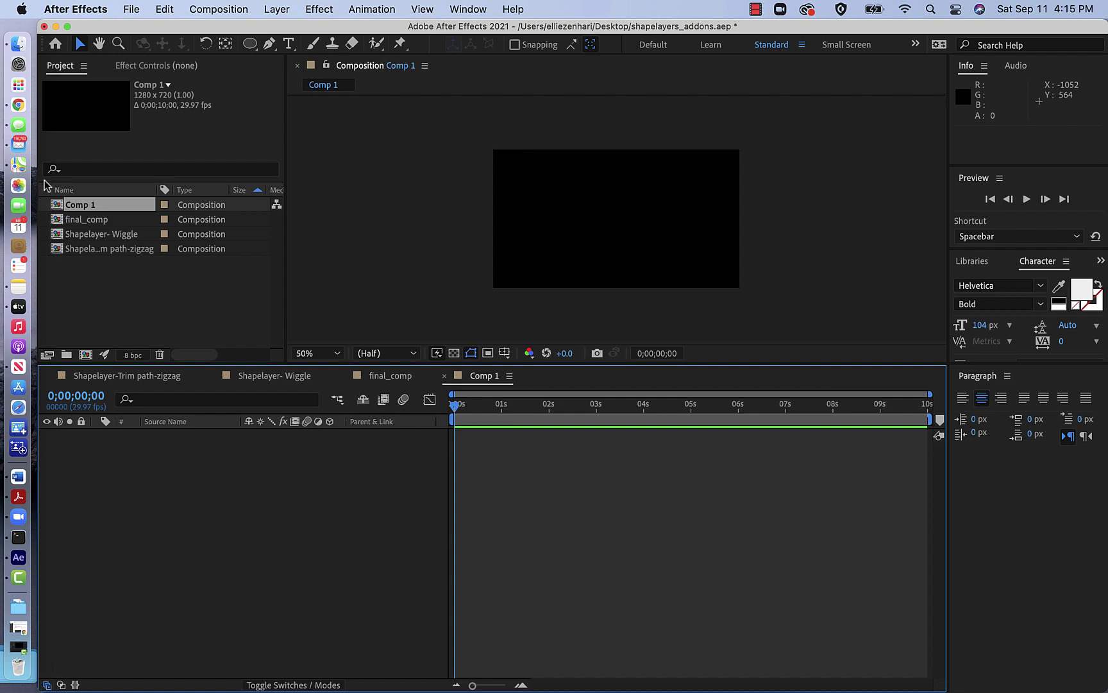
pyautogui.press('super+z')
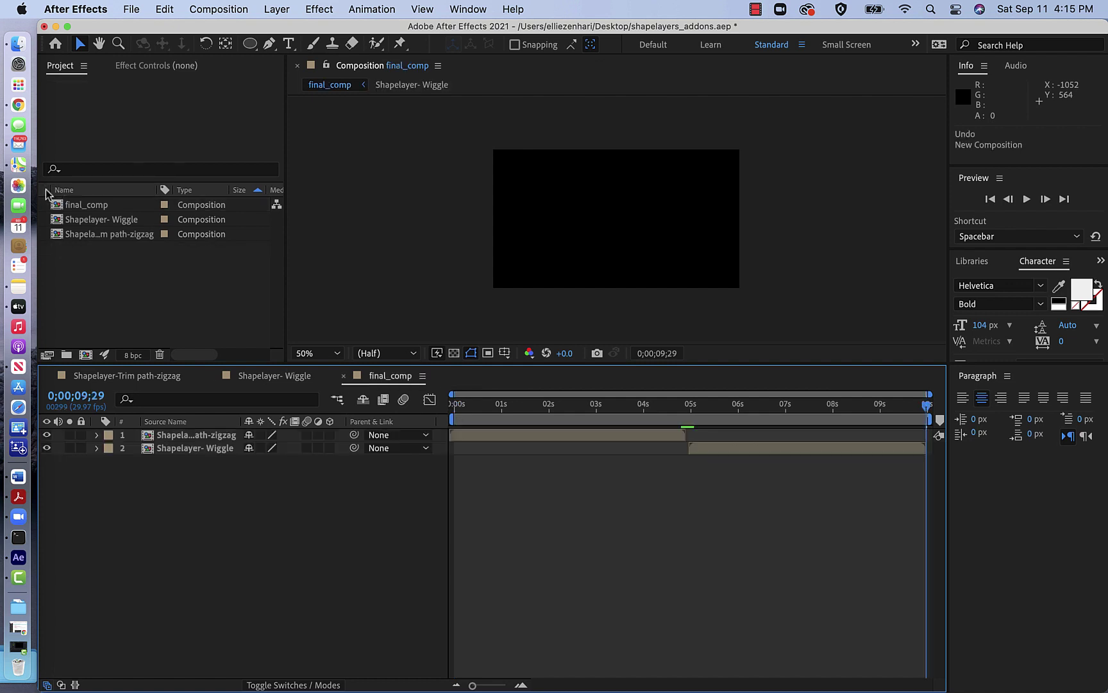
# - Scrub final_comp back to 0;00;00;00 to review the zigzag section
pyautogui.click(57, 222)
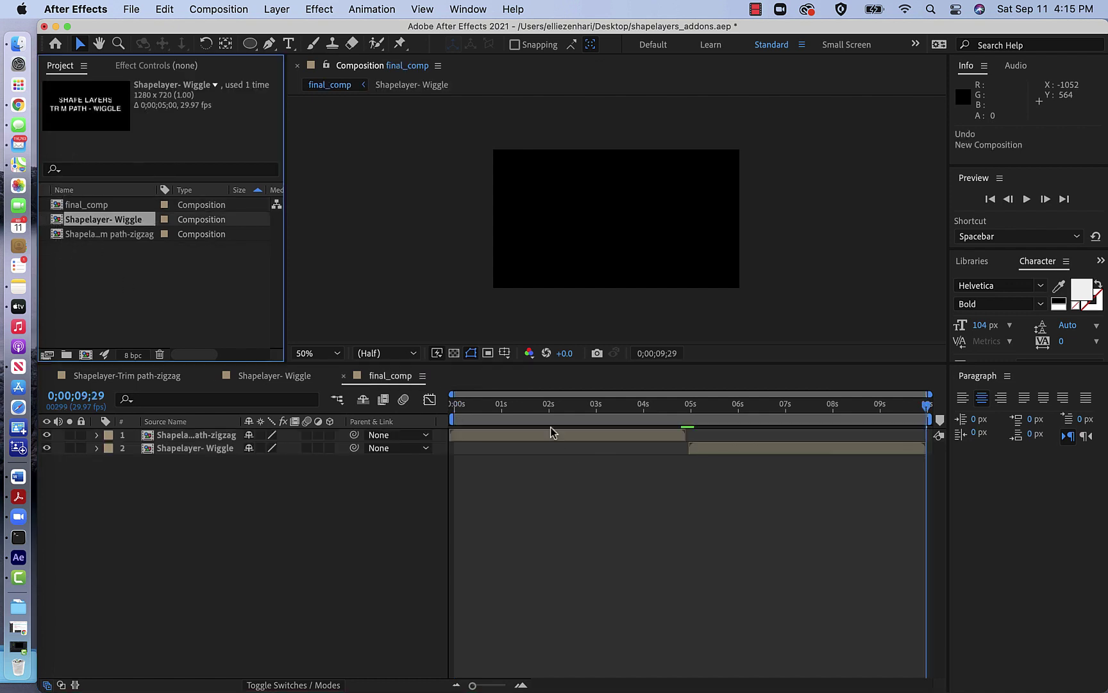
pyautogui.moveTo(544, 420); pyautogui.dragTo(286, 403)
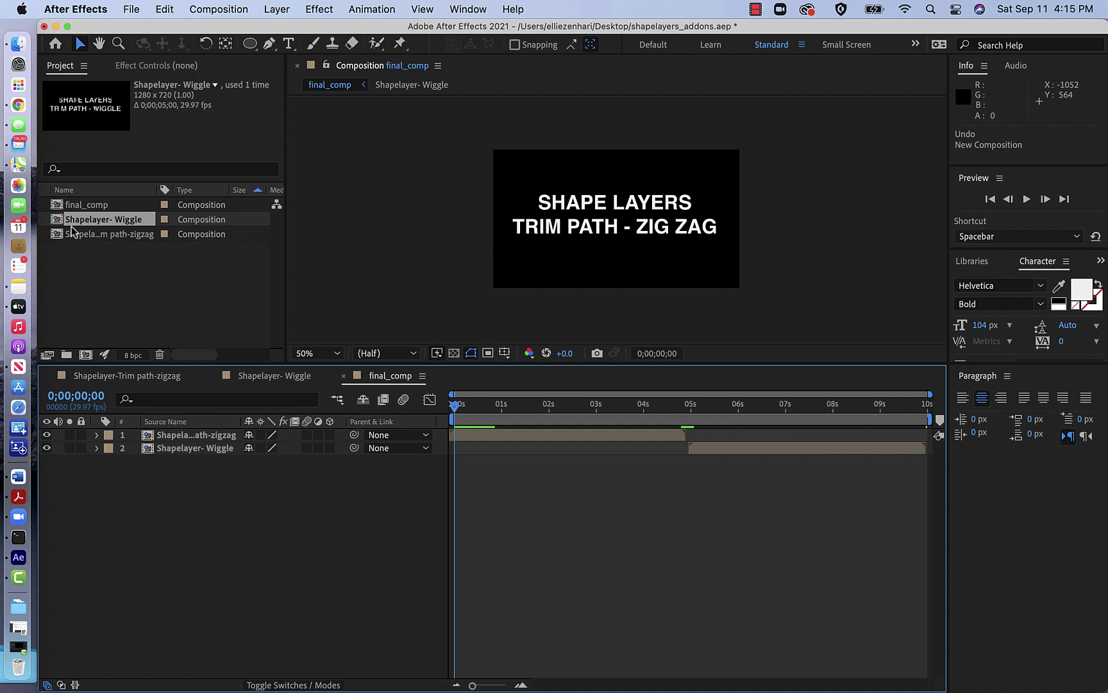
pyautogui.click(219, 9)
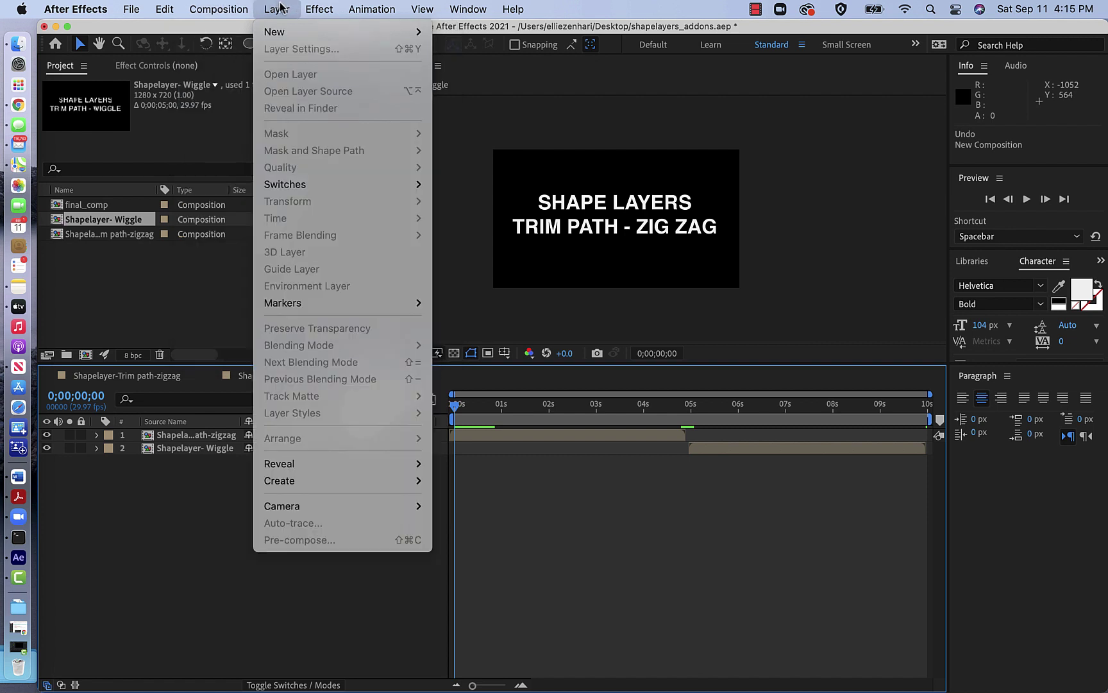
pyautogui.moveTo(376, 33)
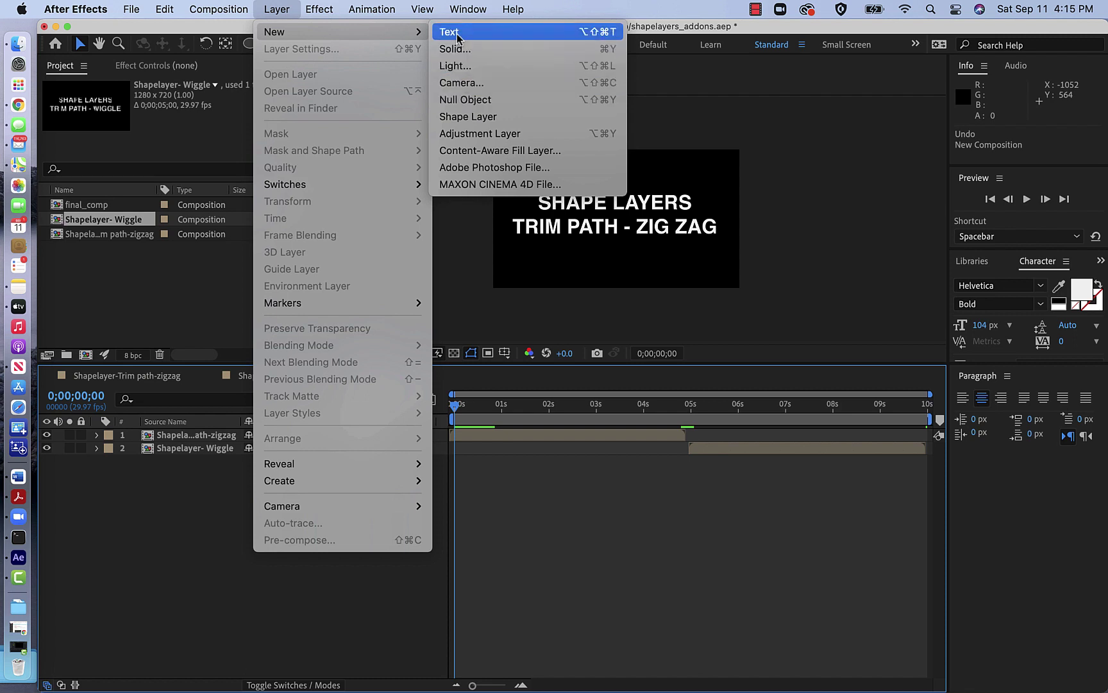
pyautogui.click(92, 276)
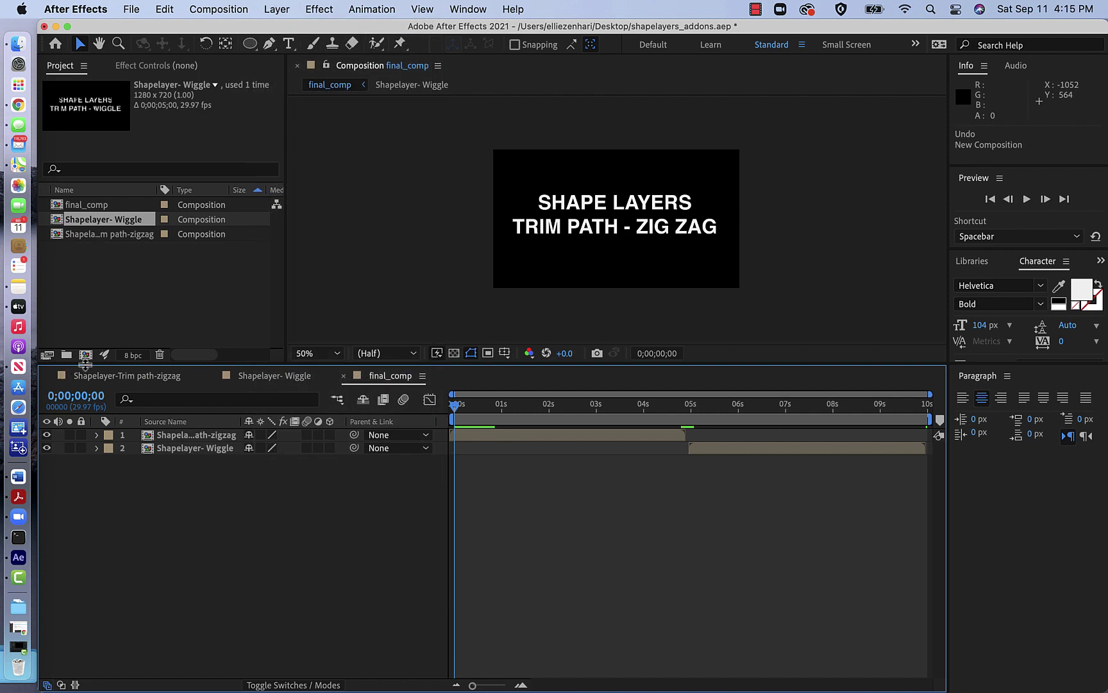
# - Create a new composition named Text to Shape layer with a duration of 0;00;05;00
pyautogui.click(86, 354)
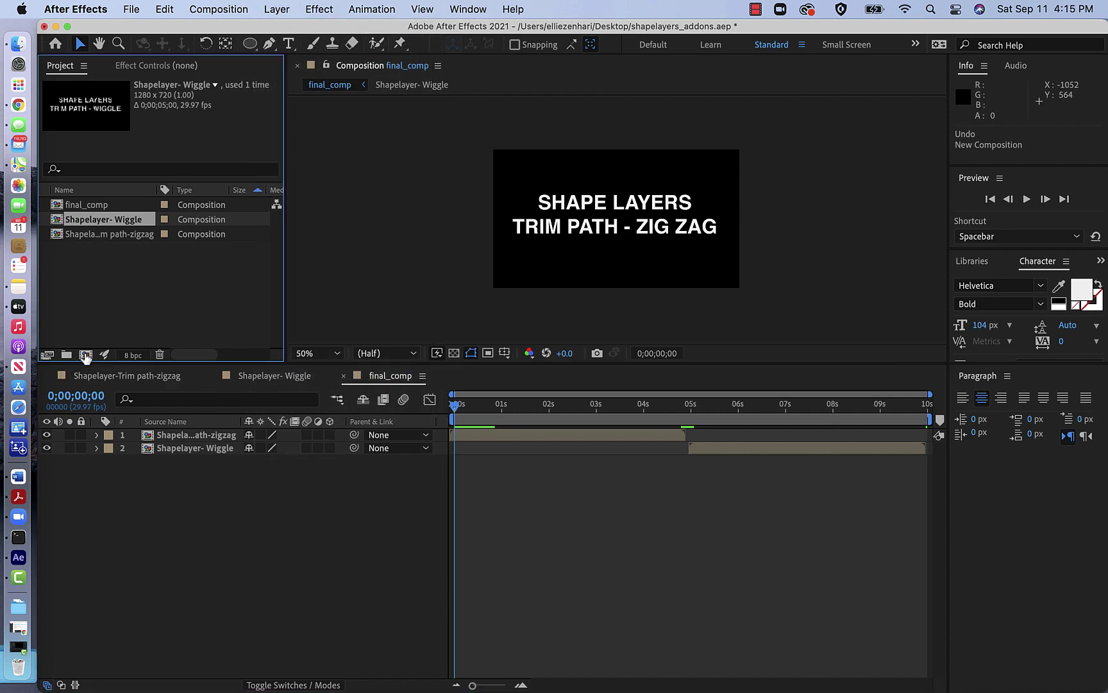
pyautogui.write('sha')
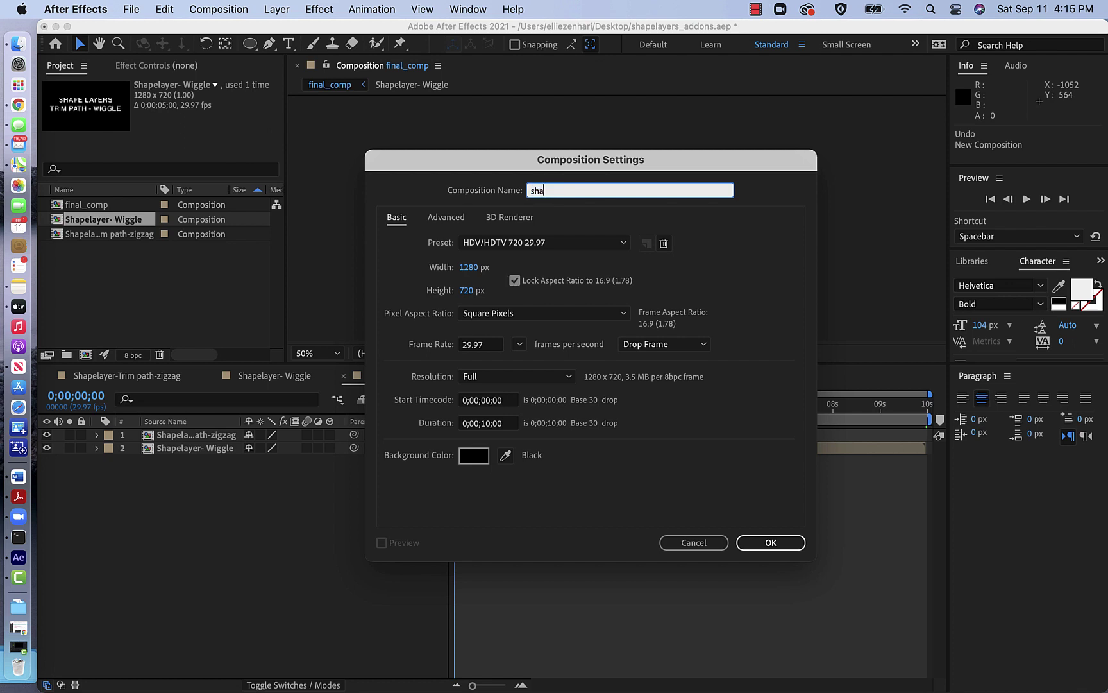
pyautogui.write('pelayer to Te')
pyautogui.moveTo(605, 193); pyautogui.dragTo(475, 179)
pyautogui.write('T')
pyautogui.click(491, 425)
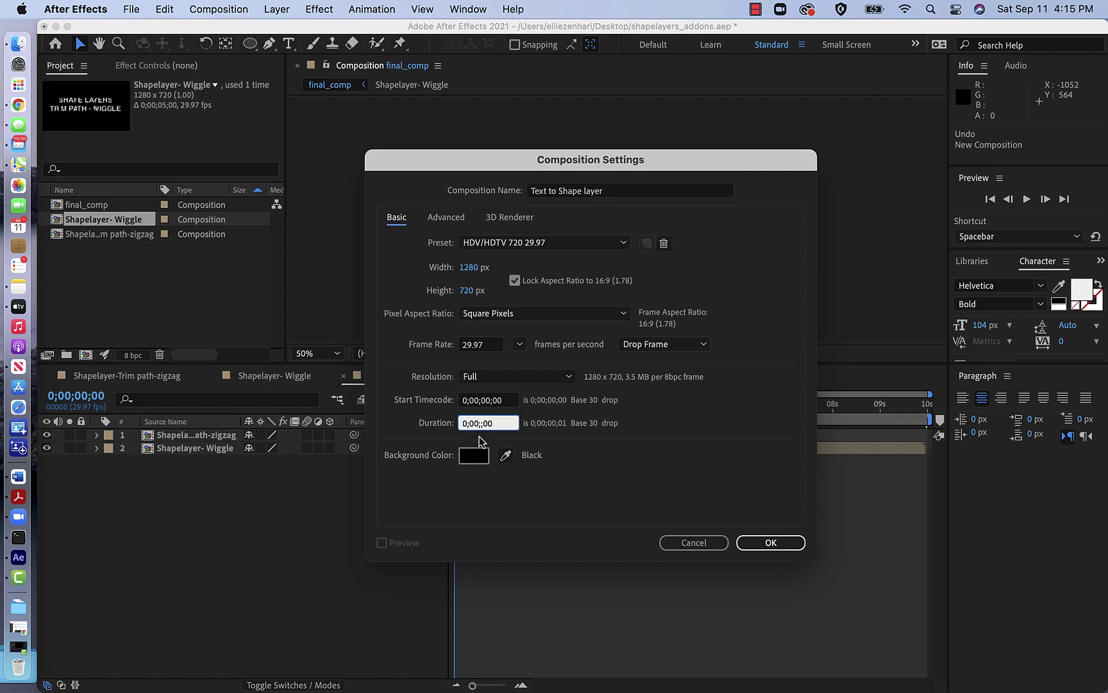
pyautogui.write('05')
pyautogui.press('Return')
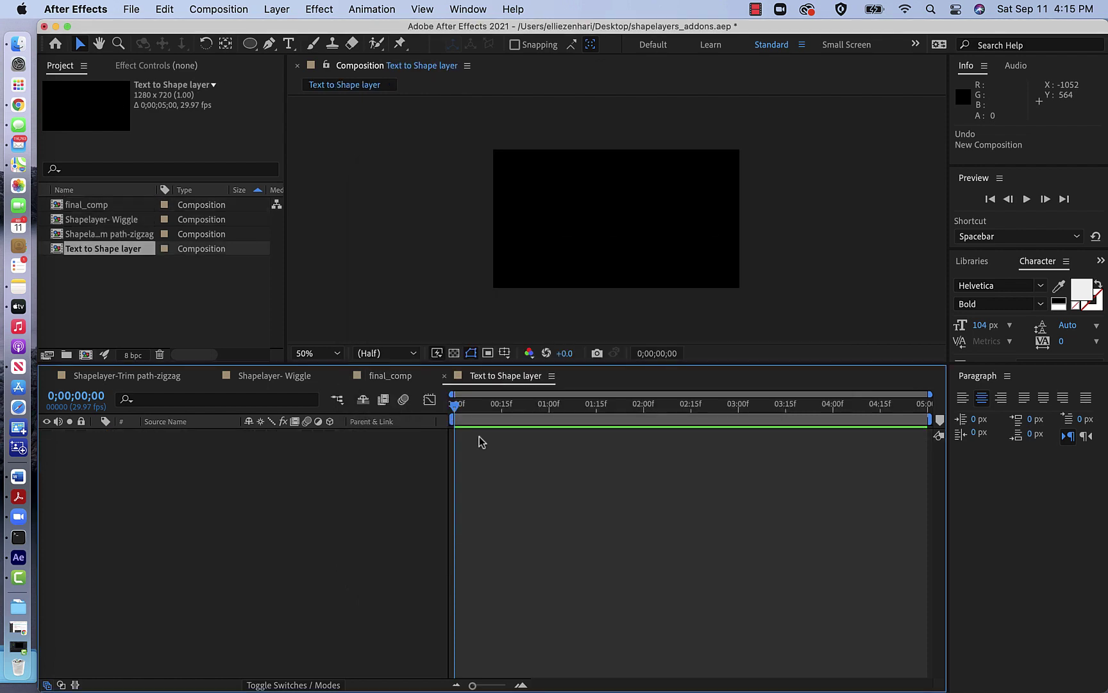
# - Add a new text layer to the Text to Shape layer composition
pyautogui.click(276, 9)
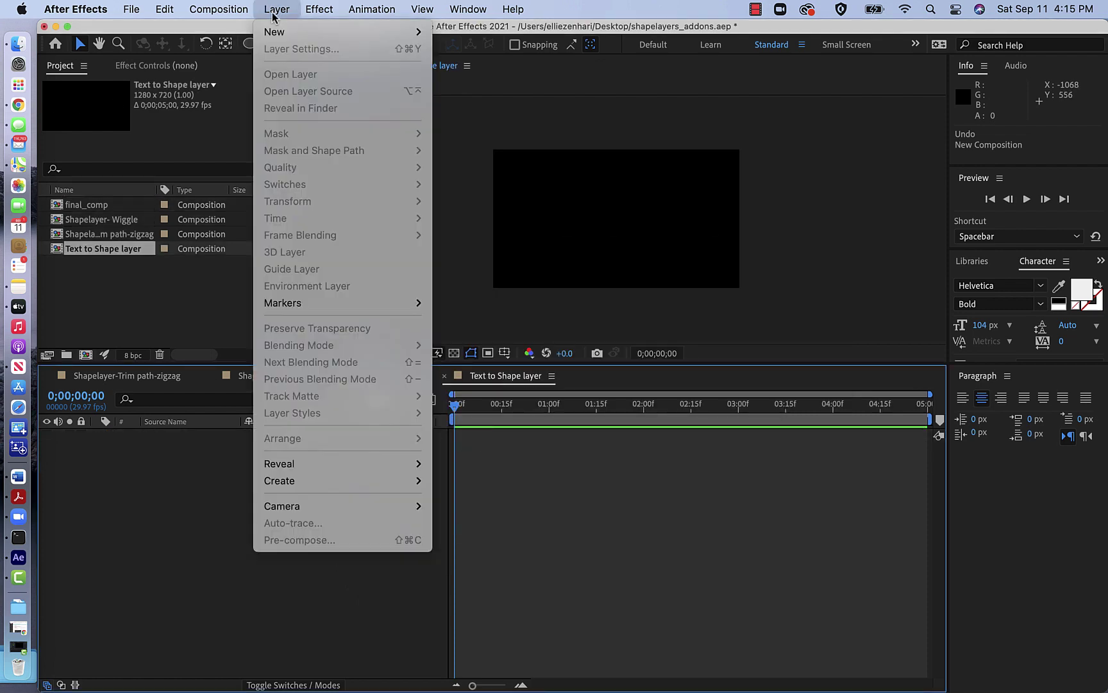
pyautogui.moveTo(359, 31)
pyautogui.click(468, 37)
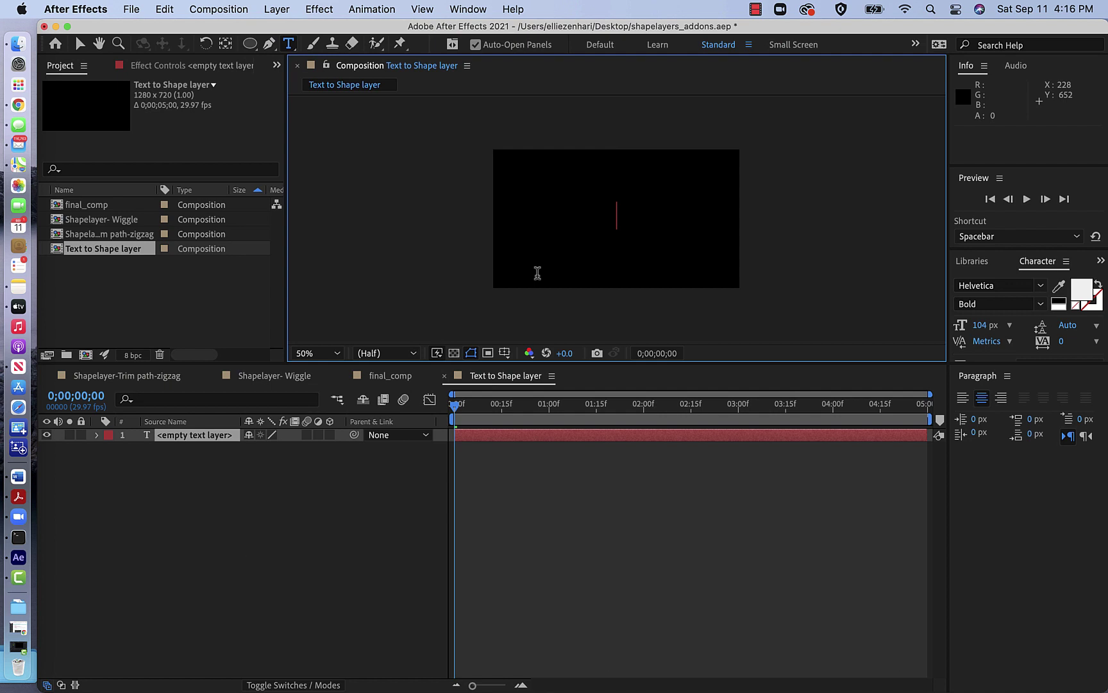
# - Enter the wording TEXT TO SHAPE LAYER in the new text layer
pyautogui.write('SHAPE LAYER')
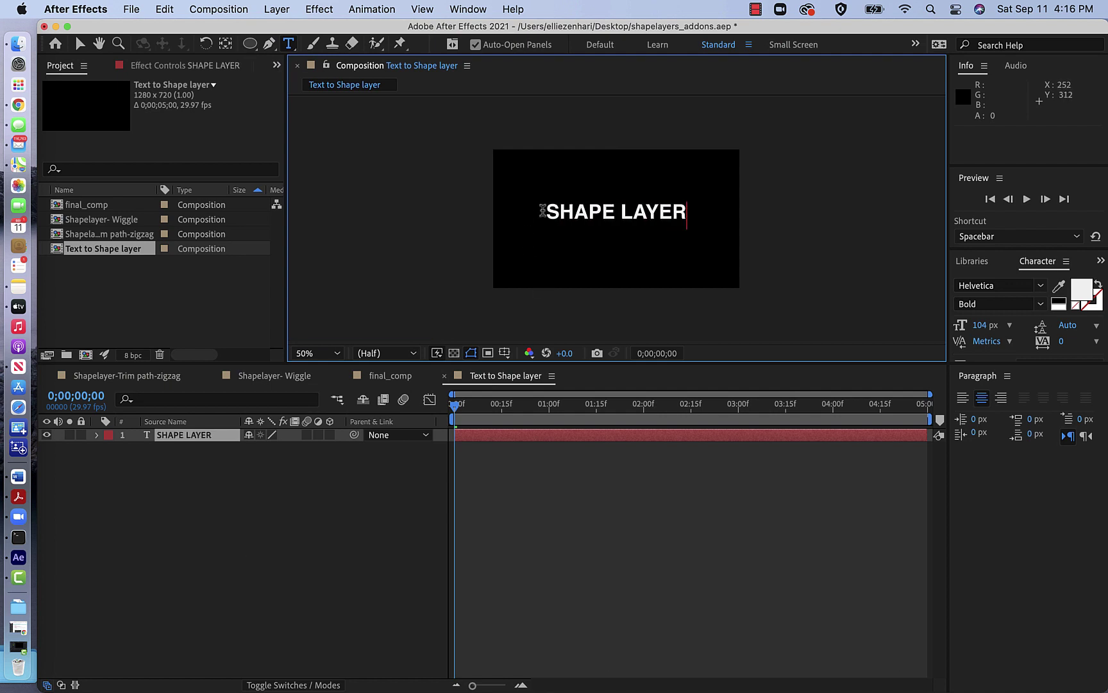
pyautogui.click(546, 212)
pyautogui.write('TEXT TO')
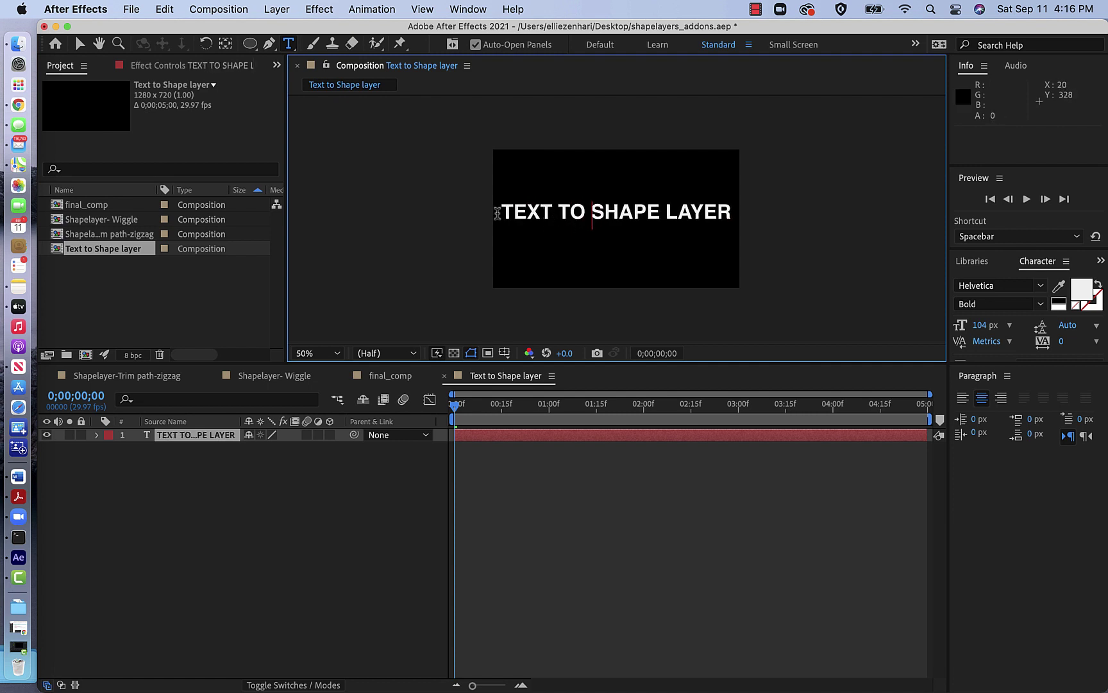
# - Set the font size of the whole TEXT TO SHAPE LAYER line to 87 px
pyautogui.moveTo(976, 327); pyautogui.dragTo(968, 328)
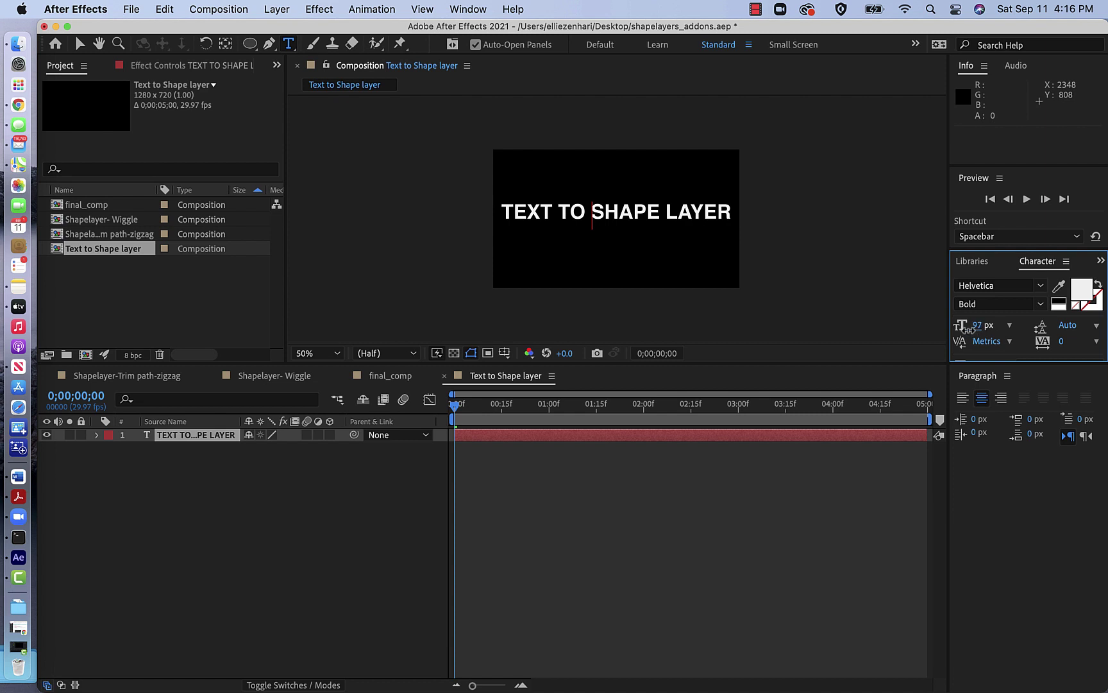
pyautogui.tripleClick(597, 204)
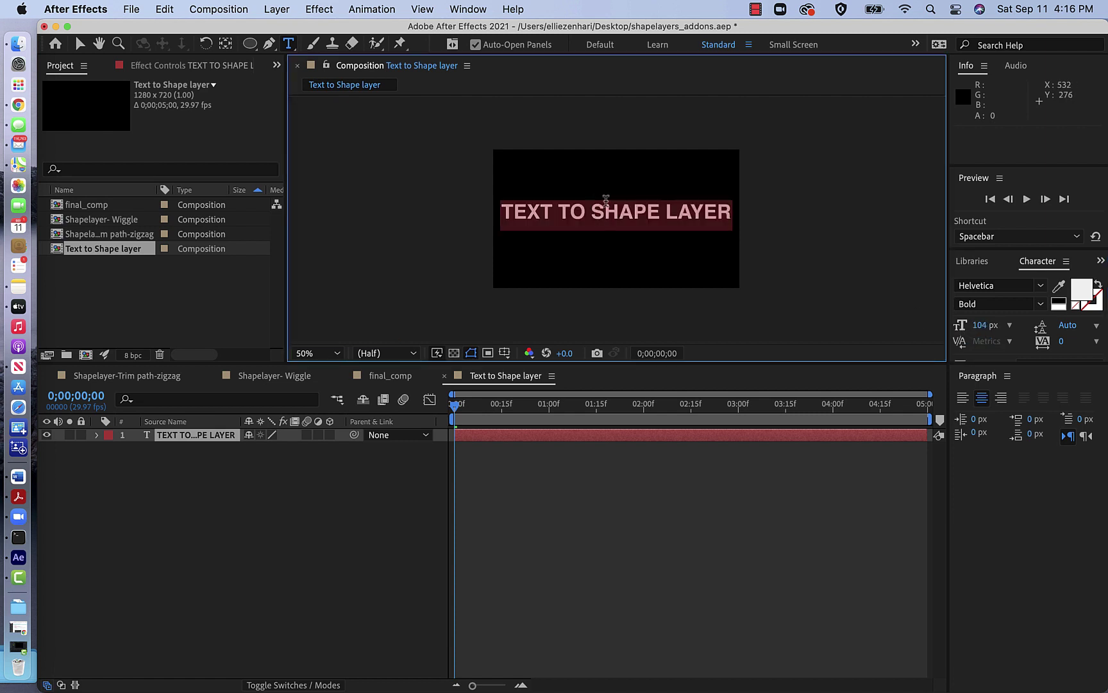
pyautogui.click(978, 326)
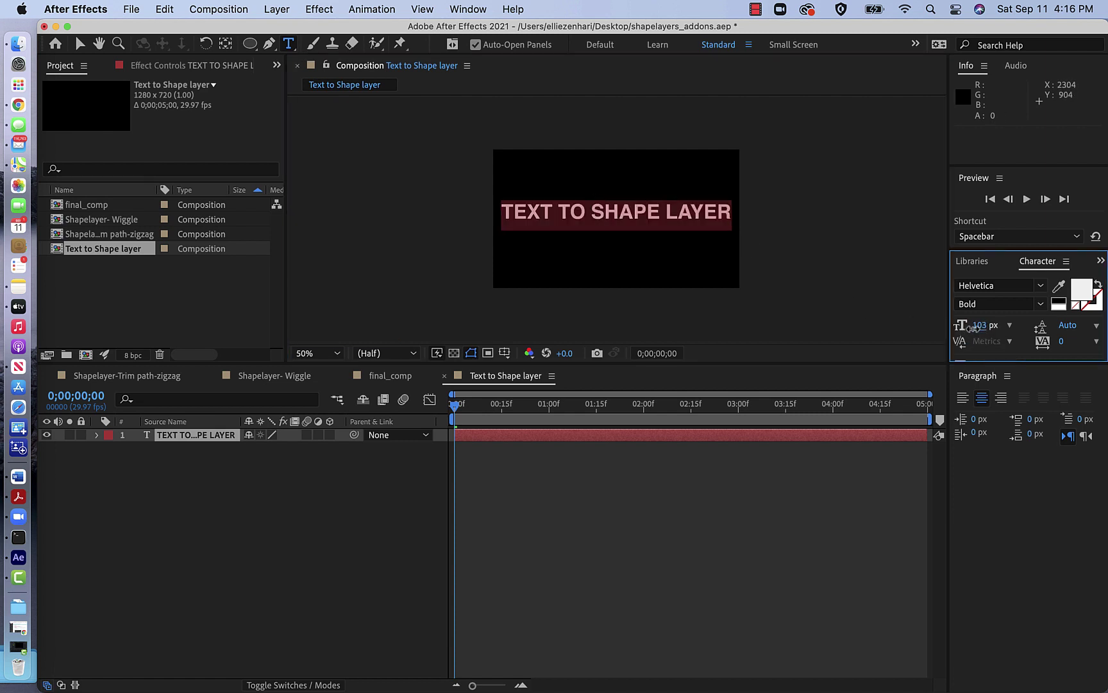
pyautogui.moveTo(970, 327); pyautogui.dragTo(956, 328)
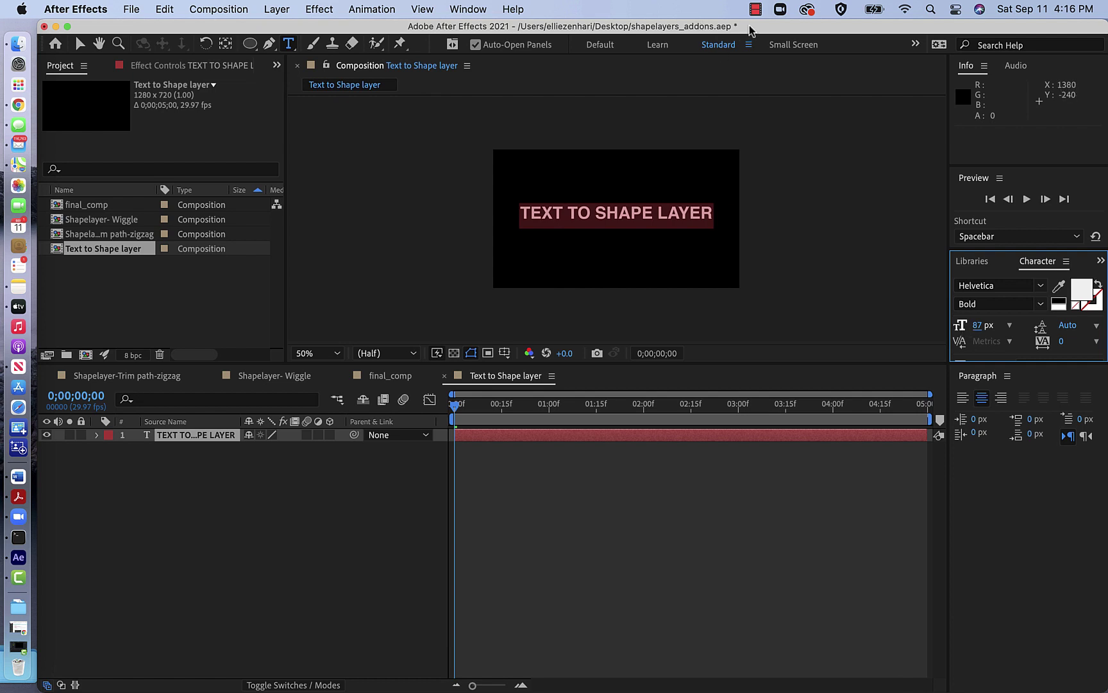
# - Browse the available fonts and set the TEXT TO SHAPE LAYER line in Rockwell Regular
pyautogui.moveTo(749, 30); pyautogui.dragTo(656, 29)
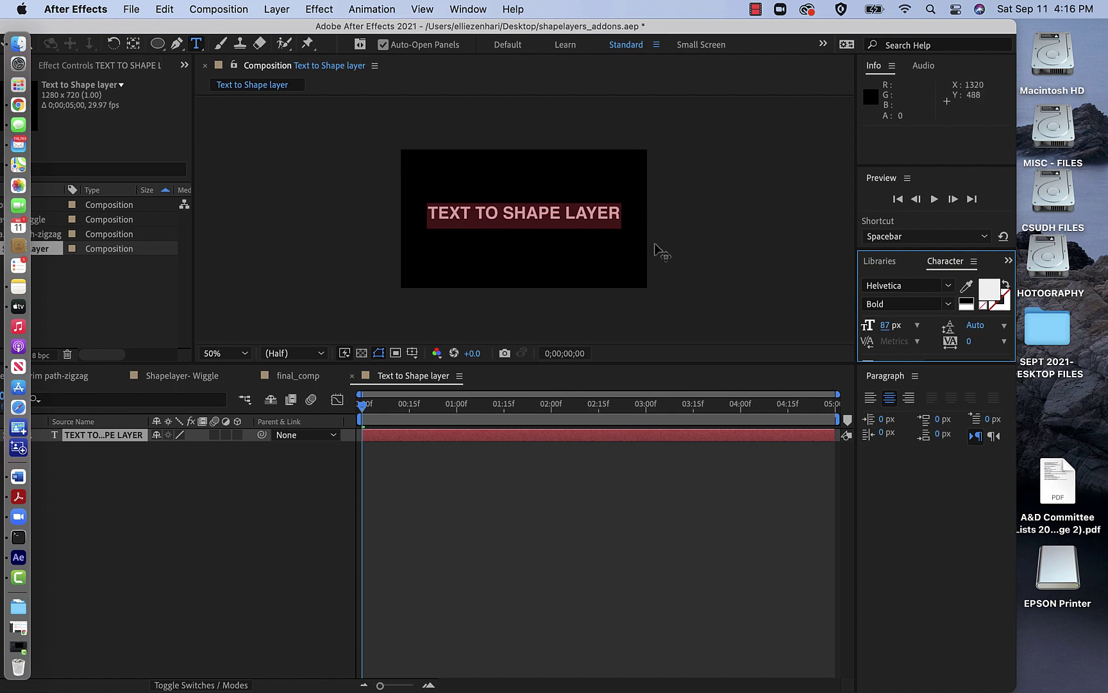
pyautogui.click(918, 286)
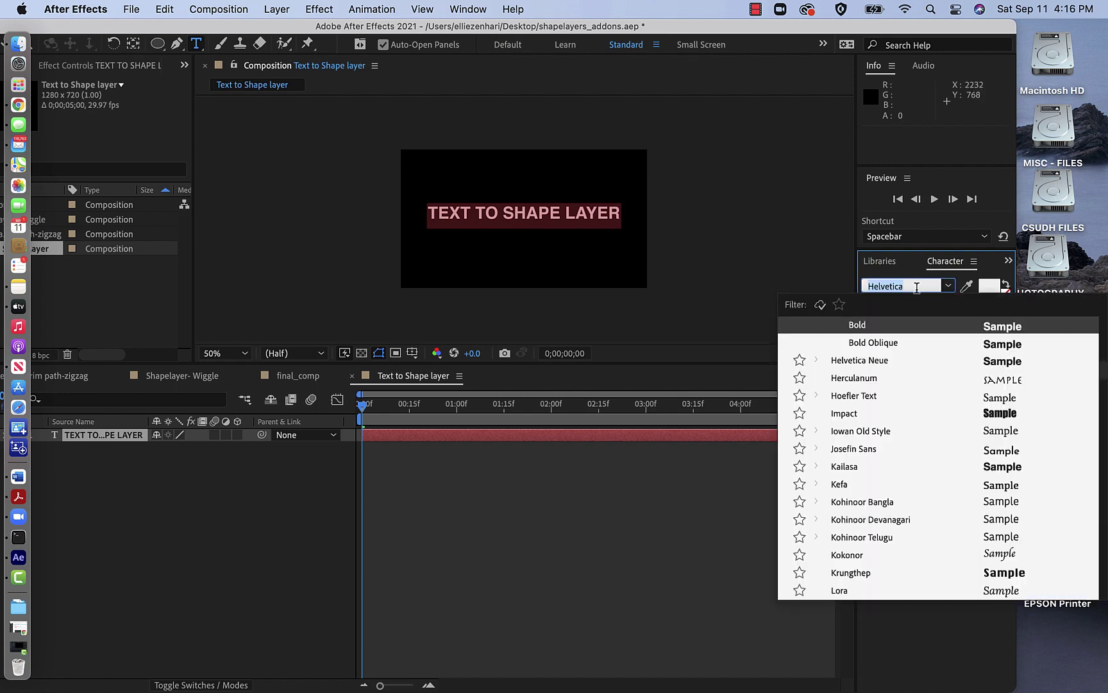
pyautogui.press('Down')
pyautogui.press('Down')
pyautogui.press('Down')
pyautogui.press('Down')
pyautogui.press('Down')
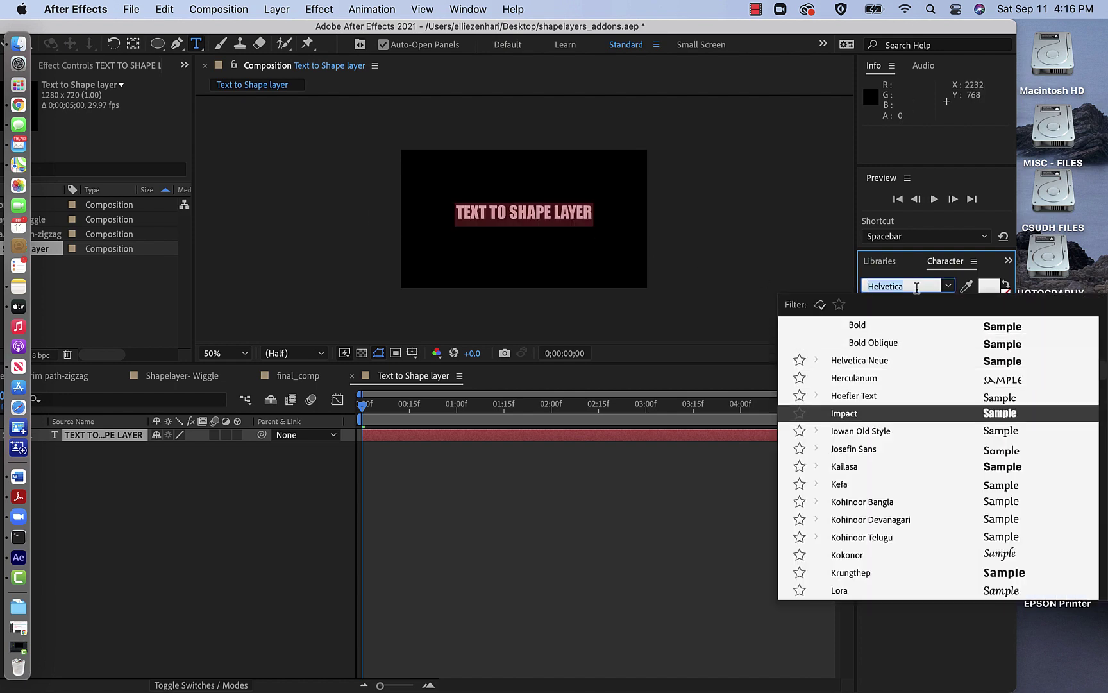
pyautogui.press('Down')
pyautogui.press('Down')
pyautogui.press('Down')
pyautogui.press('Down')
pyautogui.press('Down')
pyautogui.press('Down')
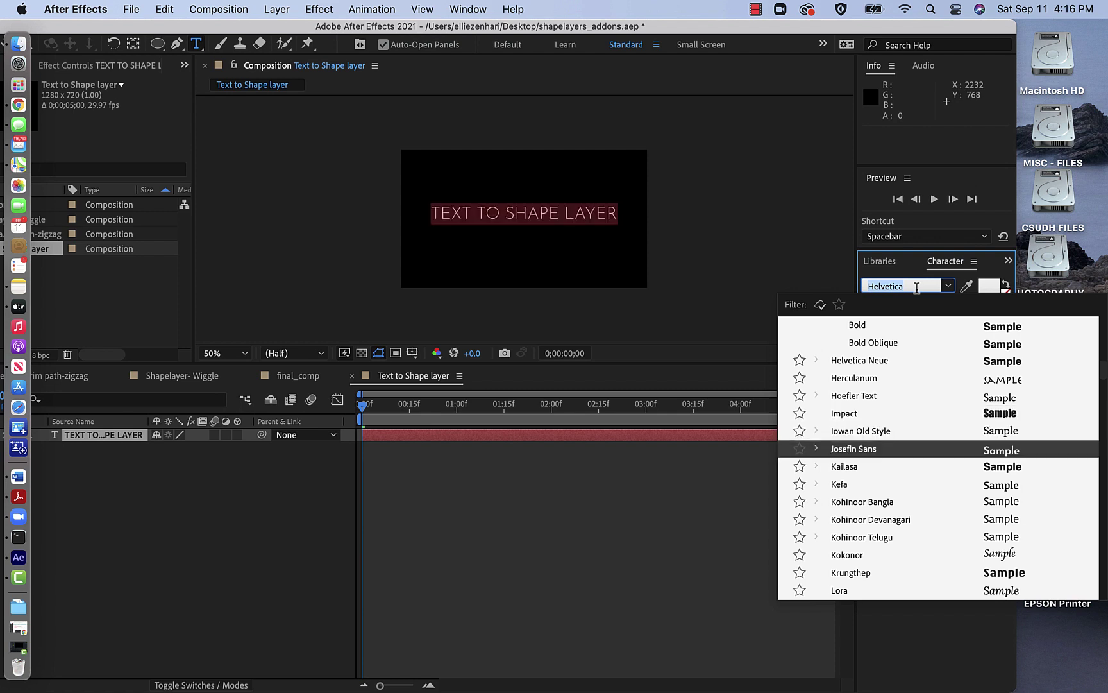
pyautogui.press('Down')
pyautogui.press('Down')
pyautogui.press('Down')
pyautogui.press('Down')
pyautogui.press('Down')
pyautogui.press('Down')
pyautogui.press('Down')
pyautogui.press('Down')
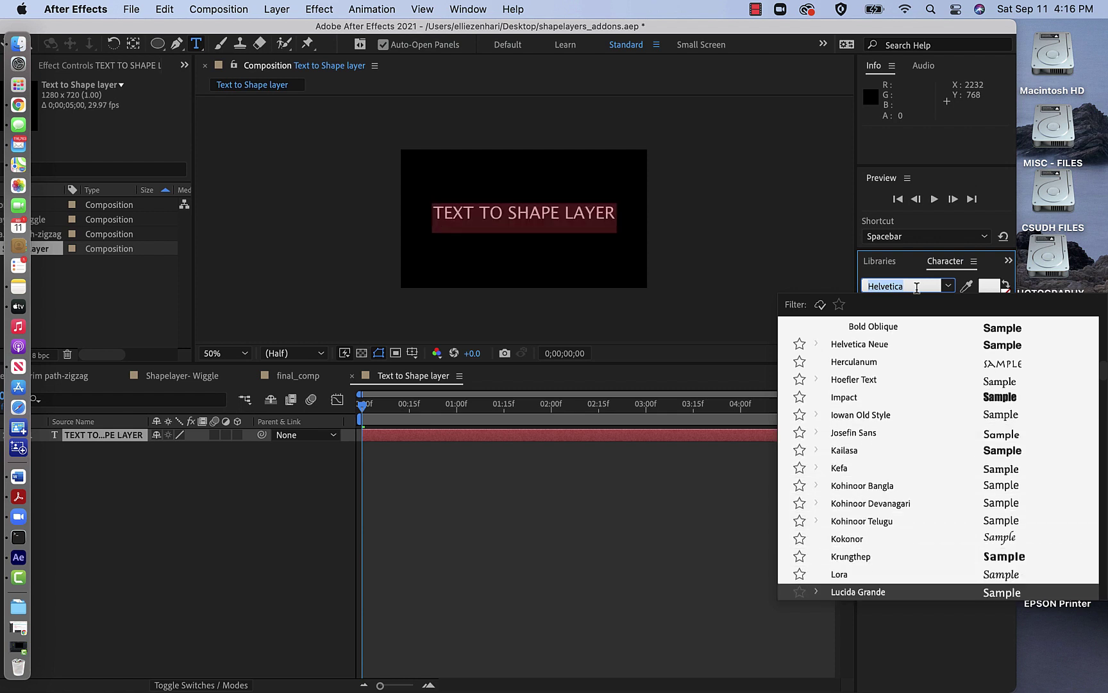
pyautogui.press('Down')
pyautogui.press('Down')
pyautogui.press('Down')
pyautogui.press('Down')
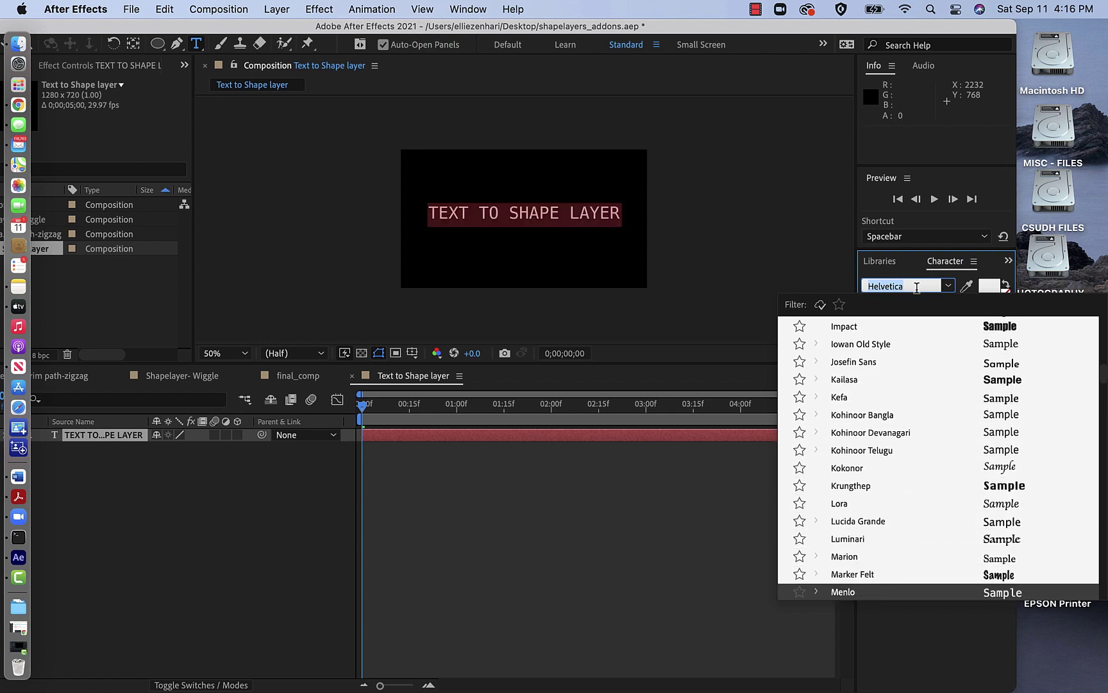
pyautogui.press('Down')
pyautogui.press('Down')
pyautogui.press('Down')
pyautogui.press('Down')
pyautogui.press('Down')
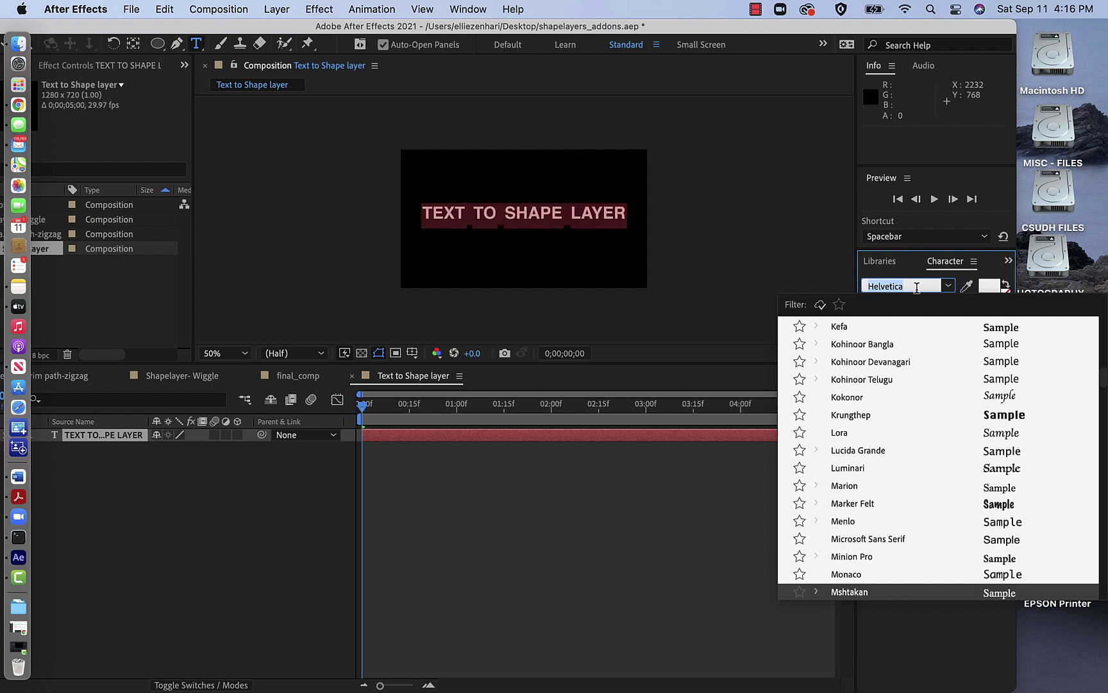
pyautogui.press('Down')
pyautogui.press('Down')
pyautogui.press('Down')
pyautogui.press('Down')
pyautogui.press('Down')
pyautogui.press('Down')
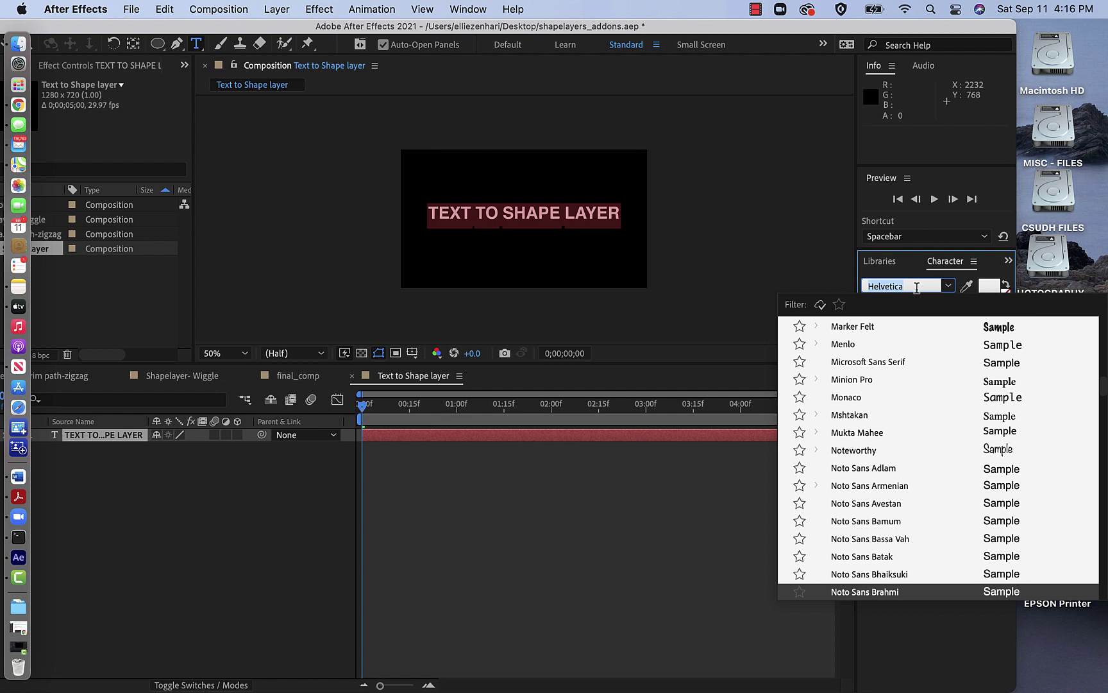
pyautogui.press('Down')
pyautogui.press('Down')
pyautogui.press('Down')
pyautogui.press('Down')
pyautogui.press('Down')
pyautogui.press('Down')
pyautogui.press('Down')
pyautogui.press('Down')
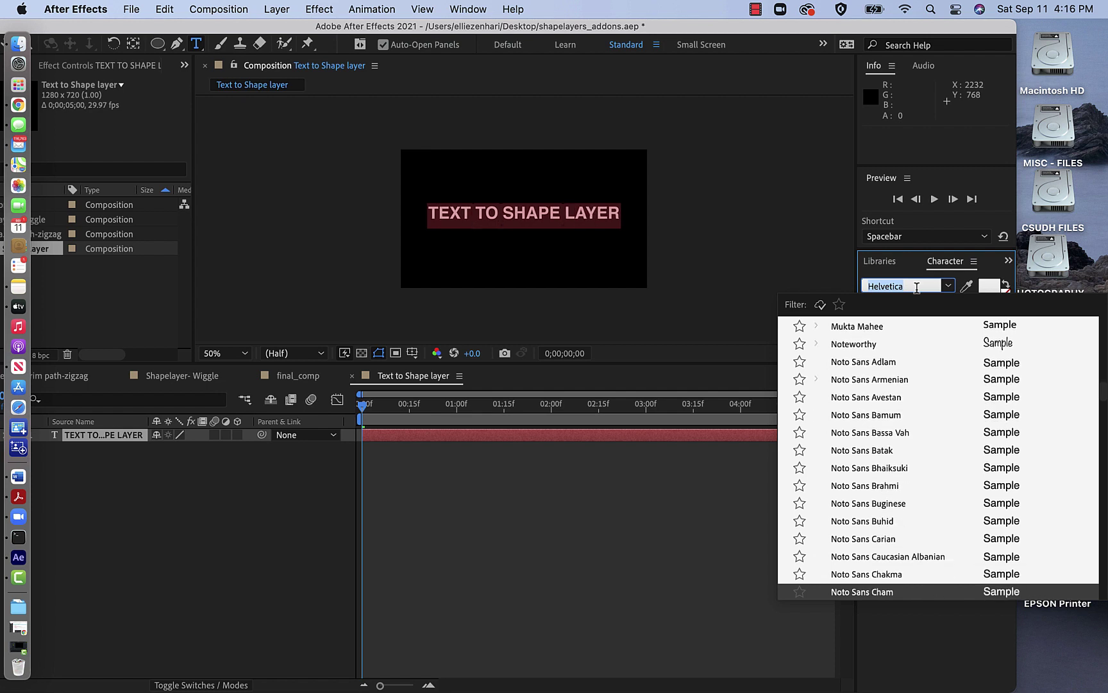
pyautogui.press('Down')
pyautogui.press('Down')
pyautogui.press('Down')
pyautogui.press('Down')
pyautogui.press('Down')
pyautogui.press('Down')
pyautogui.press('Down')
pyautogui.press('Down')
pyautogui.press('Down')
pyautogui.press('Down')
pyautogui.press('Down')
pyautogui.press('Down')
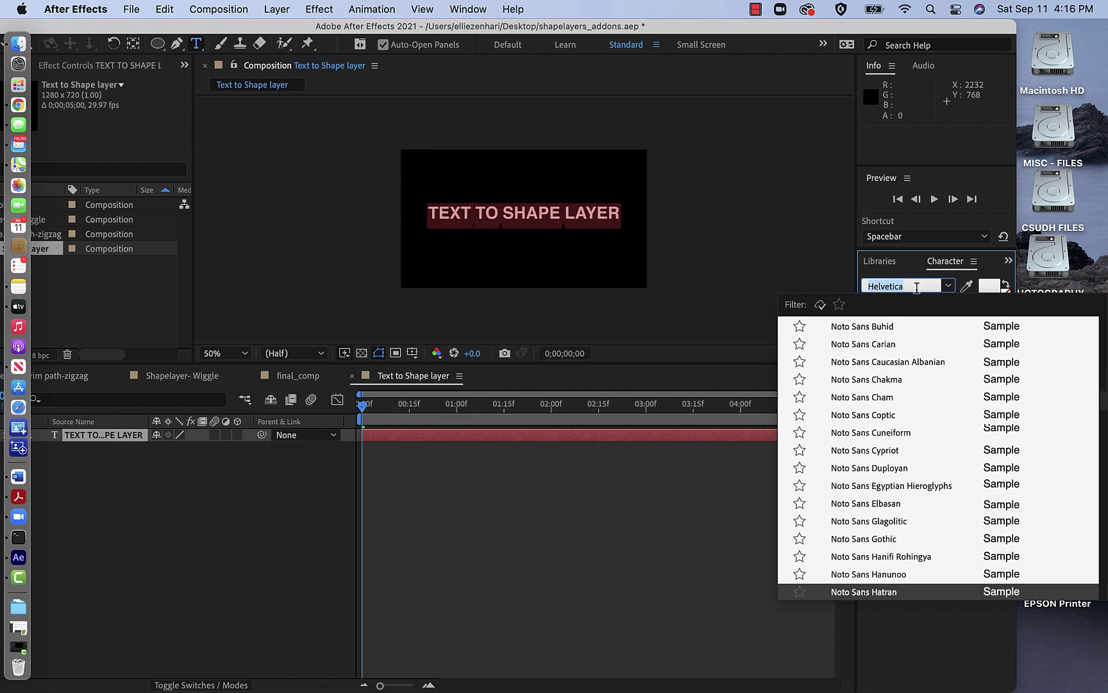
pyautogui.press('Down')
pyautogui.press('Down')
pyautogui.press('Down')
pyautogui.press('Down')
pyautogui.press('Down')
pyautogui.press('Down')
pyautogui.press('Down')
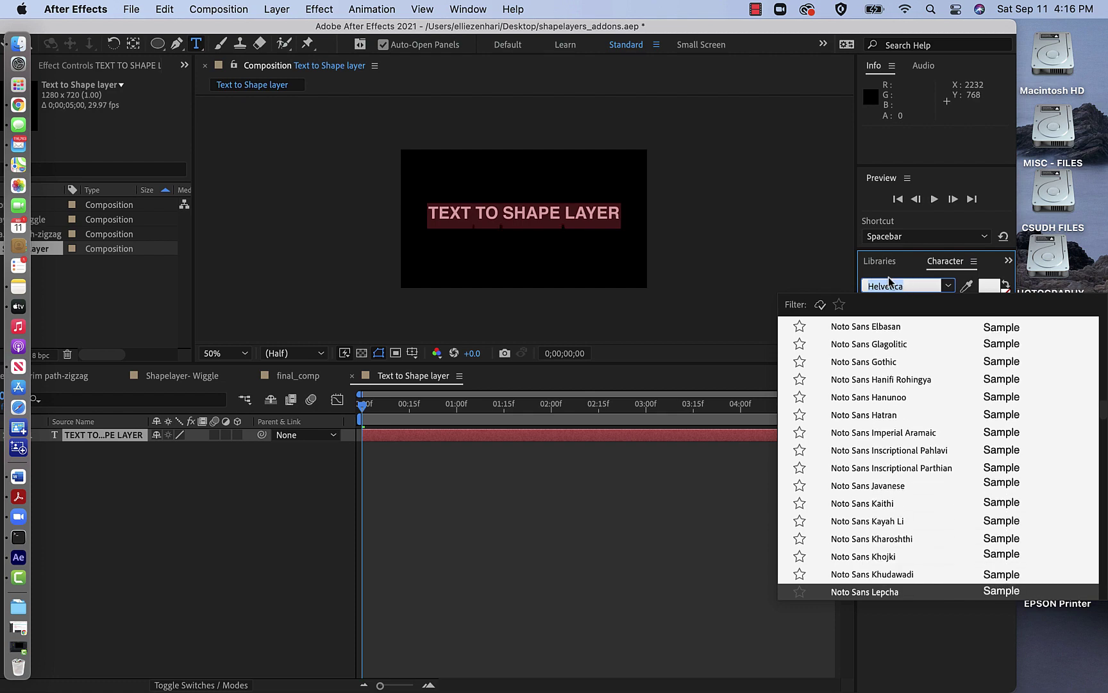
pyautogui.scroll(-15, 883, 449)
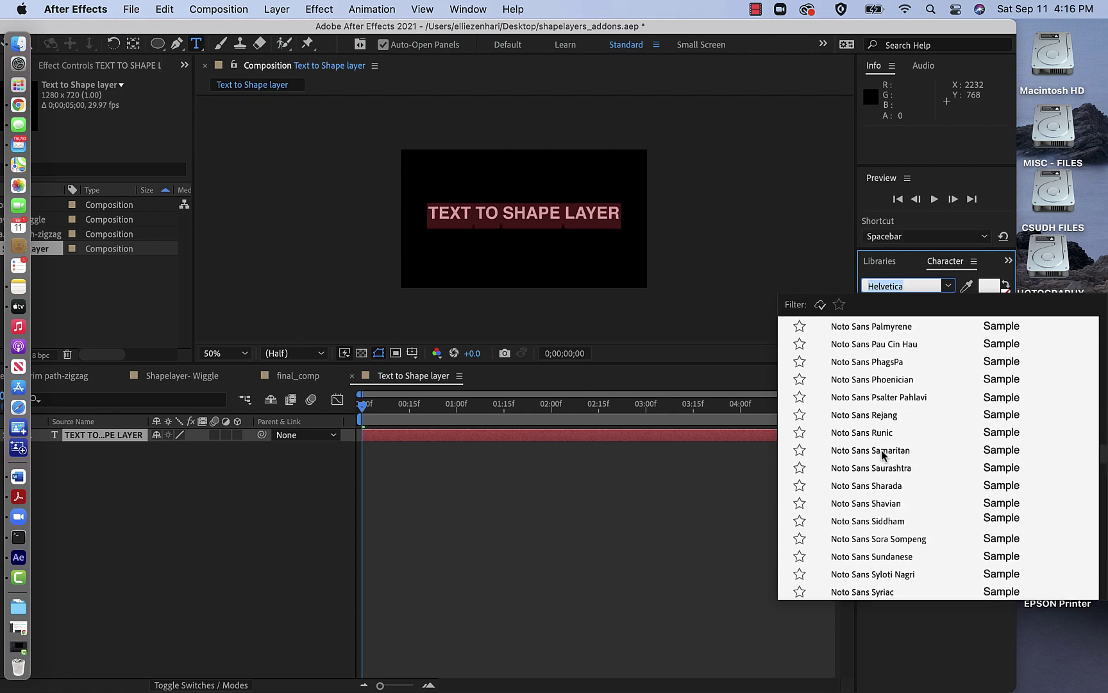
pyautogui.scroll(-10, 883, 454)
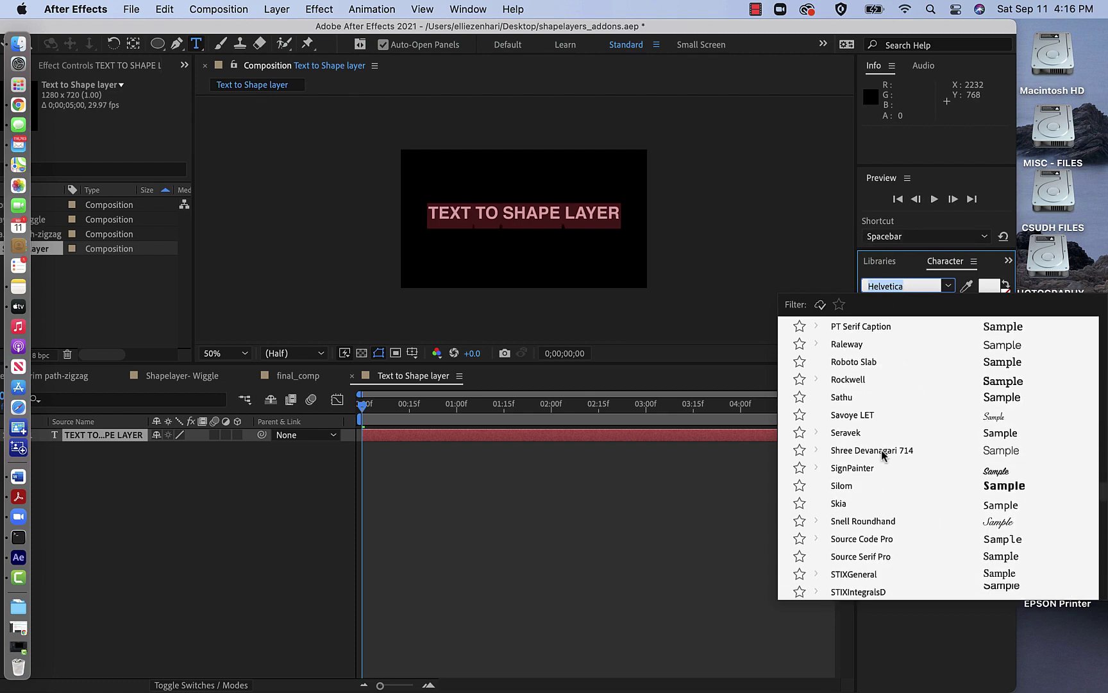
pyautogui.click(843, 379)
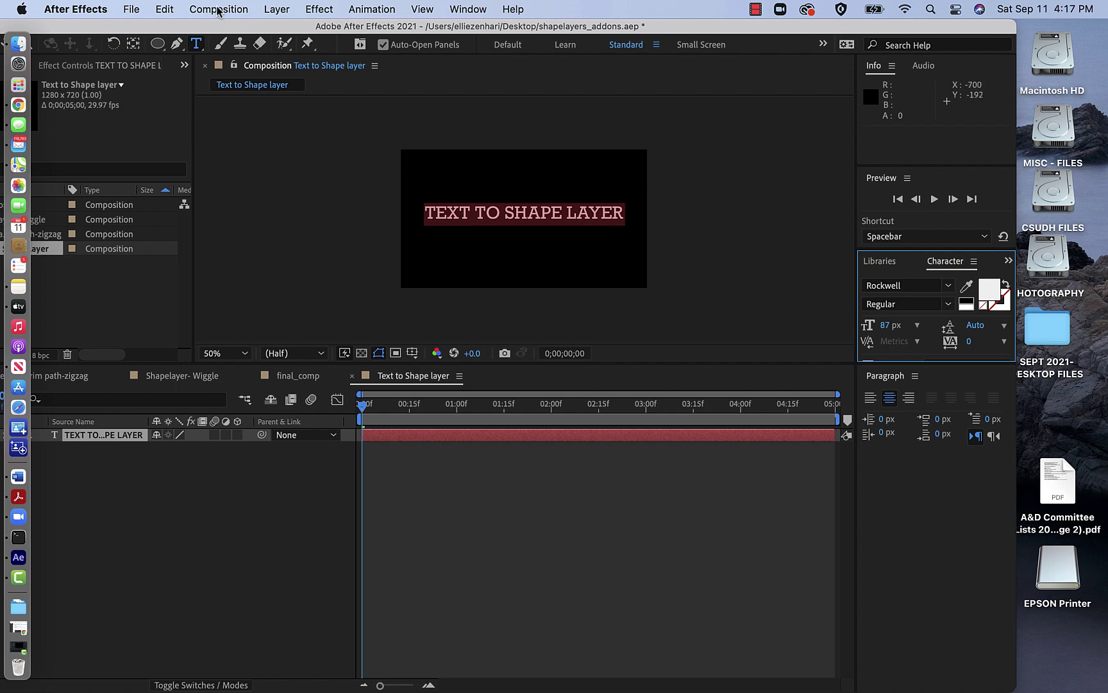
# - Create shapes from the TEXT TO SHAPE LAYER text layer
pyautogui.click(277, 10)
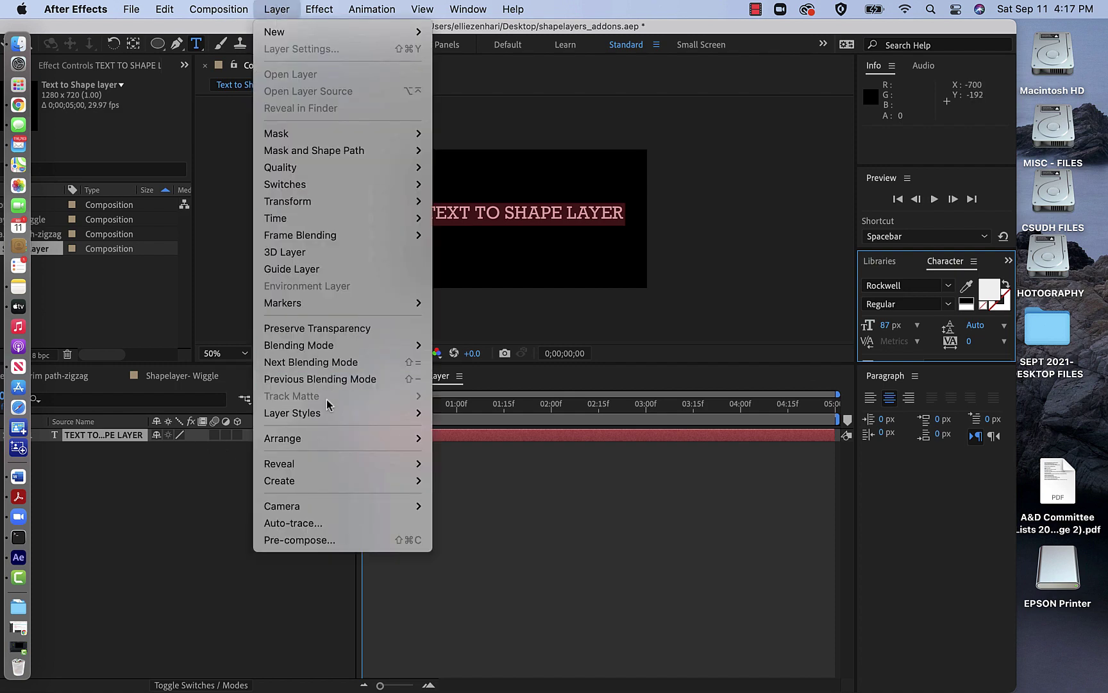
pyautogui.moveTo(332, 481)
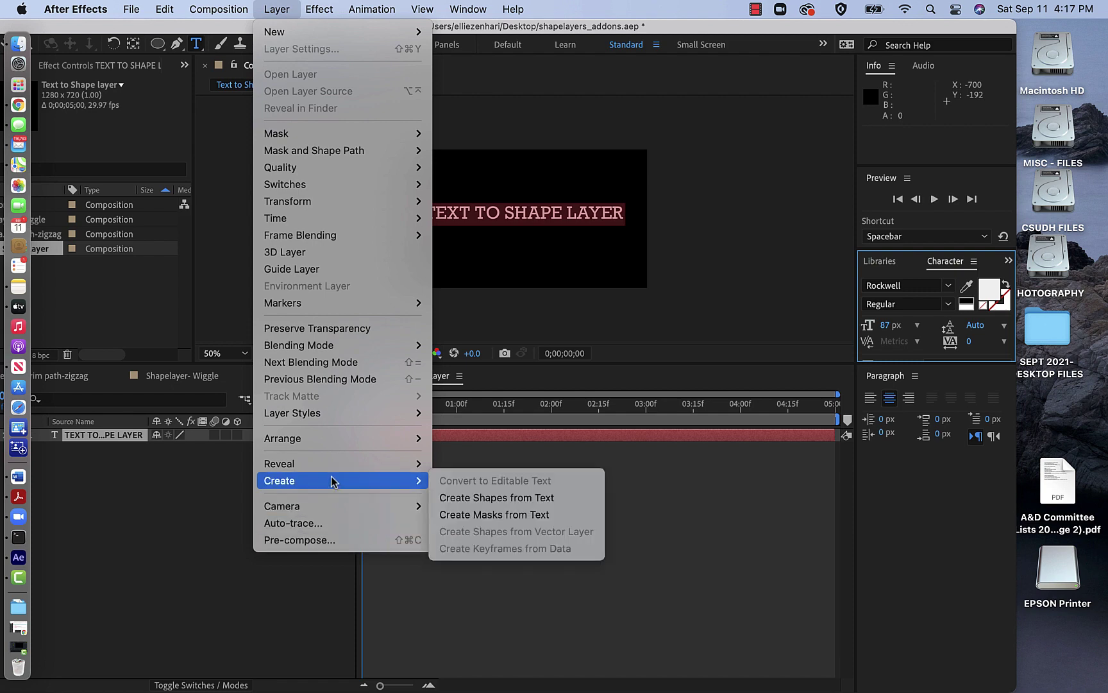
pyautogui.click(462, 502)
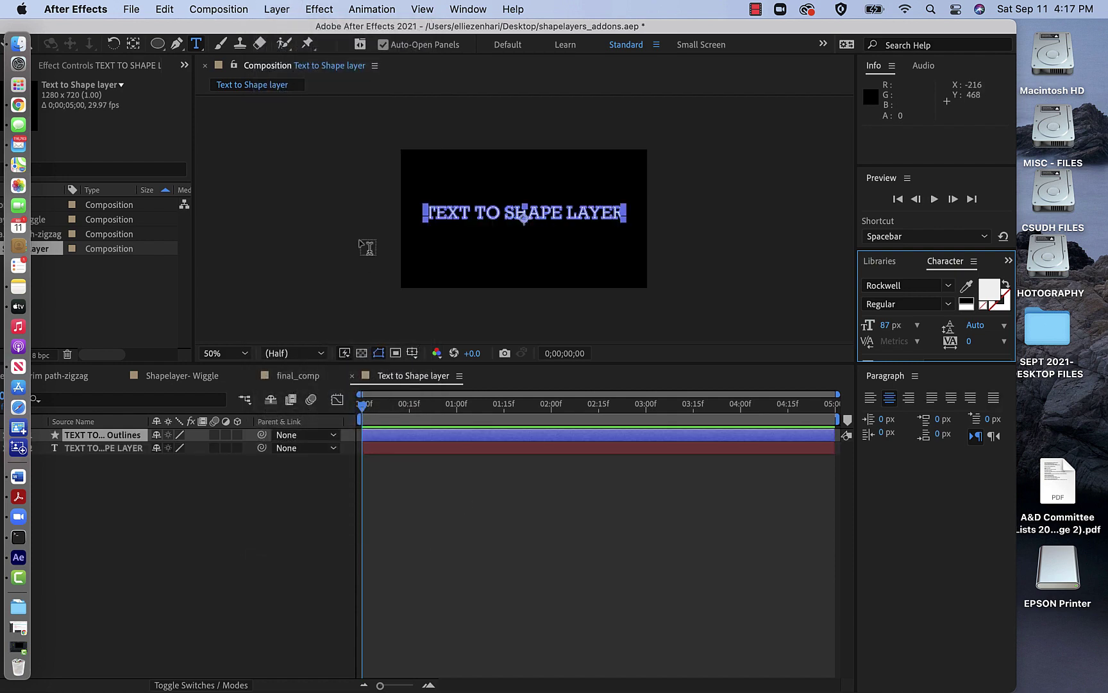
# - Add Wiggle Paths to the text outlines layer and expand its properties
pyautogui.doubleClick(292, 30)
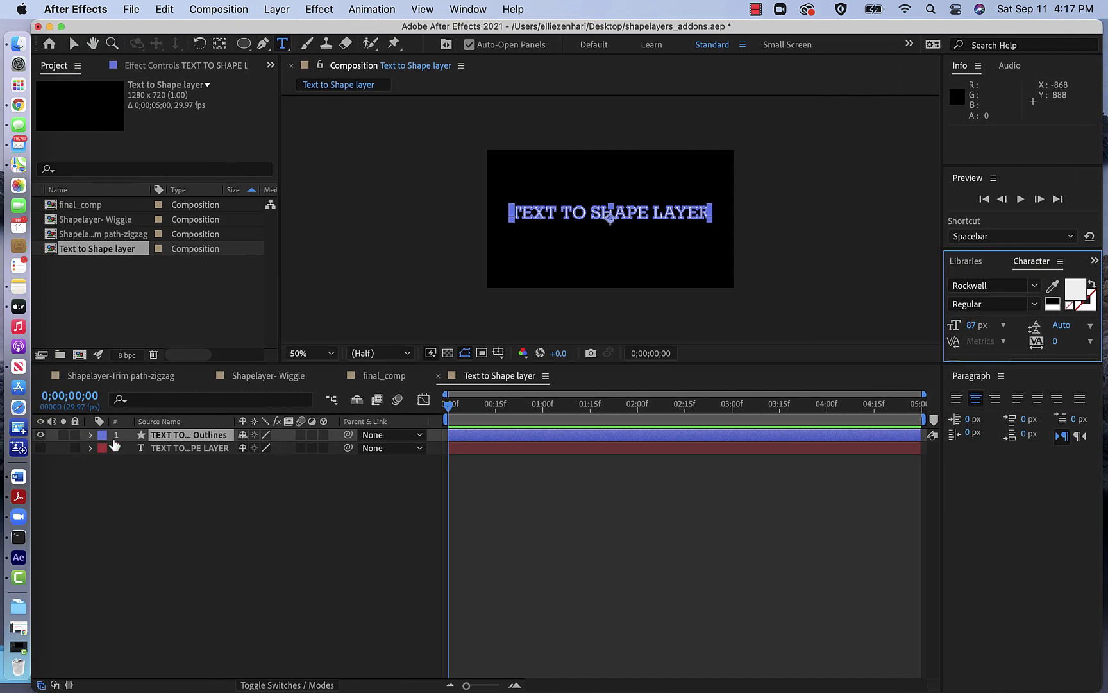
pyautogui.click(91, 436)
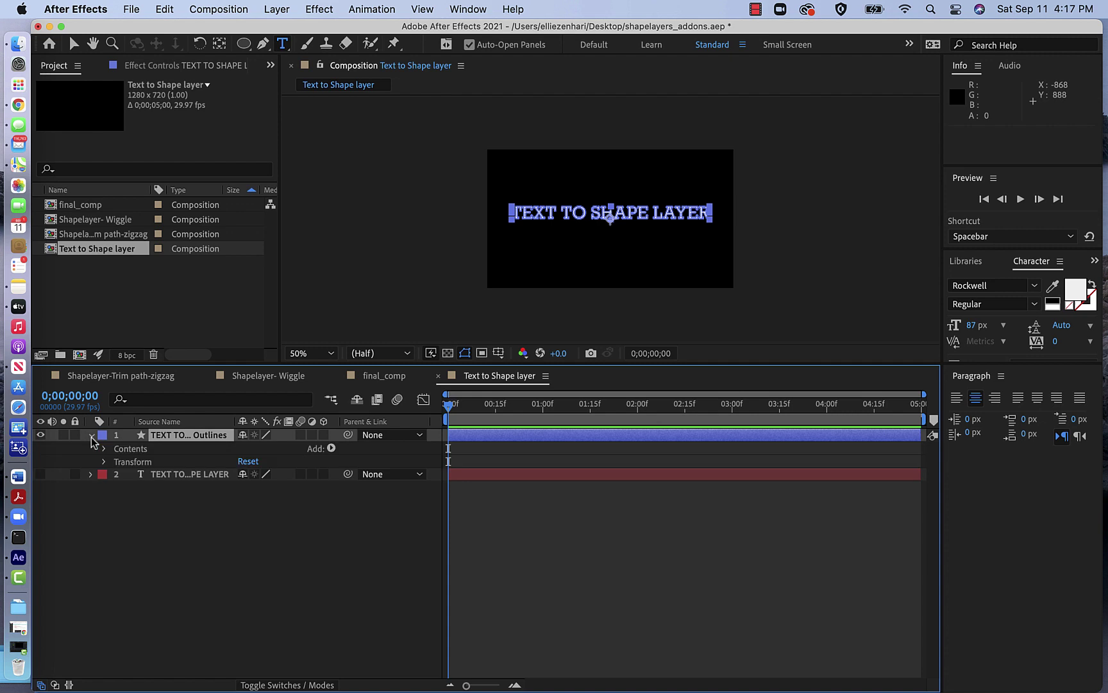
pyautogui.click(331, 449)
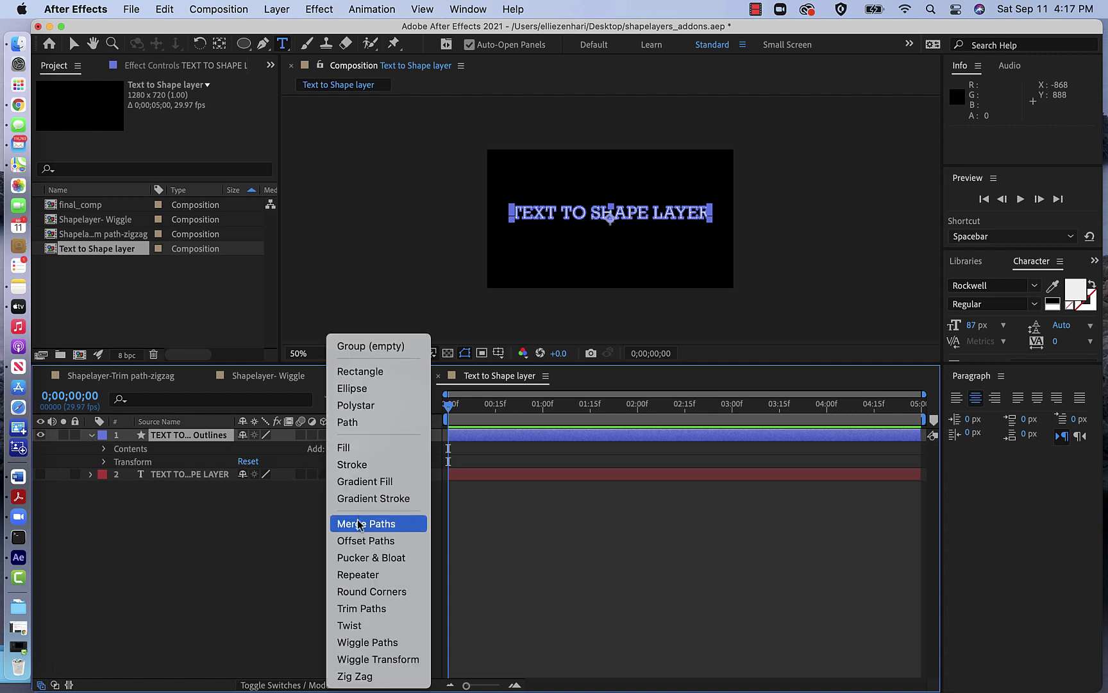
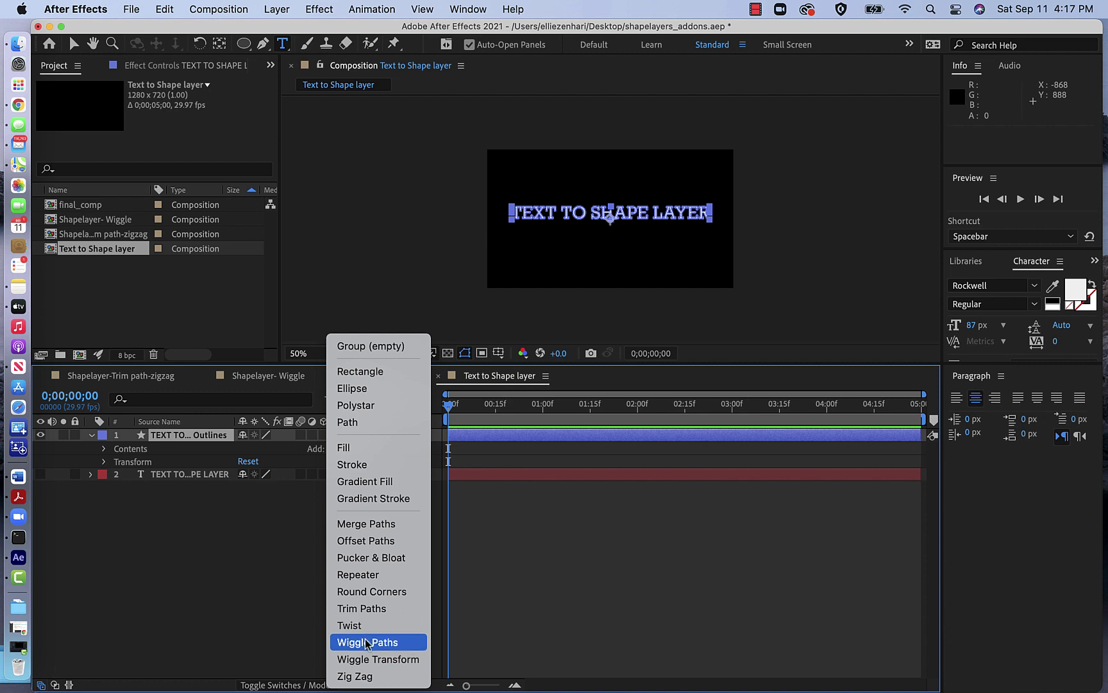
pyautogui.click(367, 644)
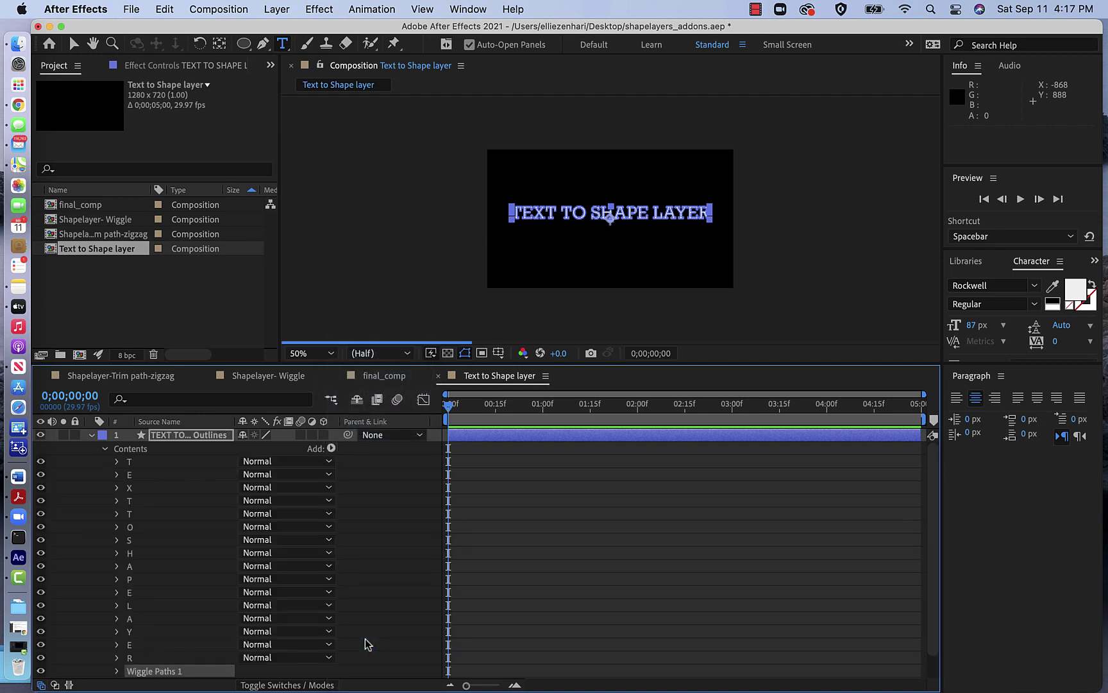
pyautogui.scroll(-1, 232, 531)
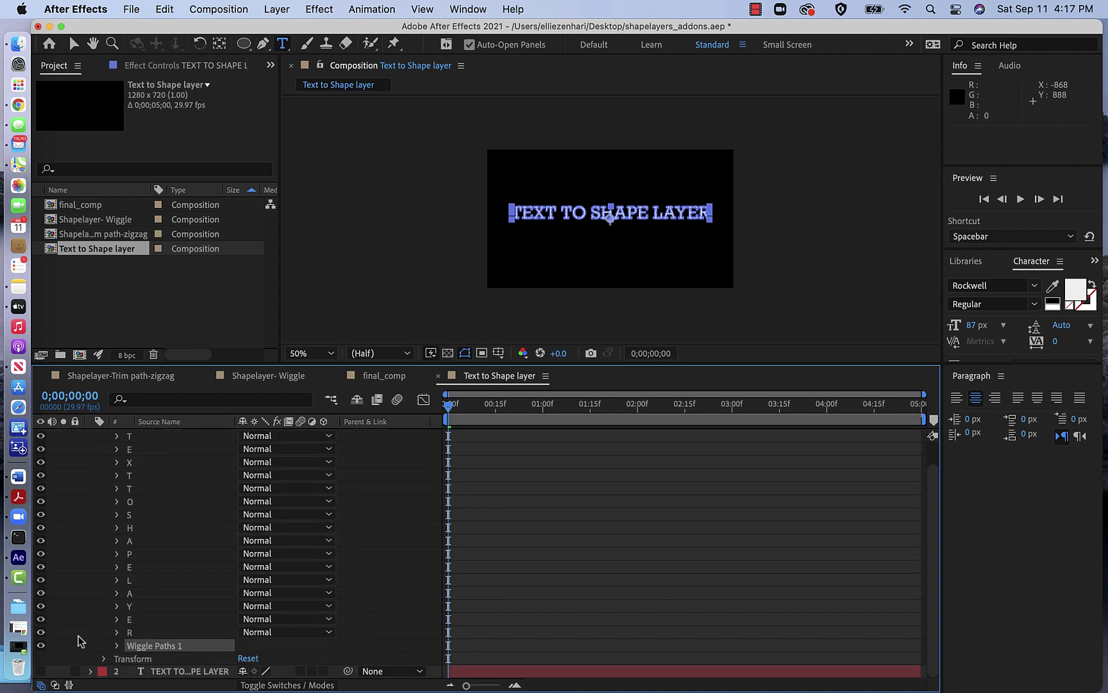
pyautogui.click(117, 647)
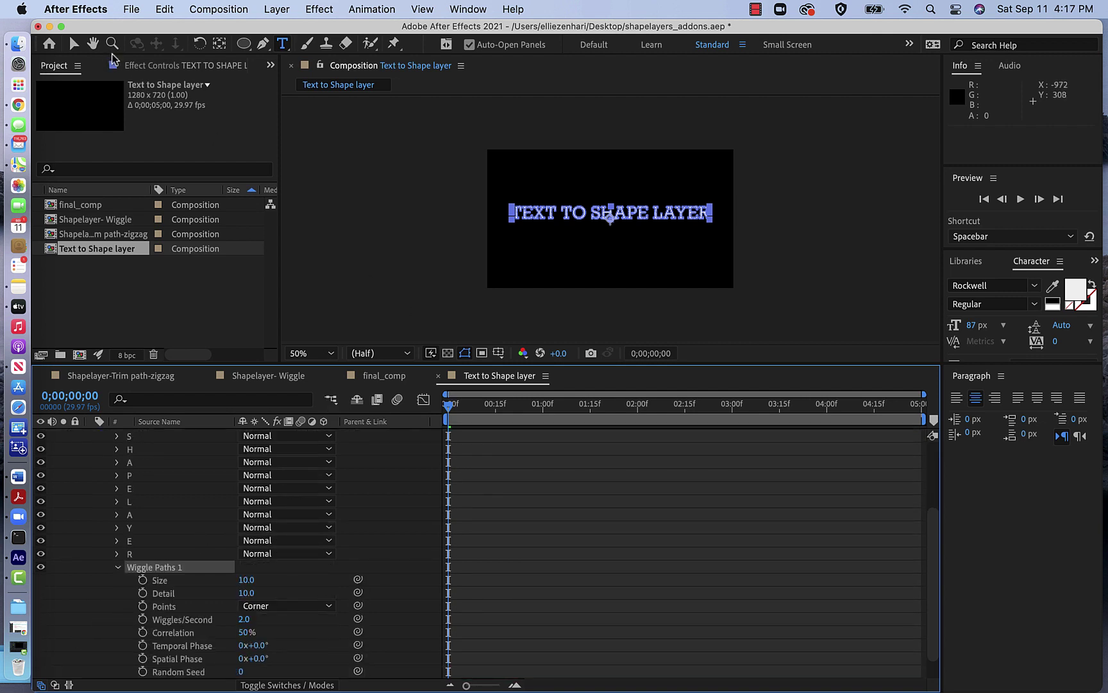
# - Play back the Wiggle Paths animation and examine the outlined letters up close
pyautogui.press('v')
pyautogui.click(366, 245)
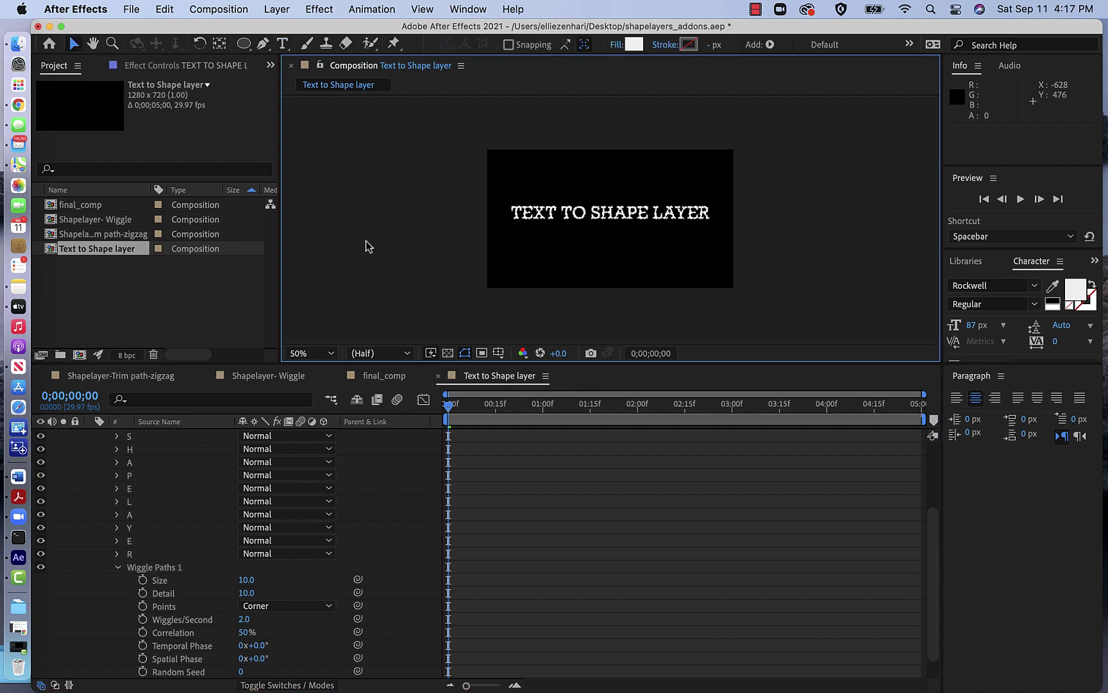
pyautogui.press('space')
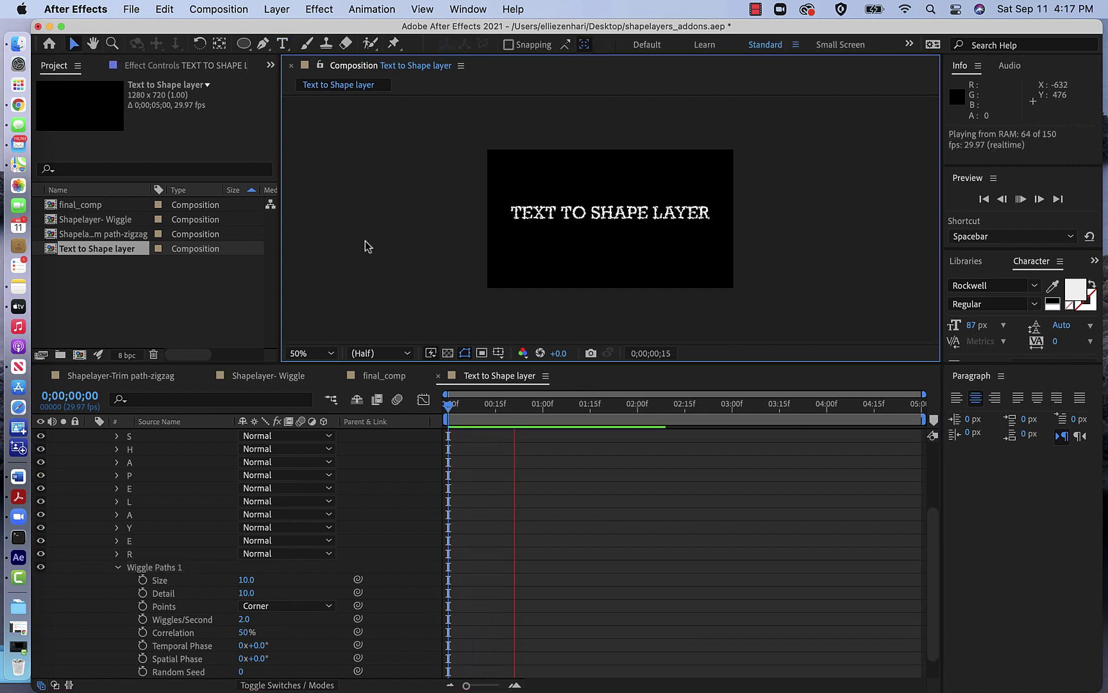
pyautogui.press('.')
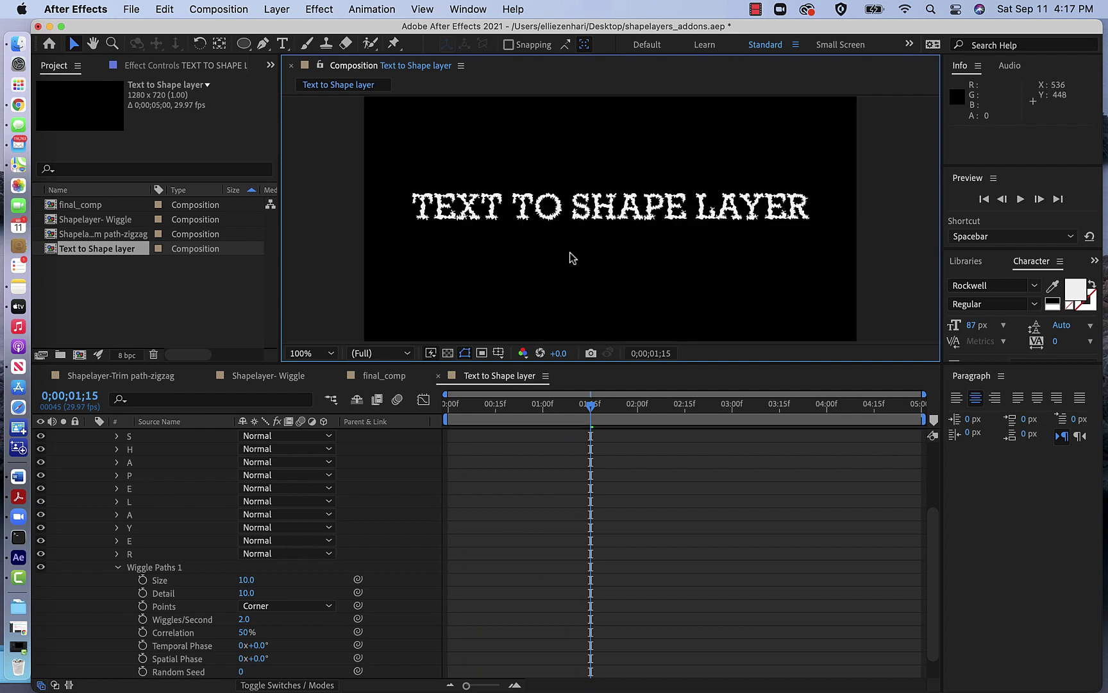
pyautogui.press('.')
pyautogui.press('space')
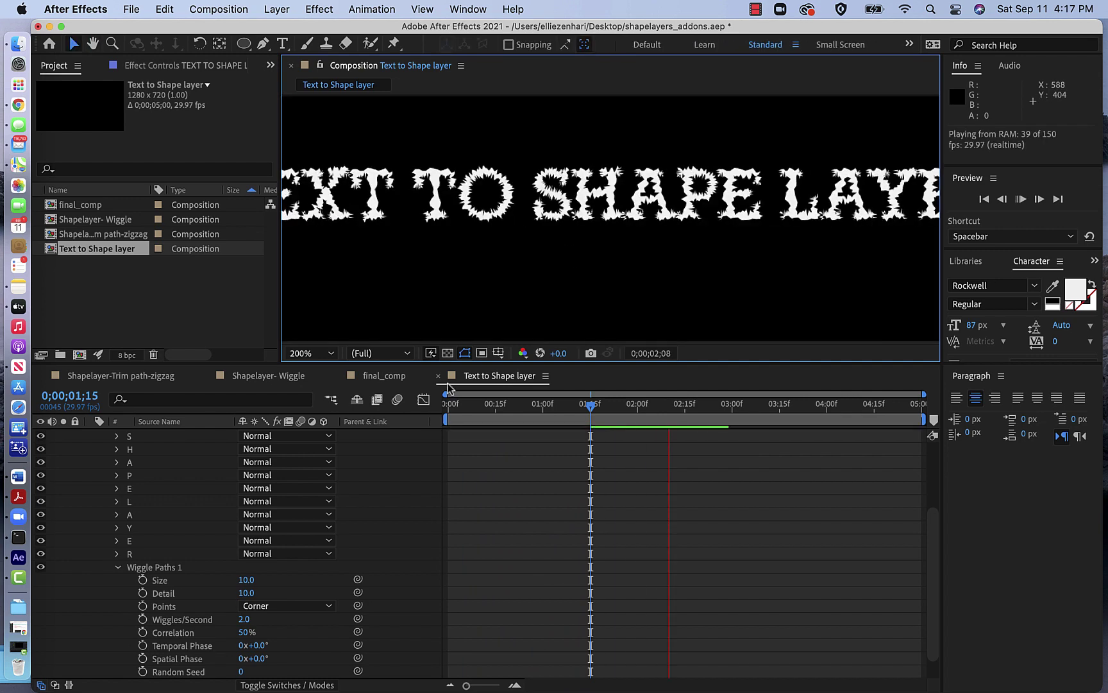
pyautogui.scroll(-2, 278, 568)
pyautogui.press('space')
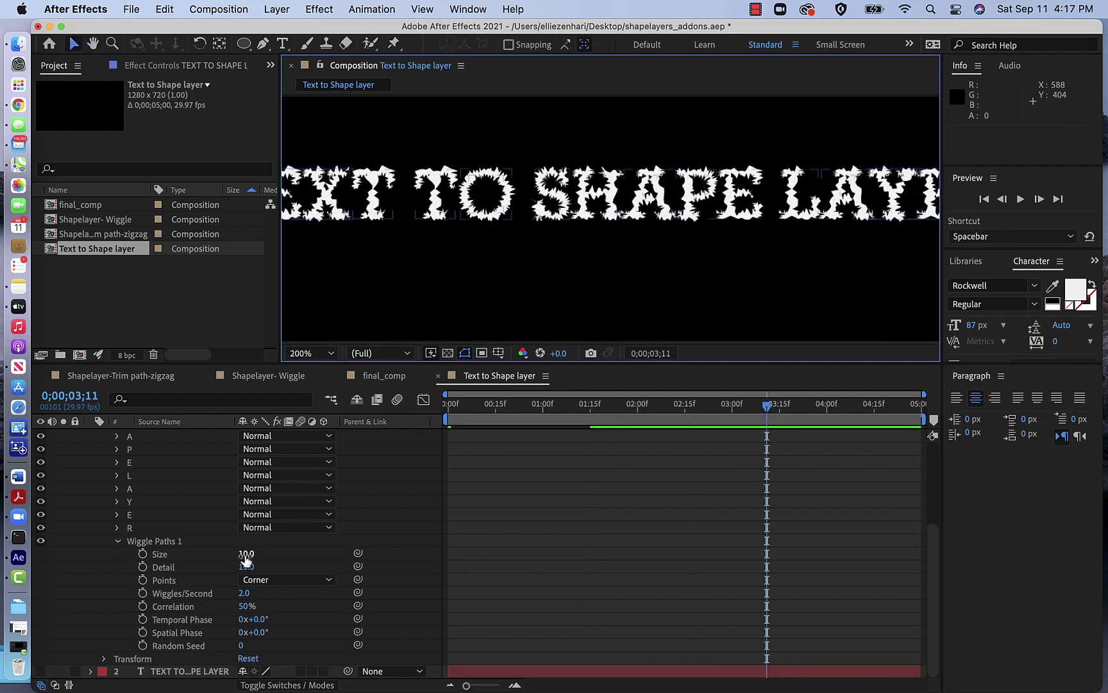
# - Set the Wiggle Paths size to 12 and detail to 77, and play back the result at different magnifications
pyautogui.moveTo(245, 561); pyautogui.dragTo(315, 578)
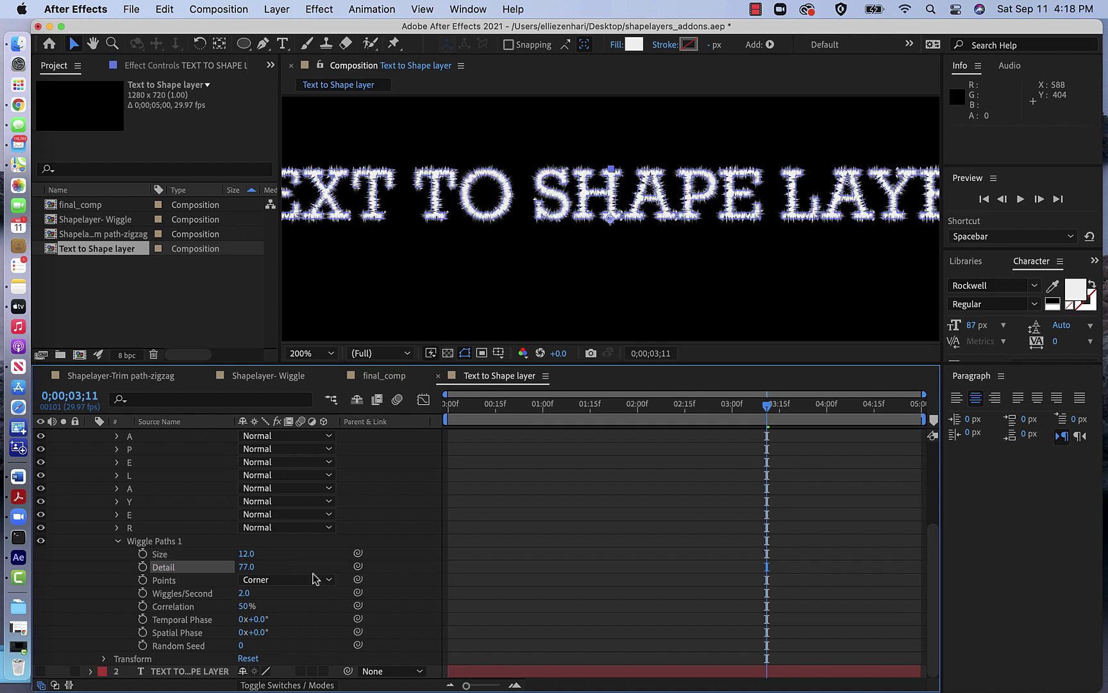
pyautogui.moveTo(767, 406); pyautogui.dragTo(556, 408)
pyautogui.press('space')
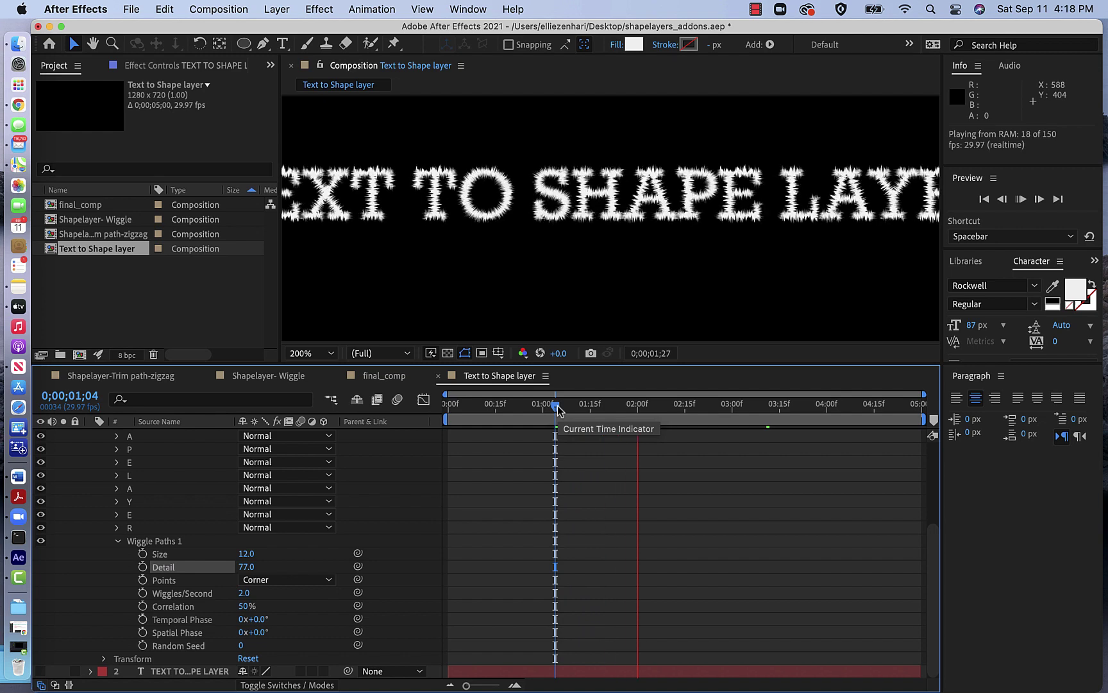
pyautogui.press(',')
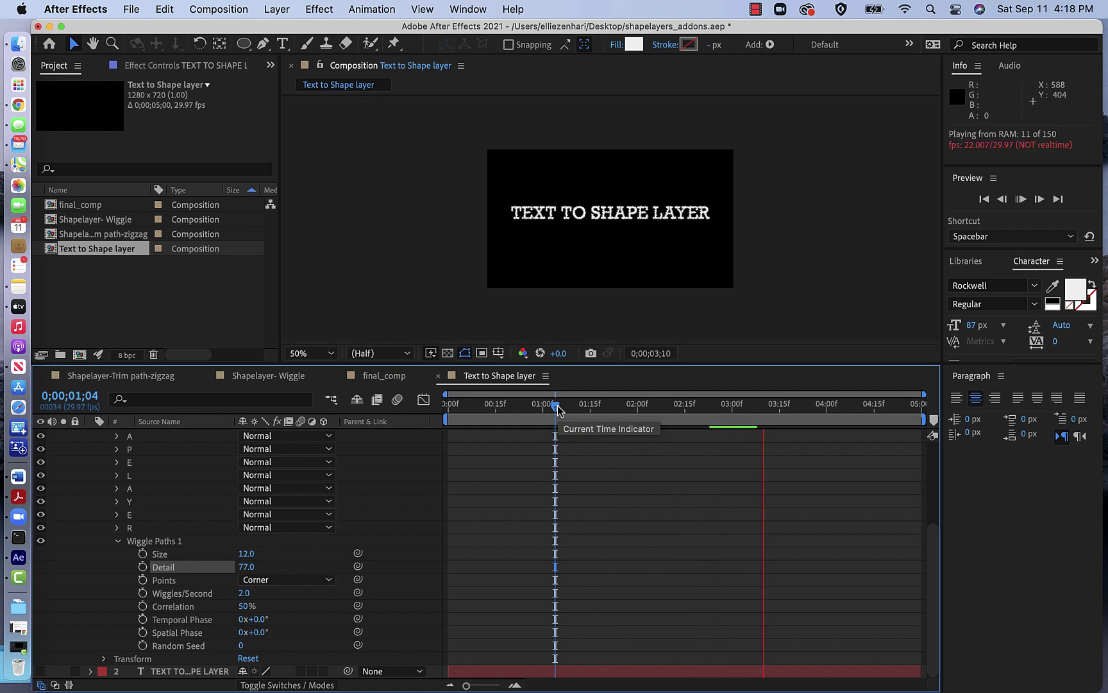
pyautogui.press('.')
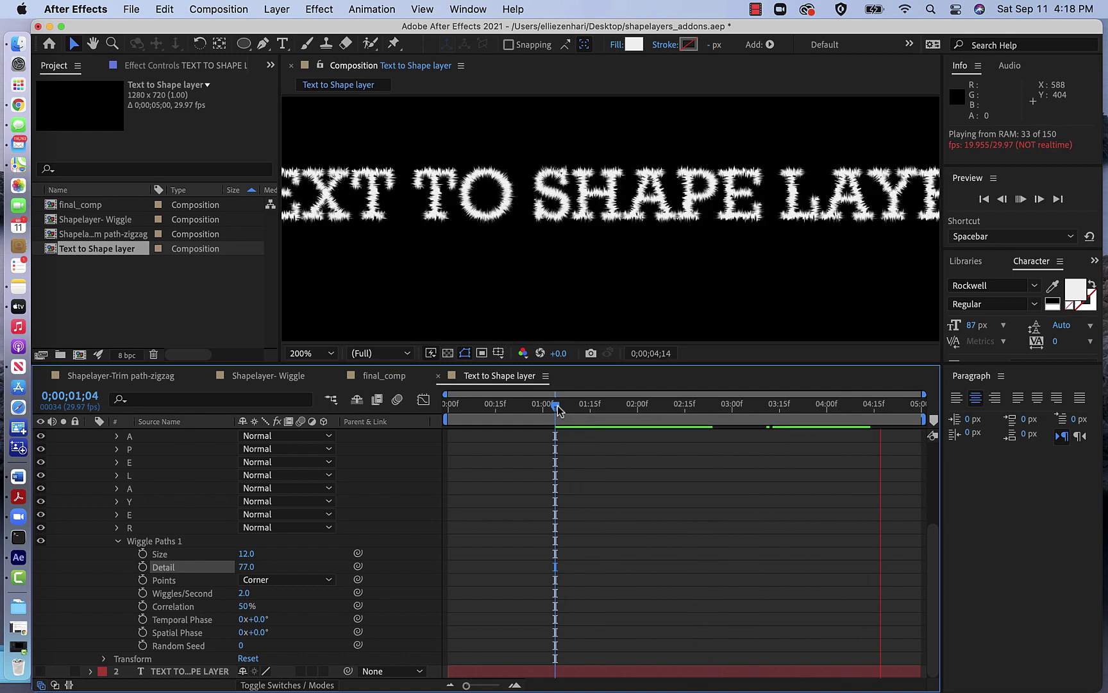
pyautogui.press('space')
# - Add Trim Paths to the text outlines layer with the playhead at the composition start, and expand its properties
pyautogui.press('Home')
pyautogui.scroll(5, 234, 490)
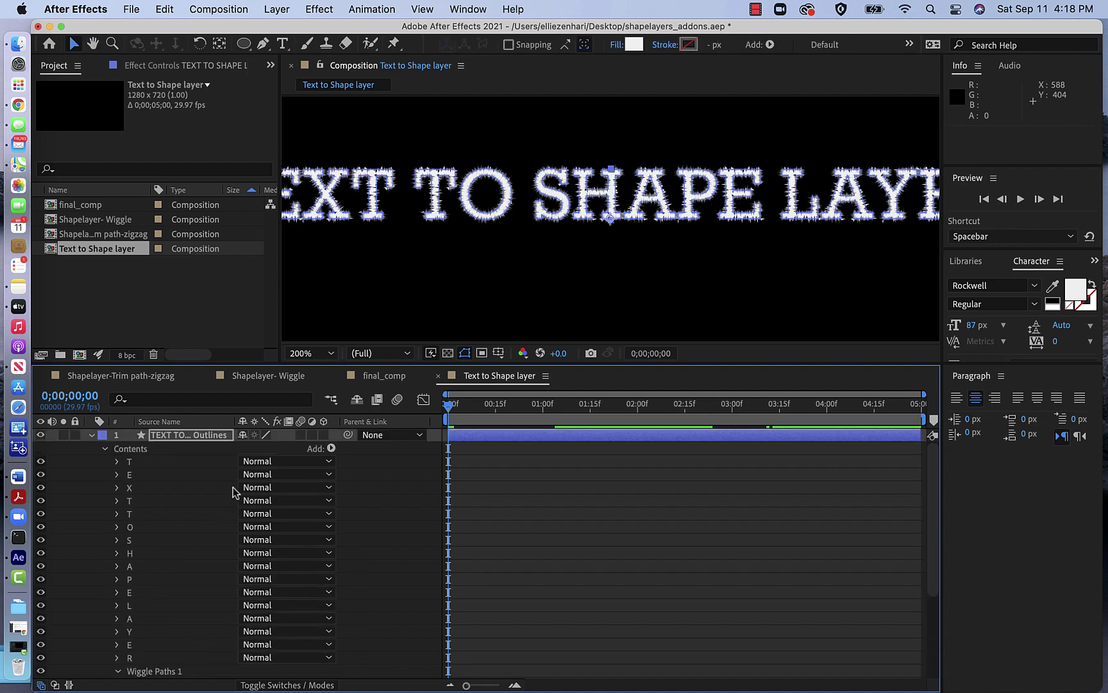
pyautogui.click(331, 449)
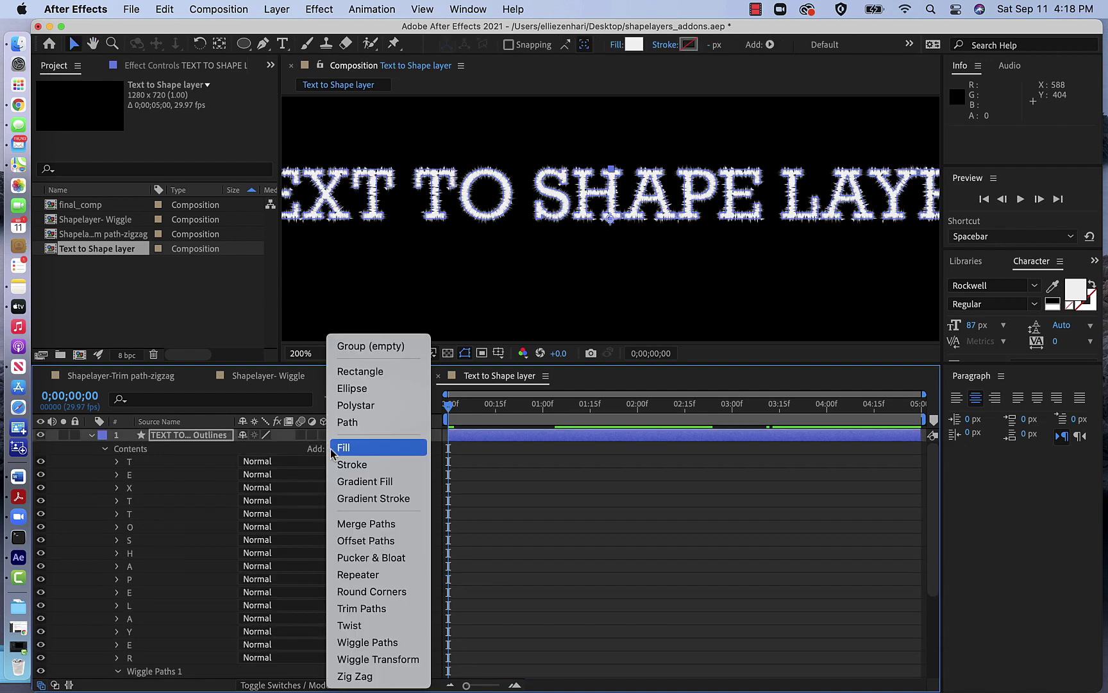
pyautogui.click(381, 609)
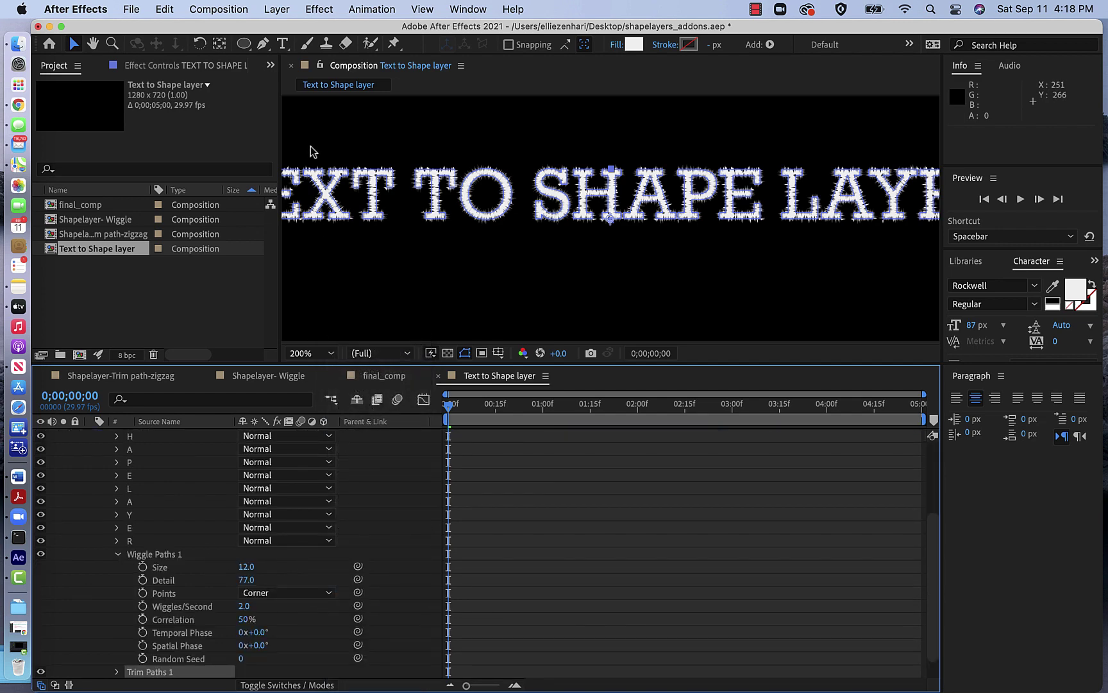
pyautogui.moveTo(292, 29); pyautogui.dragTo(404, 29)
pyautogui.scroll(-2, 366, 457)
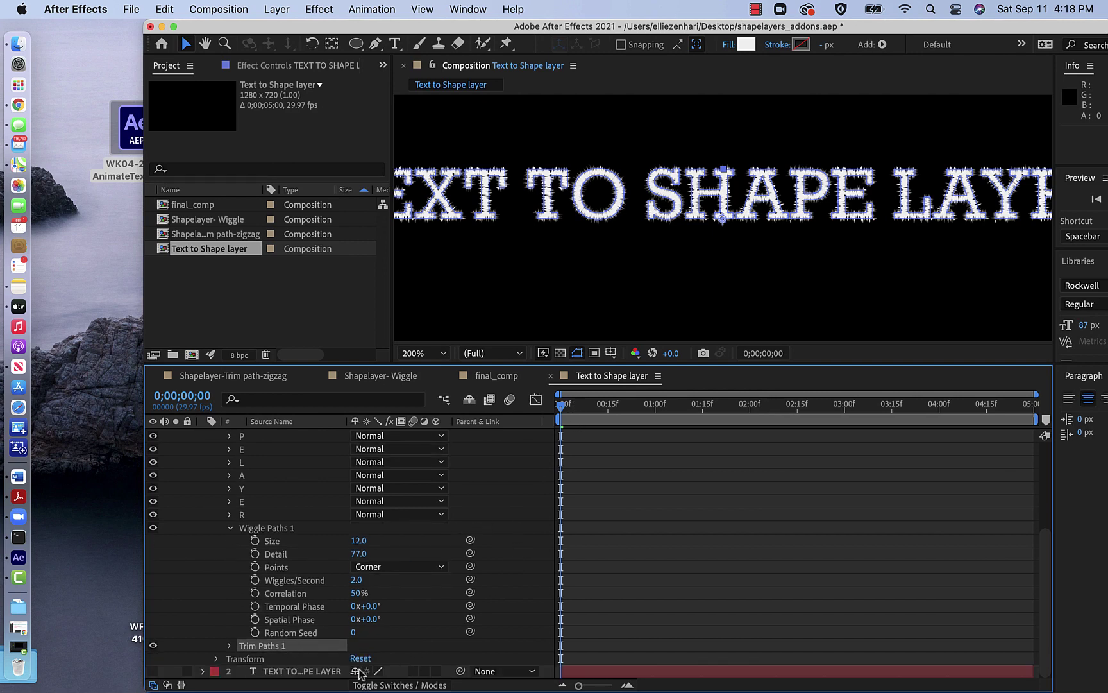
pyautogui.click(229, 646)
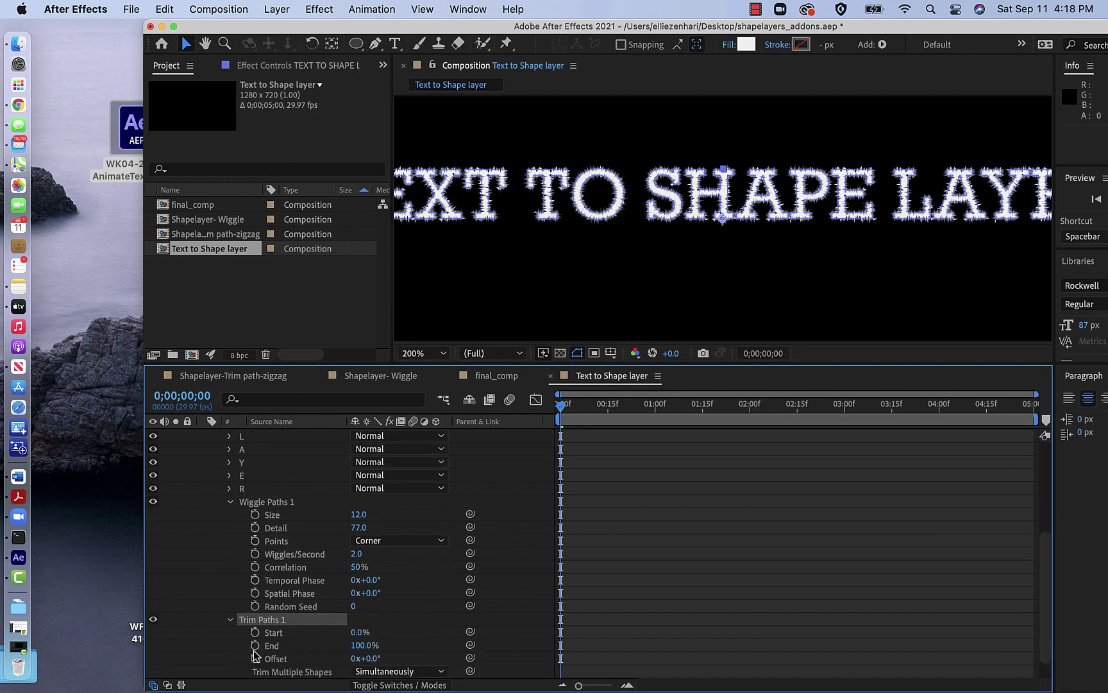
# - Keyframe Trim Paths Start at 0% at 0 seconds, and animate End from 0% at 0 seconds to 100% at 2 seconds
pyautogui.click(254, 632)
pyautogui.click(255, 645)
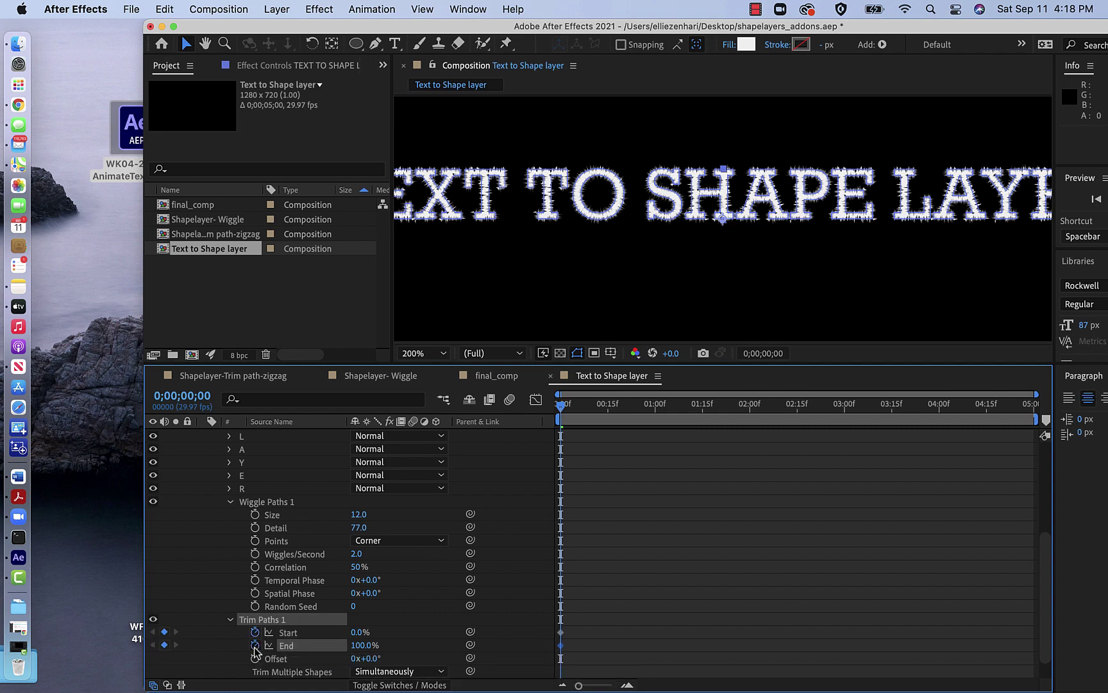
pyautogui.click(359, 649)
pyautogui.write('0')
pyautogui.press('Return')
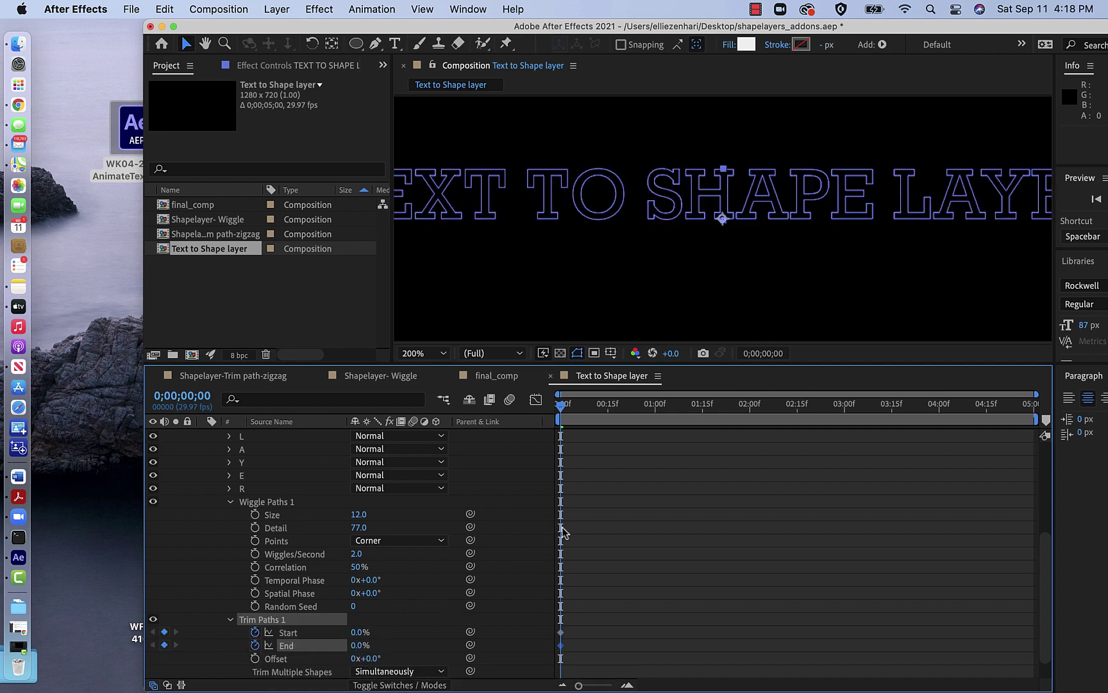
pyautogui.moveTo(564, 410); pyautogui.dragTo(755, 418)
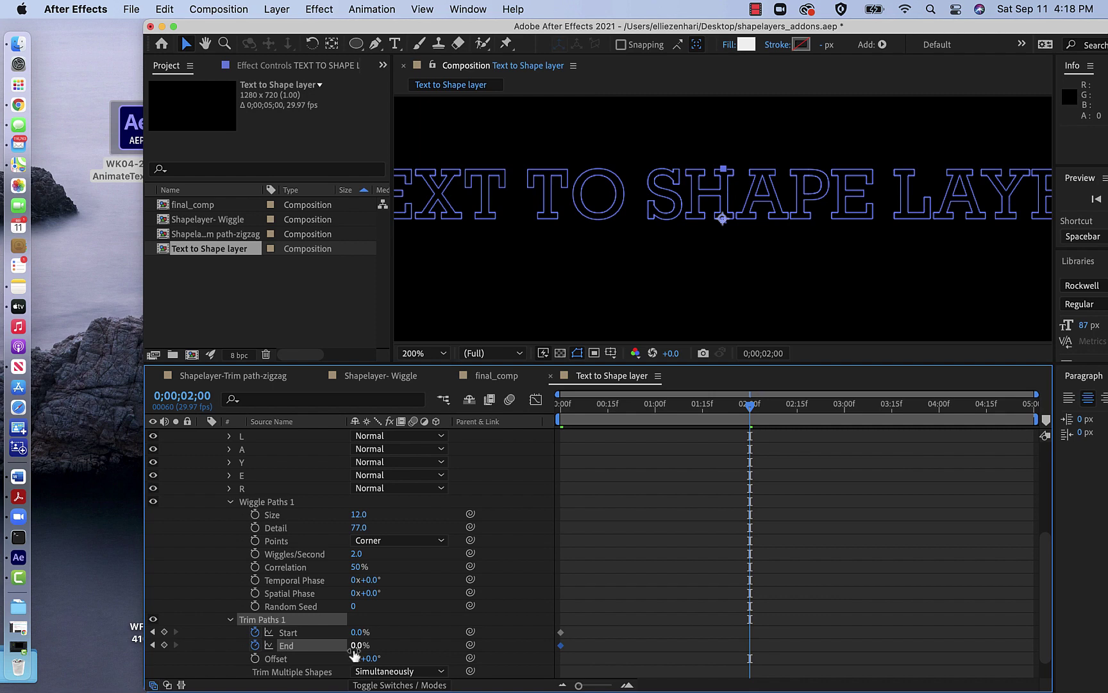
pyautogui.moveTo(353, 653); pyautogui.dragTo(513, 652)
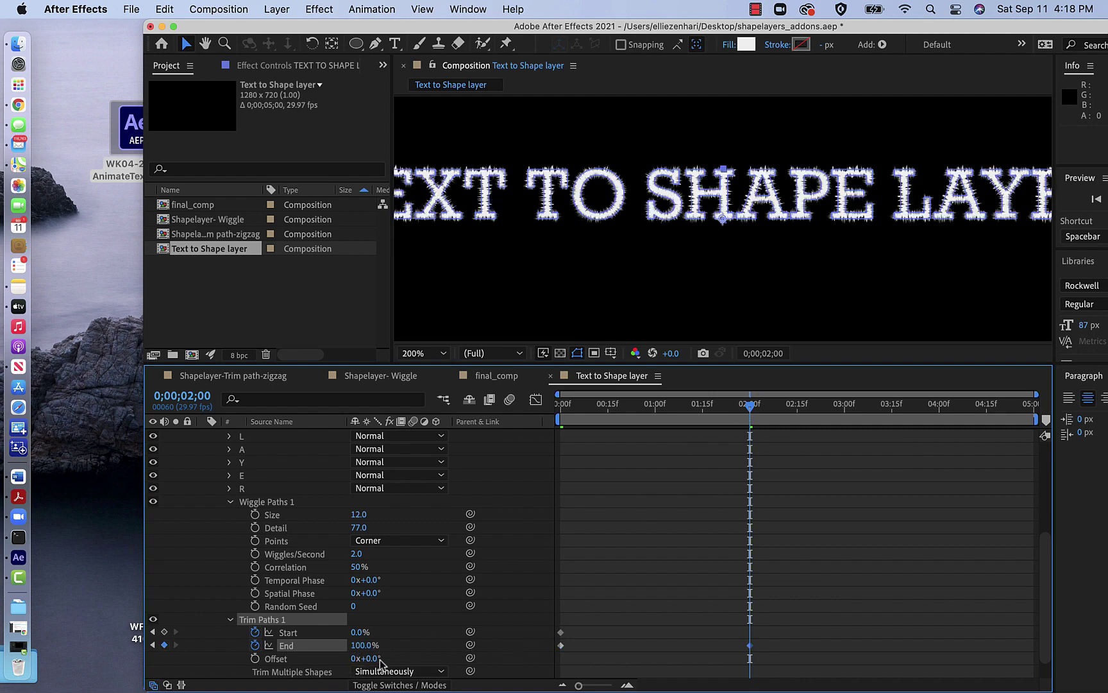
# - Set Trim Multiple Shapes to Individually and play back the letter-by-letter reveal
pyautogui.click(398, 671)
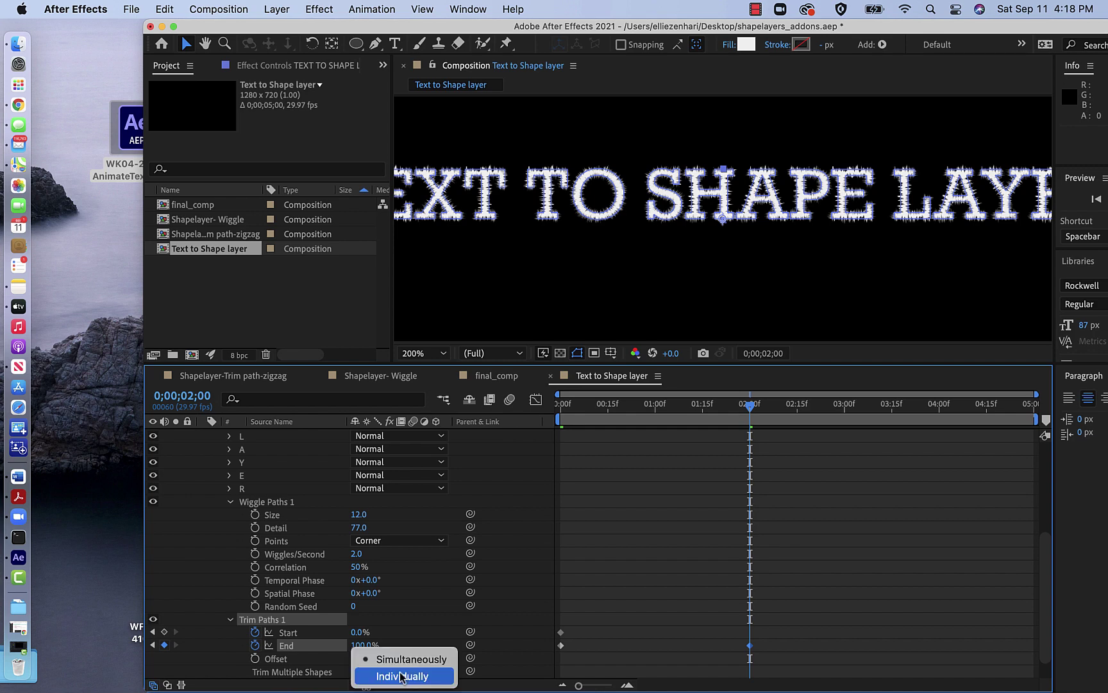
pyautogui.click(402, 677)
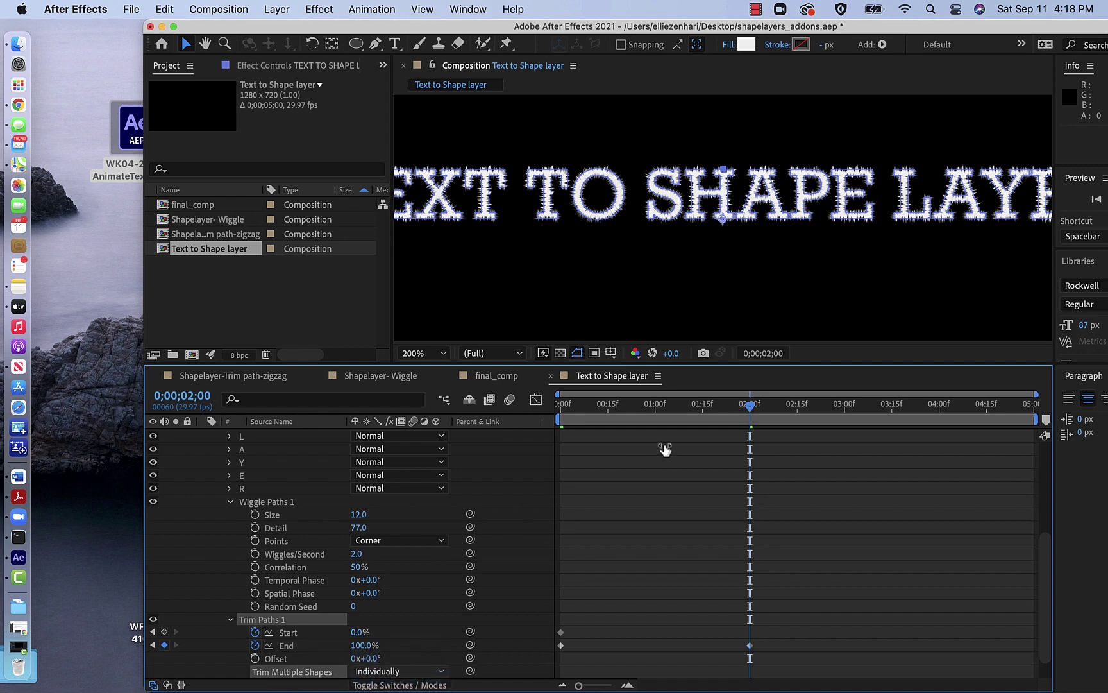
pyautogui.moveTo(741, 416); pyautogui.dragTo(601, 414)
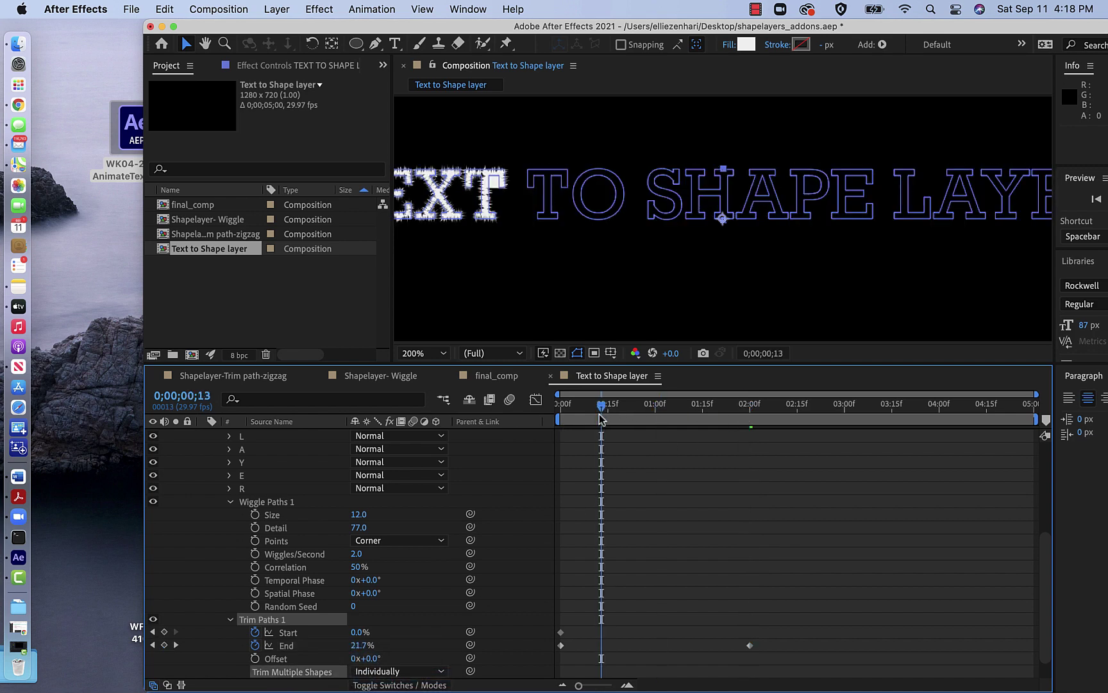
pyautogui.press('space')
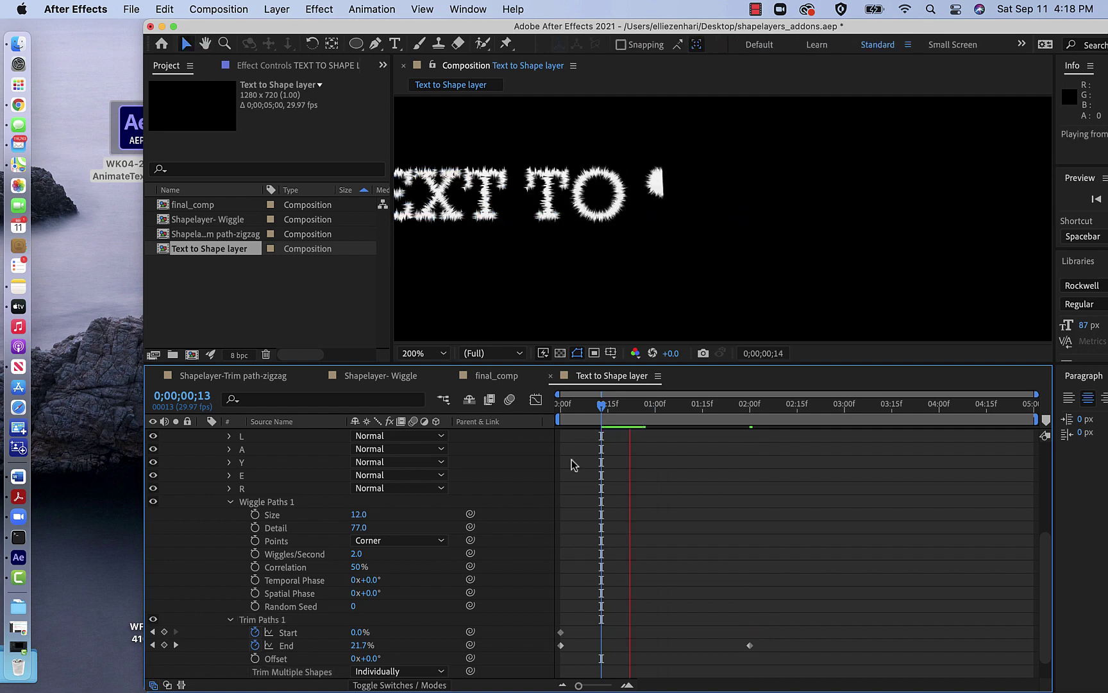
pyautogui.press('space')
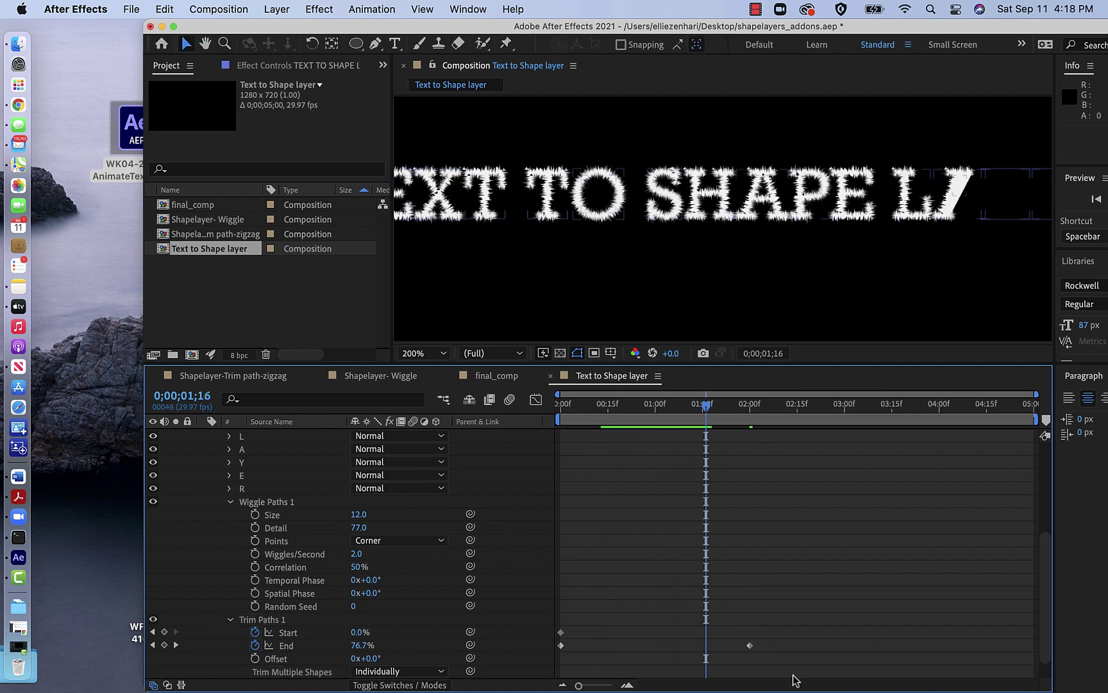
pyautogui.press(',')
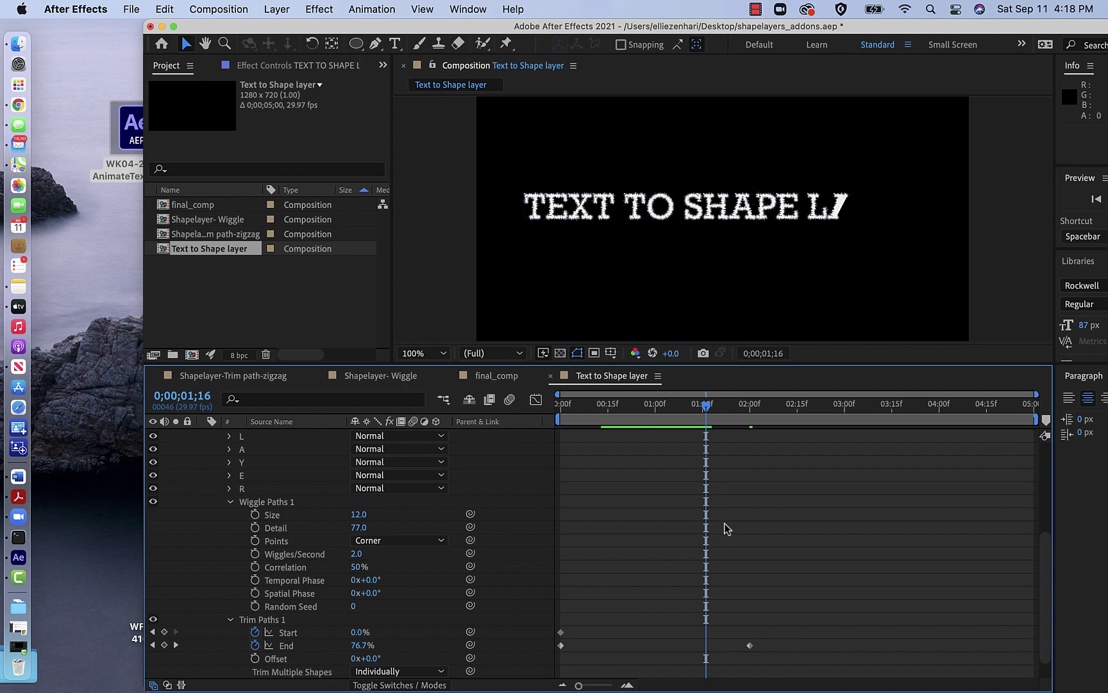
pyautogui.press('space')
pyautogui.press('space')
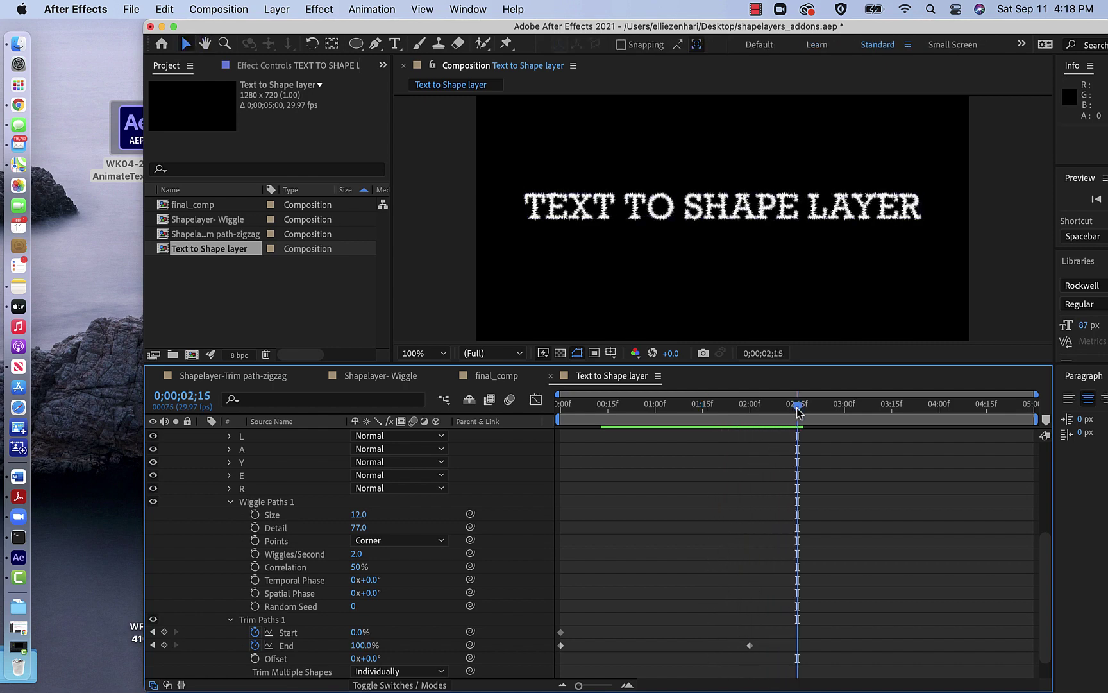
# - Add keyframes at 2 seconds for the Wiggle Paths Size, Detail, Points, Wiggles/Second and Correlation properties
pyautogui.moveTo(798, 411)
pyautogui.mouseDown()
pyautogui.moveTo(782, 412)
pyautogui.moveTo(792, 411)
pyautogui.mouseUp()
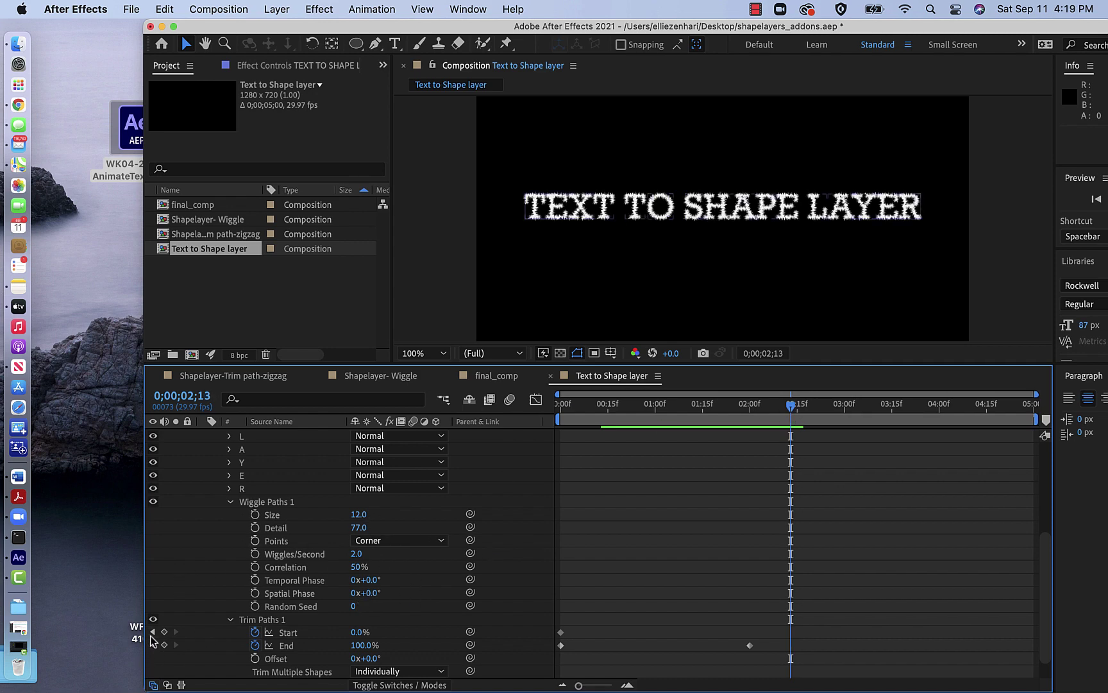
pyautogui.click(153, 644)
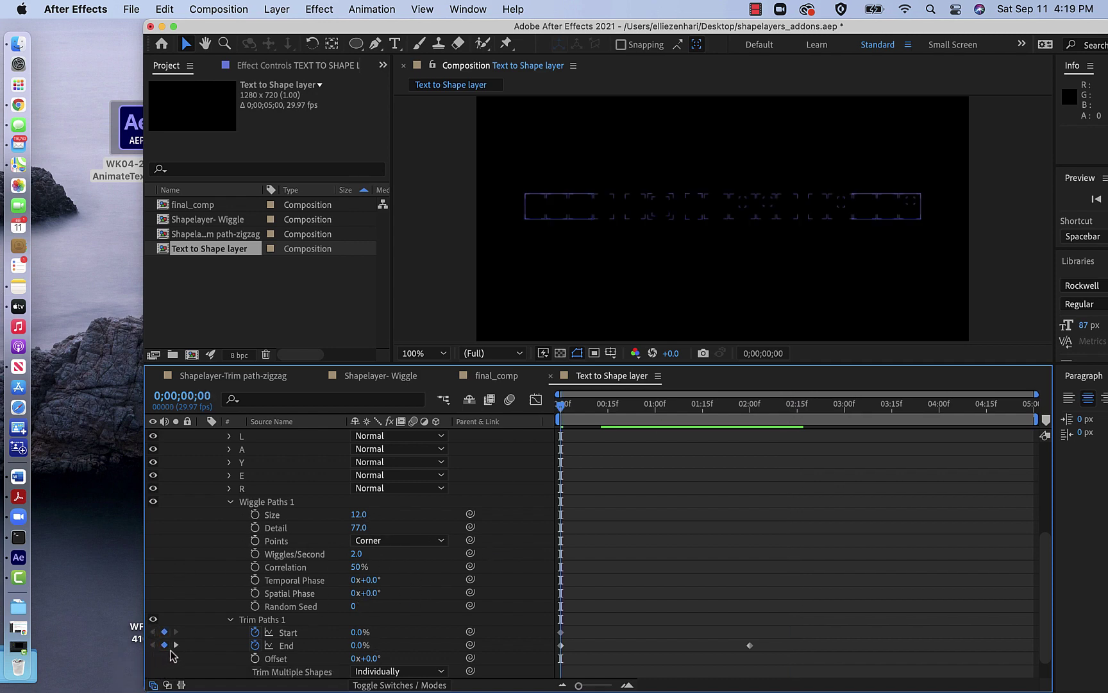
pyautogui.click(176, 645)
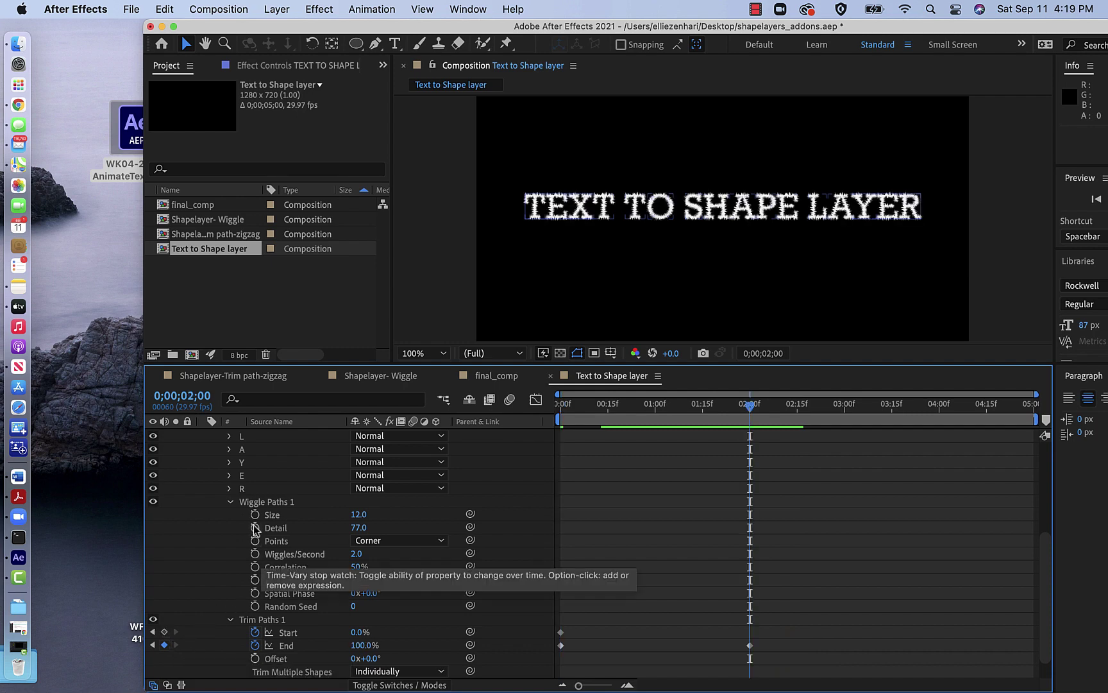
pyautogui.moveTo(254, 517); pyautogui.dragTo(255, 540)
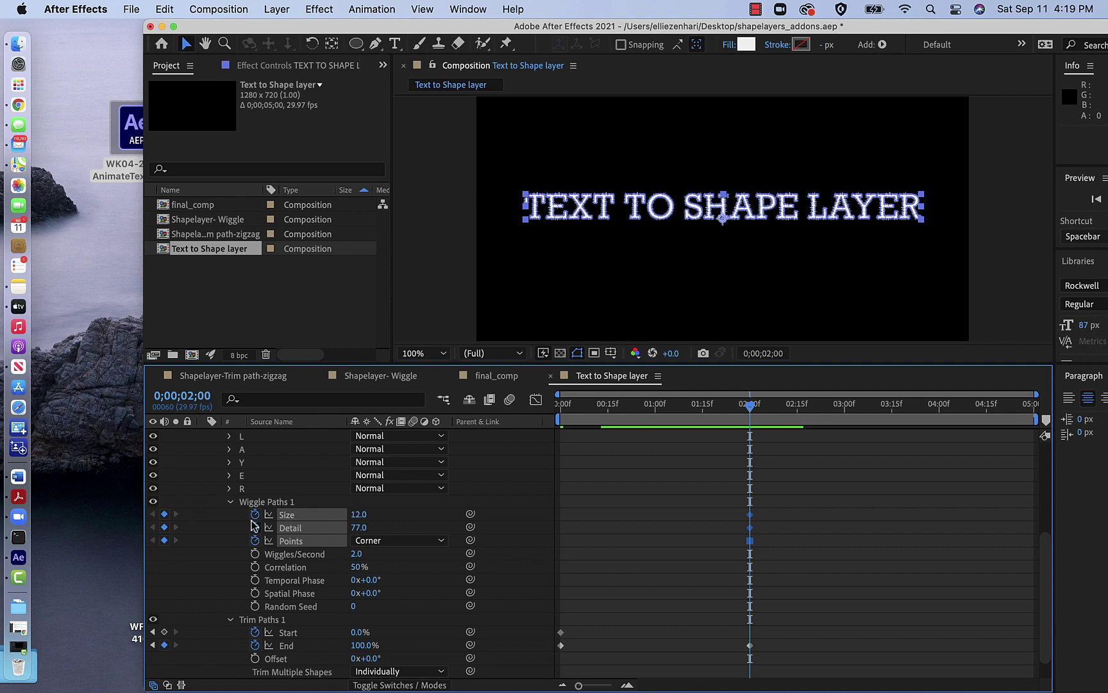
pyautogui.click(255, 554)
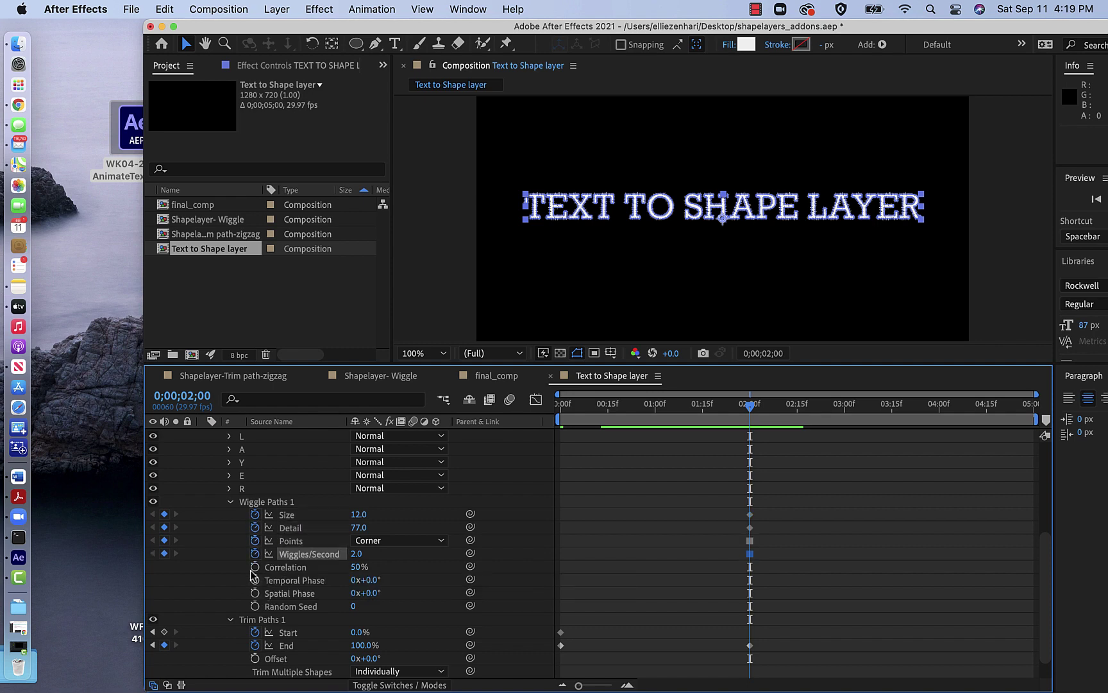
pyautogui.click(254, 567)
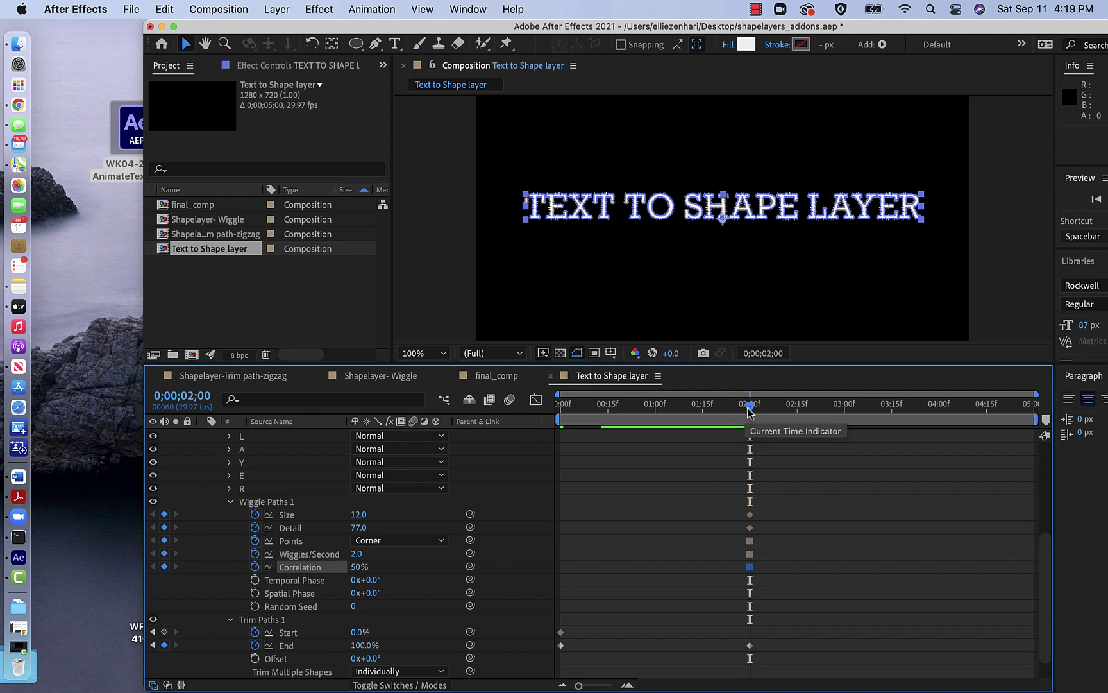
# - Keyframe Wiggle Paths at 0;00;03;10 with Wiggles/Second 86, Detail 100 and Size 22, and play back the animation
pyautogui.moveTo(749, 417); pyautogui.dragTo(877, 420)
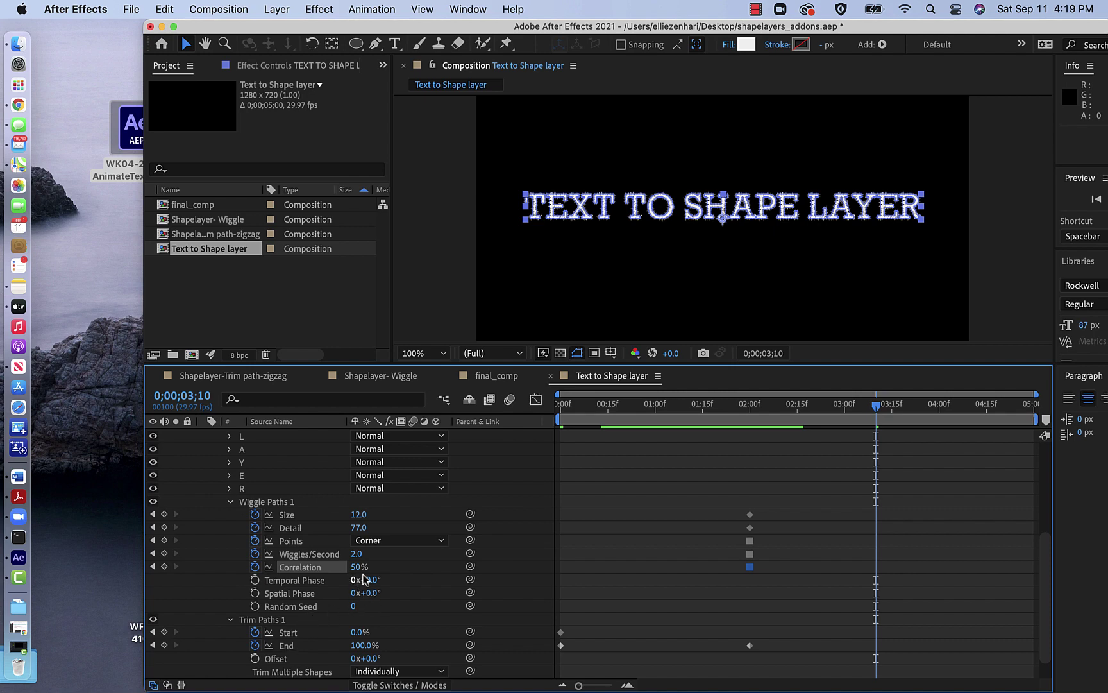
pyautogui.moveTo(357, 553); pyautogui.dragTo(425, 568)
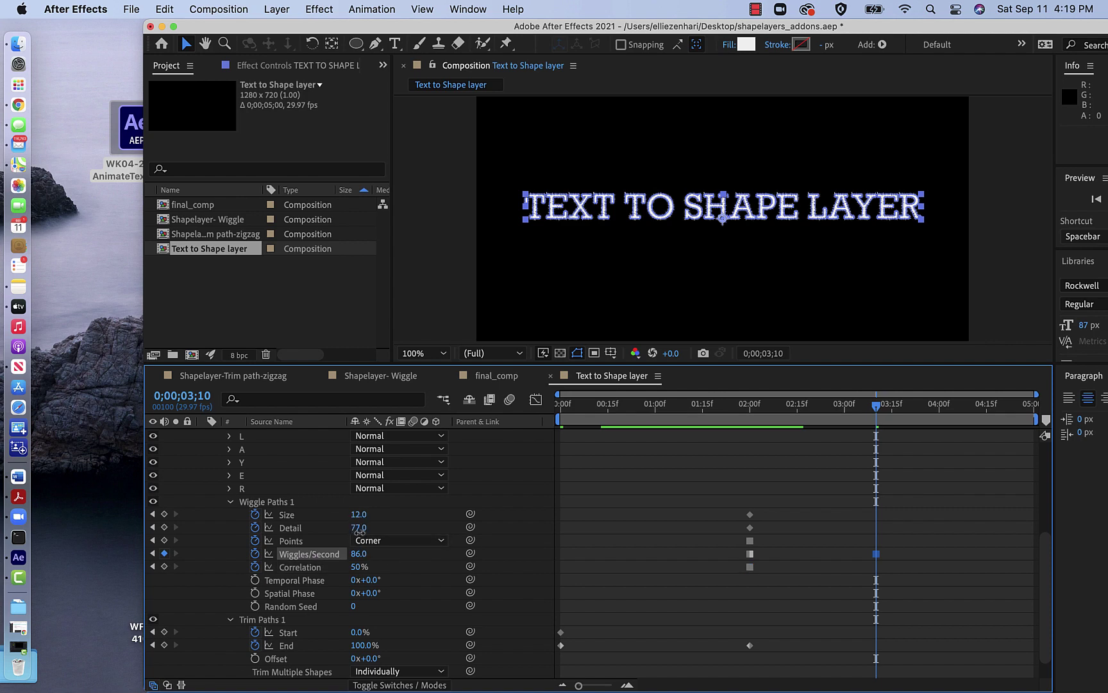
pyautogui.moveTo(359, 531)
pyautogui.mouseDown()
pyautogui.moveTo(402, 538)
pyautogui.moveTo(361, 517)
pyautogui.moveTo(367, 523)
pyautogui.mouseUp()
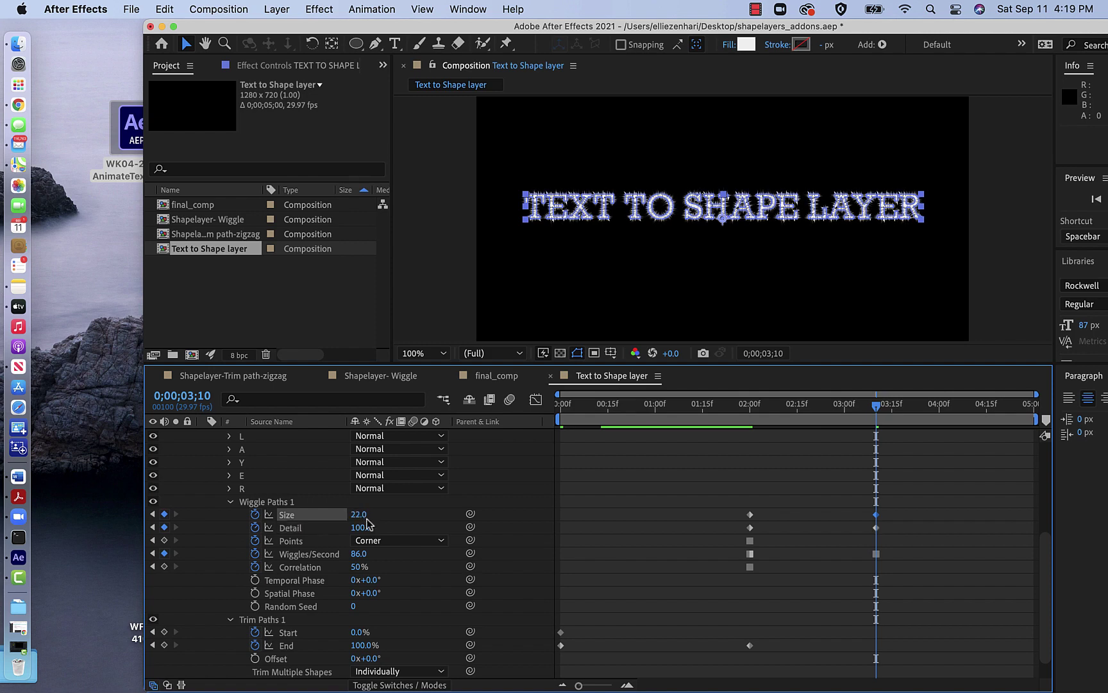
pyautogui.click(692, 530)
pyautogui.moveTo(876, 405); pyautogui.dragTo(667, 410)
pyautogui.press('space')
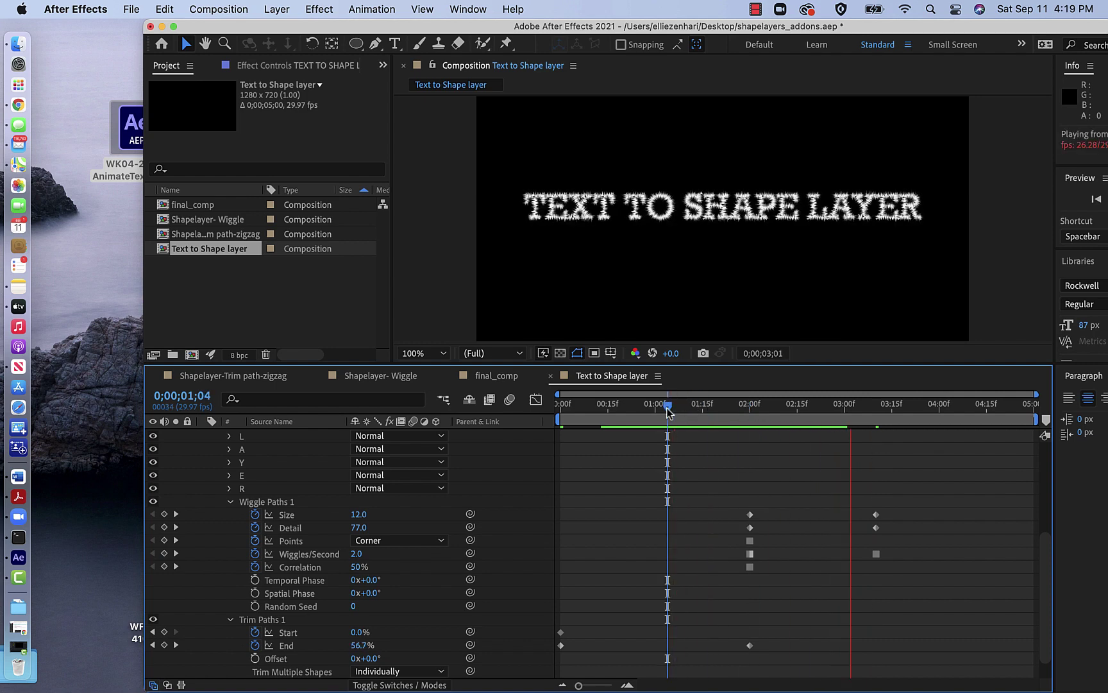
pyautogui.press('space')
# - Move the second Size, Detail and Wiggles/Second keyframes to about 0;00;04;05, and preview the slower change up close
pyautogui.moveTo(853, 502); pyautogui.dragTo(907, 598)
pyautogui.moveTo(884, 524); pyautogui.dragTo(955, 525)
pyautogui.press('space')
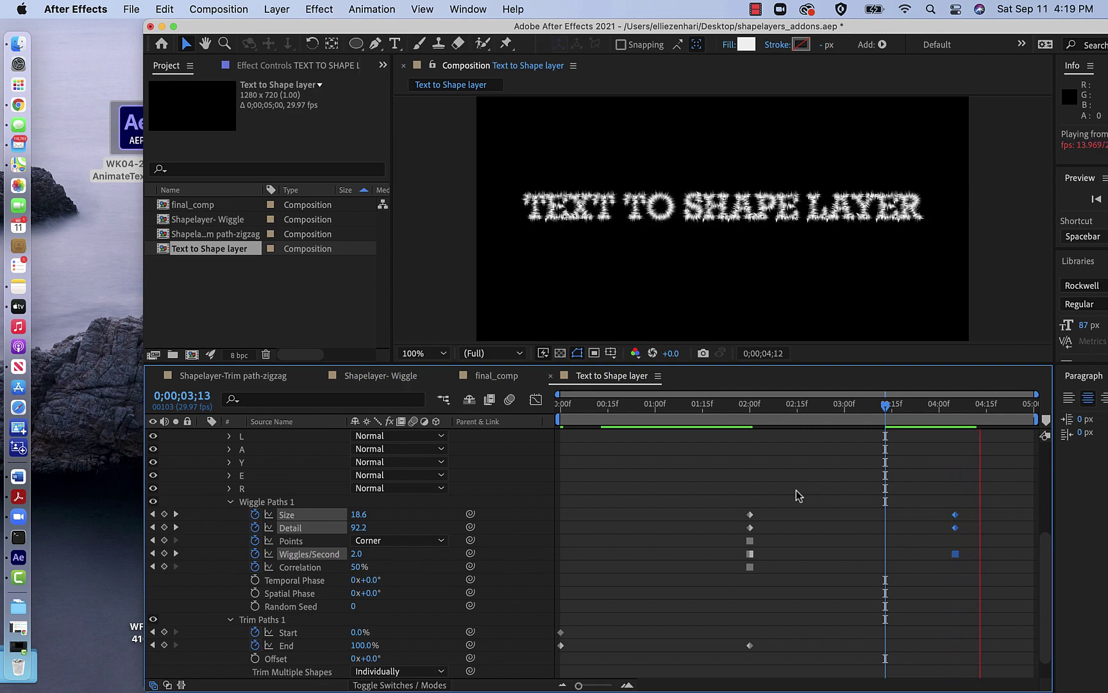
pyautogui.press('.')
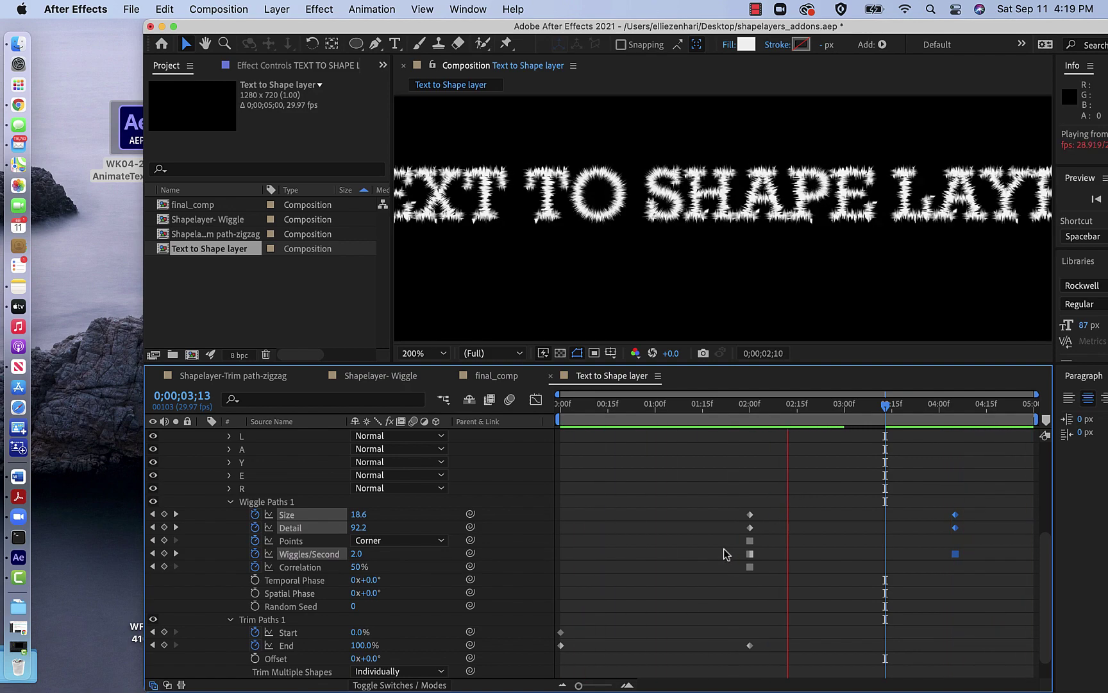
pyautogui.press('space')
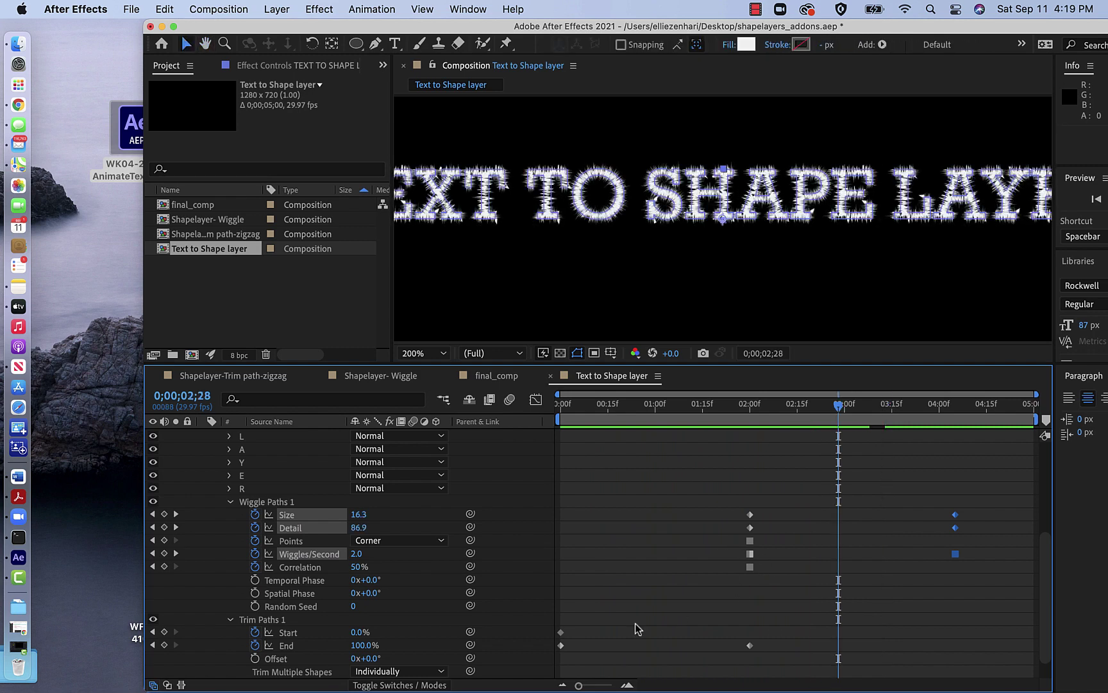
# - Set the Wiggle Paths Detail keyframe at 2 seconds to 45
pyautogui.click(153, 528)
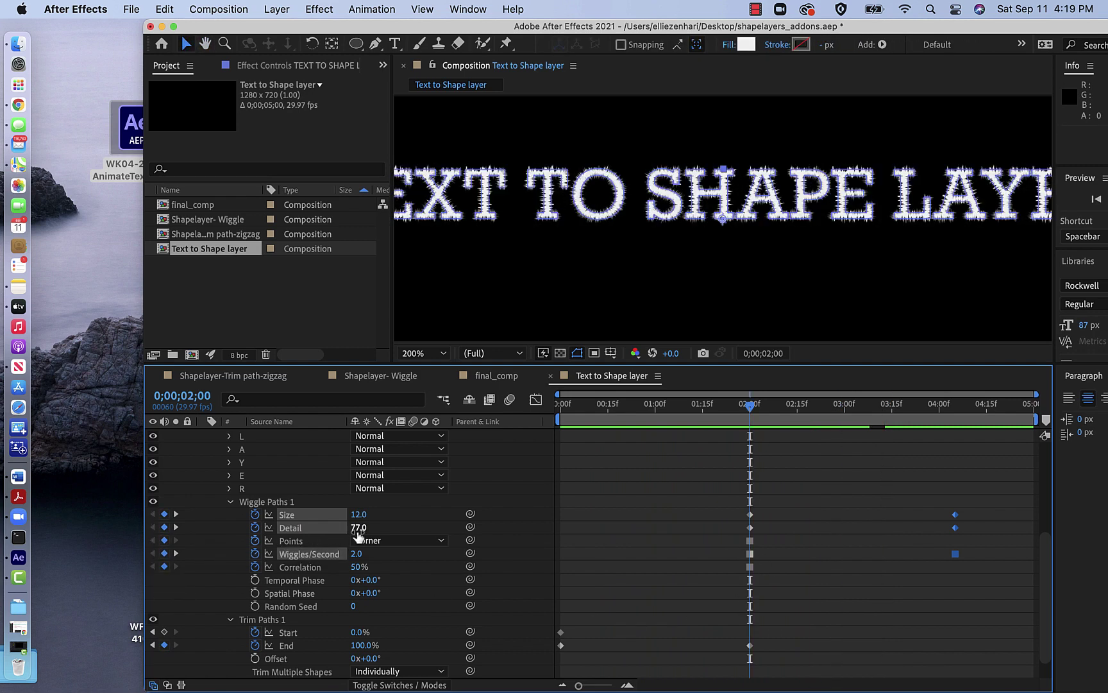
pyautogui.moveTo(358, 527); pyautogui.dragTo(314, 530)
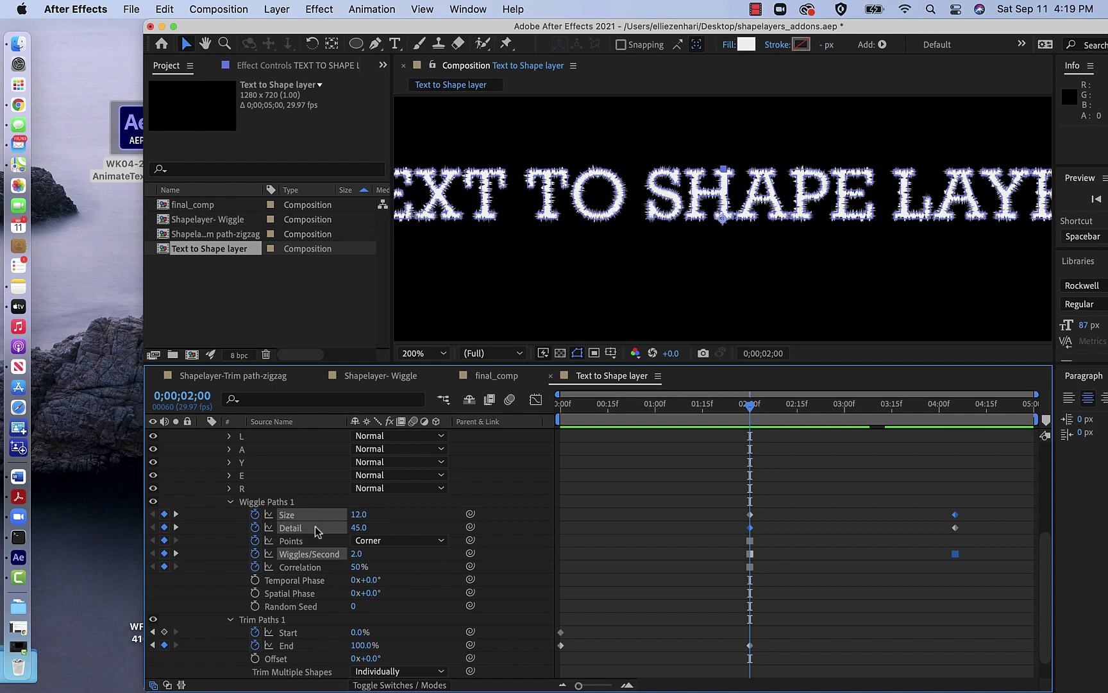
# - Add a Twist operator to the contents of the text outlines shape layer
pyautogui.click(315, 528)
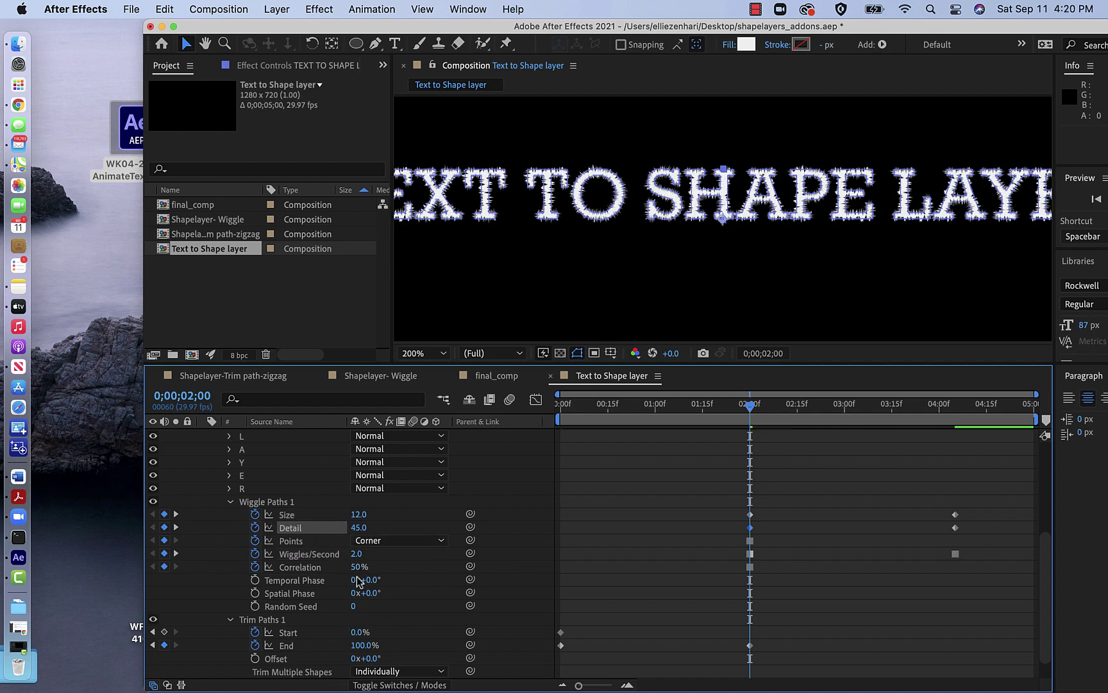
pyautogui.click(230, 503)
pyautogui.scroll(5, 378, 565)
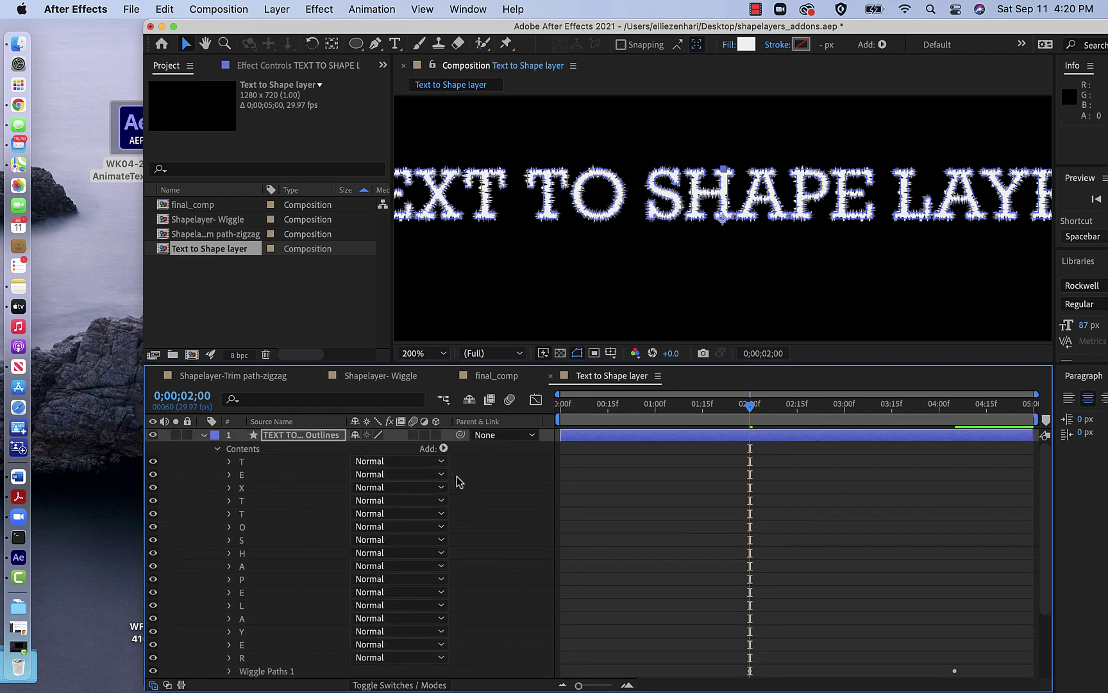
pyautogui.click(443, 449)
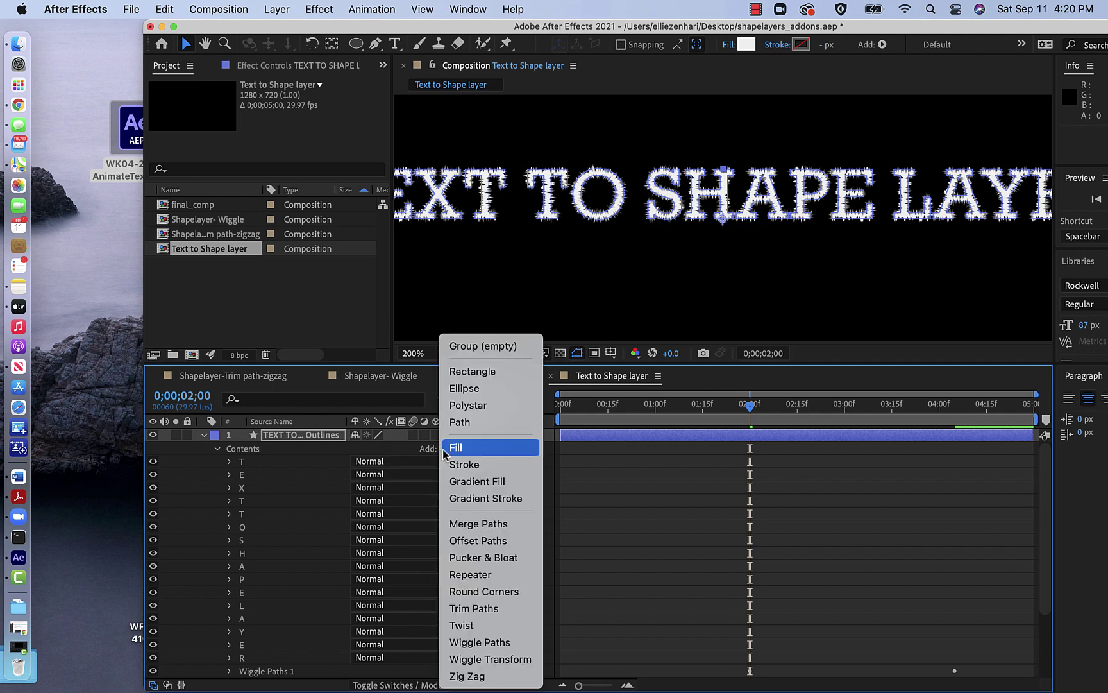
pyautogui.click(495, 626)
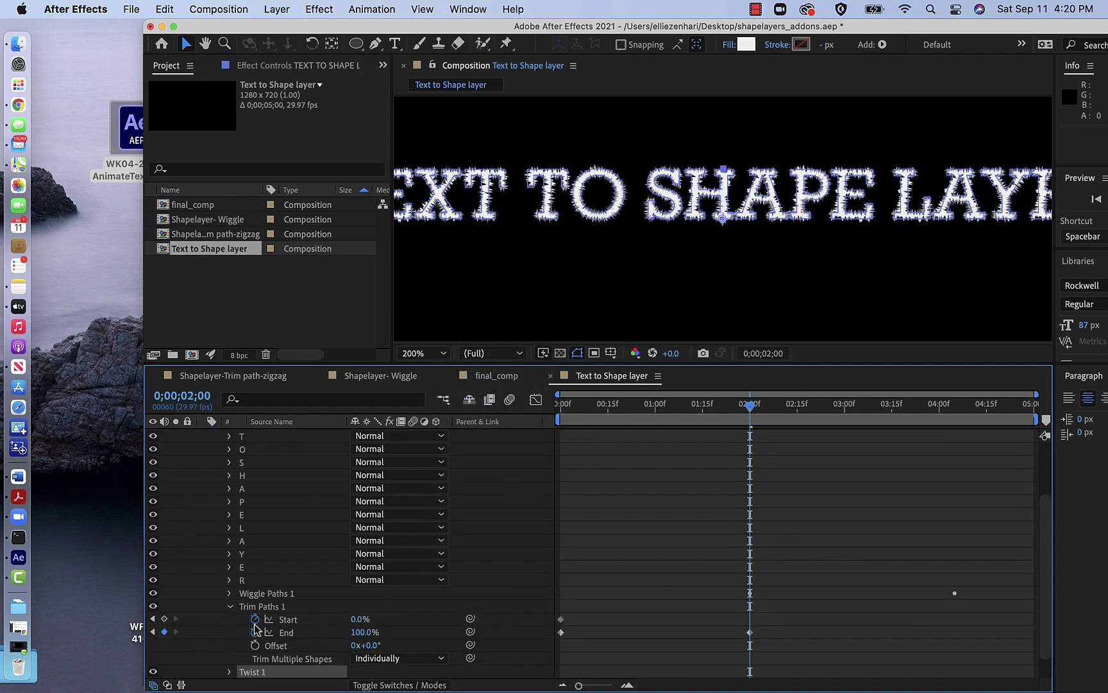
# - Set the Twist Center to 0.0, 69.0 and its Angle to -2.0
pyautogui.scroll(-2, 302, 619)
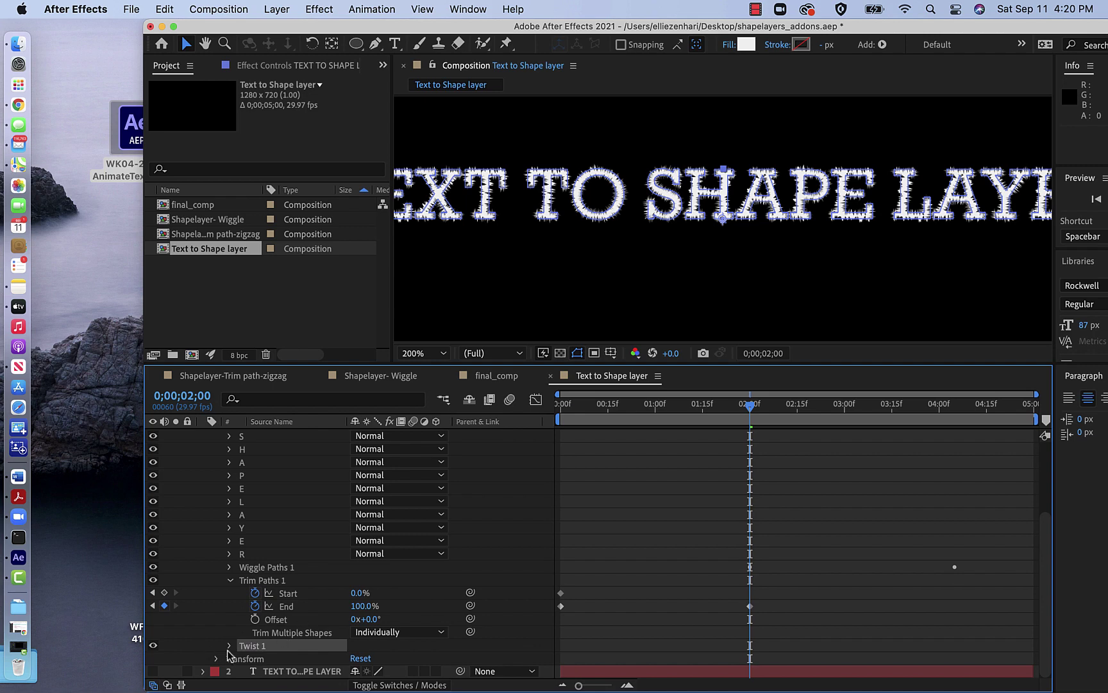
pyautogui.click(229, 646)
pyautogui.scroll(-2, 321, 628)
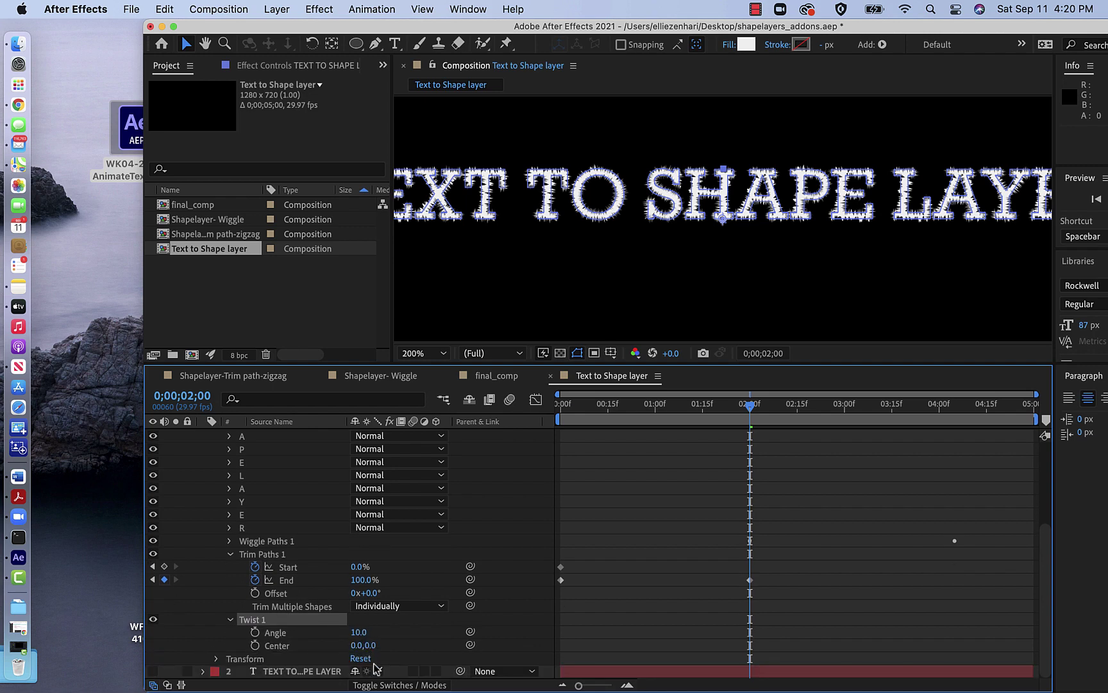
pyautogui.moveTo(368, 646); pyautogui.dragTo(330, 639)
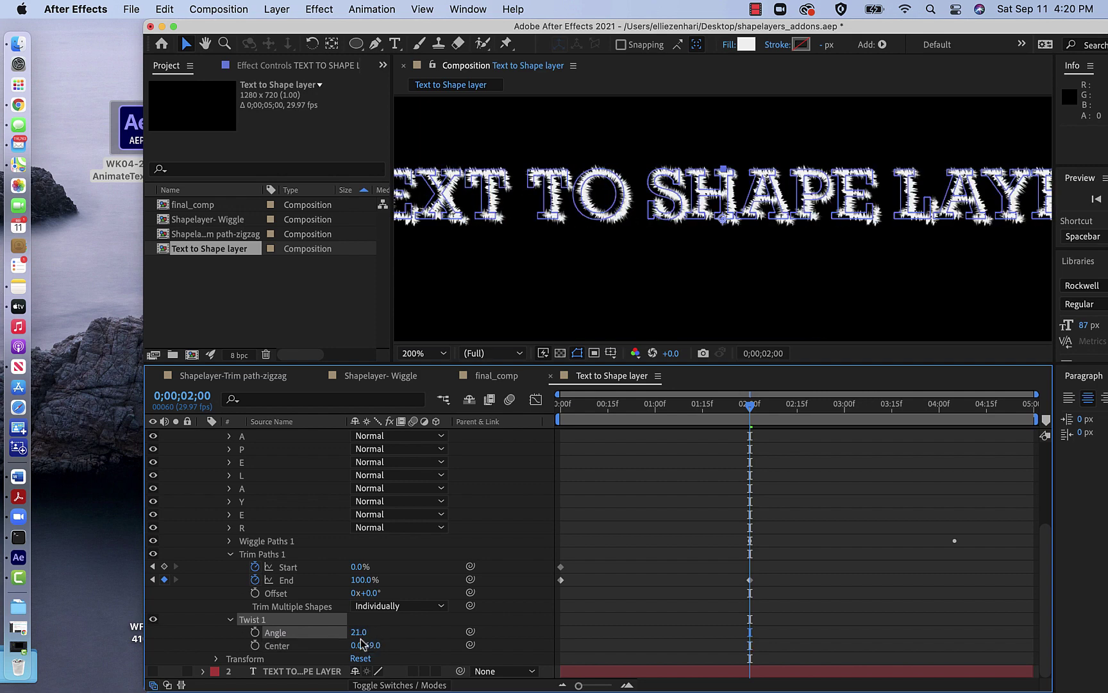
pyautogui.click(357, 635)
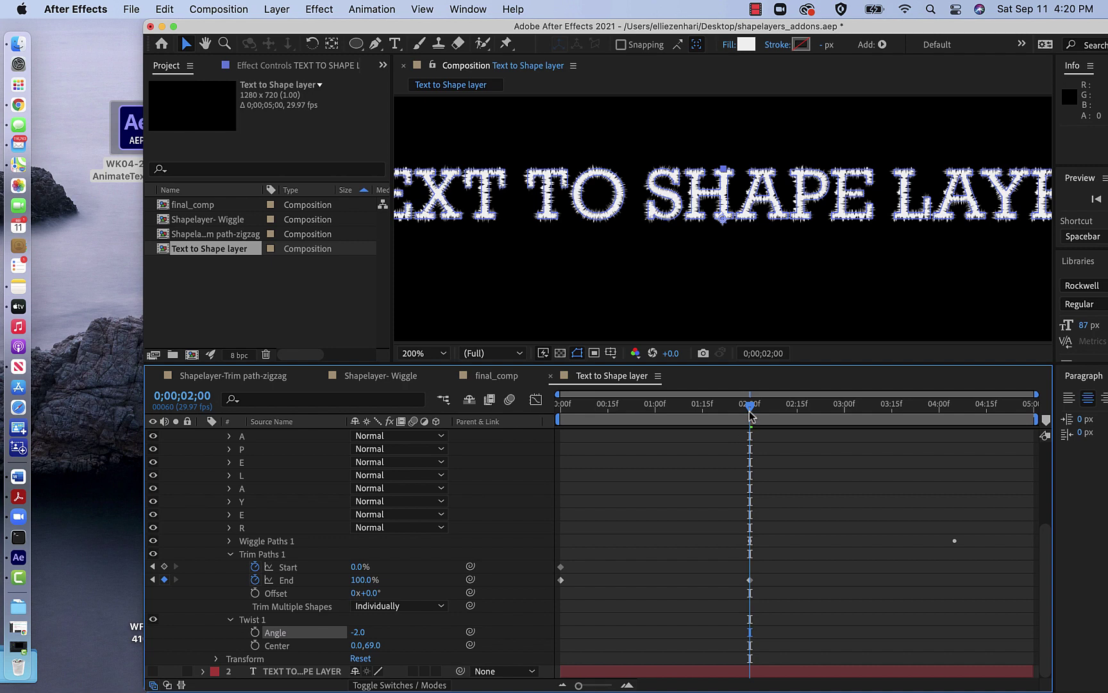
# - Play back the twisted text from near the start of the composition, and delete the Twist operator
pyautogui.moveTo(752, 415); pyautogui.dragTo(586, 410)
pyautogui.press('space')
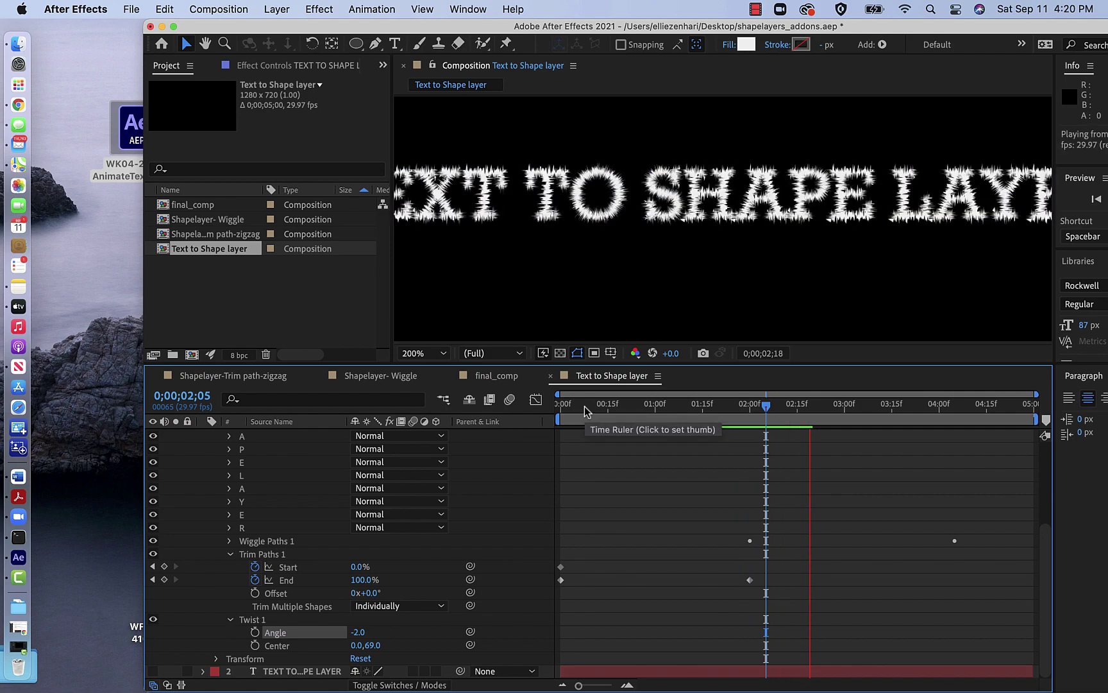
pyautogui.press('space')
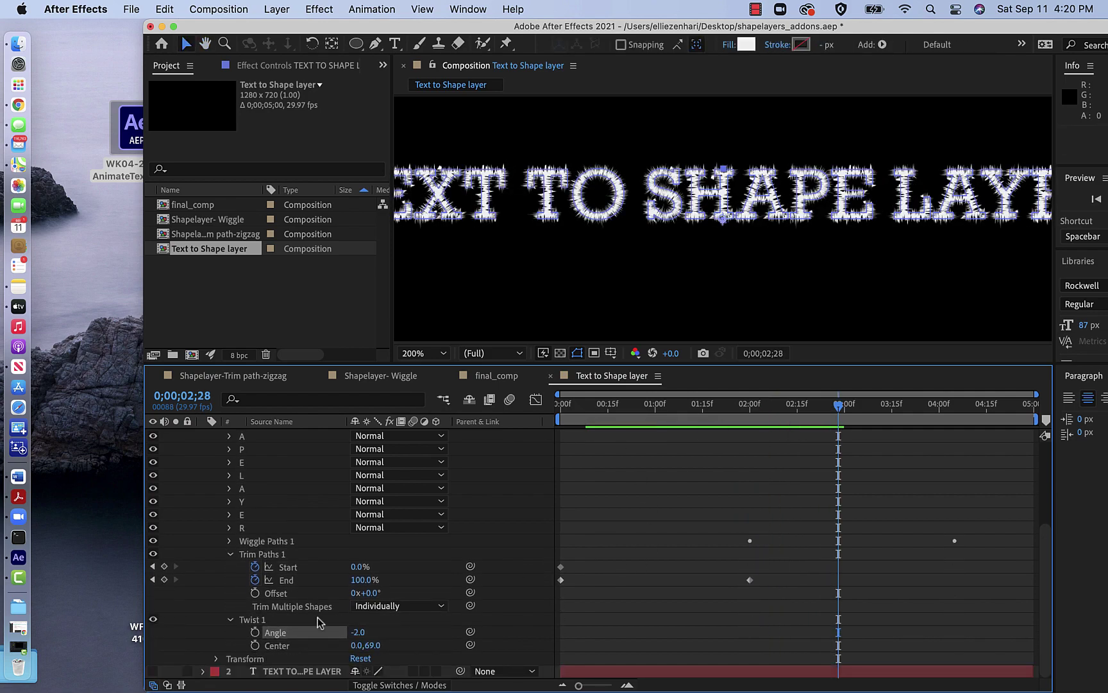
pyautogui.click(255, 620)
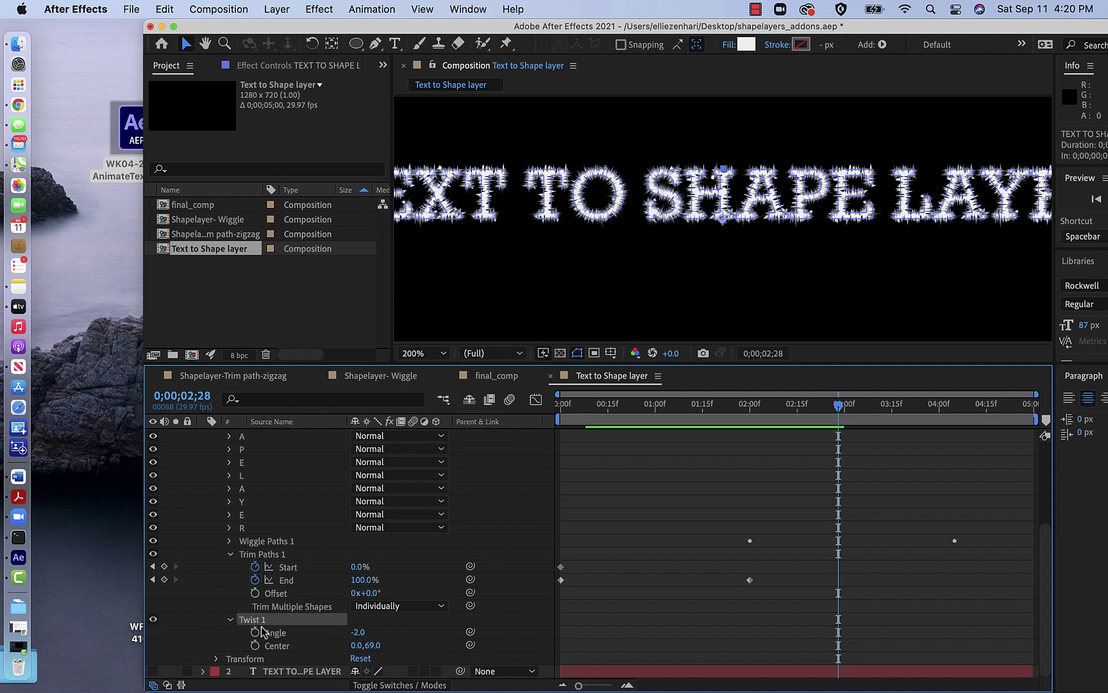
pyautogui.press('Delete')
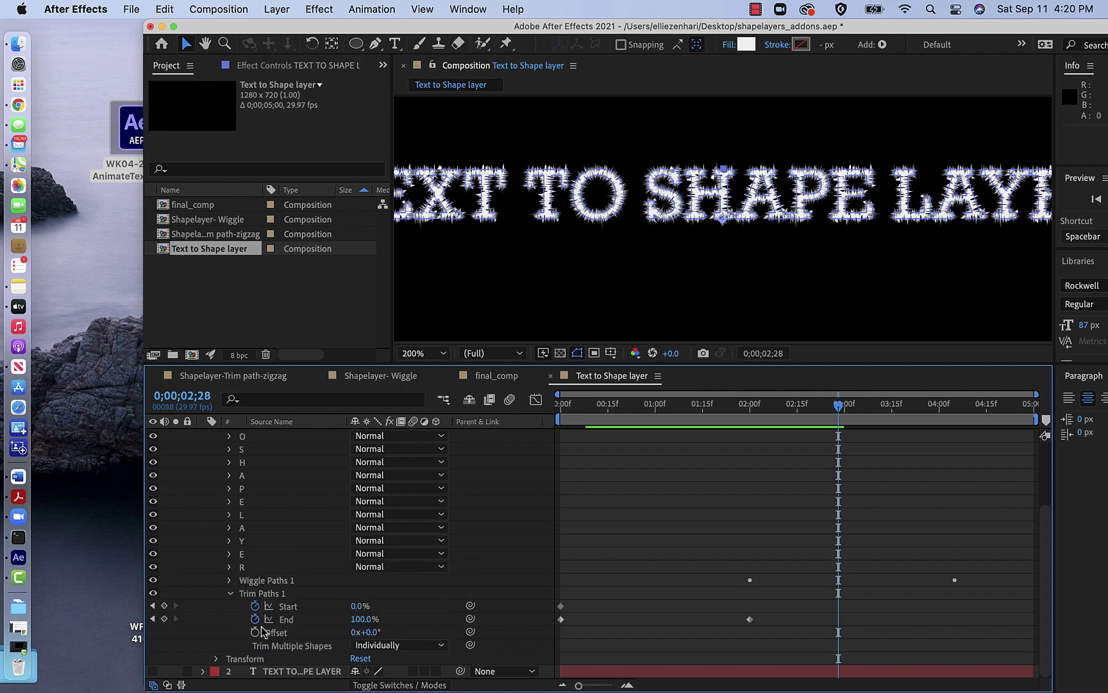
# - Compare the Wiggle Paths keyframes at 2 seconds and 0;00;04;05, and delete the Size, Detail and Wiggles/Second keyframes at 0;00;04;05
pyautogui.click(229, 594)
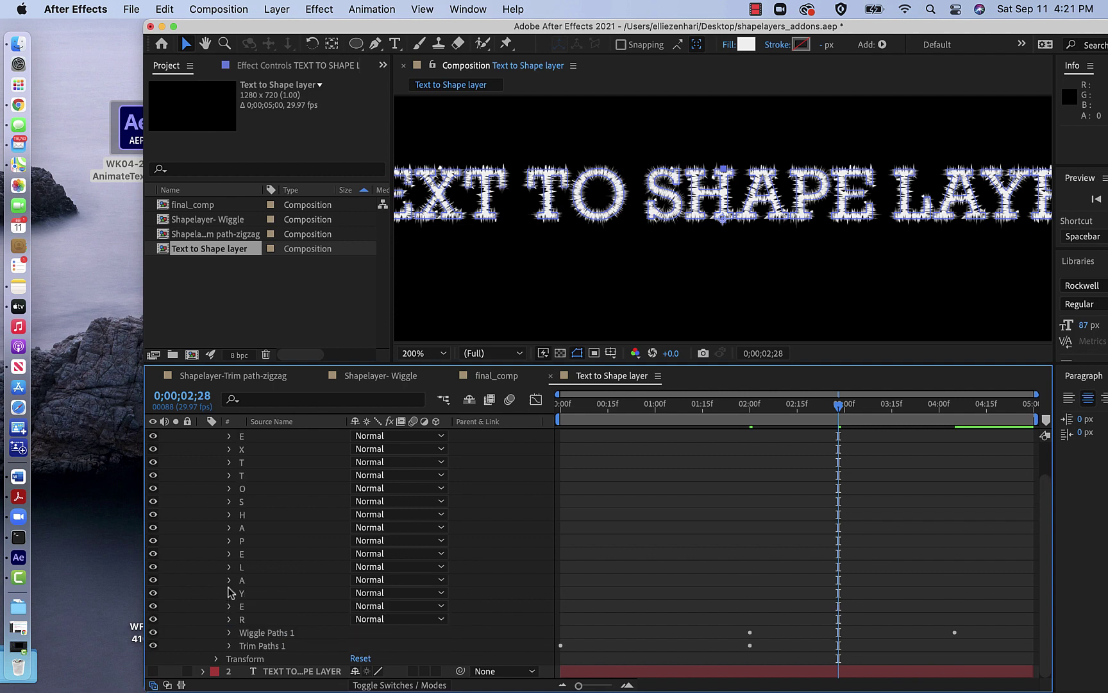
pyautogui.click(228, 633)
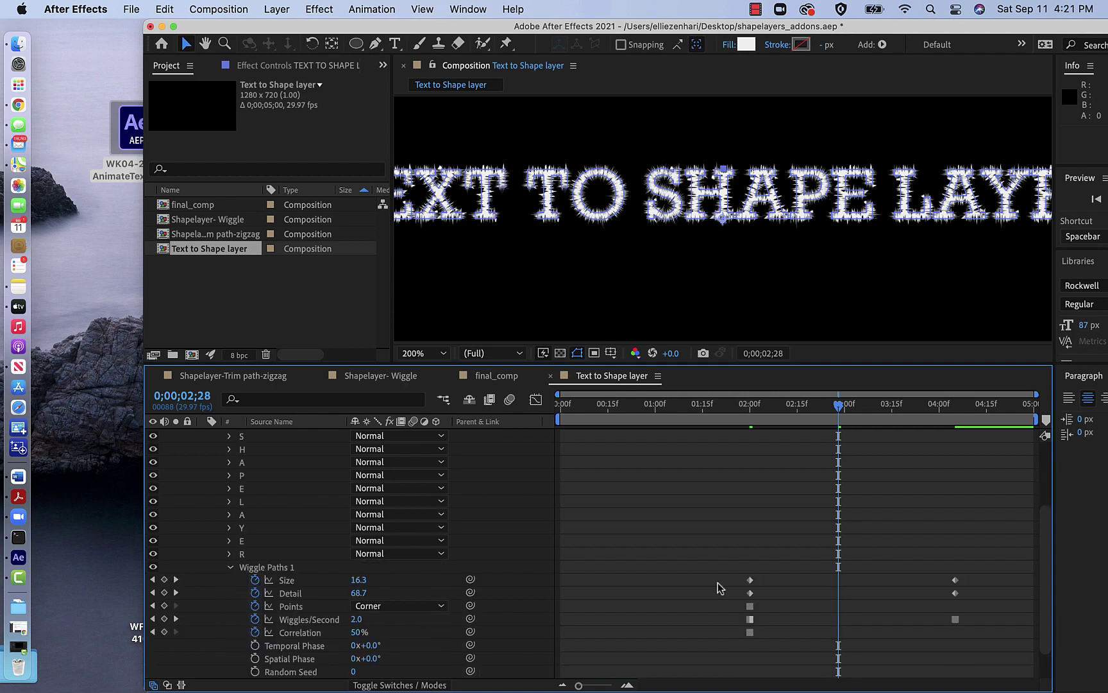
pyautogui.moveTo(707, 417); pyautogui.dragTo(873, 447)
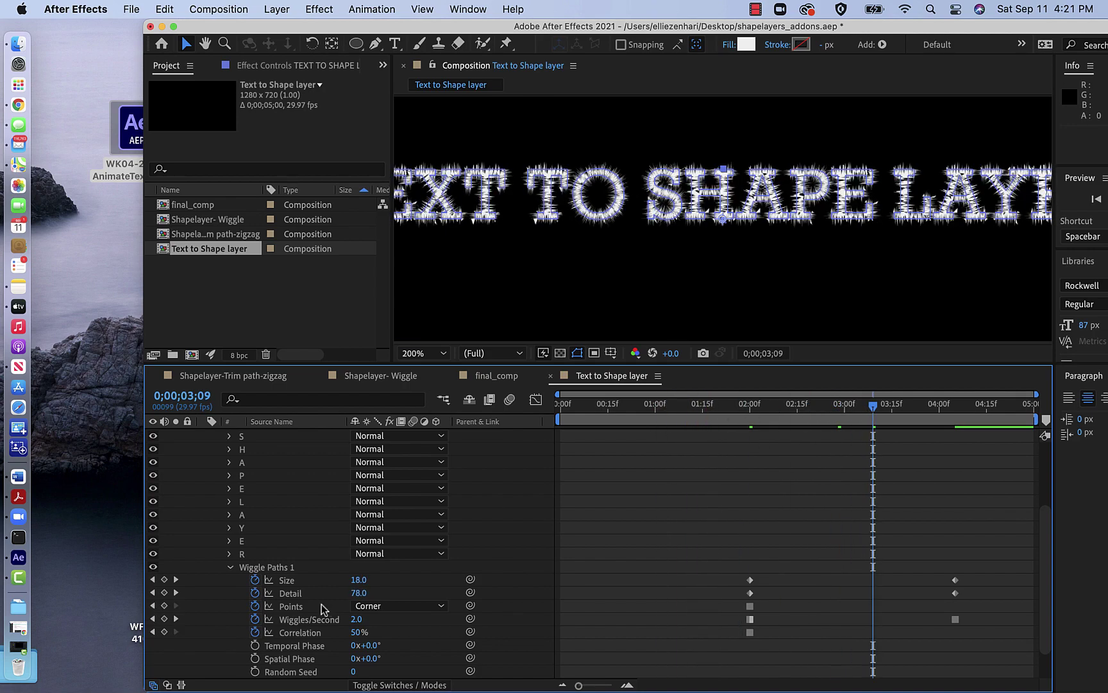
pyautogui.click(176, 579)
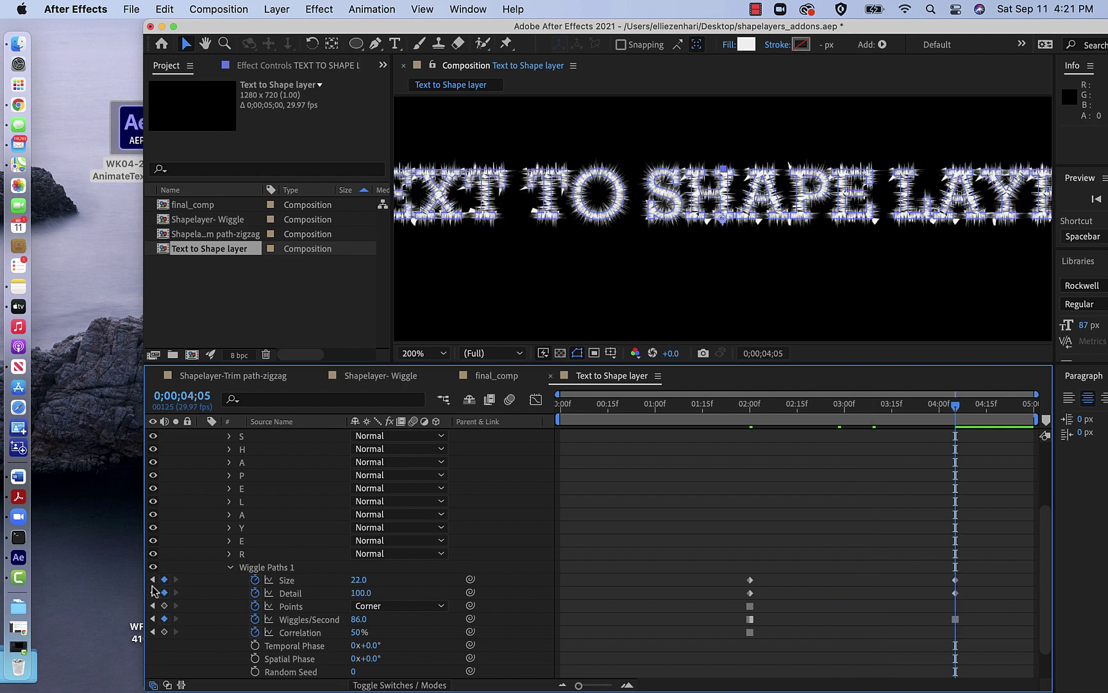
pyautogui.click(153, 580)
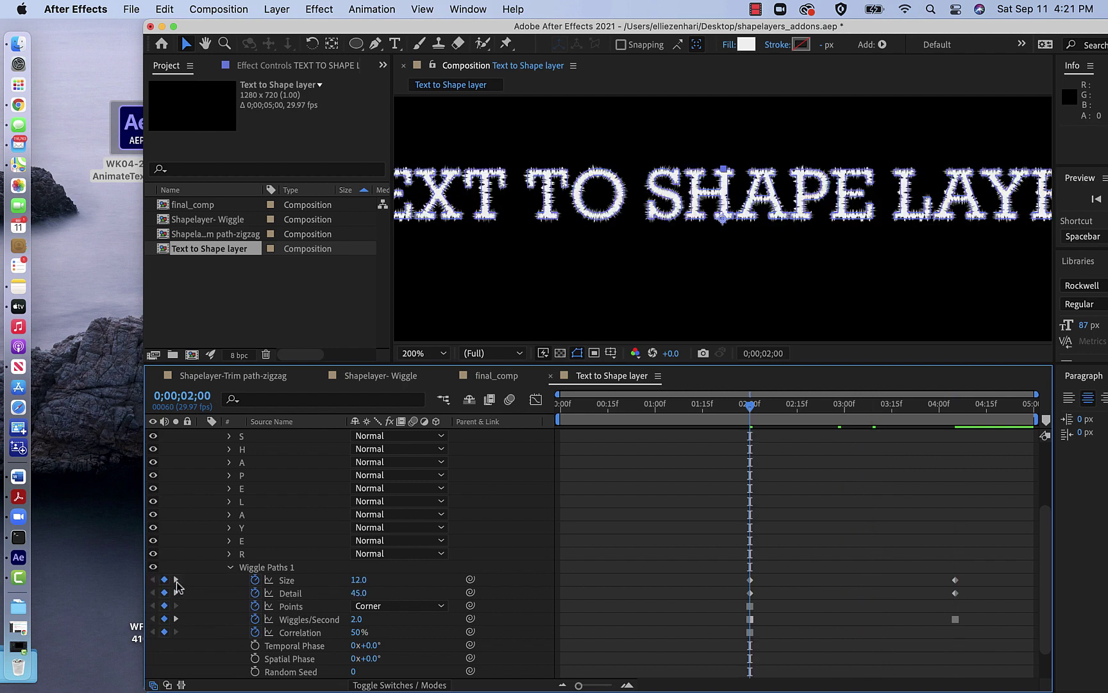
pyautogui.click(175, 580)
pyautogui.moveTo(938, 570); pyautogui.dragTo(969, 641)
pyautogui.press('Delete')
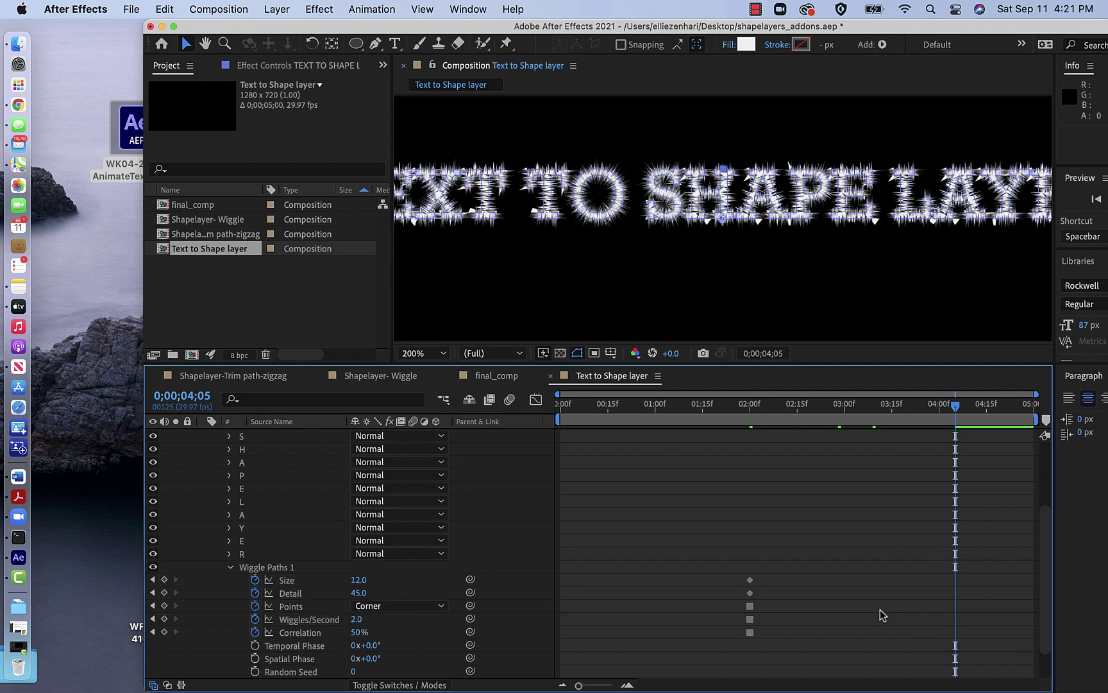
# - Move all remaining Wiggle Paths keyframes along the timeline to about 0;00;03;25
pyautogui.moveTo(718, 555); pyautogui.dragTo(780, 656)
pyautogui.moveTo(751, 586); pyautogui.dragTo(880, 593)
pyautogui.click(646, 558)
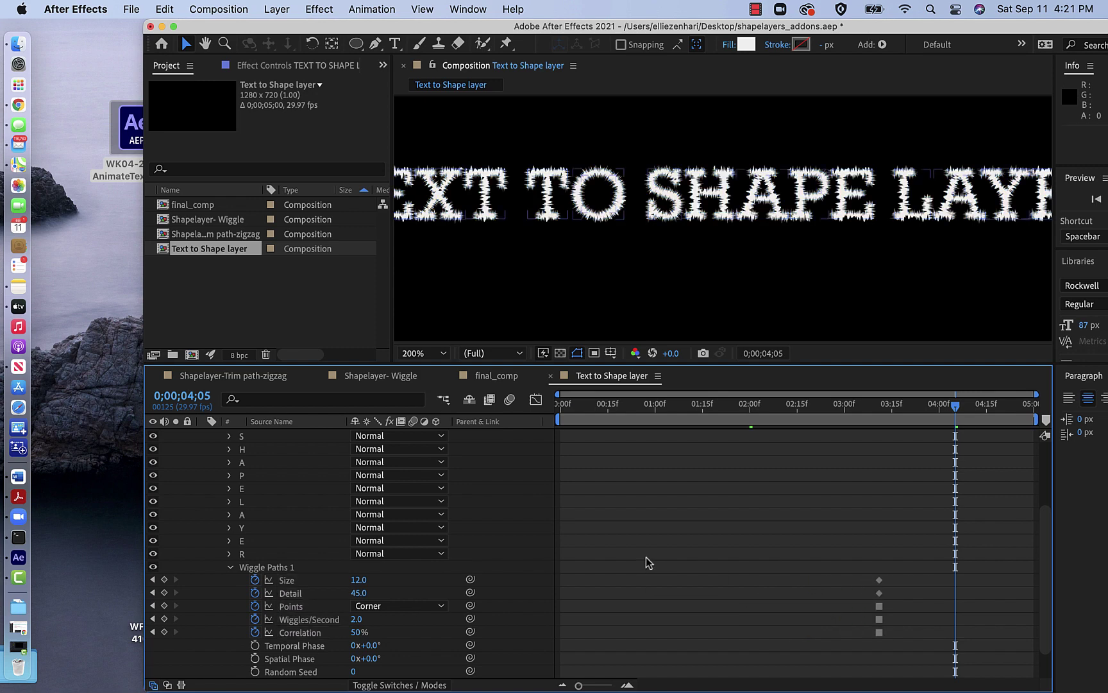
pyautogui.moveTo(831, 559); pyautogui.dragTo(898, 658)
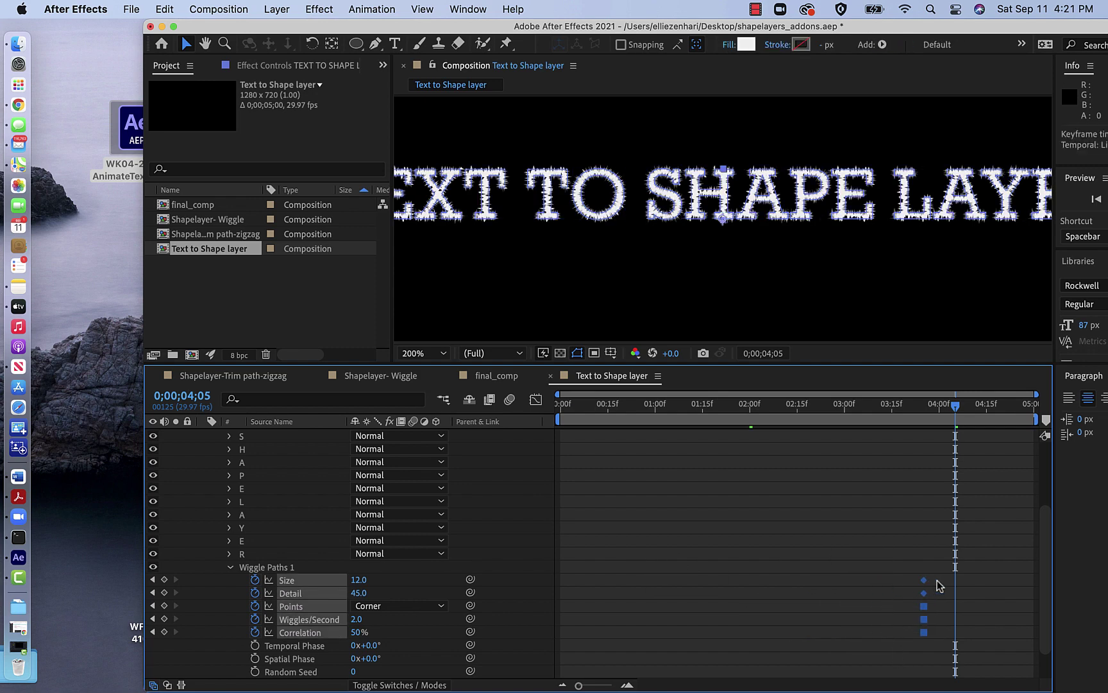